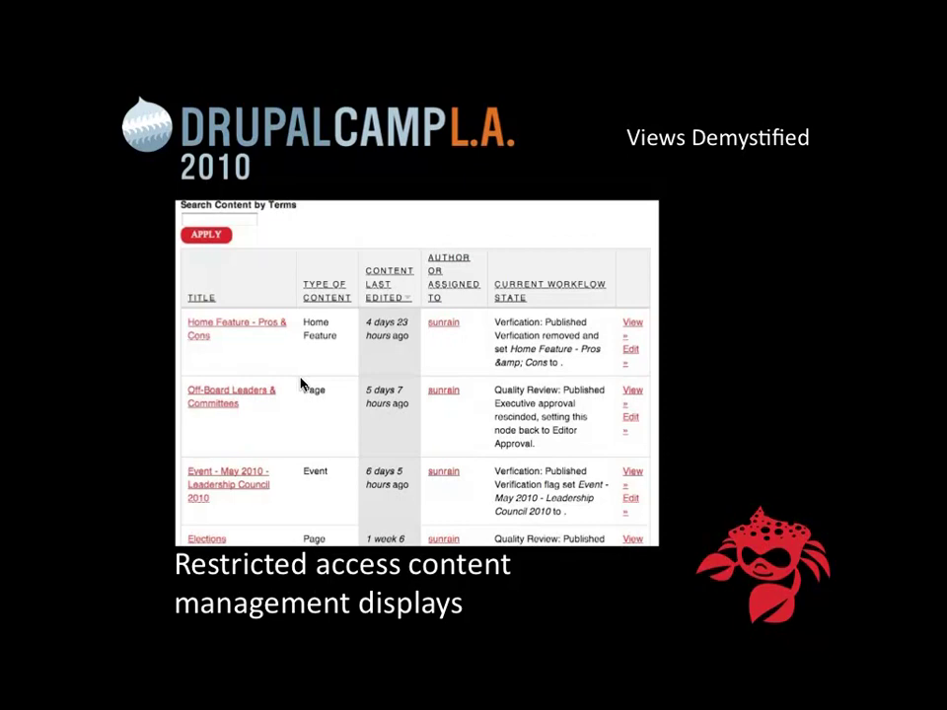
# - Advance to the Warning Reminders slide, end the slide show, and switch to Firefox showing the dclaviews site
pyautogui.press('Right')
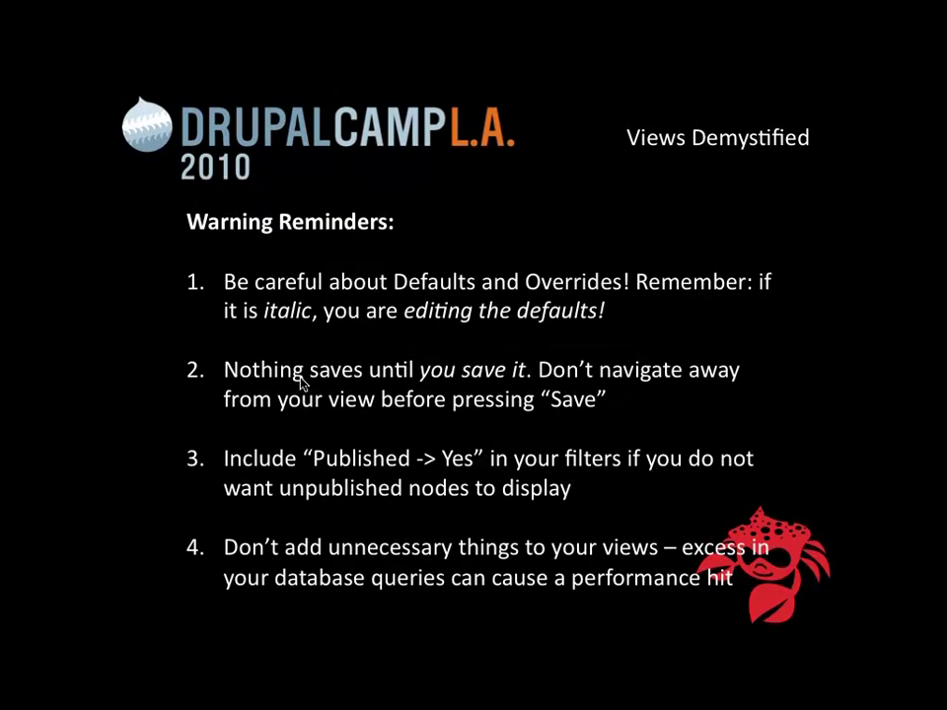
pyautogui.press('Escape')
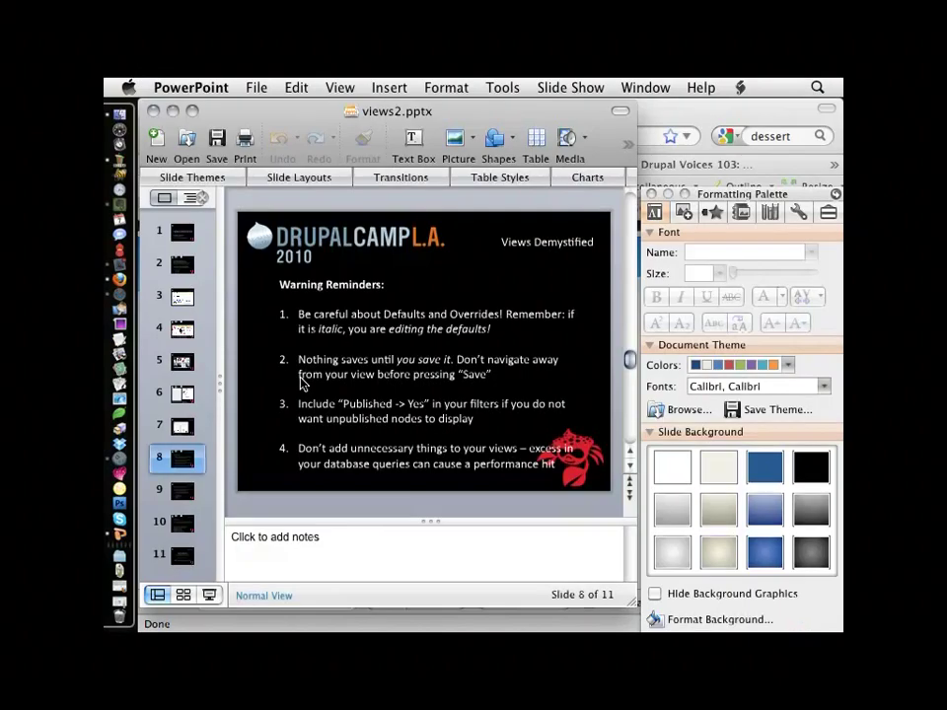
pyautogui.click(680, 105)
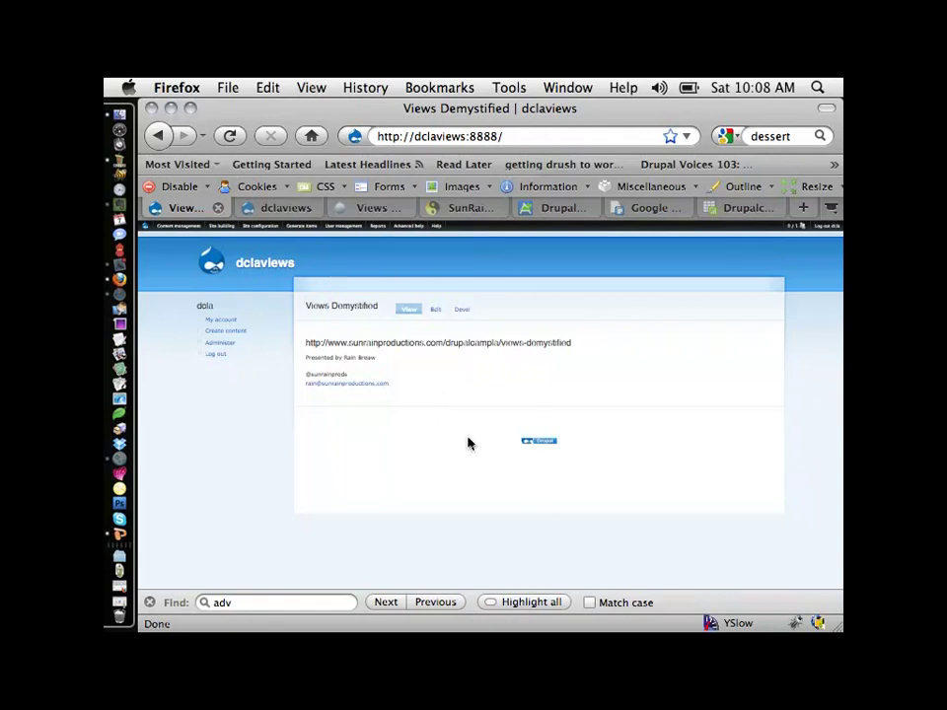
# - Examine the finished pet photo gallery at photos/first, including the Pixel and Buster photo groups
pyautogui.click(286, 209)
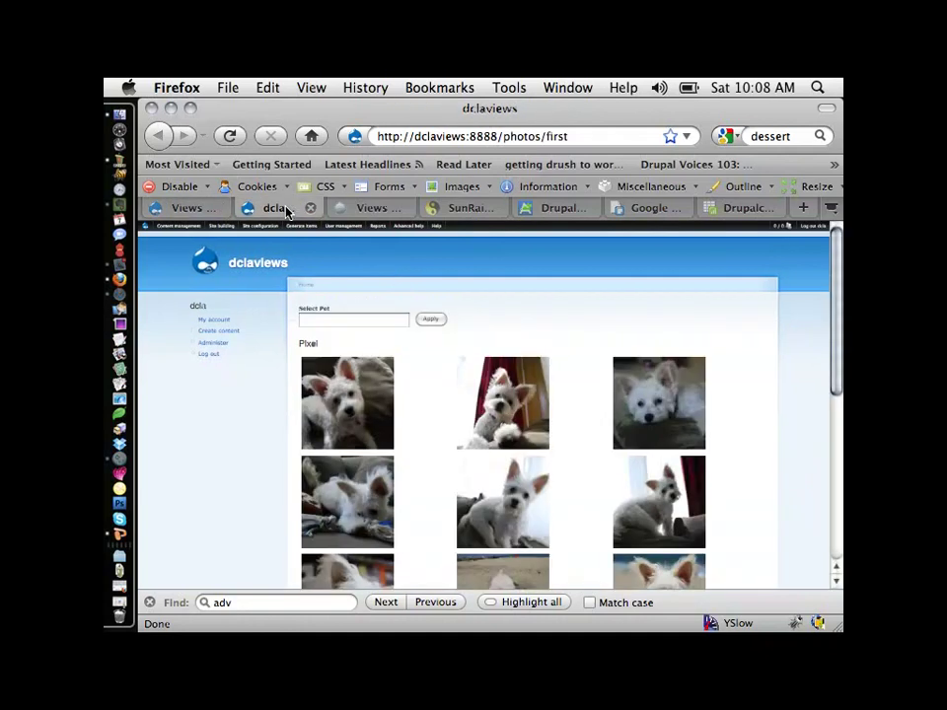
pyautogui.scroll(-4, 532, 444)
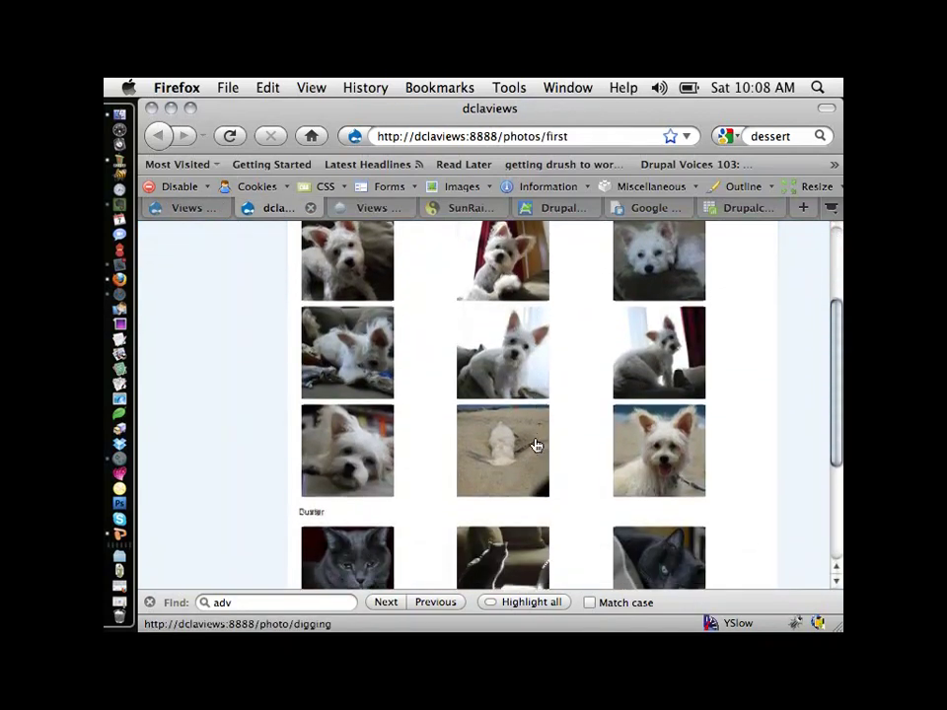
pyautogui.scroll(-5, 534, 446)
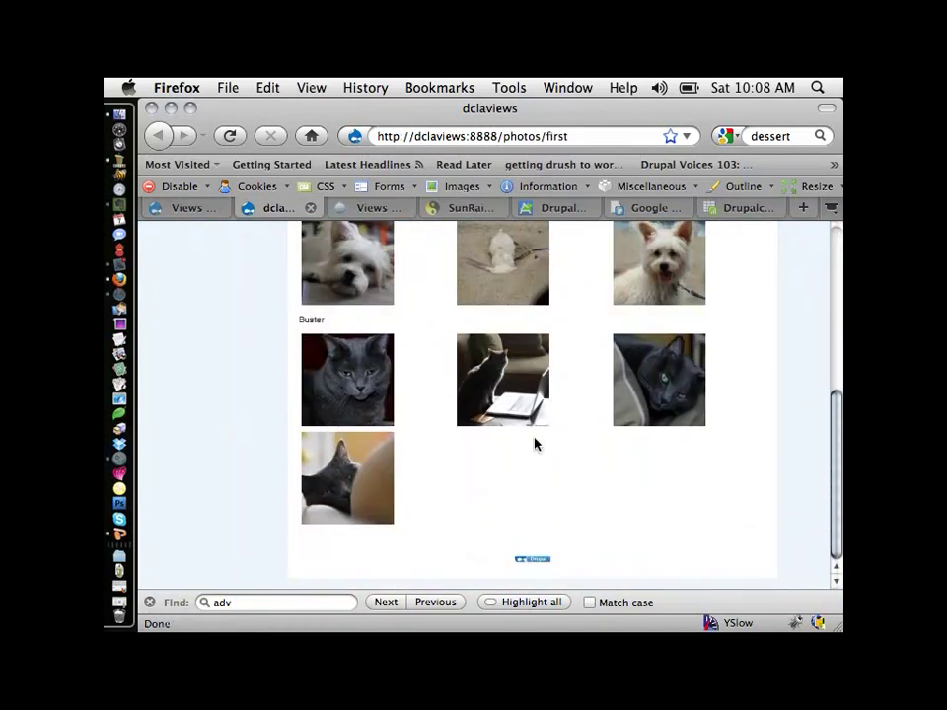
pyautogui.scroll(9, 534, 446)
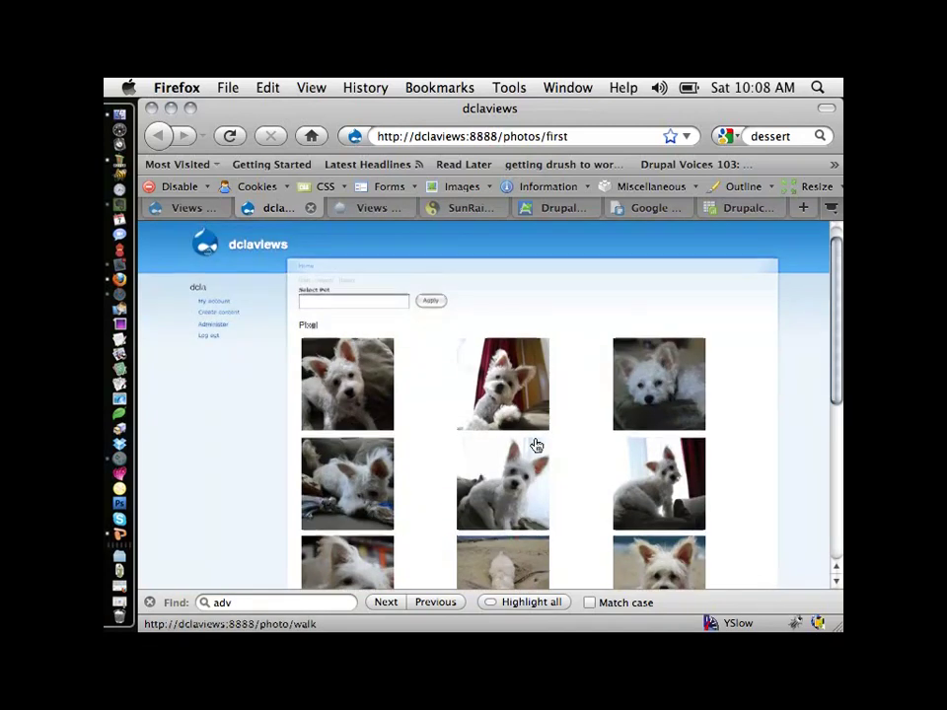
pyautogui.scroll(-9, 533, 446)
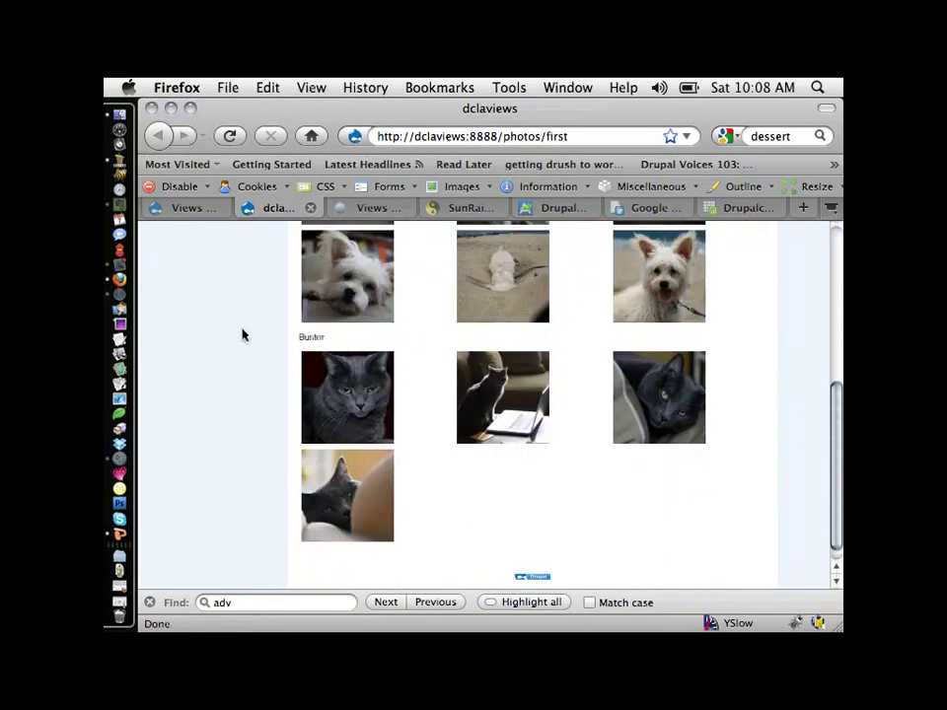
pyautogui.moveTo(322, 338); pyautogui.dragTo(294, 334)
pyautogui.scroll(2, 383, 404)
pyautogui.scroll(7, 383, 403)
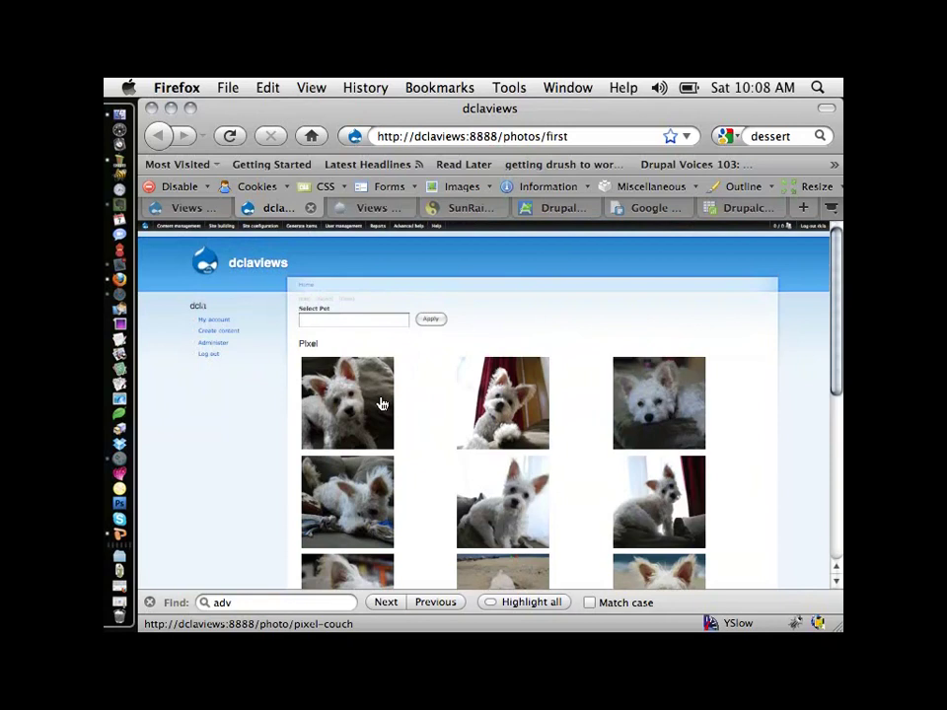
# - Open the site's content administration list and reset its filter so it is no longer limited to Recipe items
pyautogui.click(186, 207)
pyautogui.moveTo(186, 233)
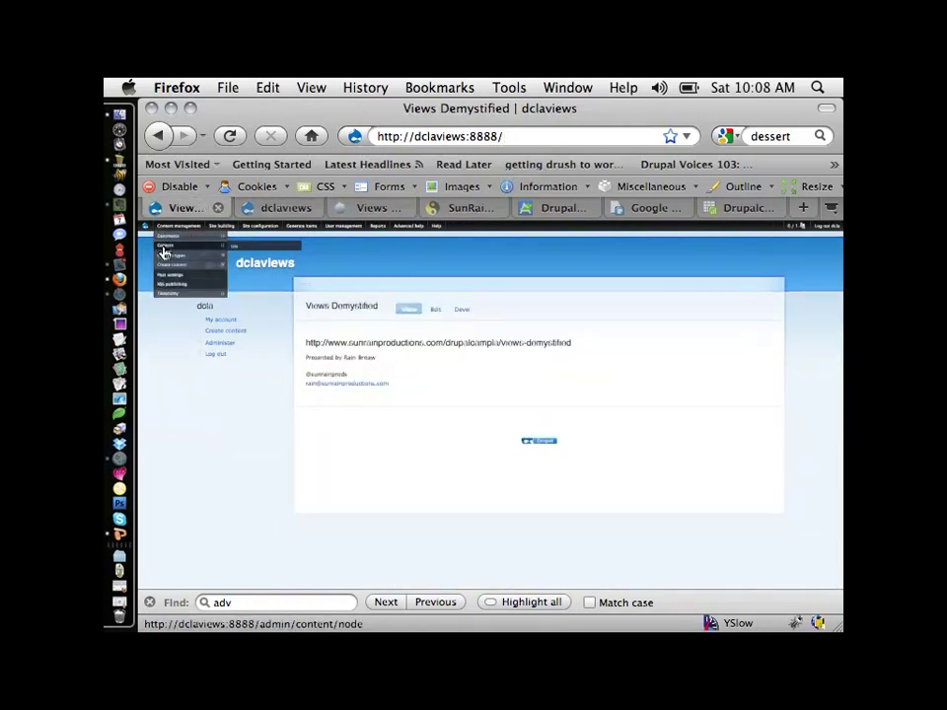
pyautogui.click(164, 249)
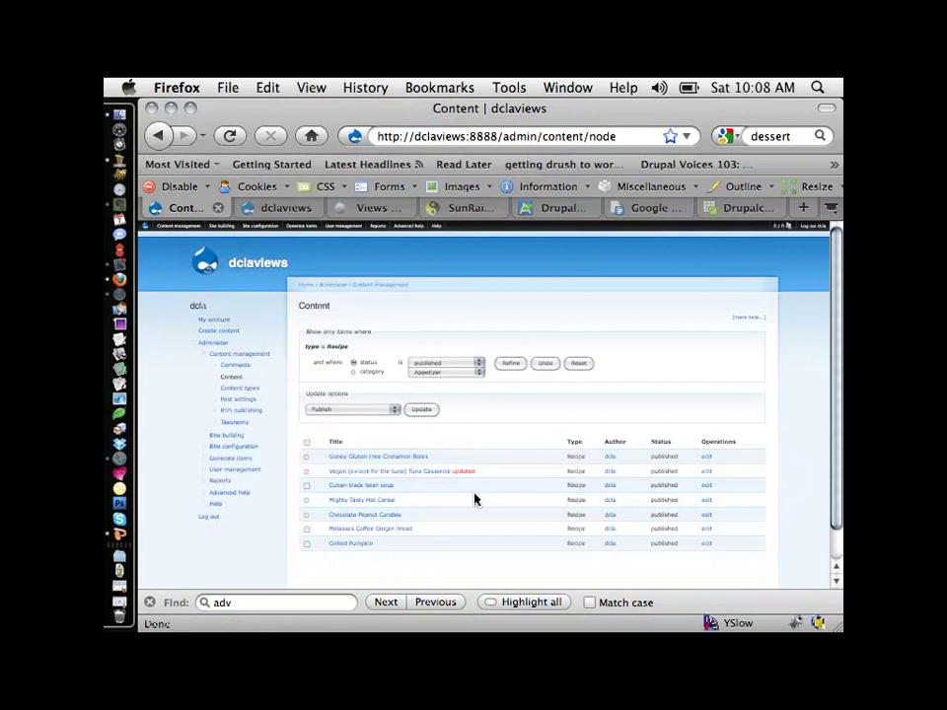
pyautogui.scroll(-1, 548, 465)
pyautogui.click(582, 333)
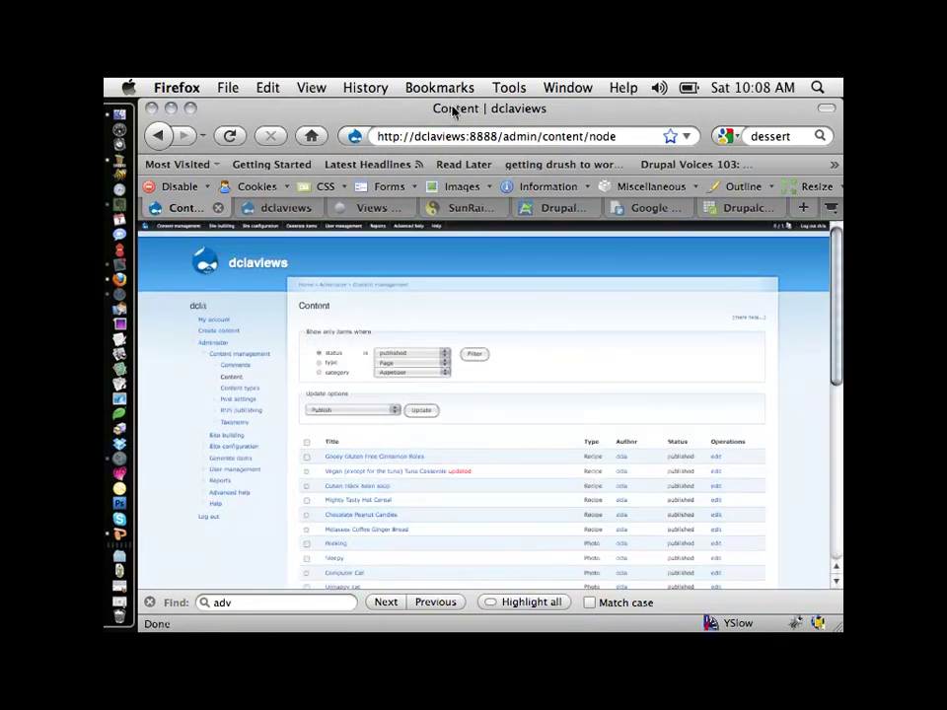
# - Enlarge the page text and review the full content list of recipes, photos, stories and pages
pyautogui.moveTo(449, 101); pyautogui.dragTo(445, 102)
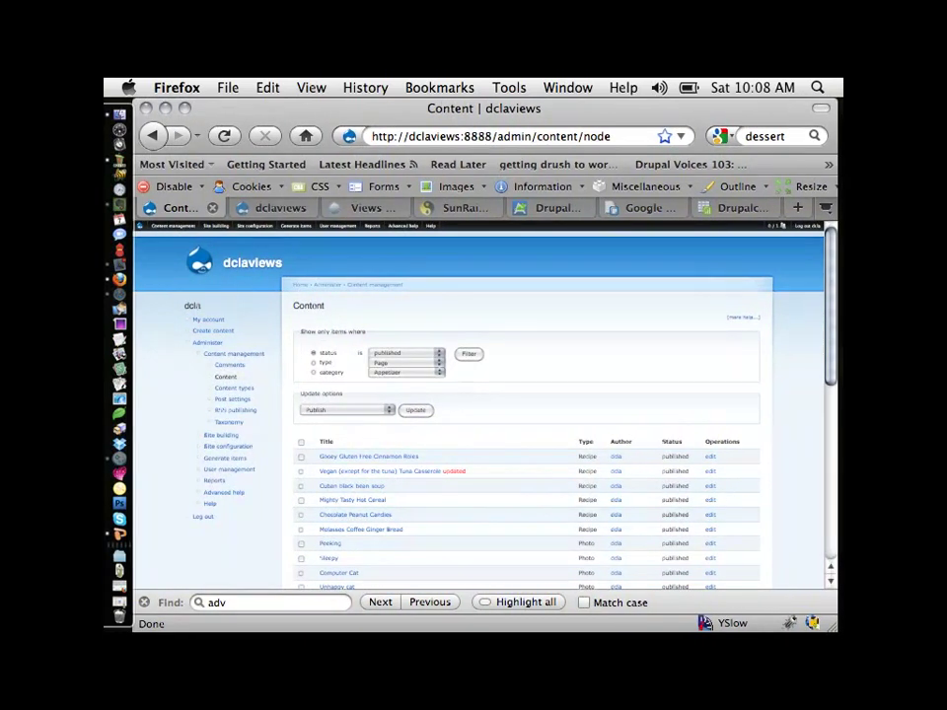
pyautogui.press('super+equal')
pyautogui.press('super+equal')
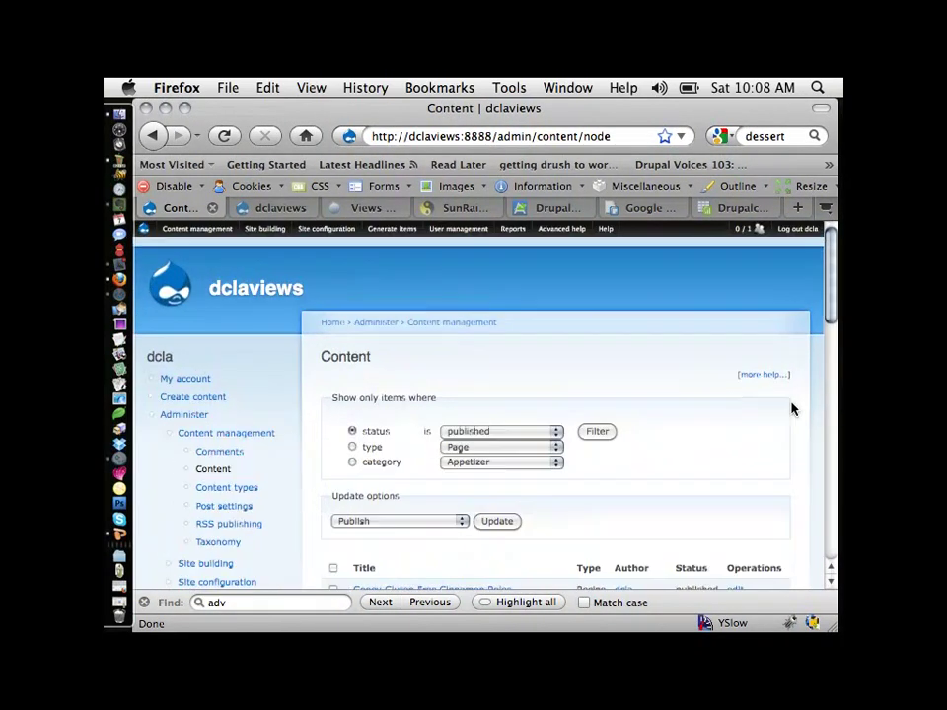
pyautogui.scroll(-5, 784, 406)
pyautogui.scroll(-15, 784, 406)
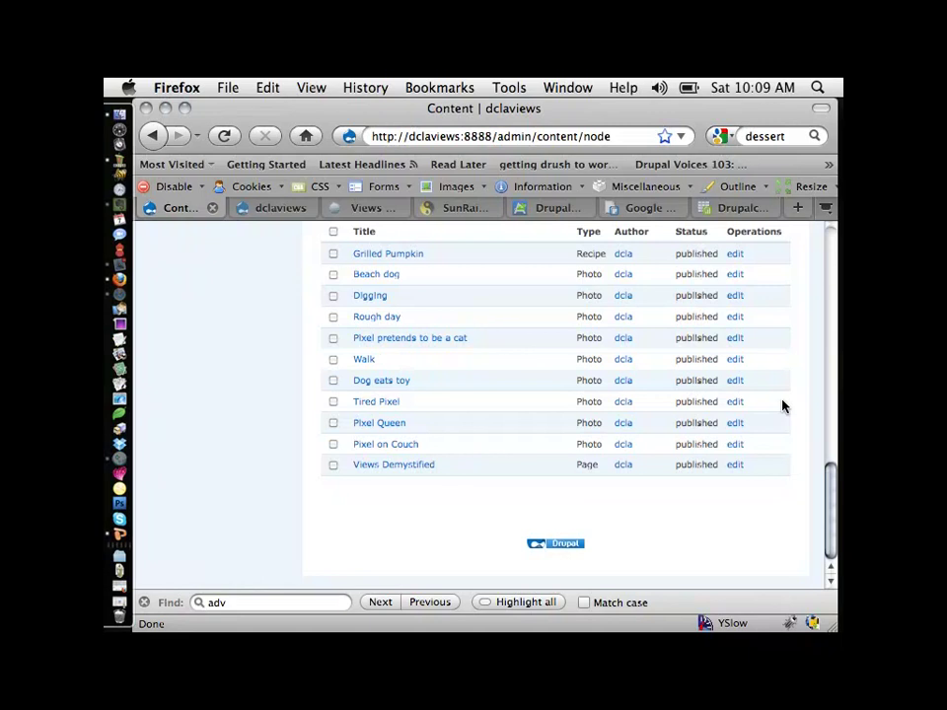
pyautogui.scroll(5, 550, 448)
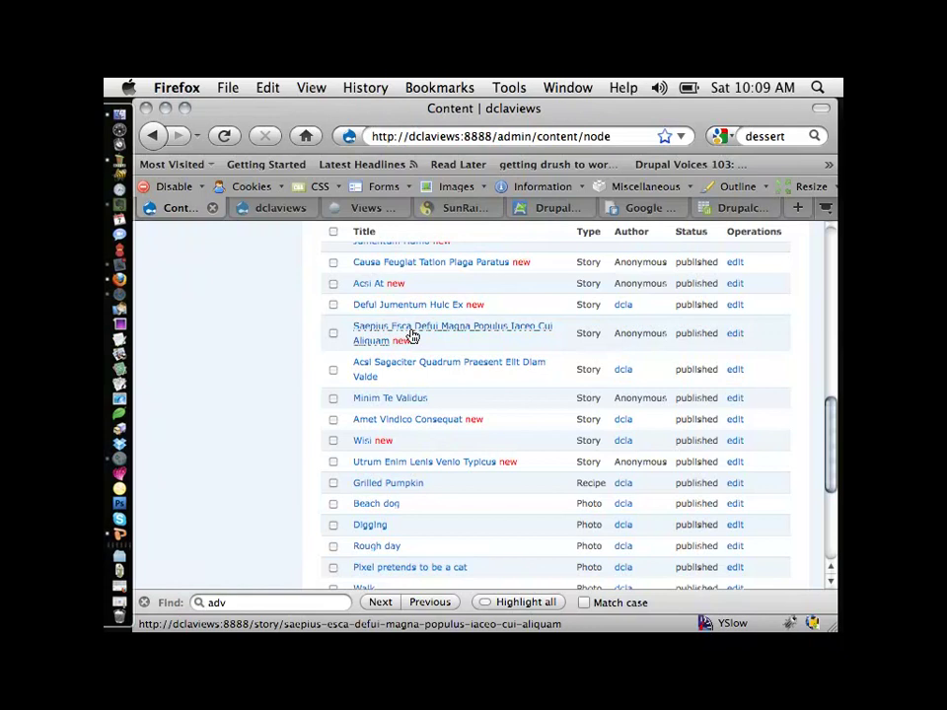
pyautogui.scroll(15, 411, 335)
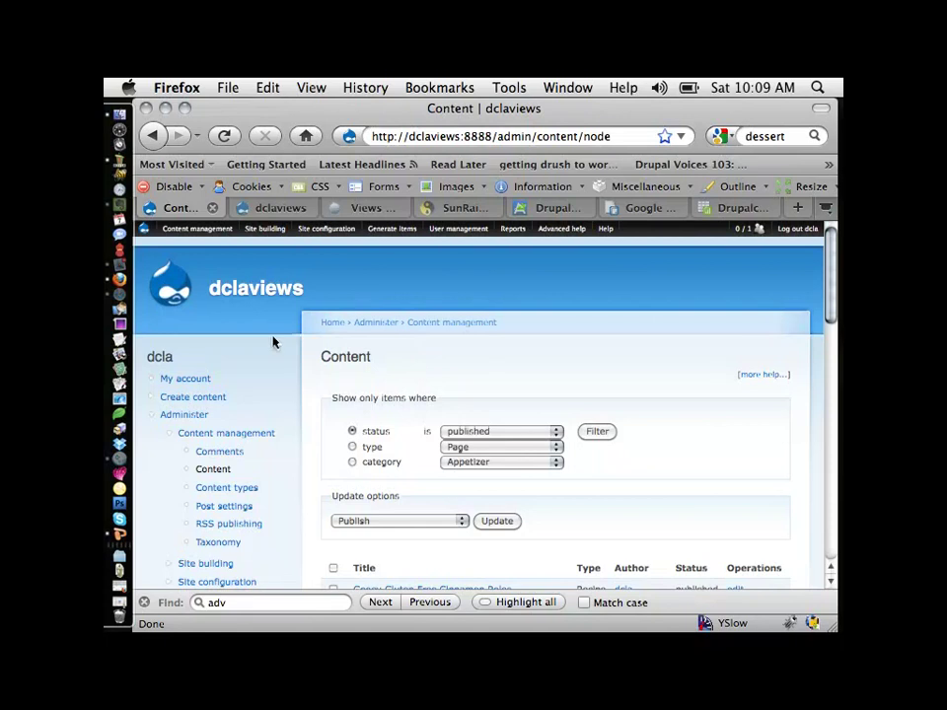
# - Return to the dclaviews front page and open the Views administration page
pyautogui.click(254, 290)
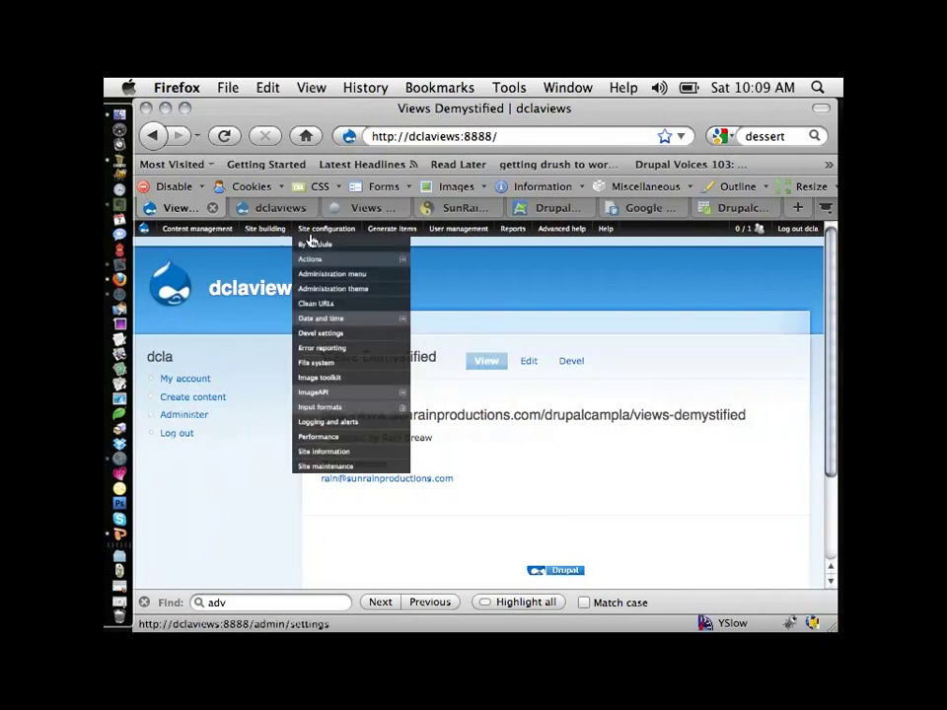
pyautogui.moveTo(258, 334)
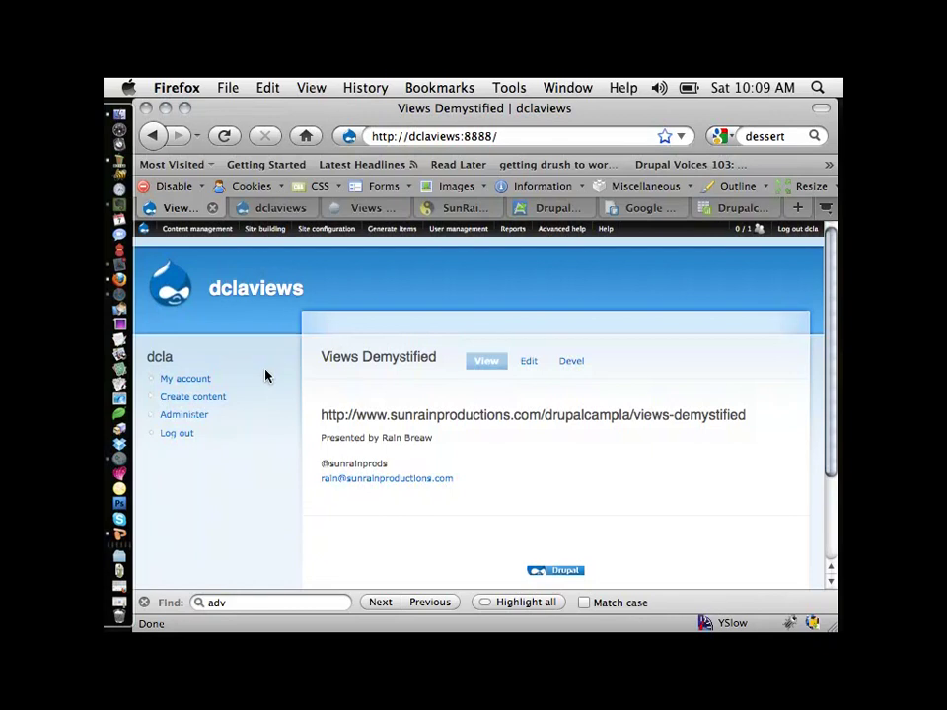
pyautogui.moveTo(276, 230)
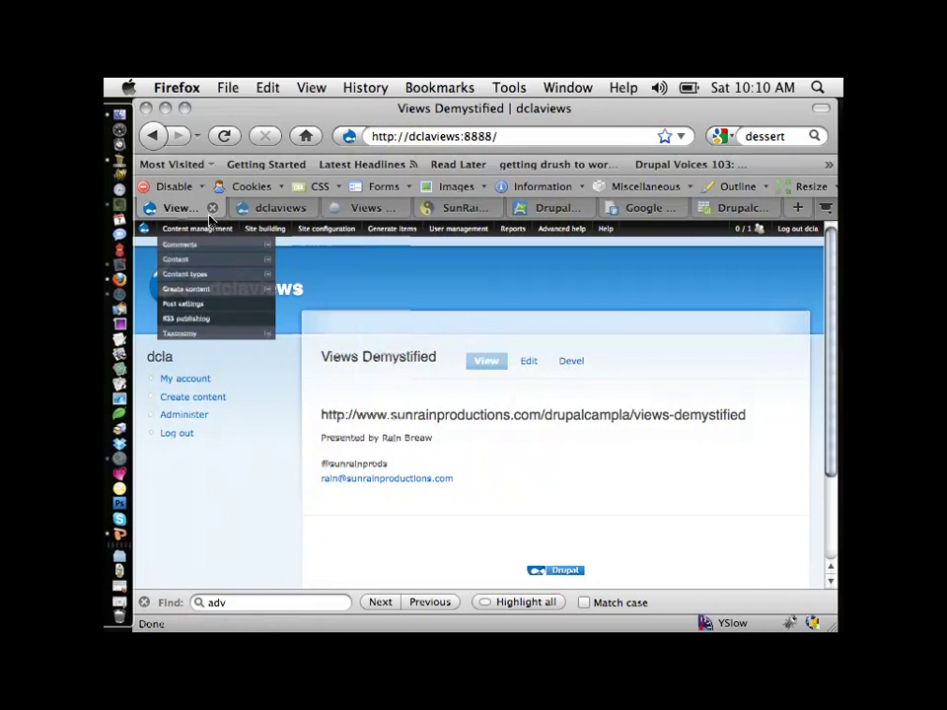
pyautogui.moveTo(508, 237)
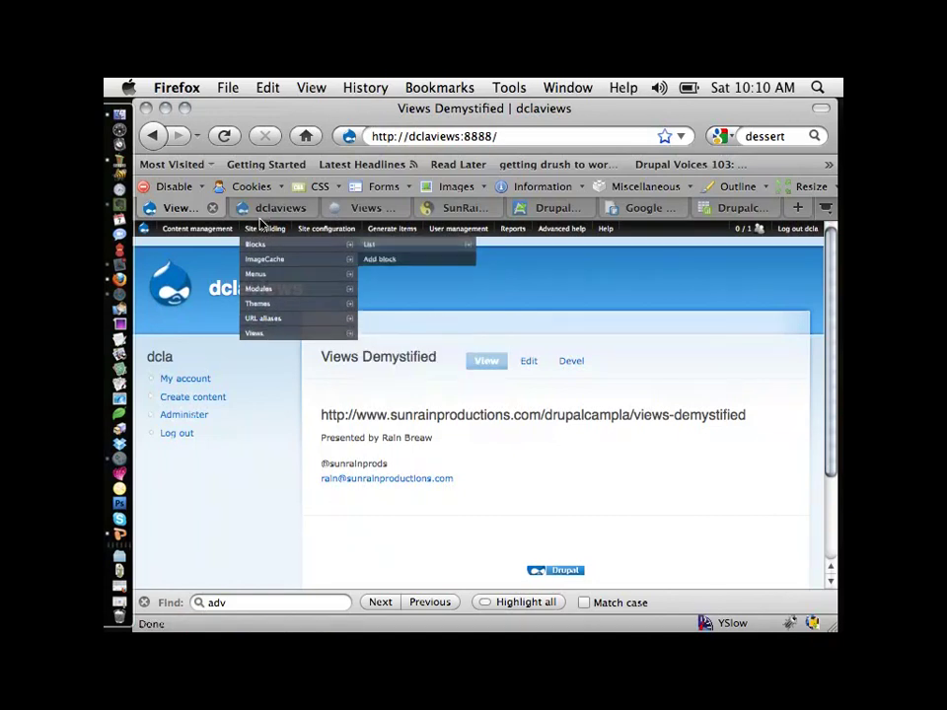
pyautogui.click(259, 335)
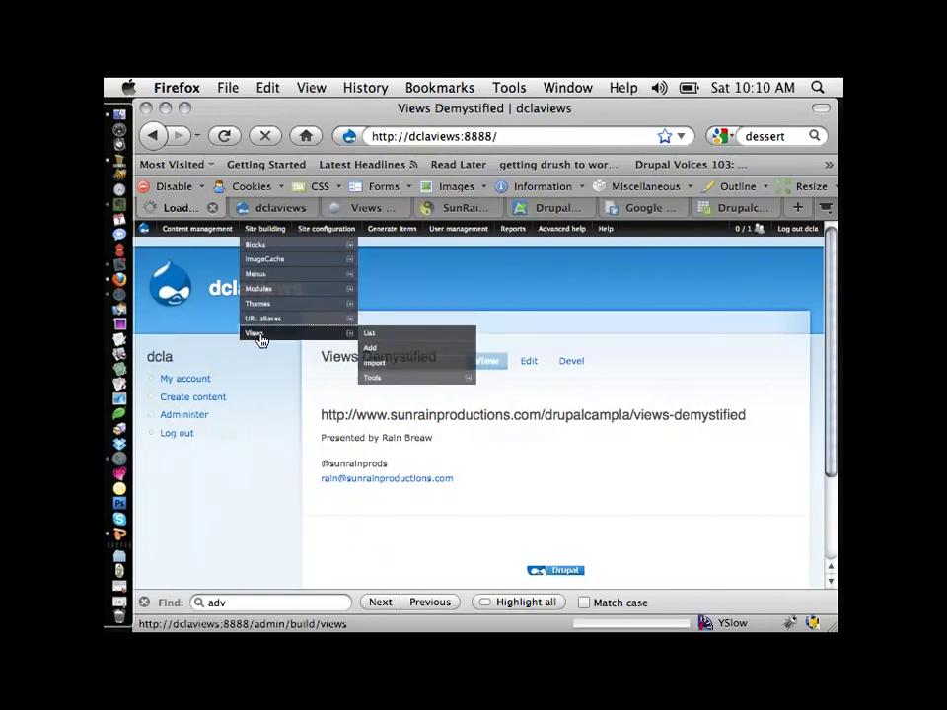
# - Examine the photos_first entry, its gallery page, and the supplied default views in the Views list
pyautogui.scroll(-7, 609, 250)
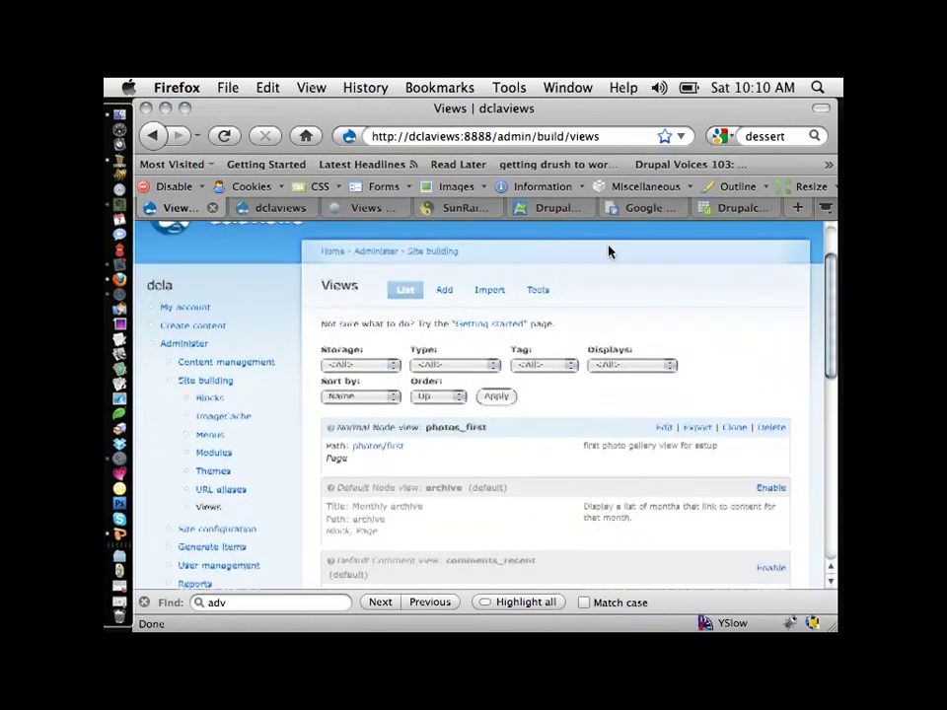
pyautogui.scroll(2, 609, 248)
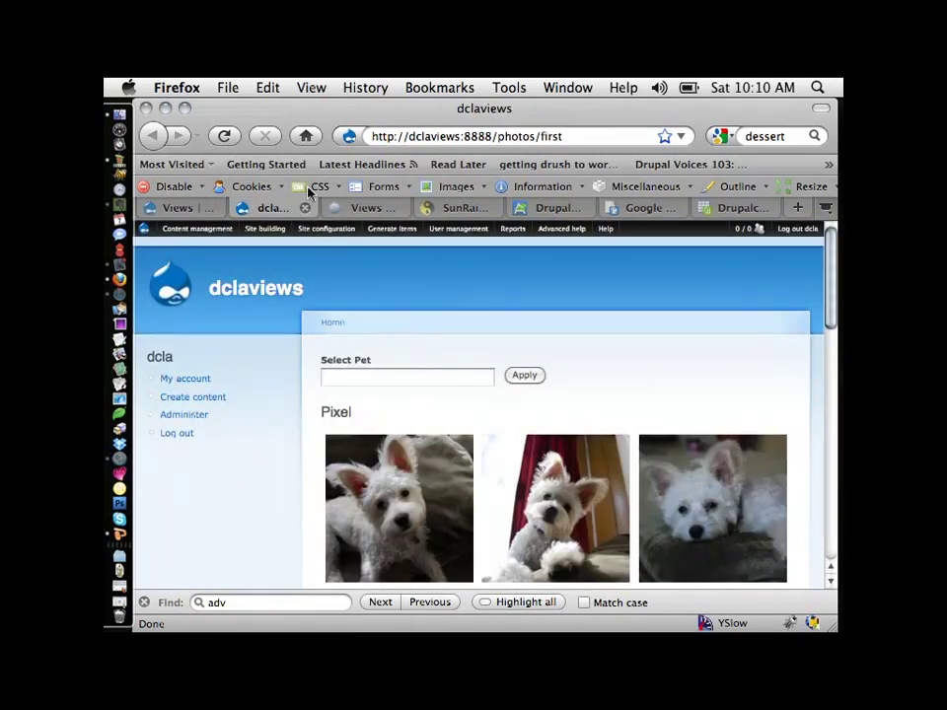
pyautogui.click(182, 208)
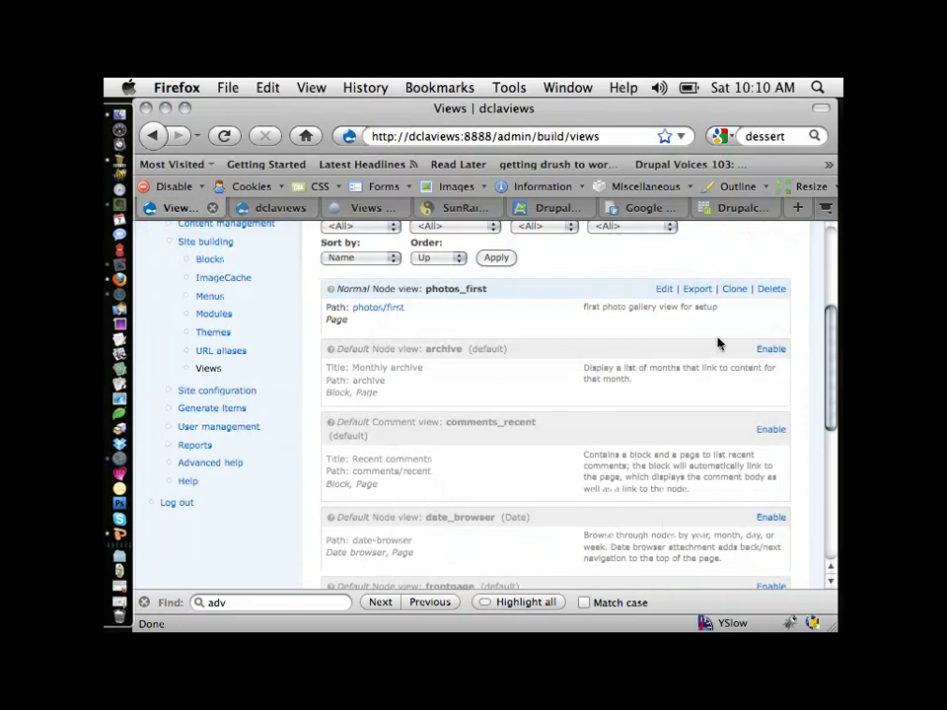
pyautogui.scroll(-5, 697, 352)
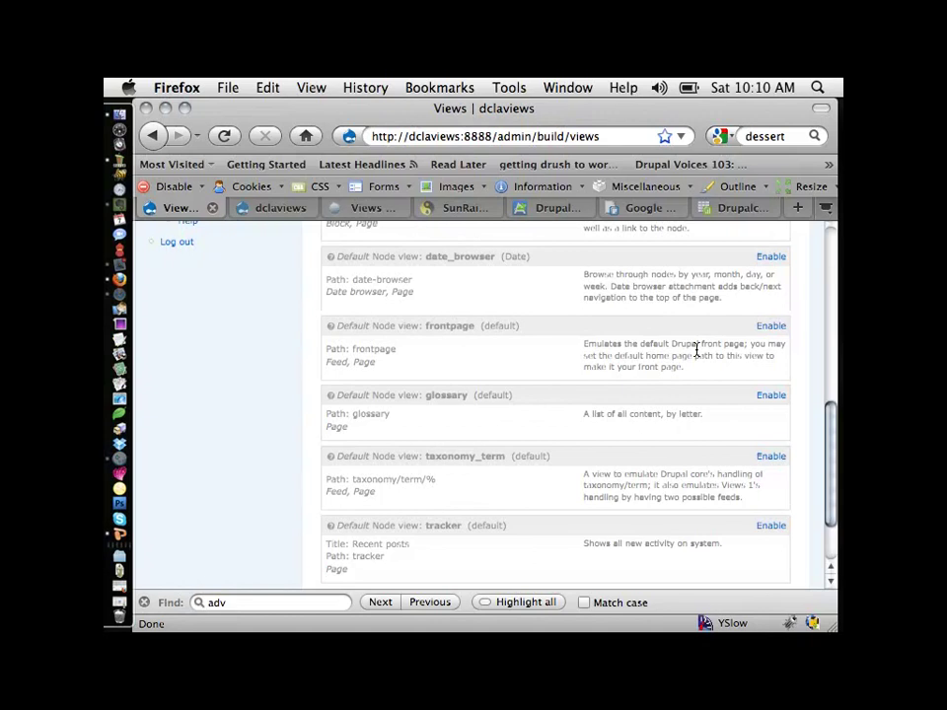
pyautogui.scroll(15, 697, 349)
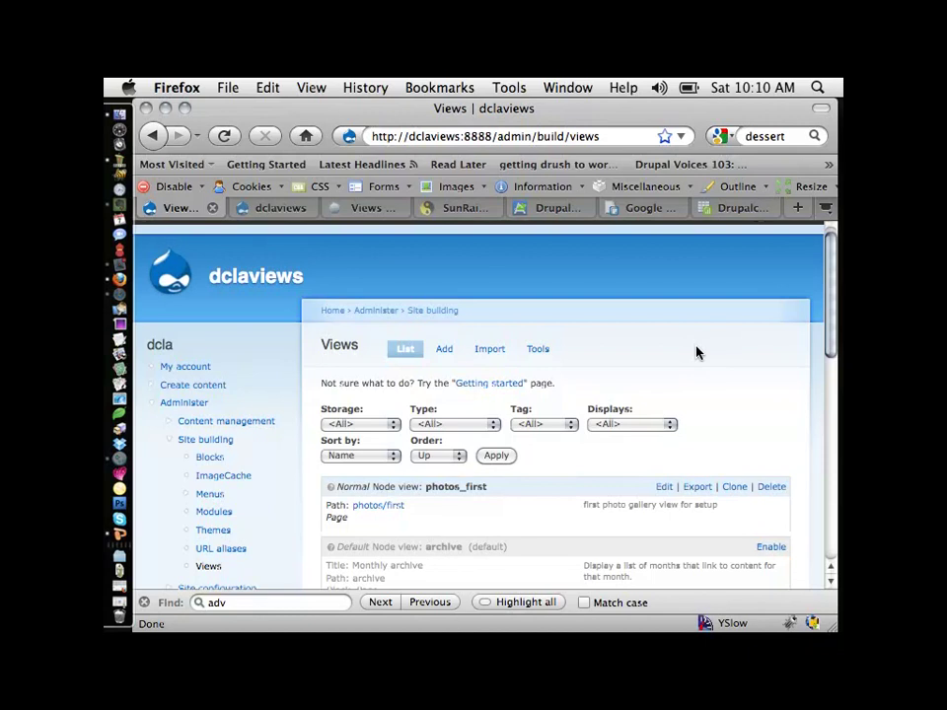
# - Enable the default archive view in the Views list
pyautogui.scroll(-3, 697, 352)
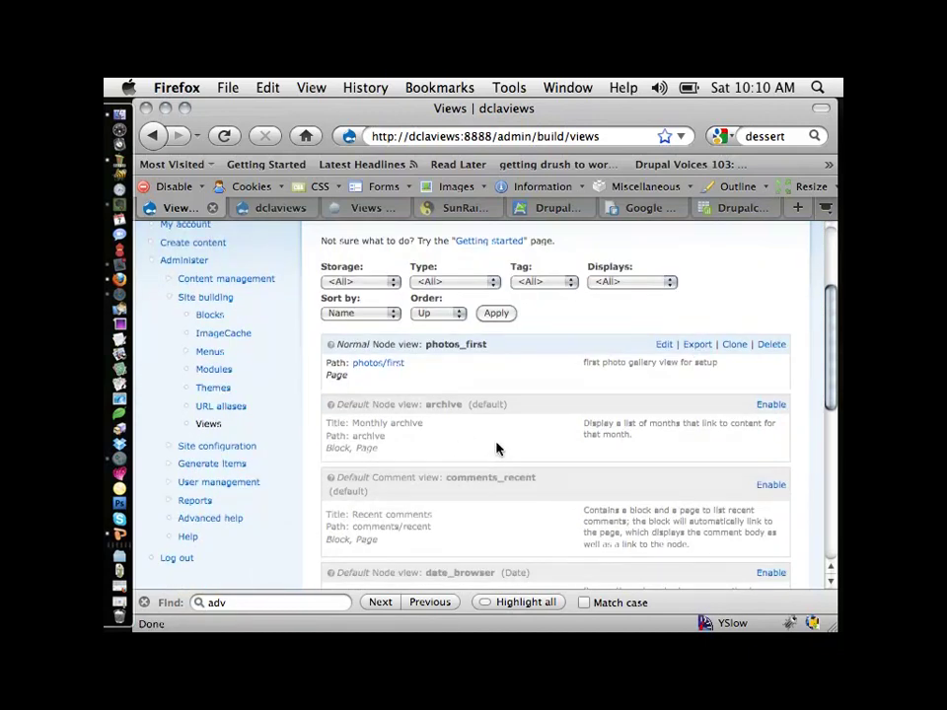
pyautogui.scroll(-3, 721, 405)
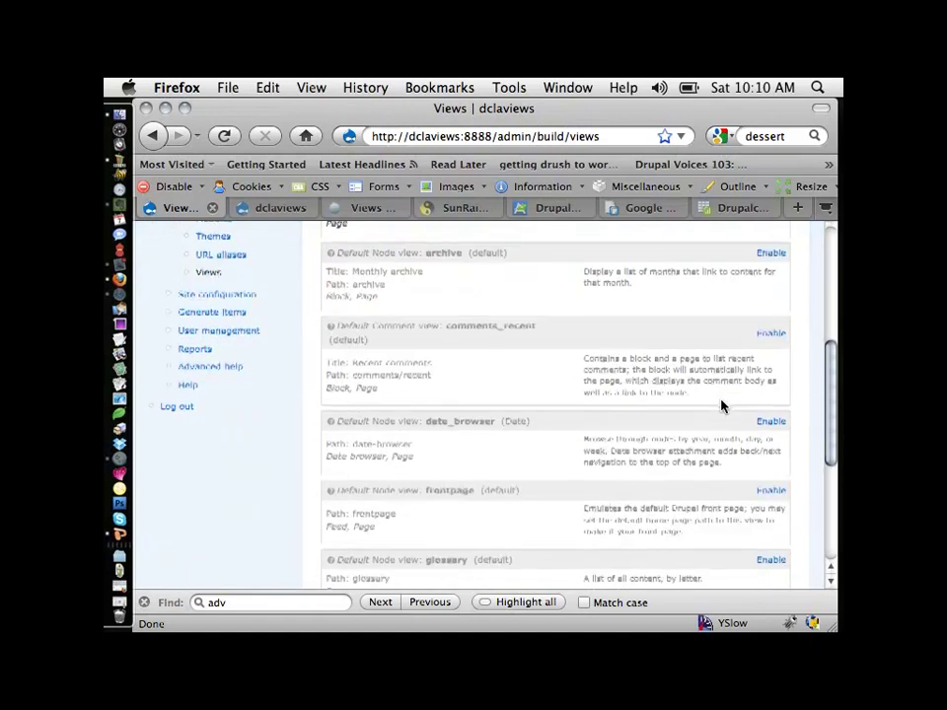
pyautogui.scroll(-3, 539, 471)
pyautogui.scroll(8, 539, 471)
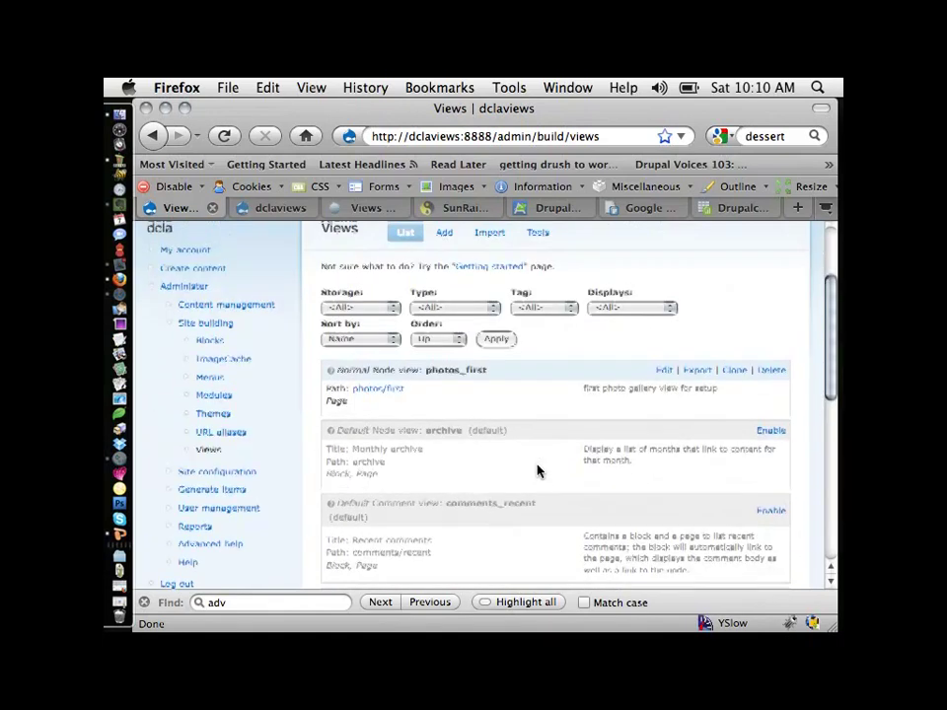
pyautogui.click(770, 433)
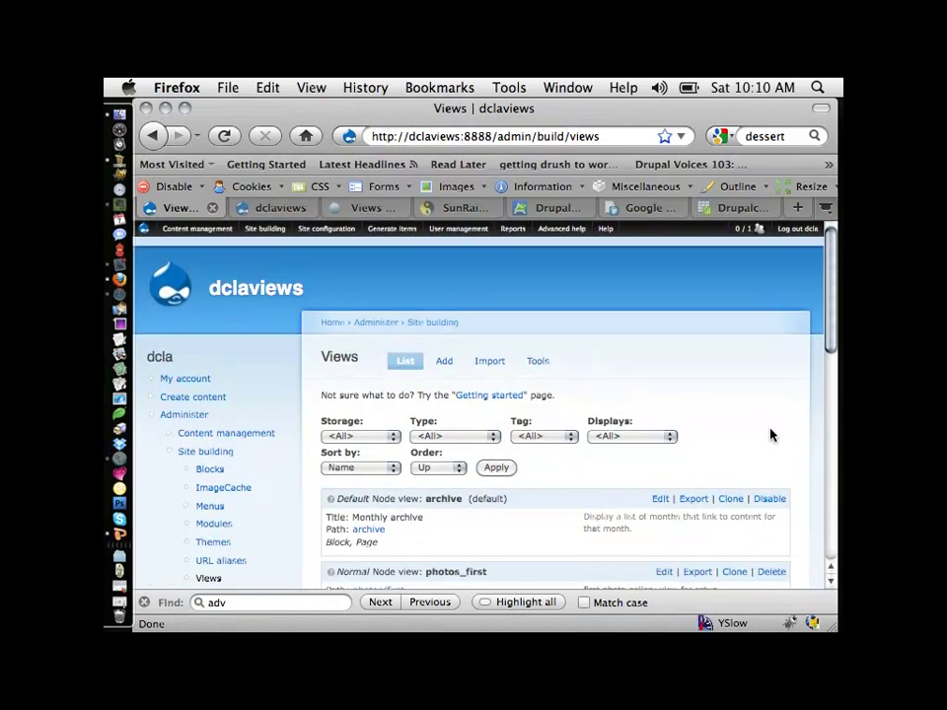
# - Clone the archive view under the name archive2, keep the Node type, and continue to its edit page
pyautogui.scroll(-3, 742, 433)
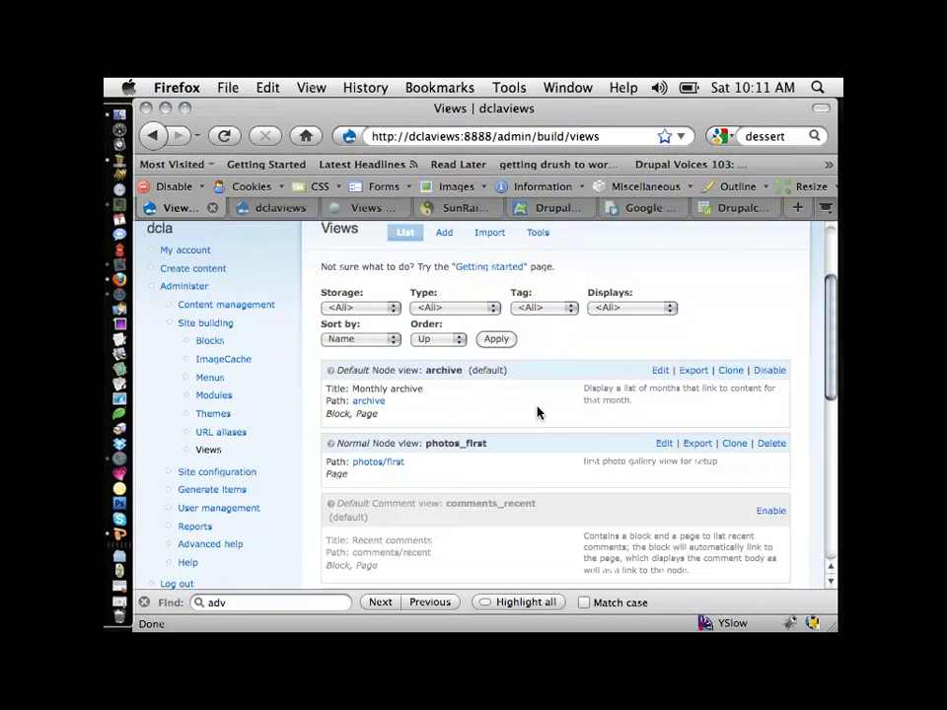
pyautogui.click(731, 371)
pyautogui.click(456, 399)
pyautogui.write('2')
pyautogui.click(558, 355)
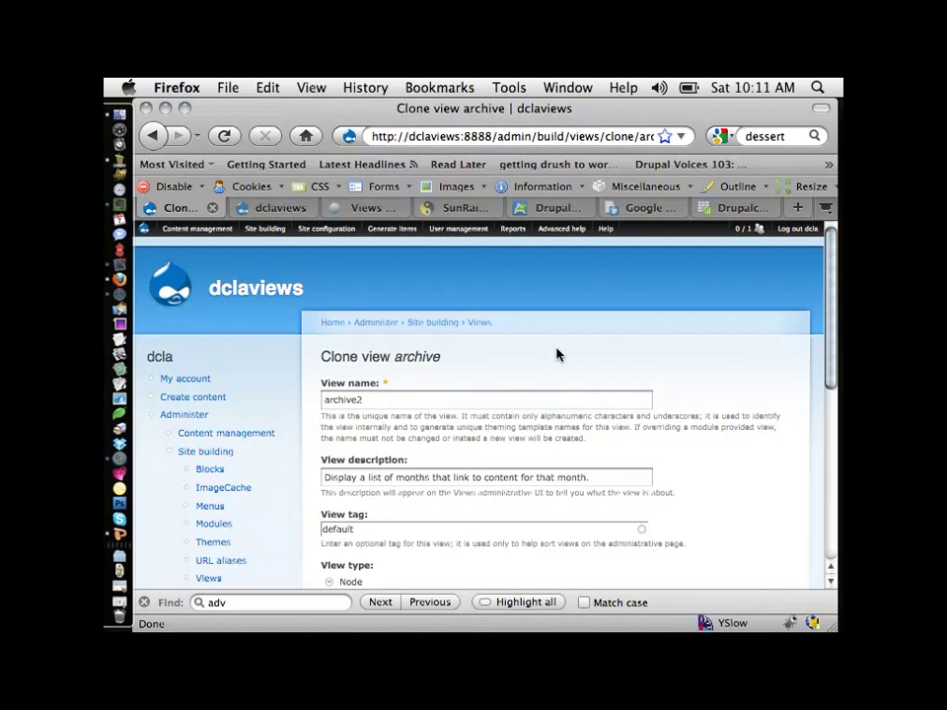
pyautogui.scroll(-10, 557, 355)
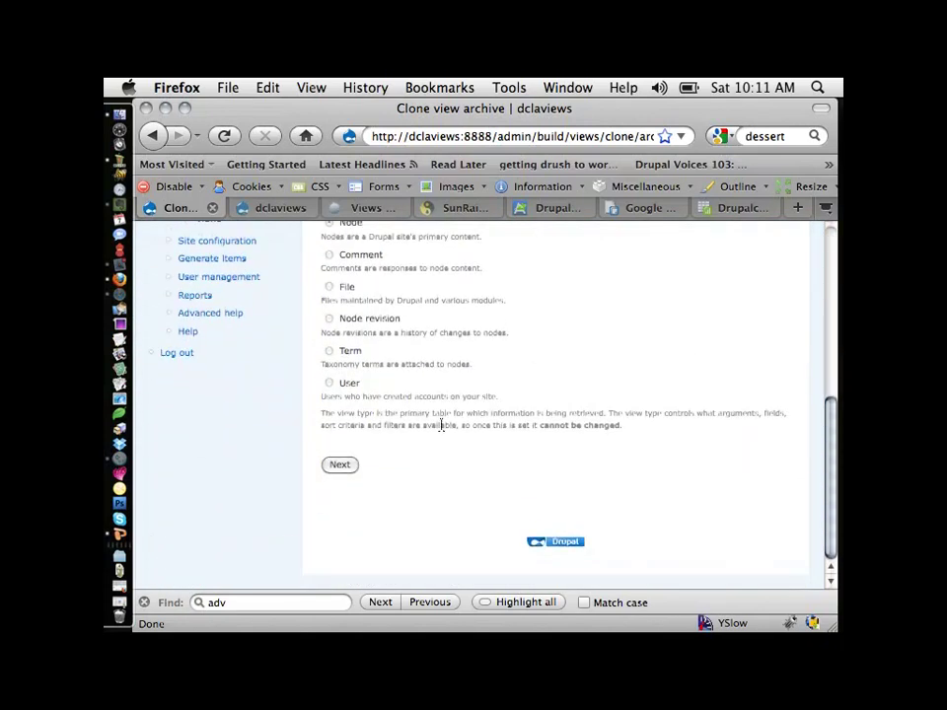
pyautogui.click(339, 465)
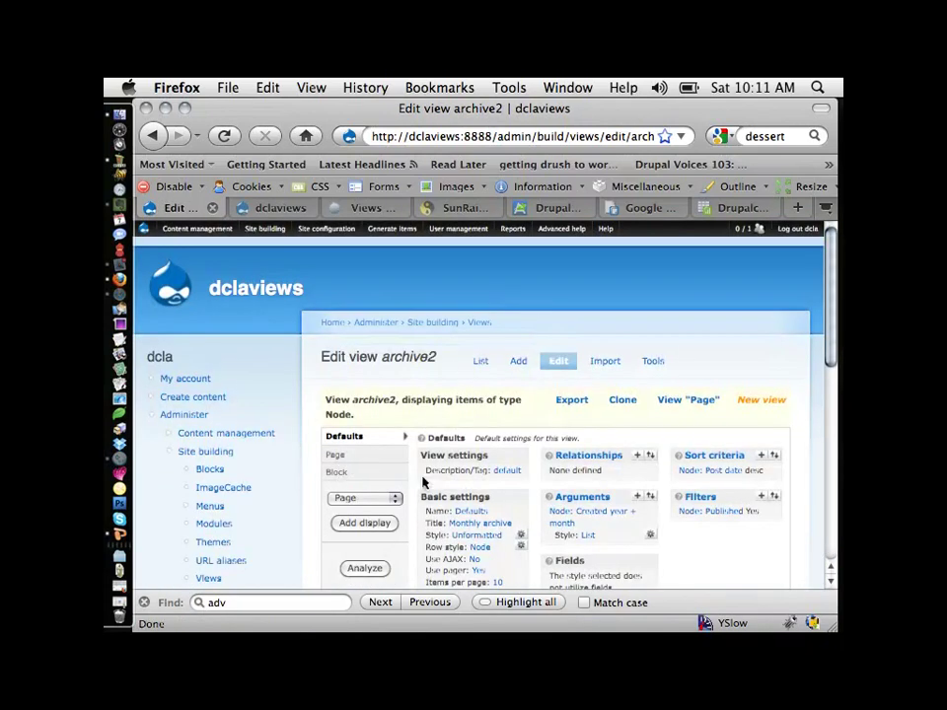
# - Examine the Defaults settings of the archive2 view and run its live preview
pyautogui.scroll(-3, 527, 441)
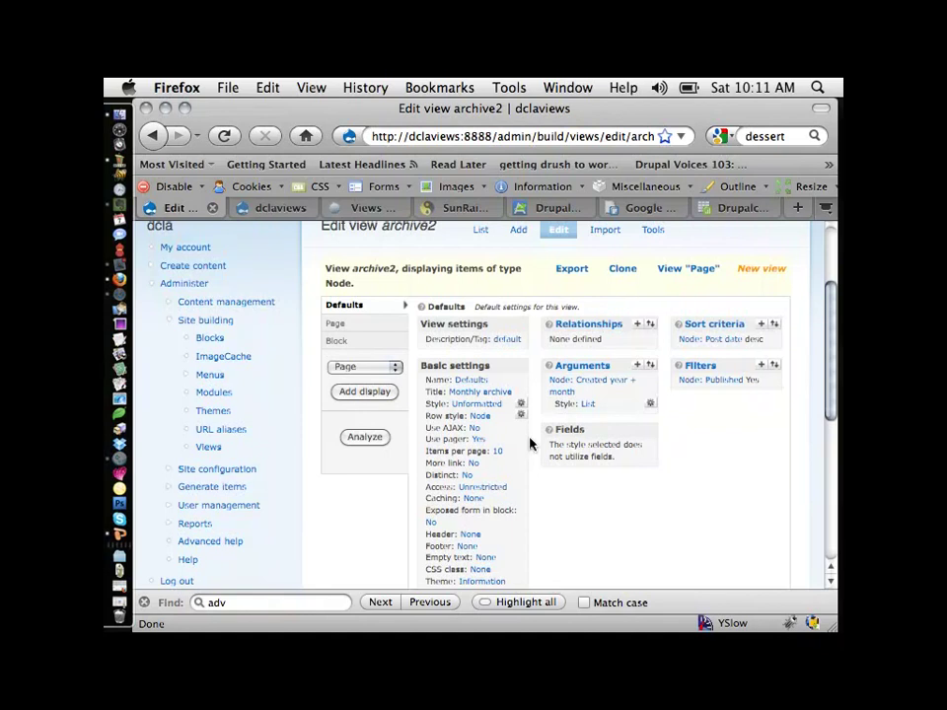
pyautogui.scroll(-1, 649, 470)
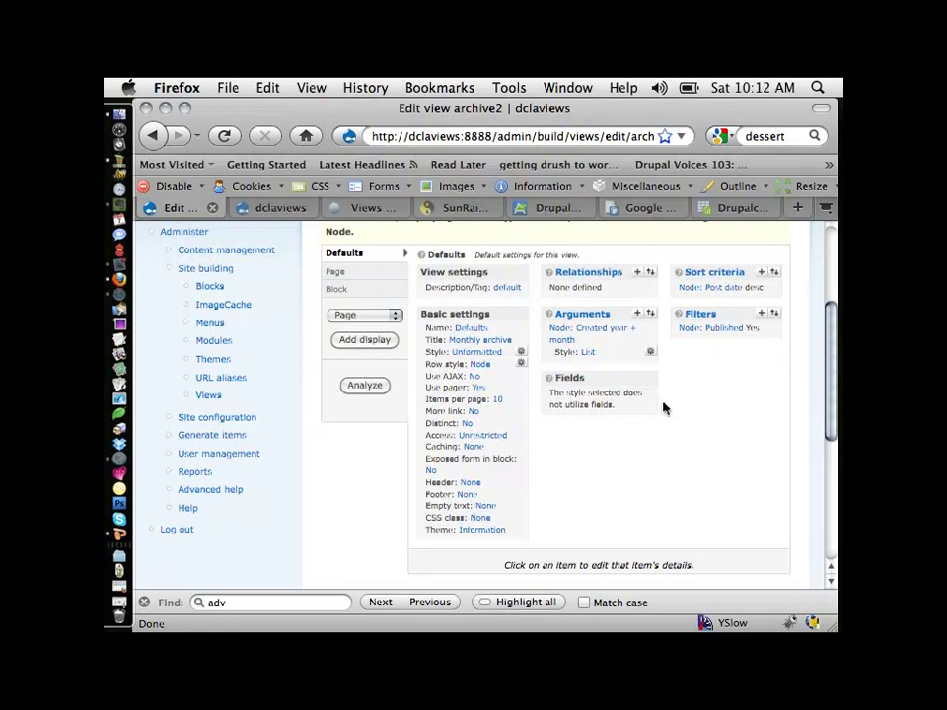
pyautogui.scroll(-3, 663, 408)
pyautogui.scroll(-5, 663, 407)
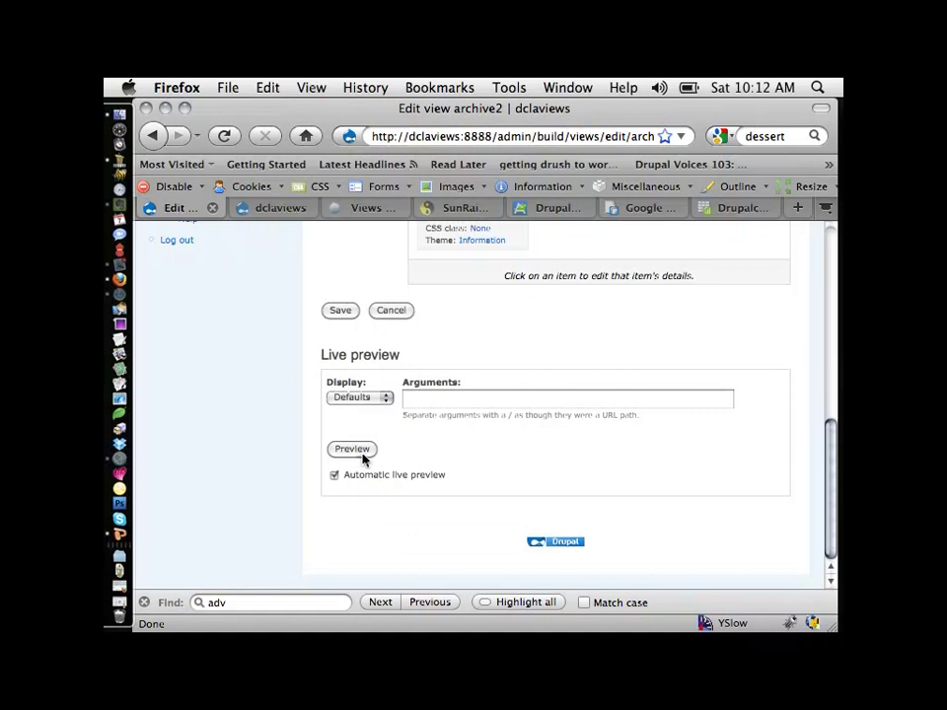
pyautogui.click(350, 450)
pyautogui.scroll(-4, 484, 483)
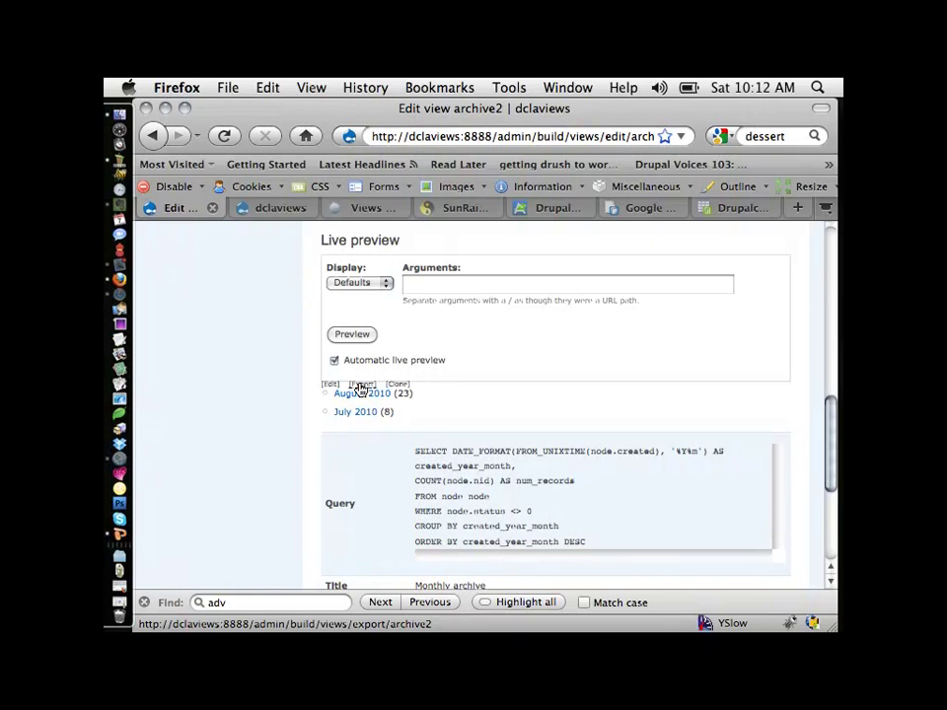
pyautogui.scroll(6, 359, 389)
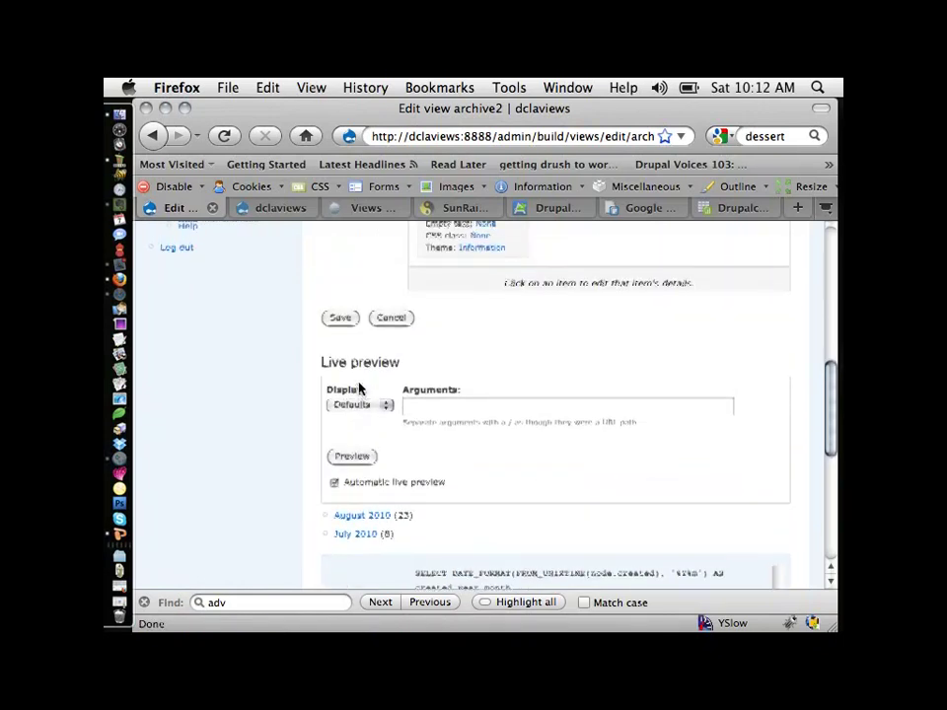
pyautogui.scroll(3, 359, 389)
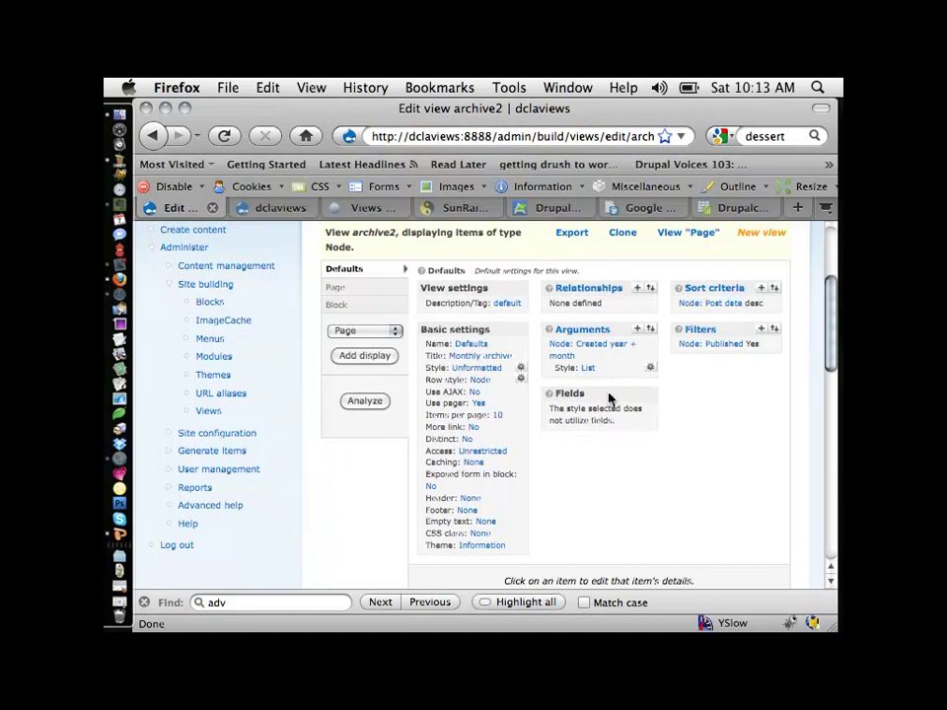
pyautogui.scroll(-6, 607, 368)
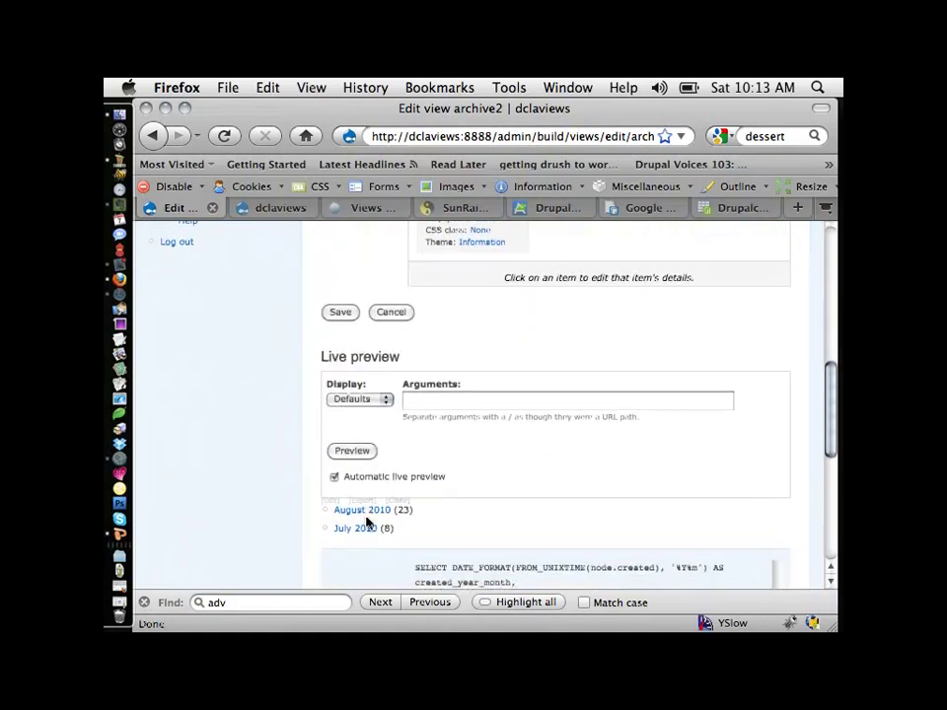
pyautogui.scroll(6, 600, 442)
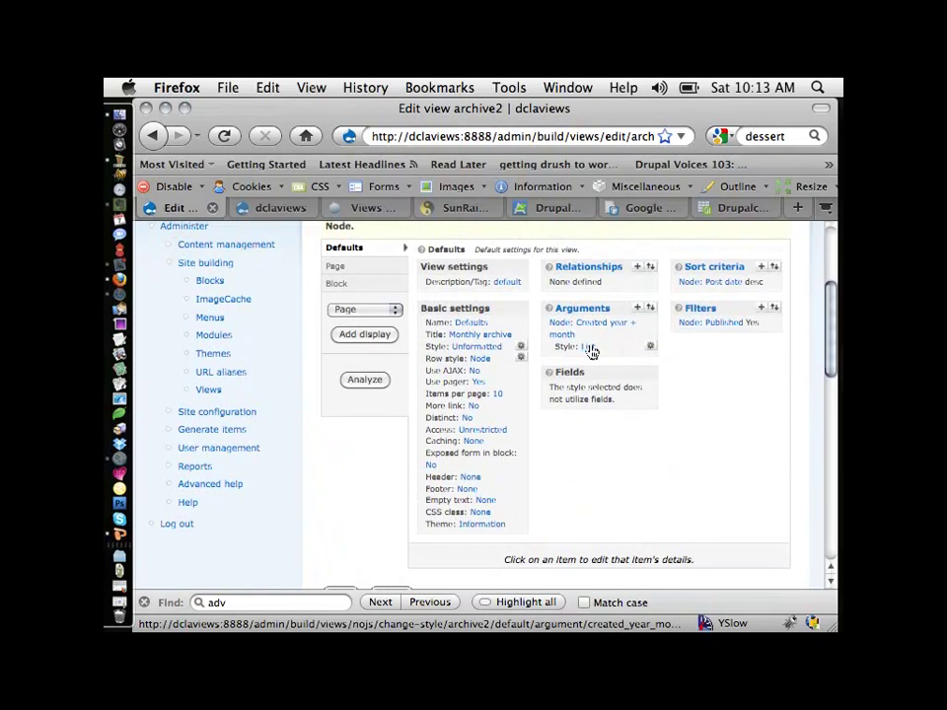
# - Set the Node: Created year + month argument to Summary, sorted ascending, keep the List summary style, and check the preview
pyautogui.click(572, 331)
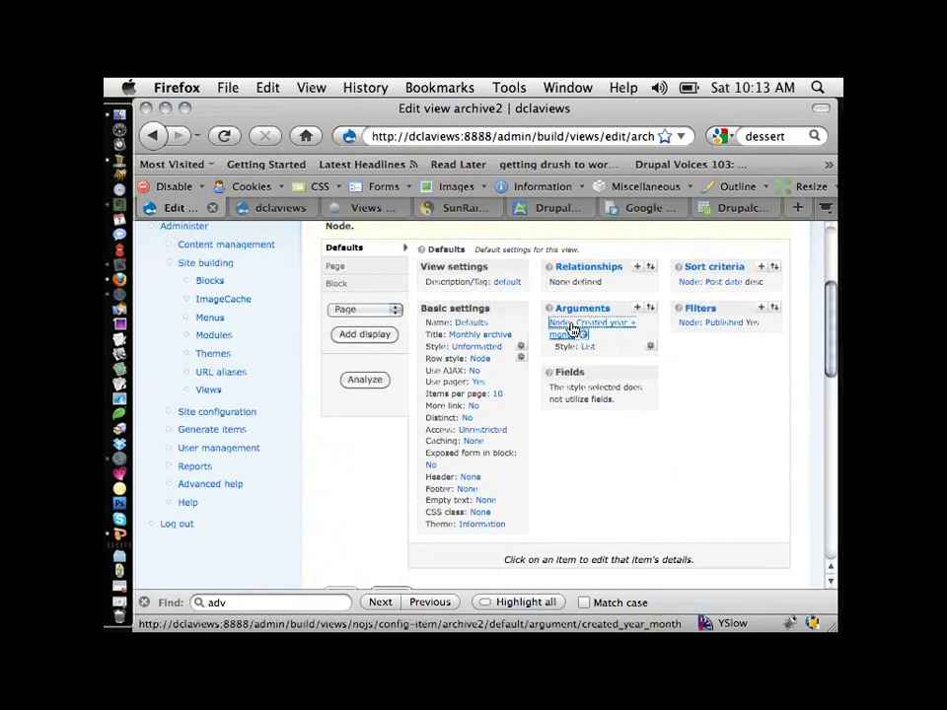
pyautogui.scroll(-3, 603, 427)
pyautogui.scroll(4, 603, 427)
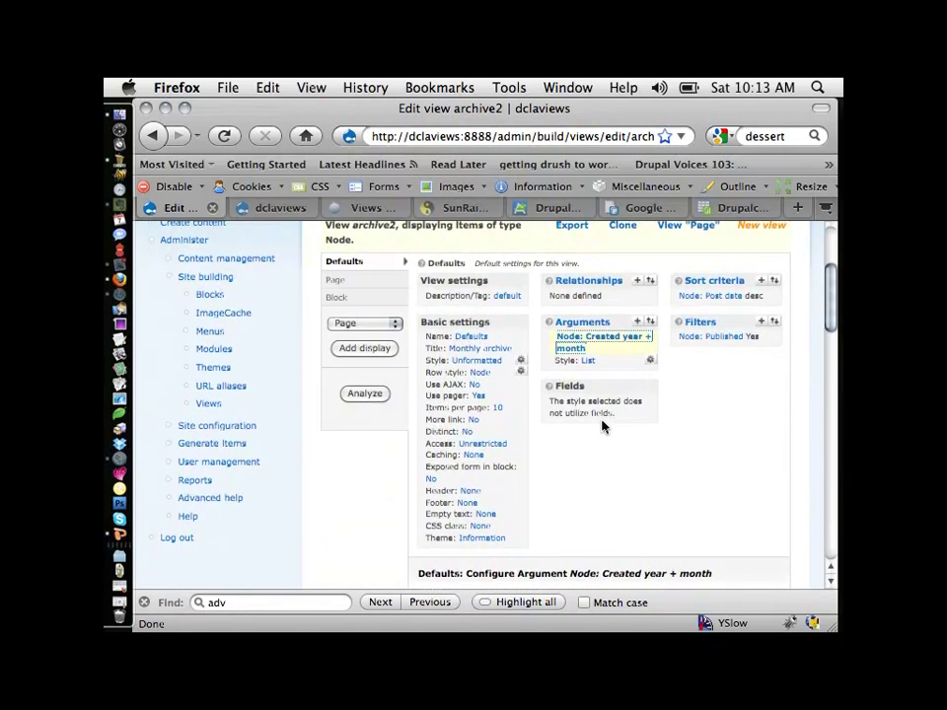
pyautogui.scroll(-3, 650, 515)
pyautogui.scroll(-6, 650, 515)
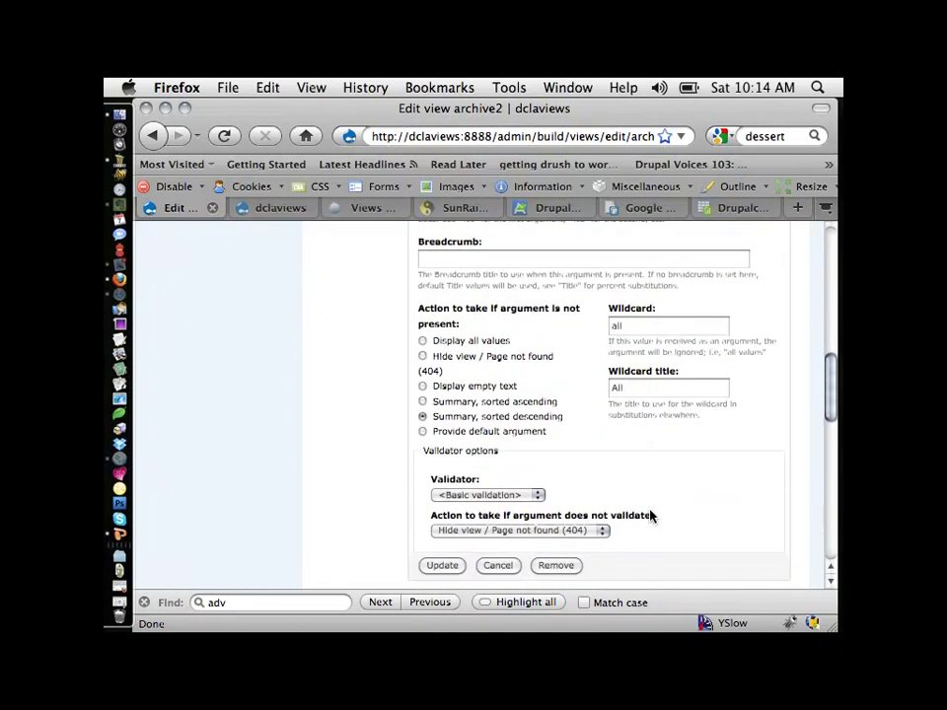
pyautogui.click(424, 401)
pyautogui.scroll(-3, 464, 406)
pyautogui.click(439, 449)
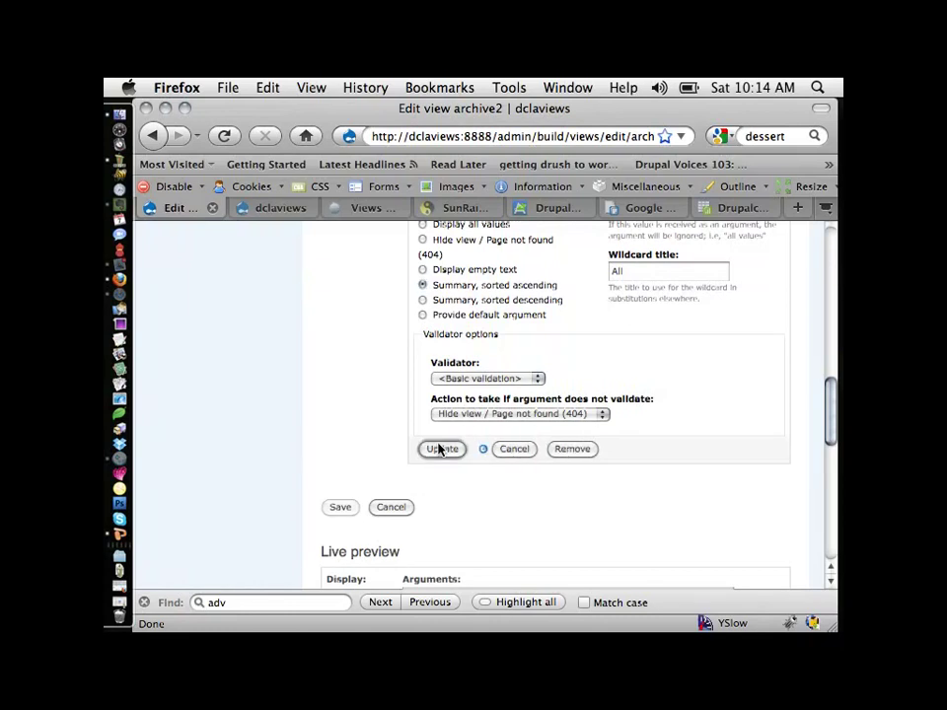
pyautogui.scroll(5, 434, 447)
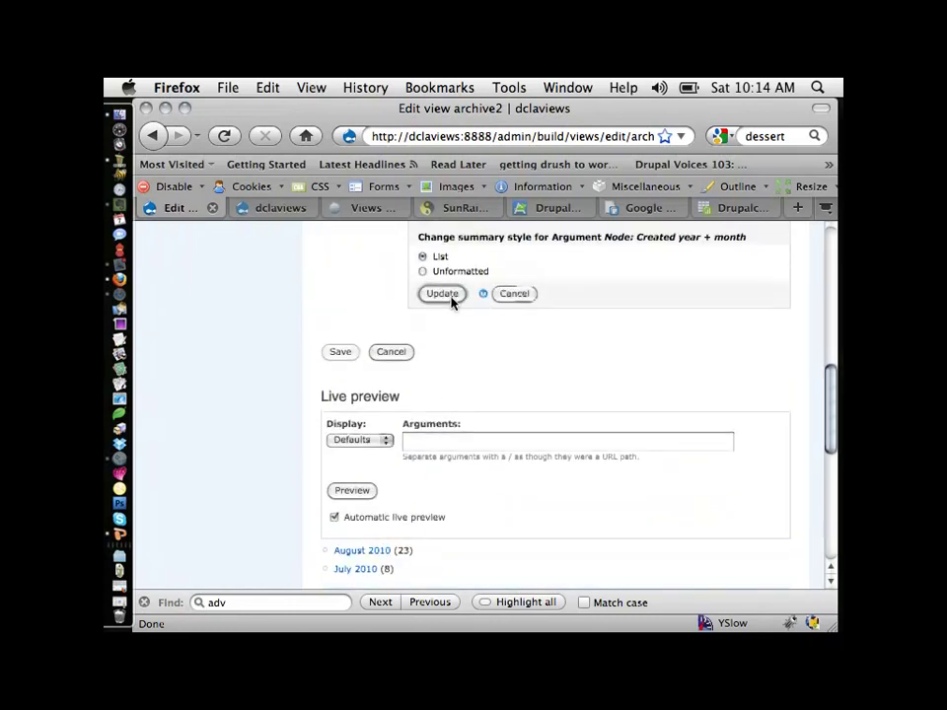
pyautogui.click(441, 293)
pyautogui.click(443, 357)
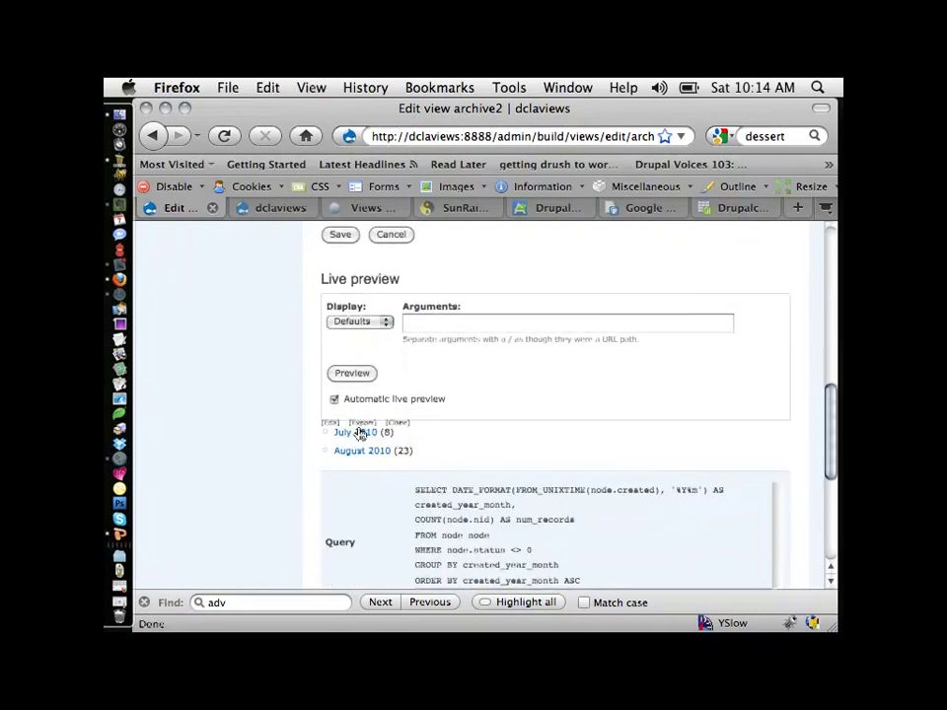
pyautogui.moveTo(363, 432)
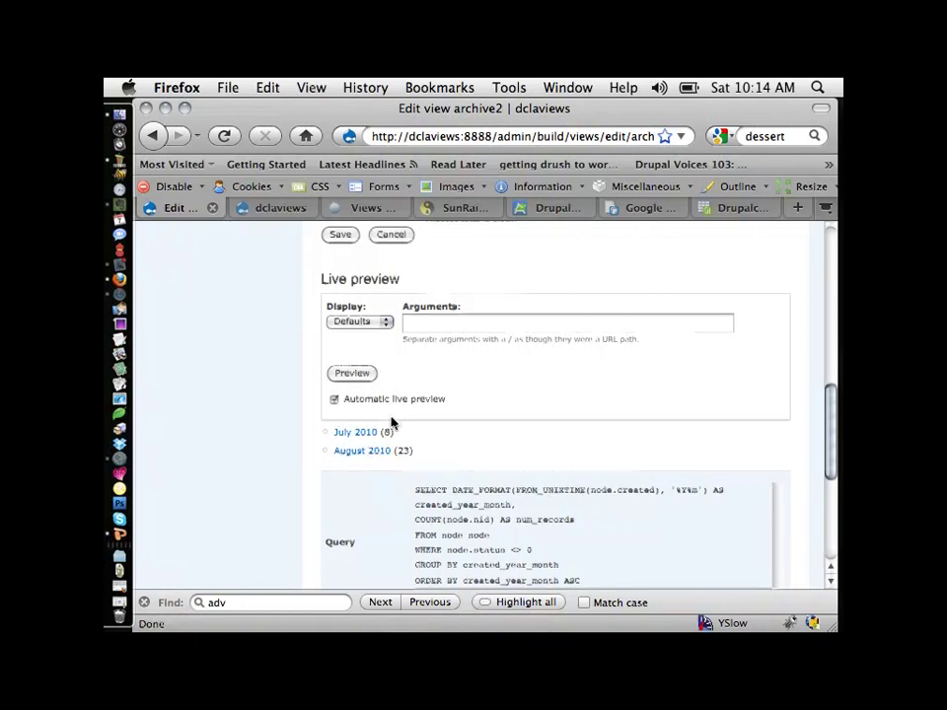
# - Leave the archive2 view without saving it and return to the Views administration list
pyautogui.scroll(15, 391, 422)
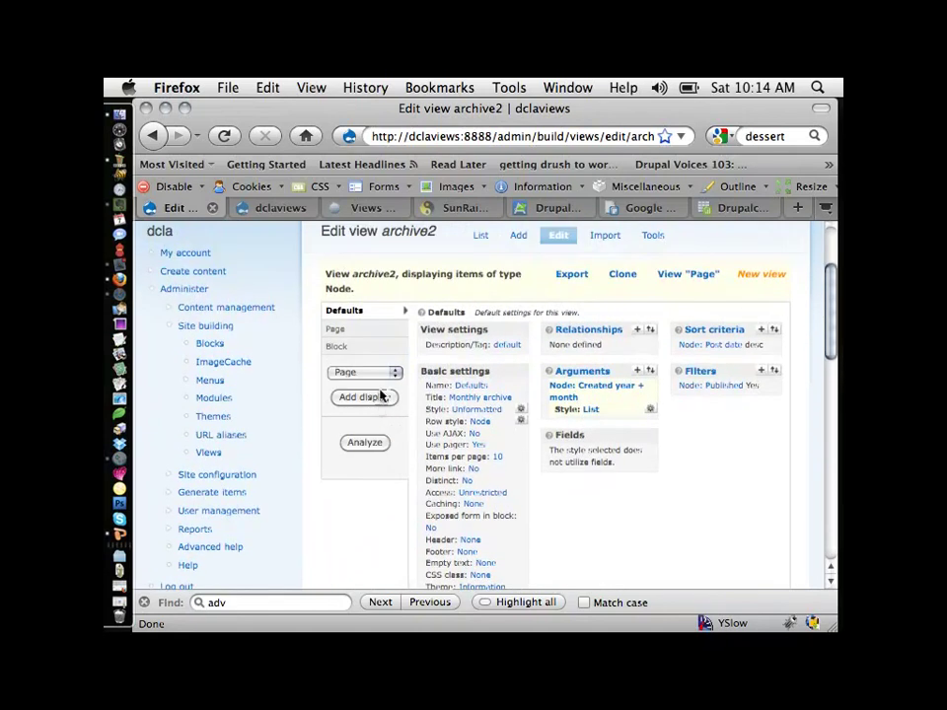
pyautogui.scroll(1, 437, 399)
pyautogui.scroll(3, 437, 398)
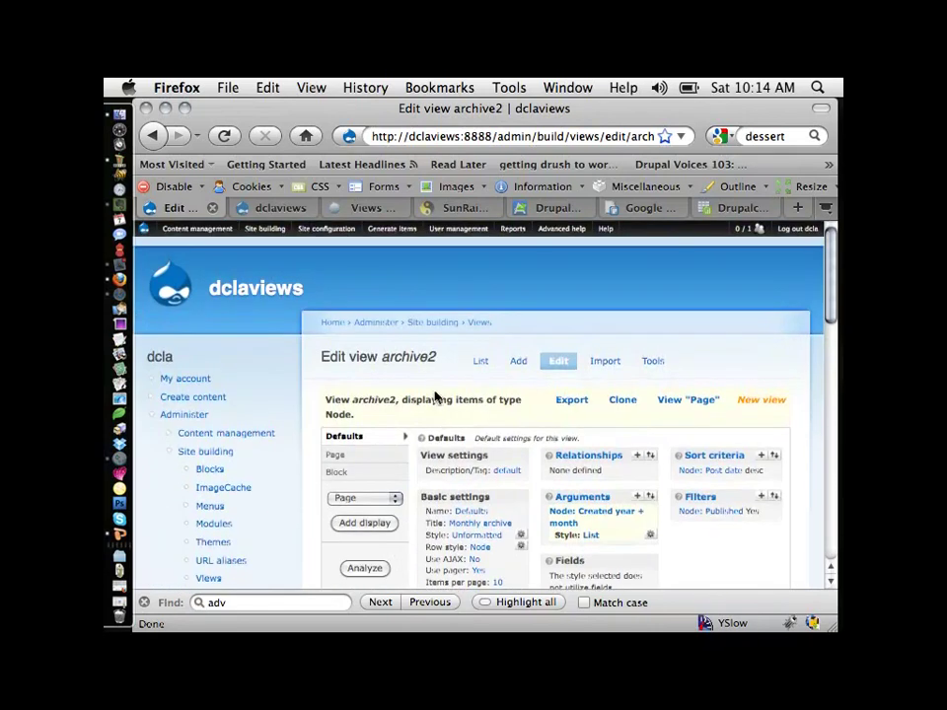
pyautogui.moveTo(265, 229)
pyautogui.click(255, 336)
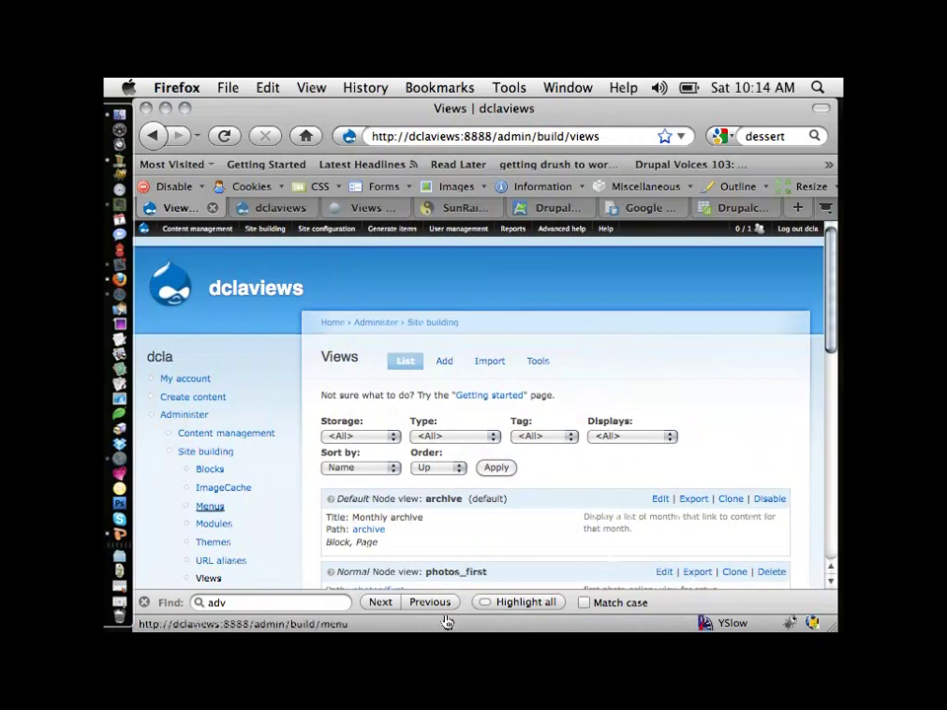
pyautogui.scroll(-4, 561, 370)
pyautogui.scroll(2, 558, 371)
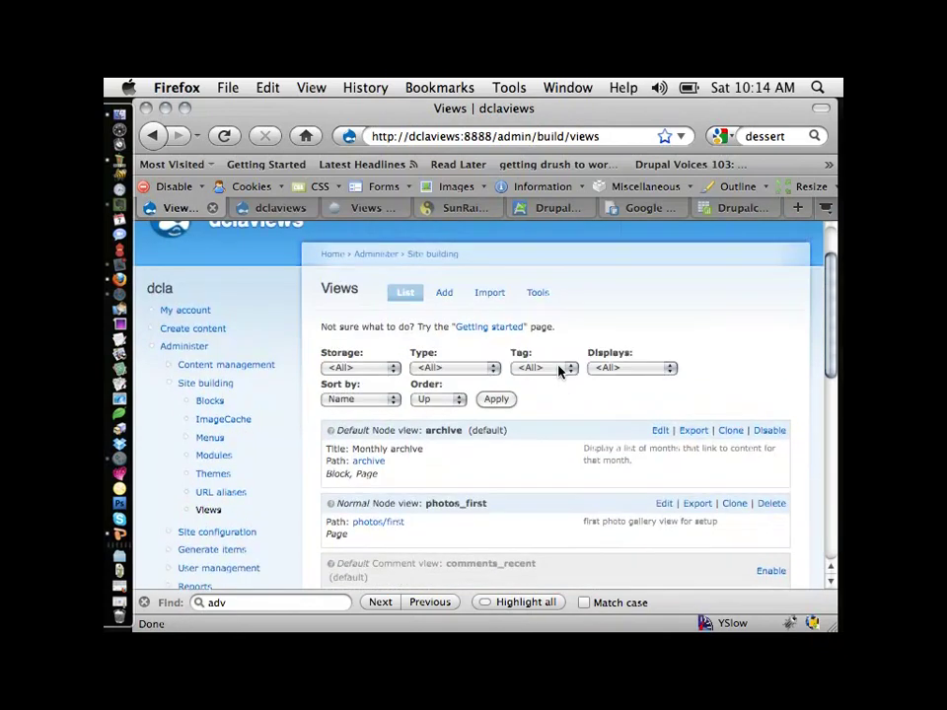
# - Start a new view named photos and describe it as pictures of the owner's pets
pyautogui.click(445, 299)
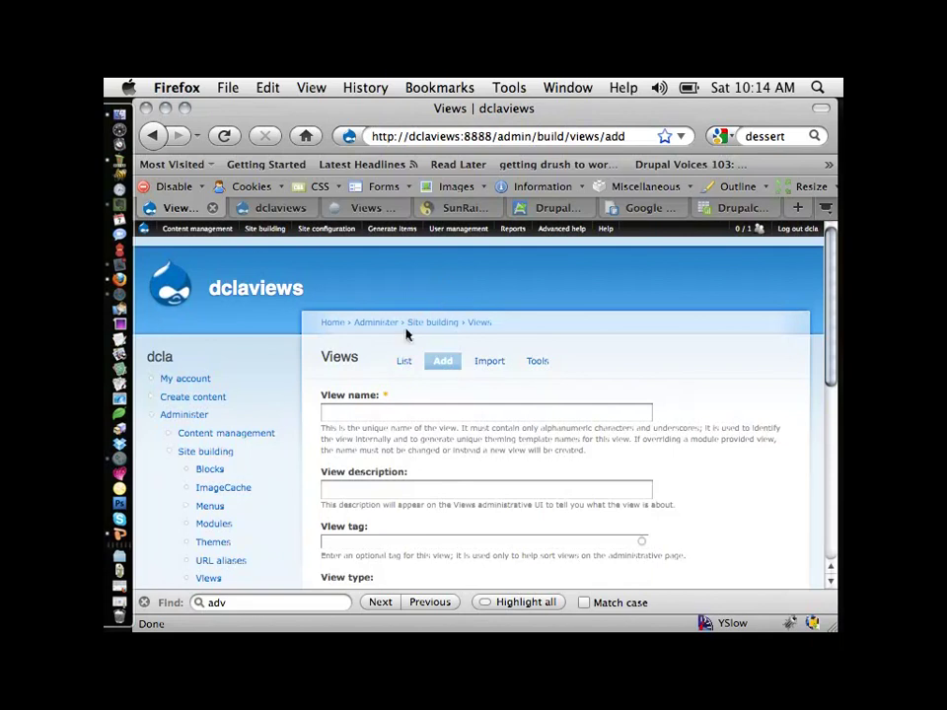
pyautogui.click(336, 415)
pyautogui.write('d')
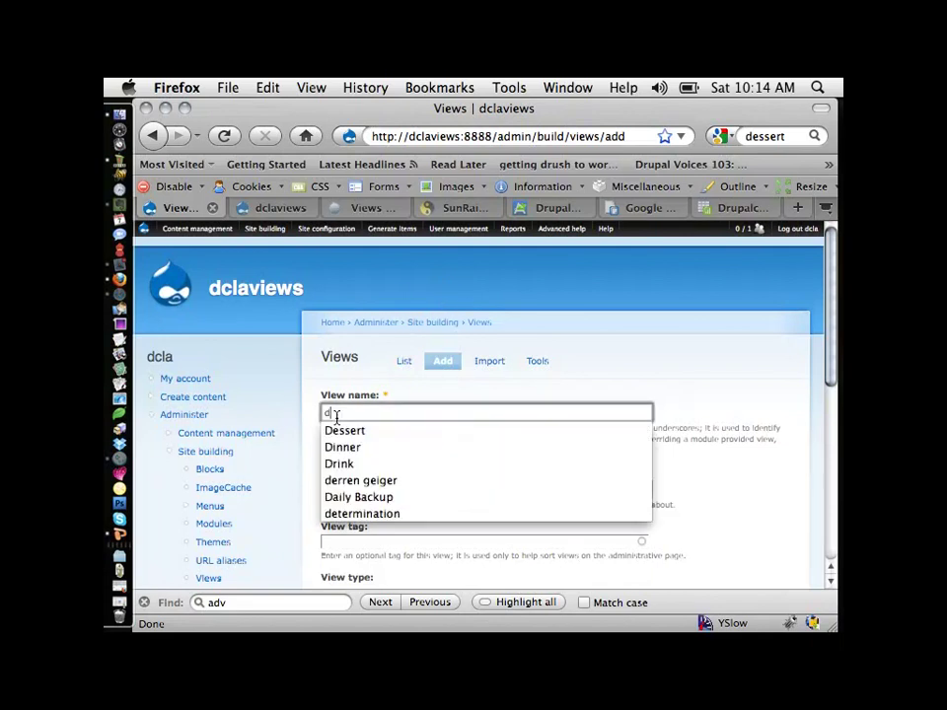
pyautogui.press('BackSpace')
pyautogui.write('photos')
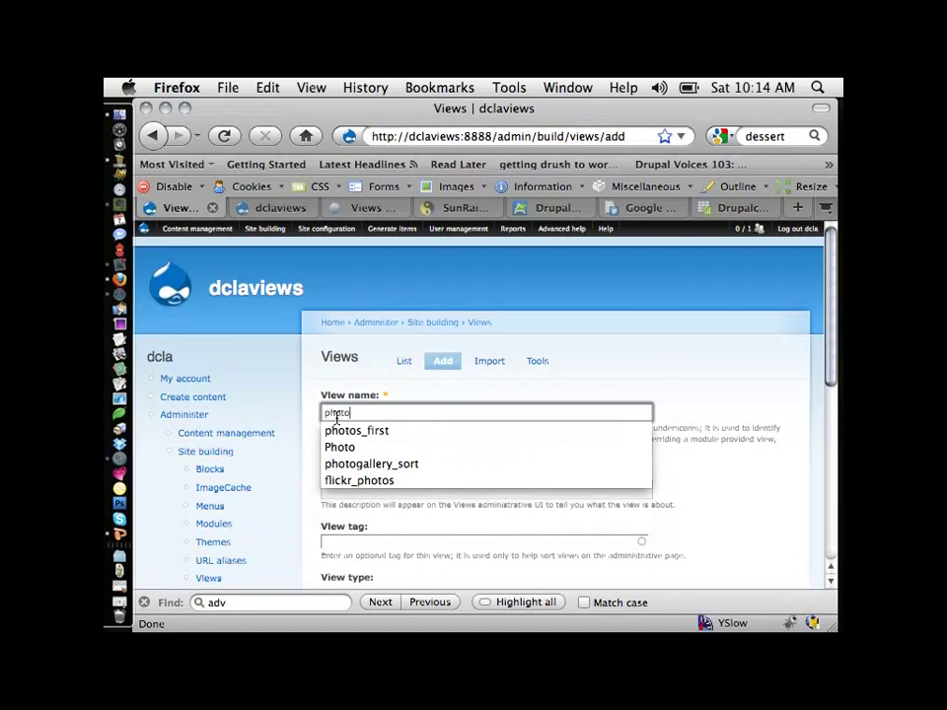
pyautogui.click(425, 385)
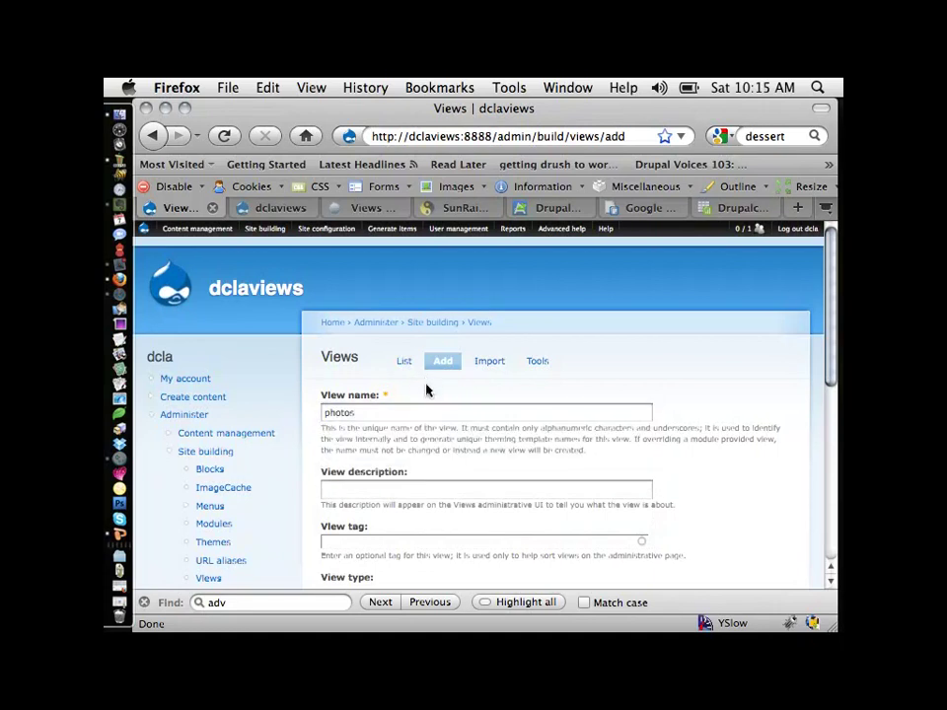
pyautogui.scroll(-3, 426, 389)
pyautogui.click(390, 401)
pyautogui.write("pictures of Rain's pets")
pyautogui.scroll(-5, 417, 456)
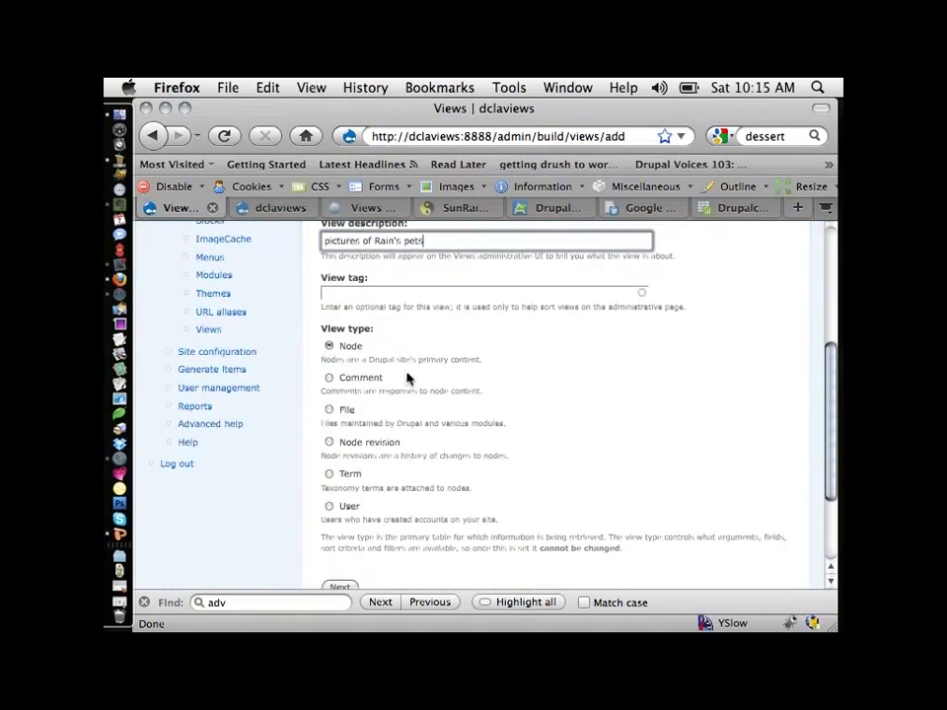
# - Tag the new view pets, keep the Node view type, and continue to its edit page
pyautogui.click(381, 296)
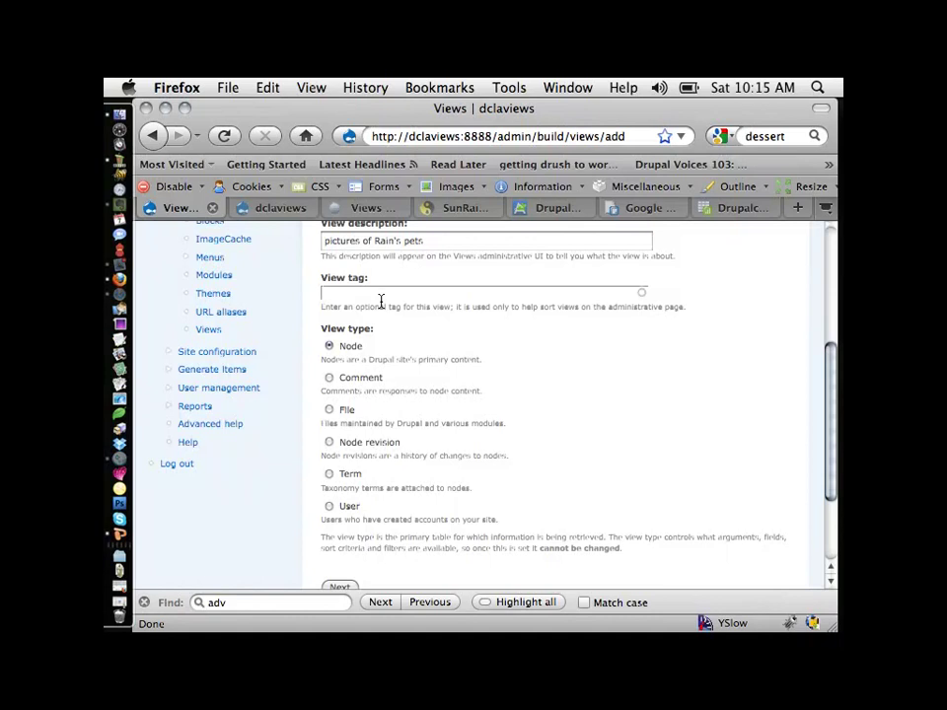
pyautogui.scroll(-1, 427, 343)
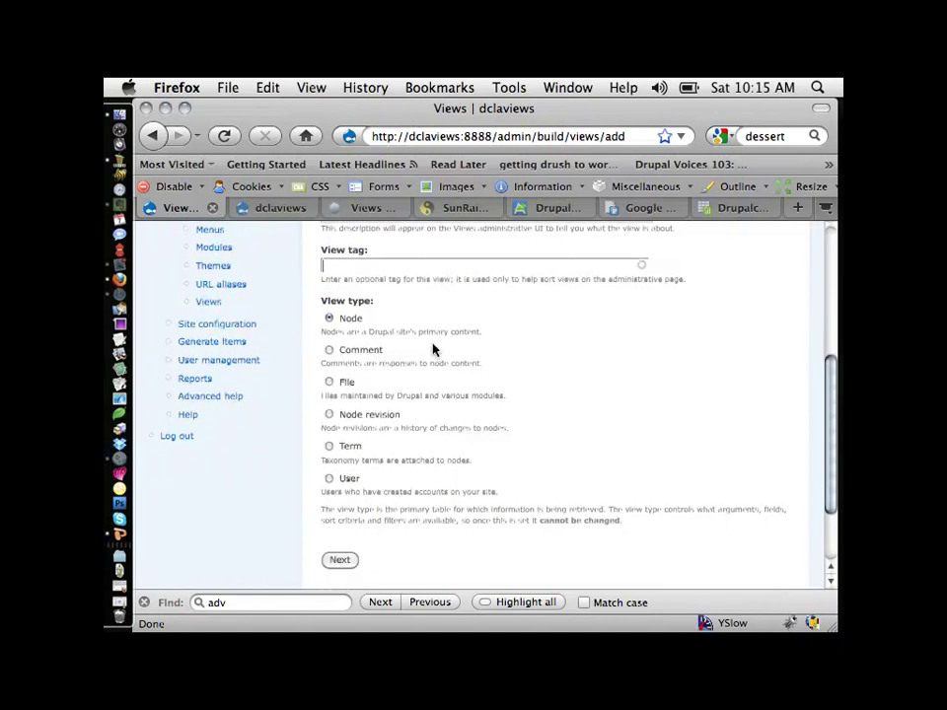
pyautogui.click(361, 266)
pyautogui.write('pets')
pyautogui.click(337, 560)
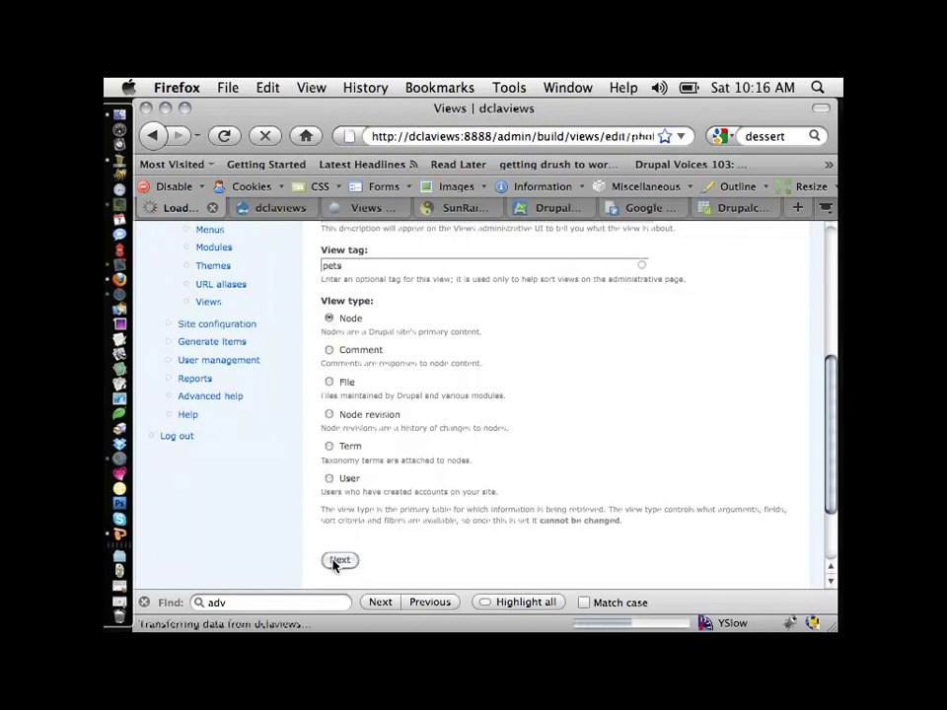
# - Check the display types available for the photos view, keeping Page selected
pyautogui.scroll(-3, 630, 409)
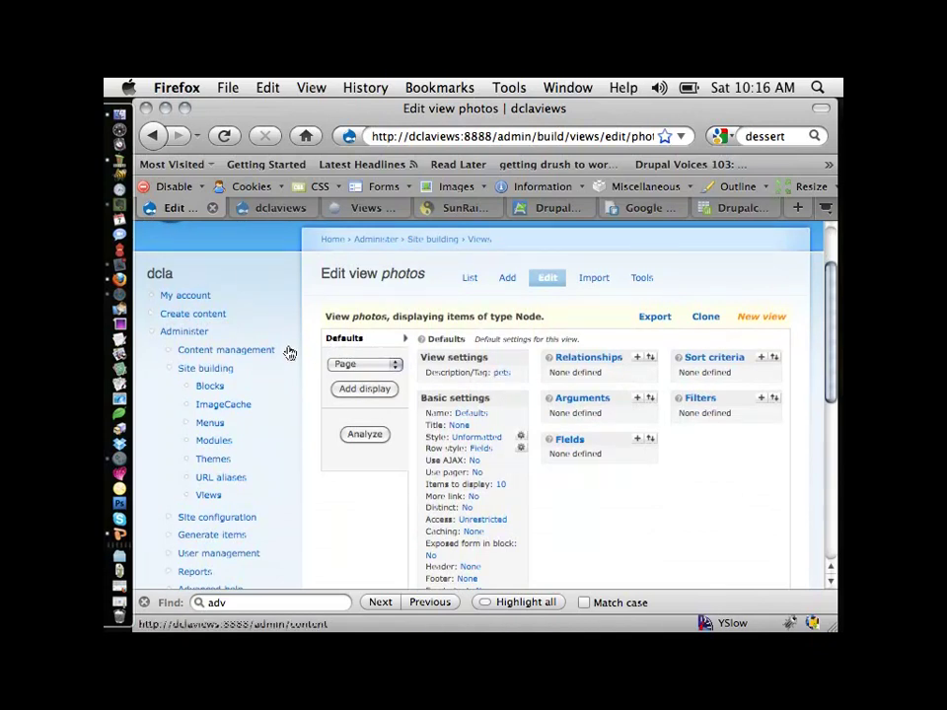
pyautogui.click(383, 359)
pyautogui.click(385, 358)
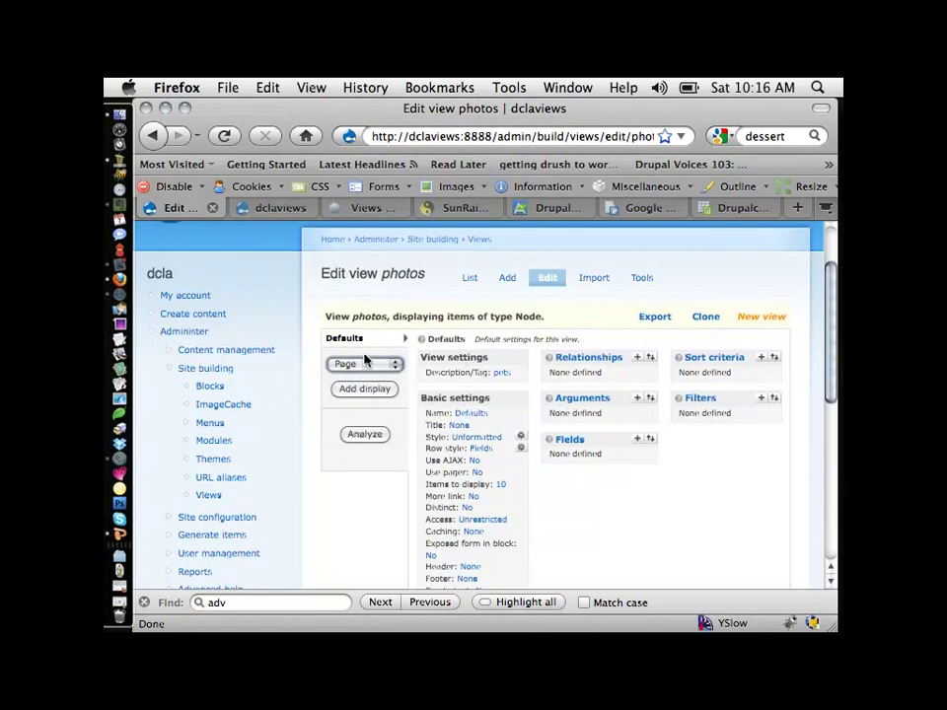
# - Start adding filters to the photos view's default display and limit the available filters to the Node group
pyautogui.scroll(-4, 543, 402)
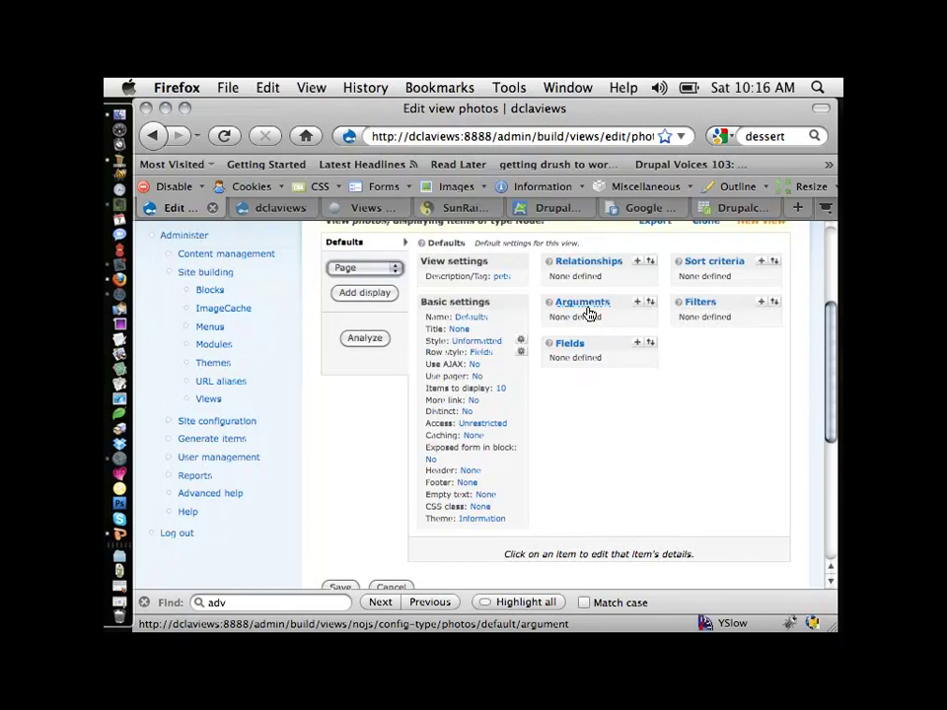
pyautogui.click(763, 308)
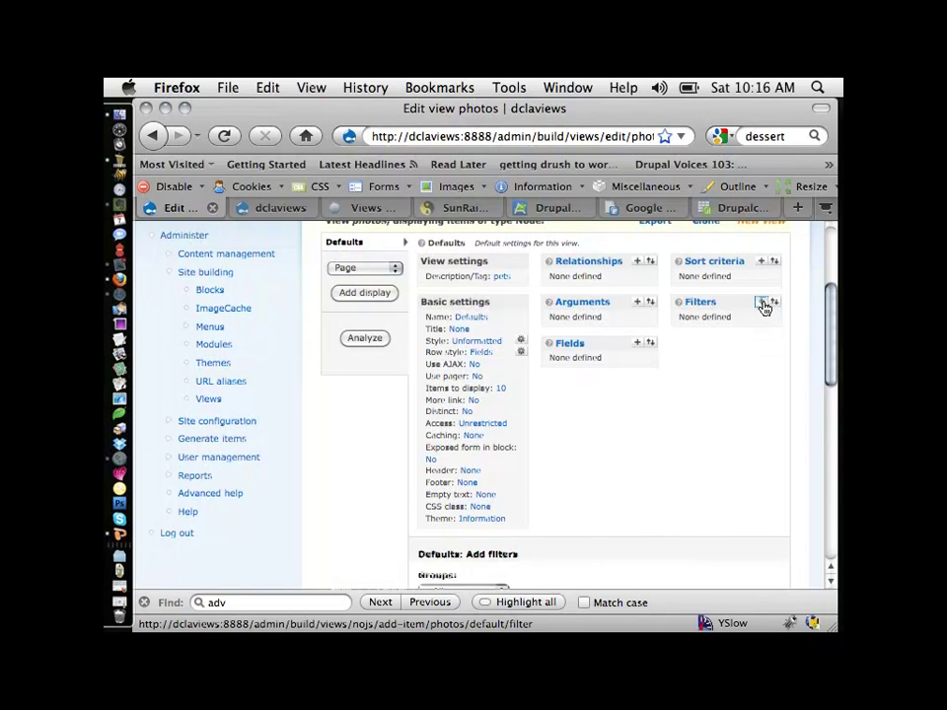
pyautogui.scroll(-3, 734, 324)
pyautogui.scroll(3, 734, 321)
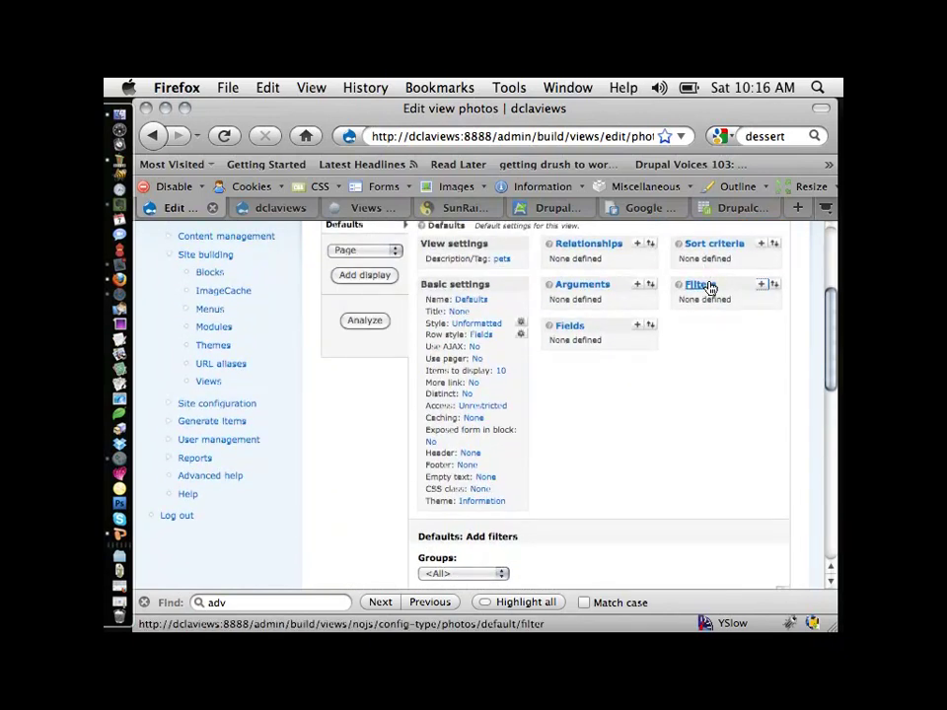
pyautogui.scroll(-6, 709, 332)
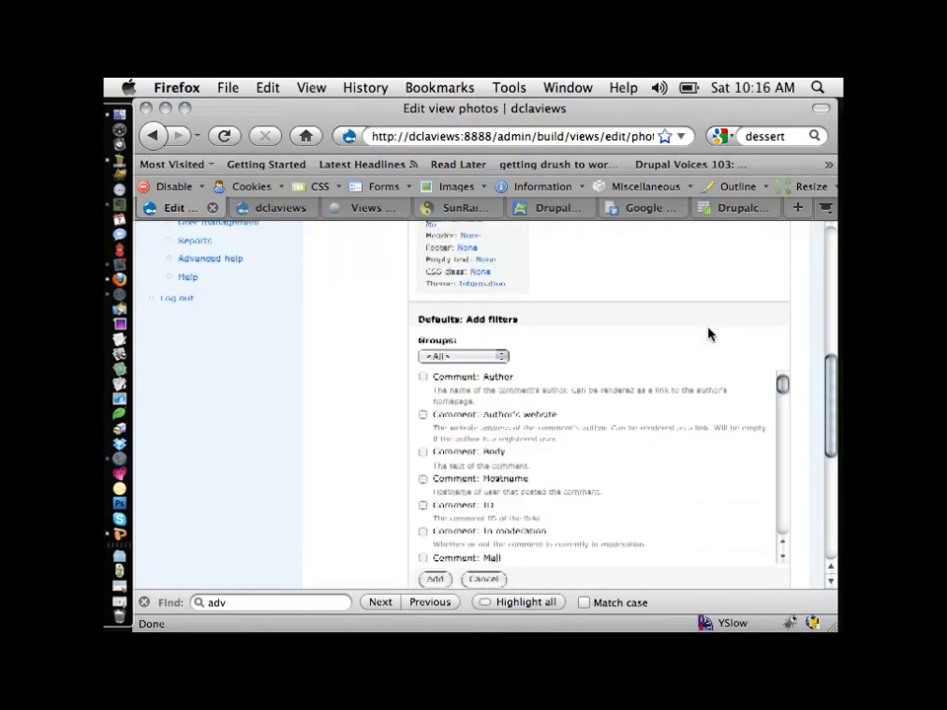
pyautogui.click(499, 326)
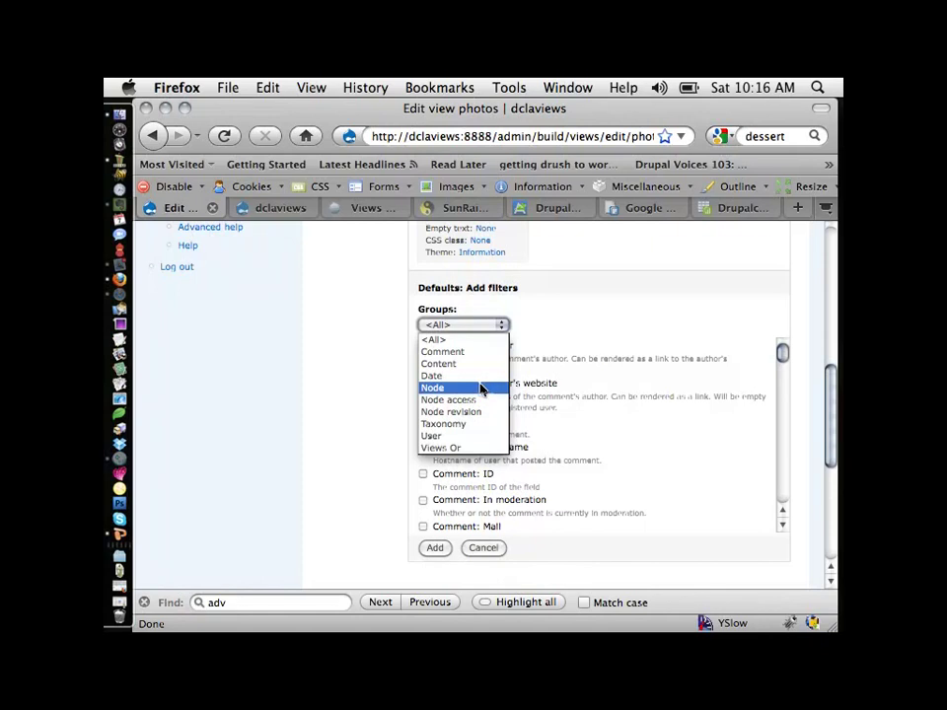
pyautogui.click(485, 389)
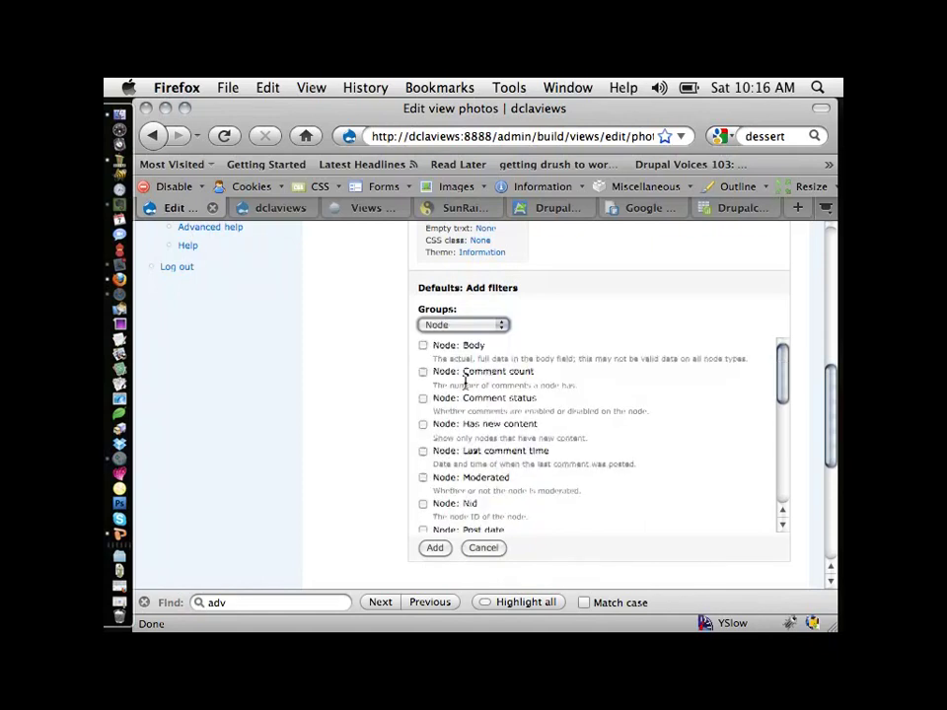
# - Add the Node: Published and Node: Type filters to the default display
pyautogui.scroll(-10, 474, 386)
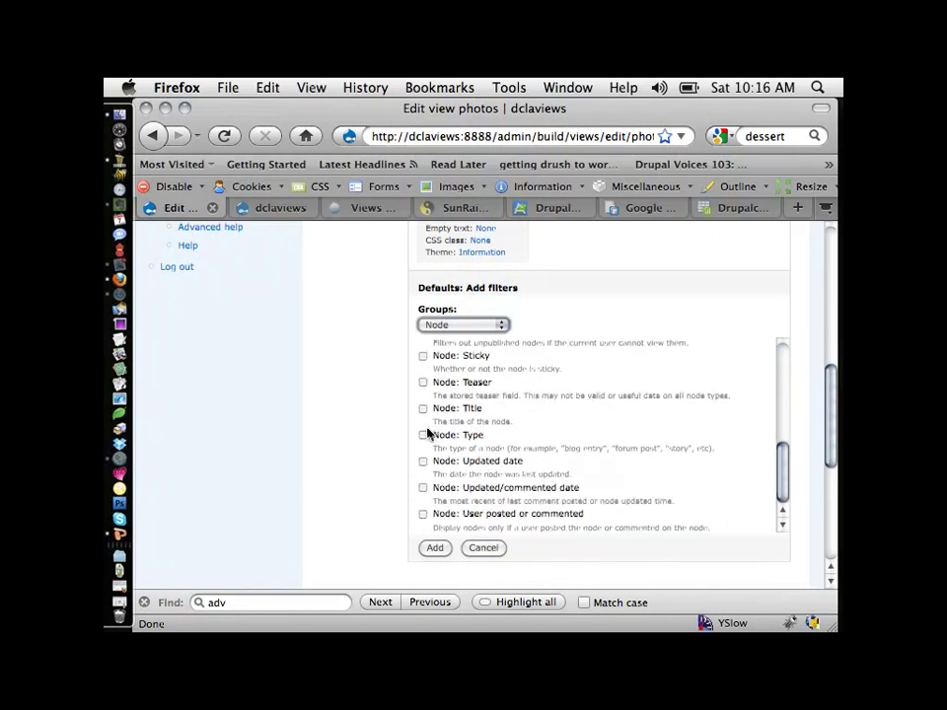
pyautogui.click(422, 438)
pyautogui.scroll(-1, 433, 433)
pyautogui.scroll(2, 490, 432)
pyautogui.moveTo(788, 507); pyautogui.dragTo(785, 472)
pyautogui.click(422, 435)
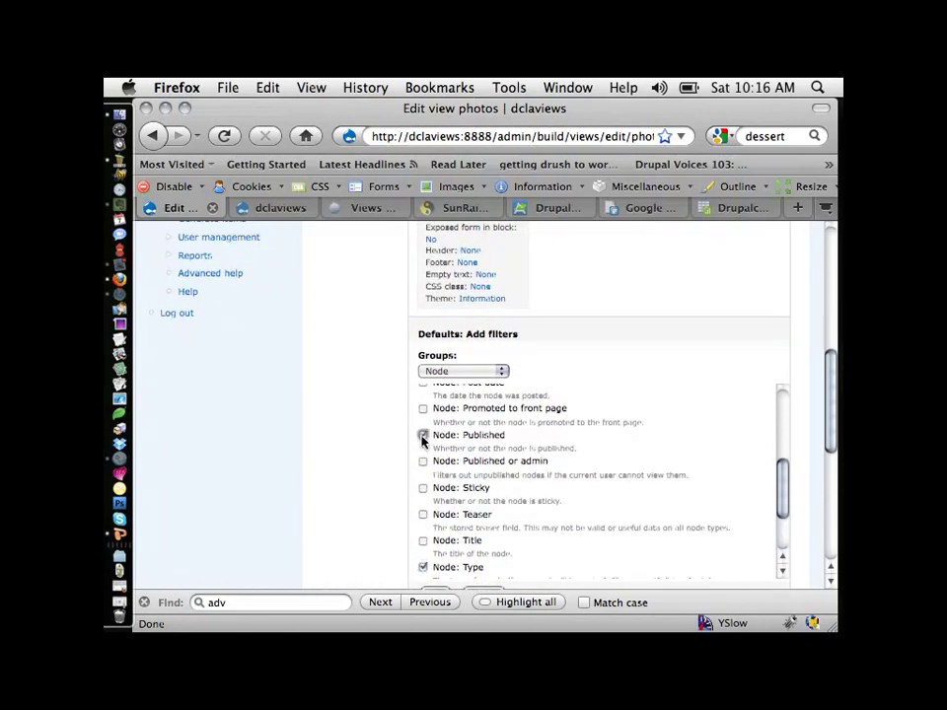
pyautogui.scroll(-1, 383, 442)
pyautogui.scroll(-2, 383, 442)
pyautogui.click(432, 520)
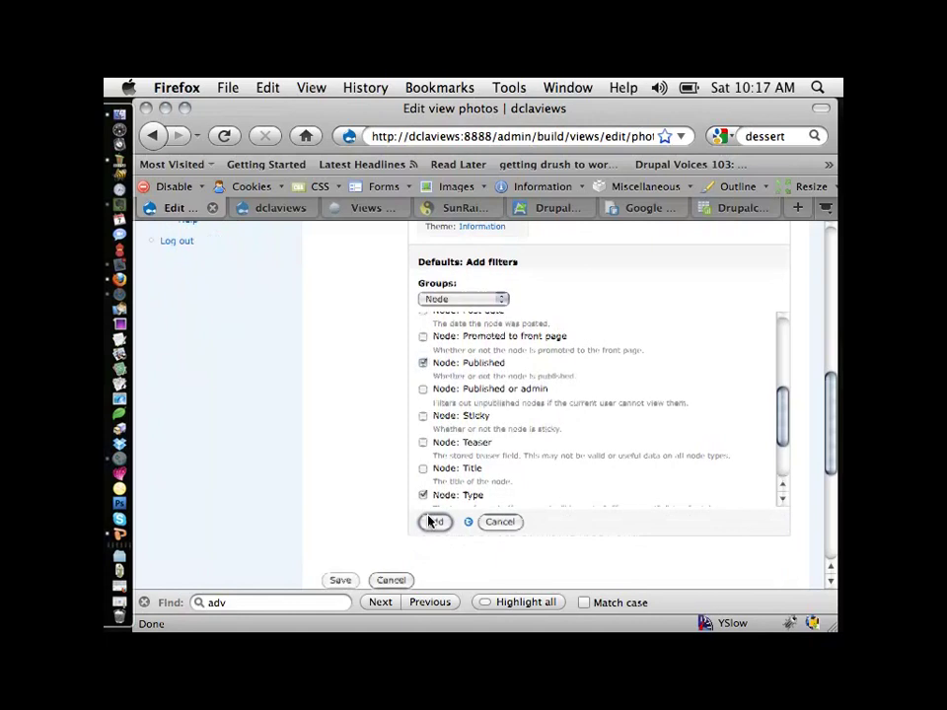
# - Set the Node: Published filter to Yes and apply it
pyautogui.moveTo(623, 264); pyautogui.dragTo(538, 268)
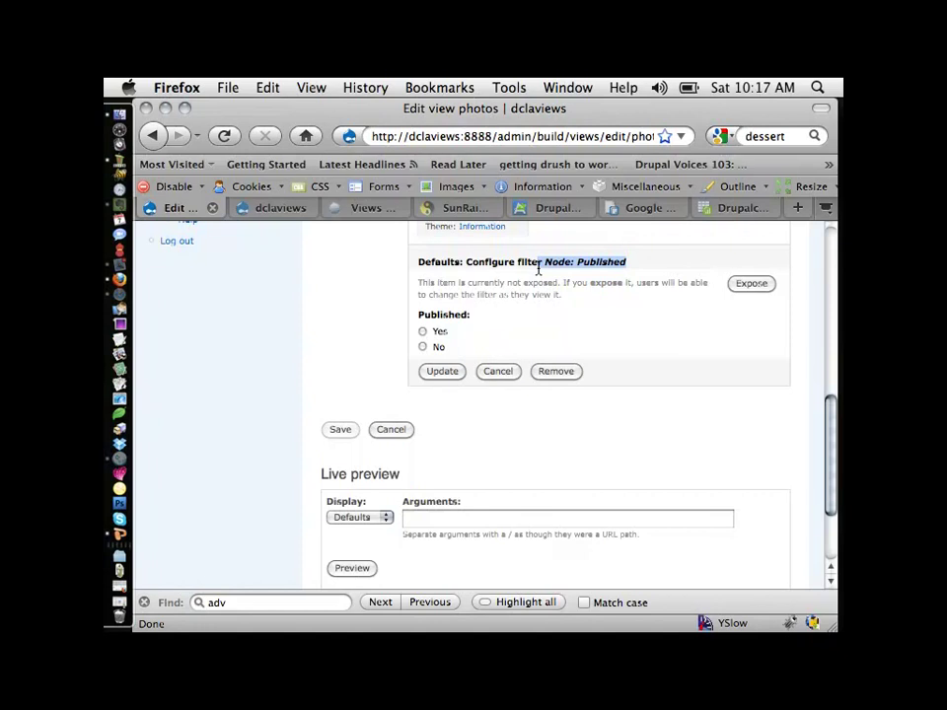
pyautogui.click(422, 332)
pyautogui.click(441, 371)
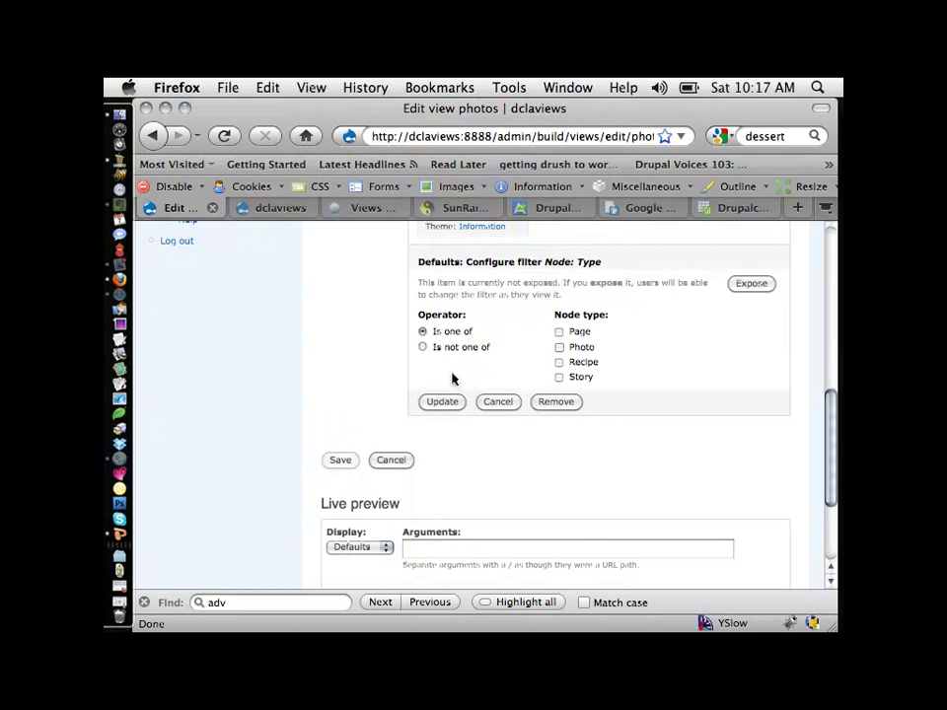
# - Restrict the Node: Type filter to the Photo type with the Is one of operator
pyautogui.click(559, 347)
pyautogui.scroll(-4, 464, 391)
pyautogui.scroll(5, 466, 389)
pyautogui.click(442, 470)
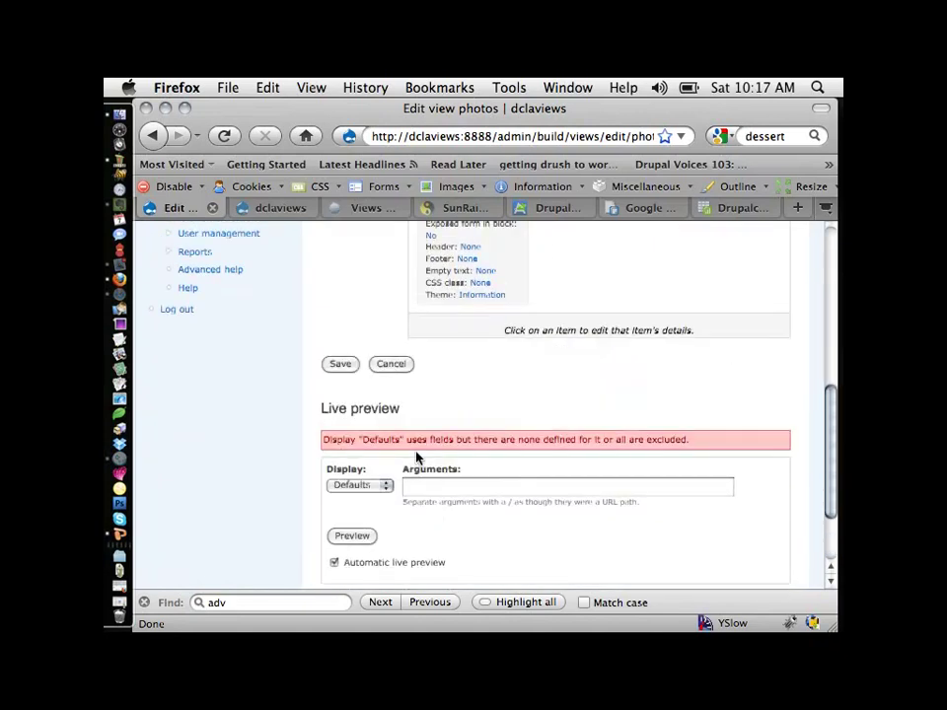
# - Examine the row style choices and close them unchanged, then check the live preview of the photos view
pyautogui.scroll(10, 415, 457)
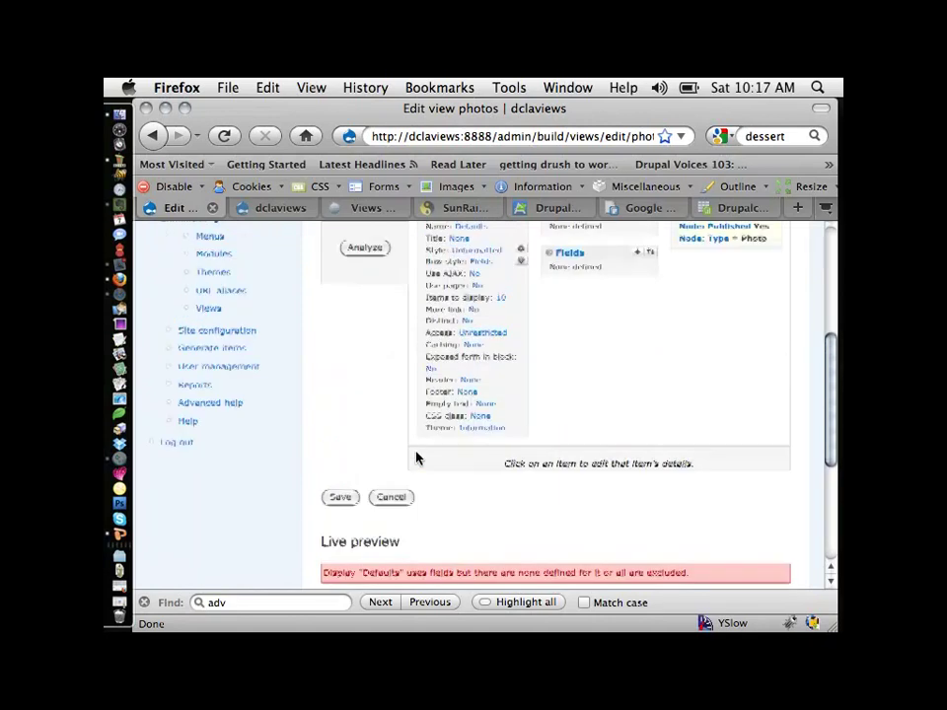
pyautogui.scroll(-1, 415, 457)
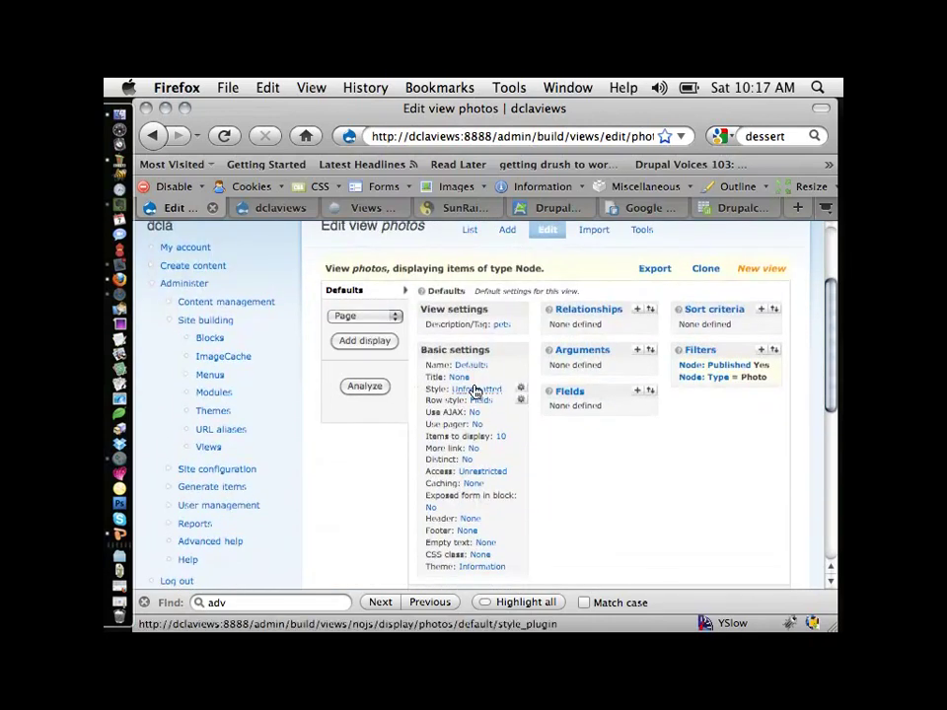
pyautogui.scroll(-1, 441, 395)
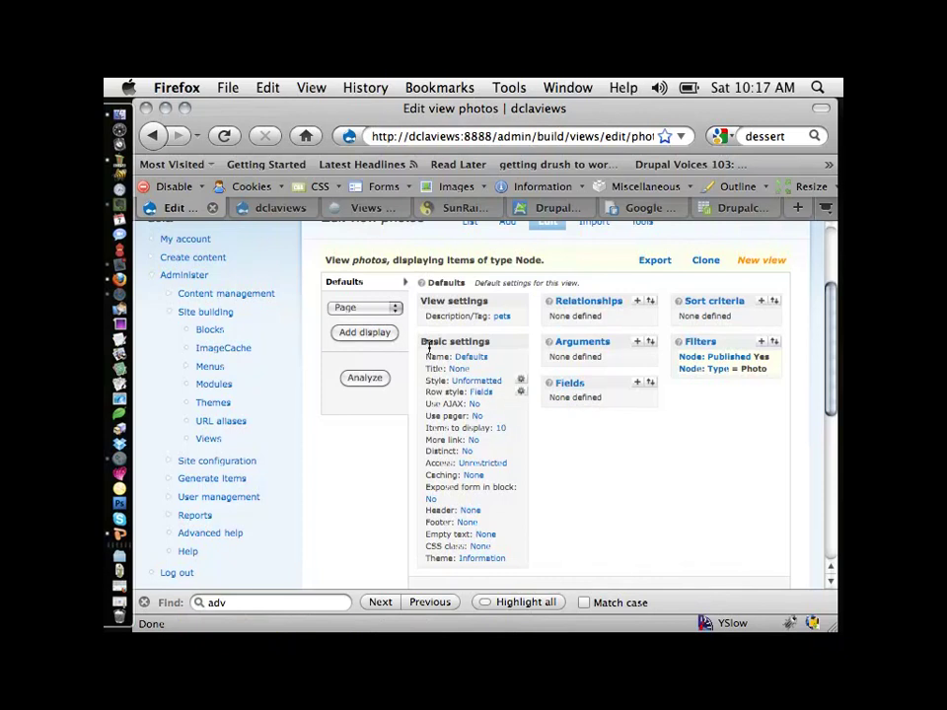
pyautogui.click(480, 394)
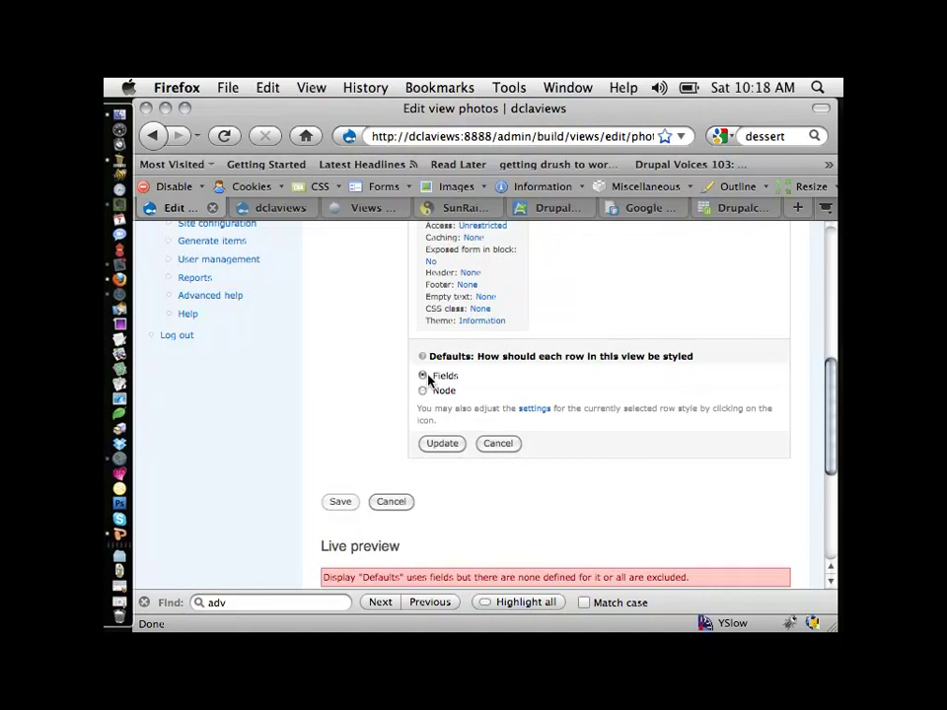
pyautogui.scroll(-2, 398, 498)
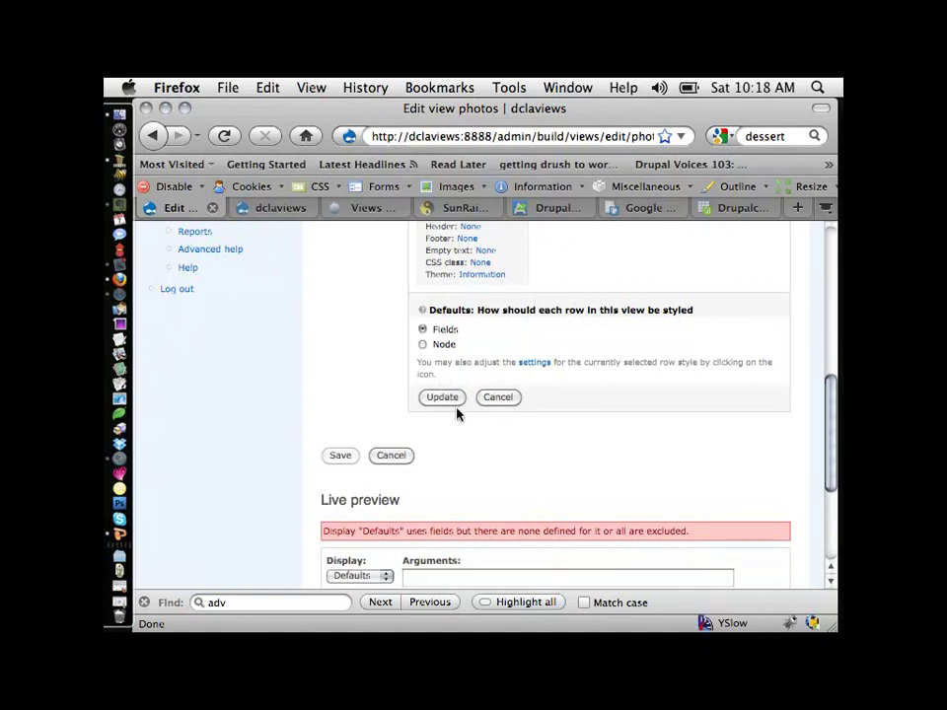
pyautogui.click(505, 397)
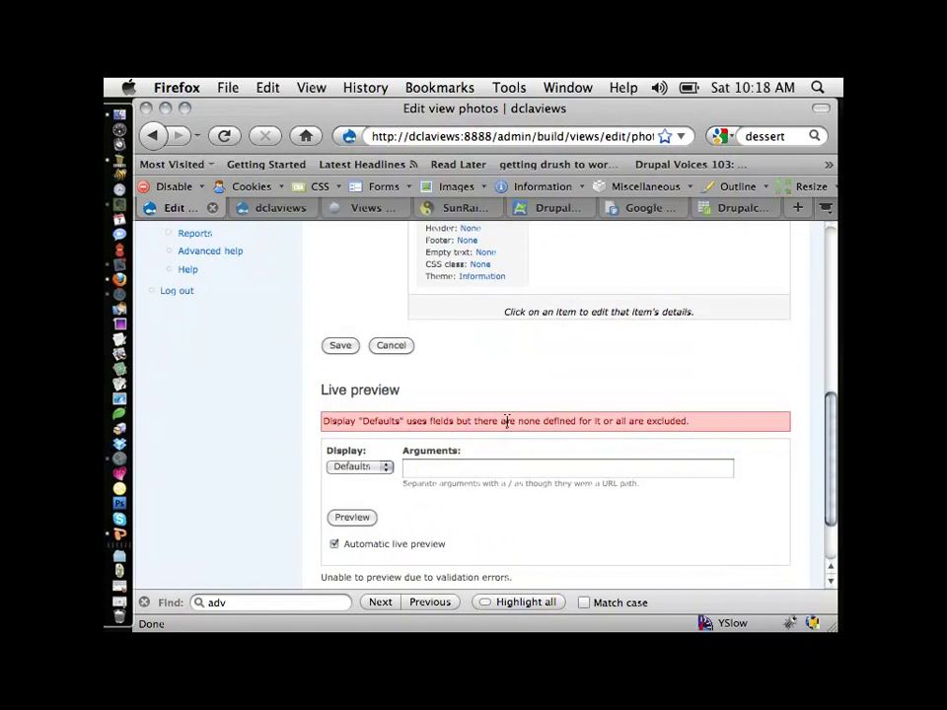
pyautogui.scroll(-2, 506, 422)
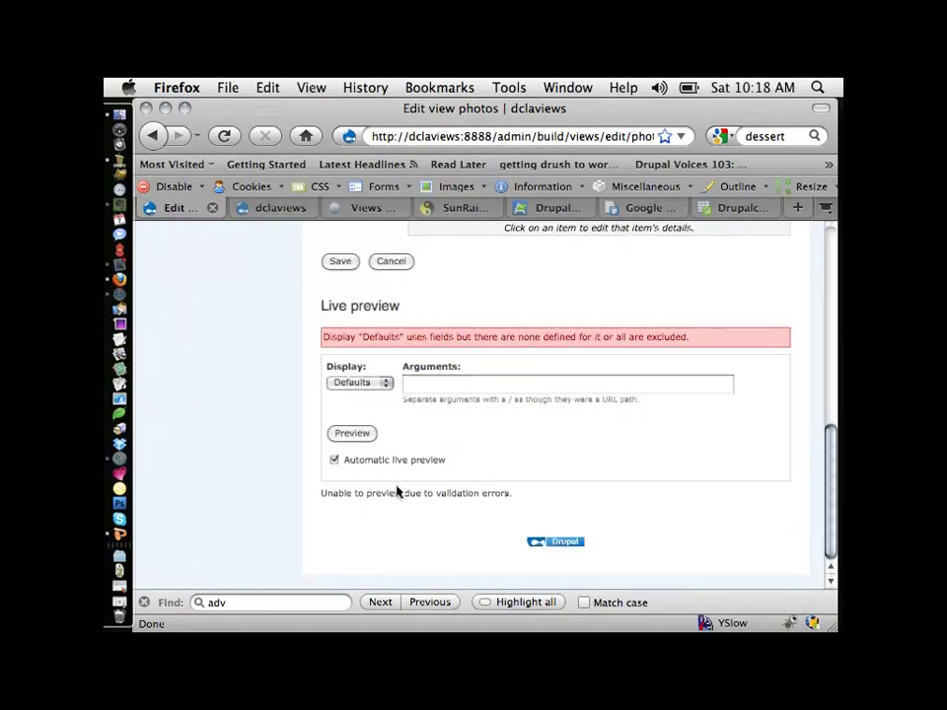
pyautogui.scroll(7, 423, 488)
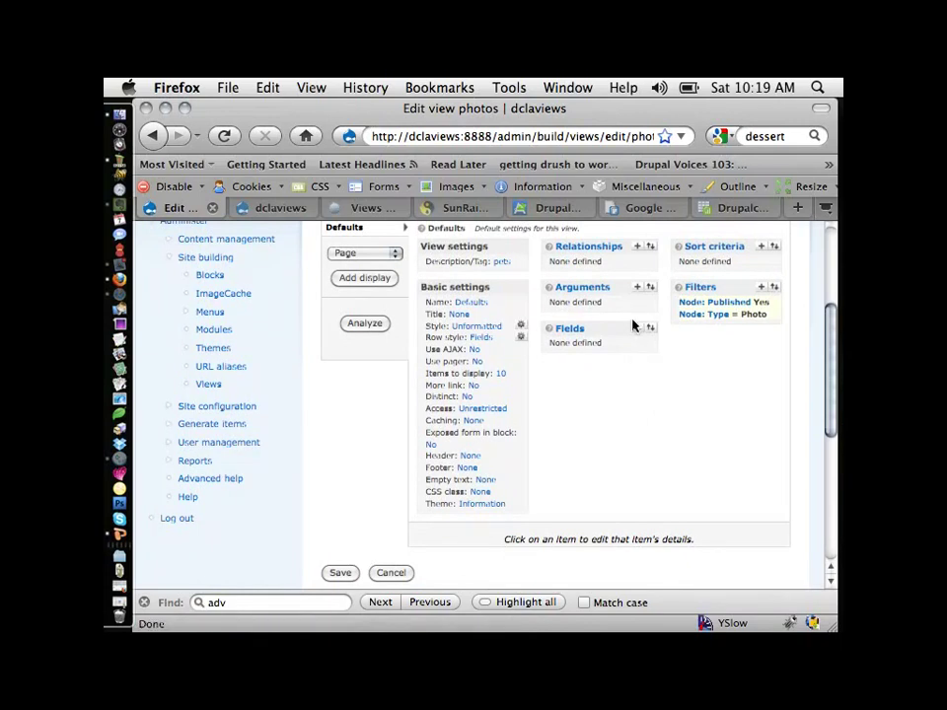
# - Try the Node row style with Teaser build mode and links displayed, and look through the resulting photos in the live preview
pyautogui.click(488, 349)
pyautogui.click(441, 375)
pyautogui.click(442, 425)
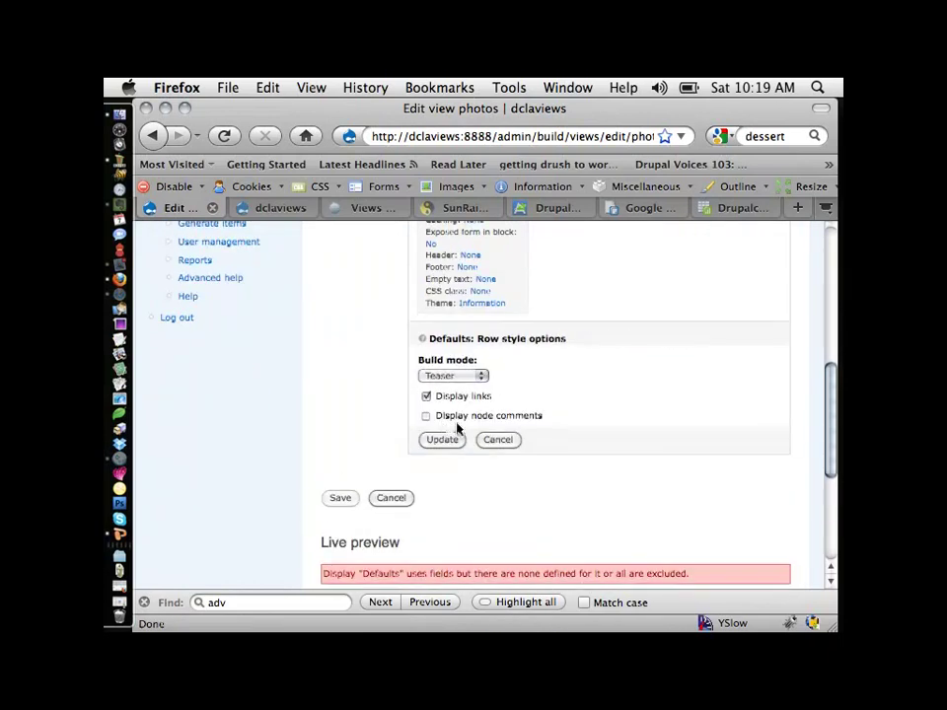
pyautogui.click(443, 440)
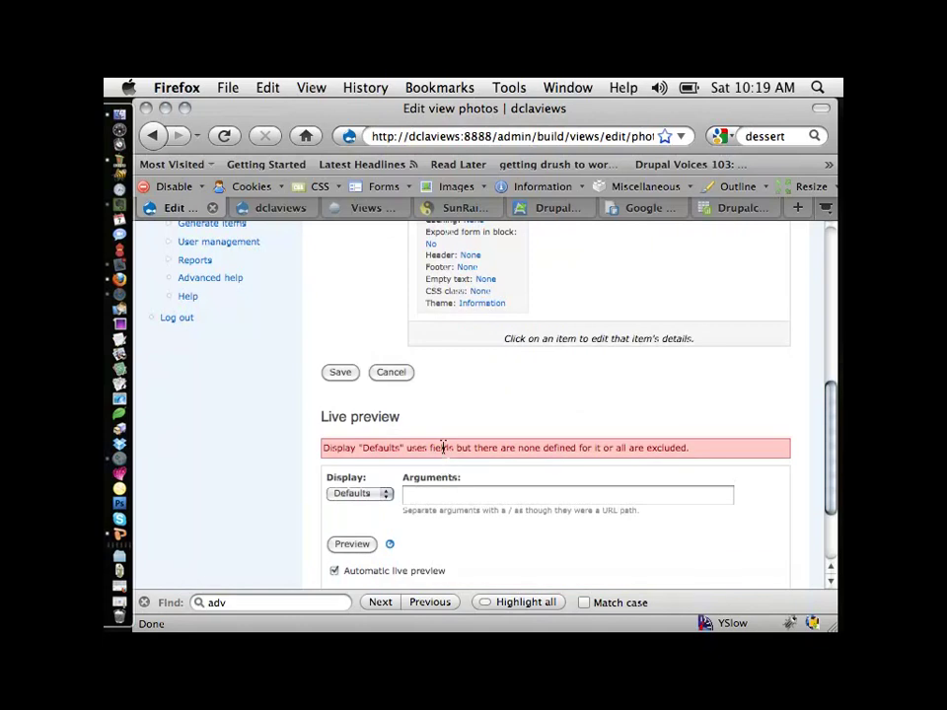
pyautogui.scroll(-8, 416, 430)
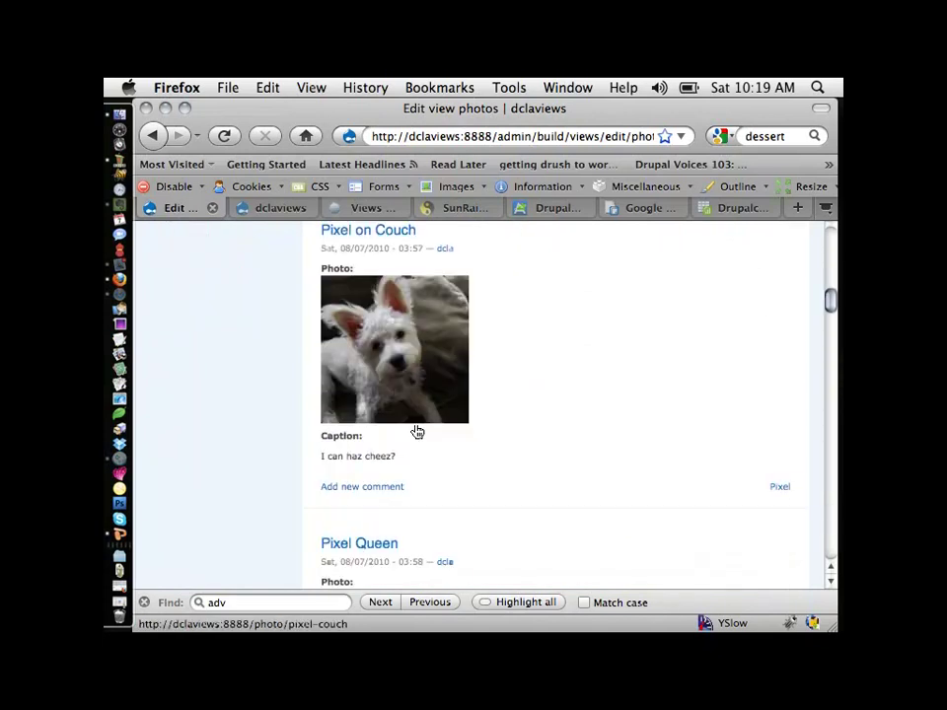
pyautogui.scroll(-15, 416, 428)
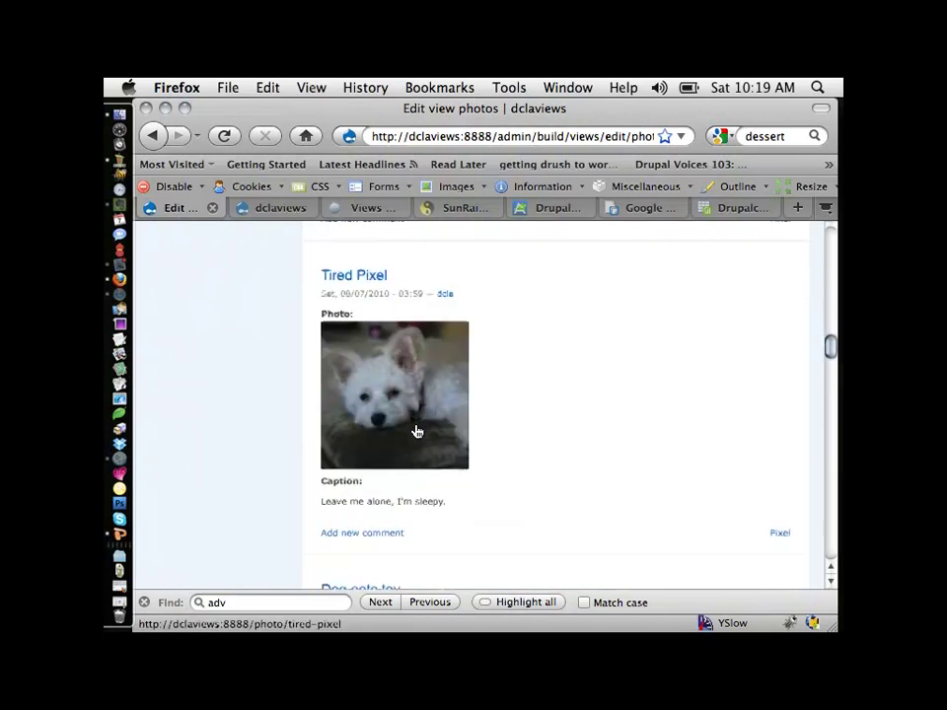
pyautogui.scroll(-10, 415, 430)
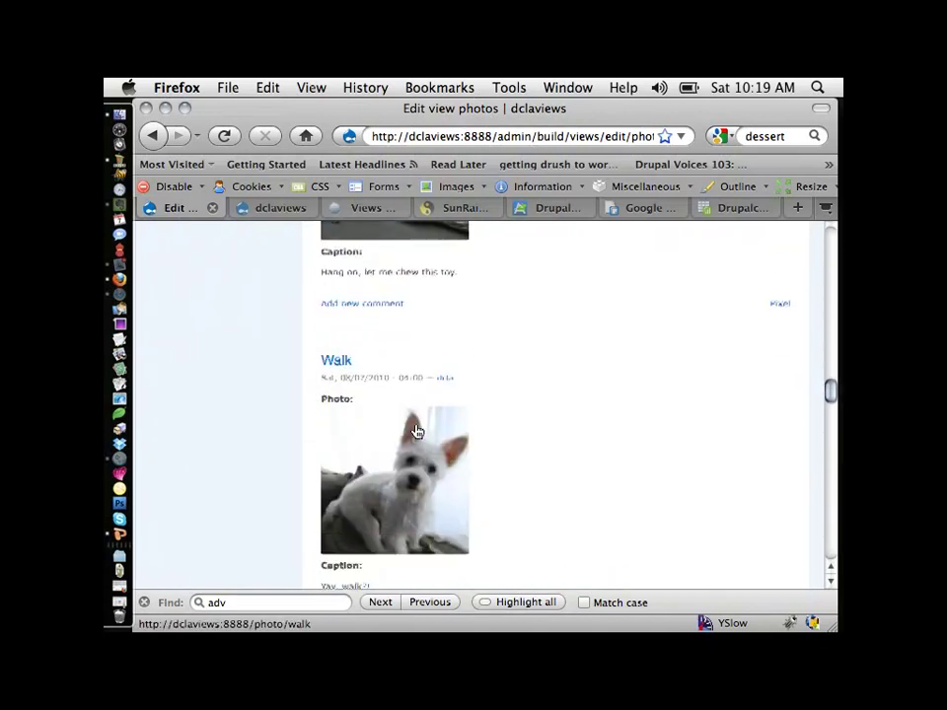
pyautogui.scroll(-10, 415, 431)
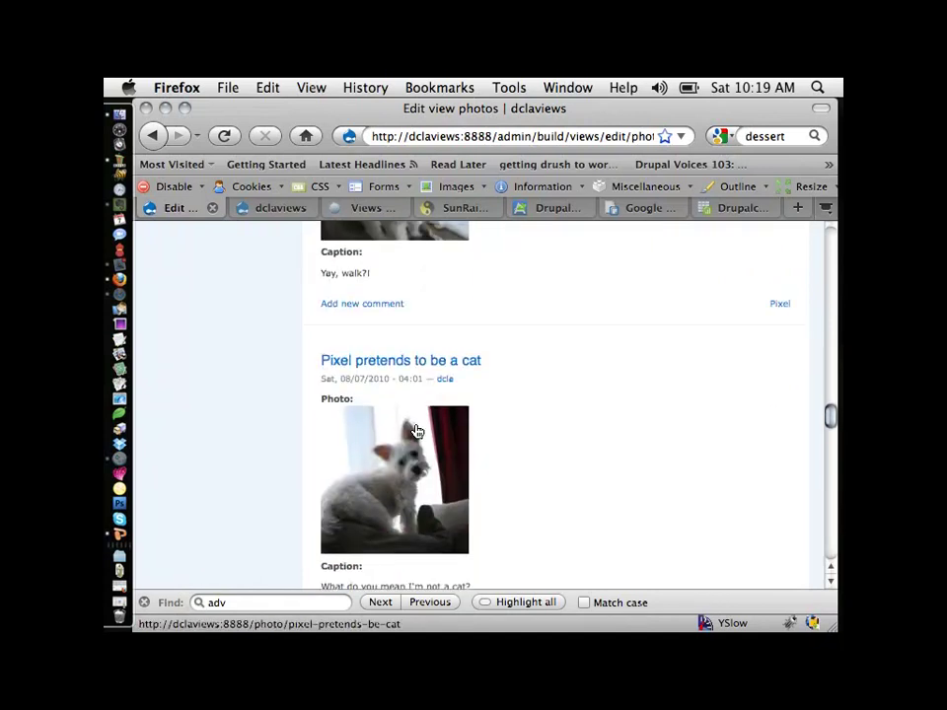
pyautogui.scroll(-8, 416, 431)
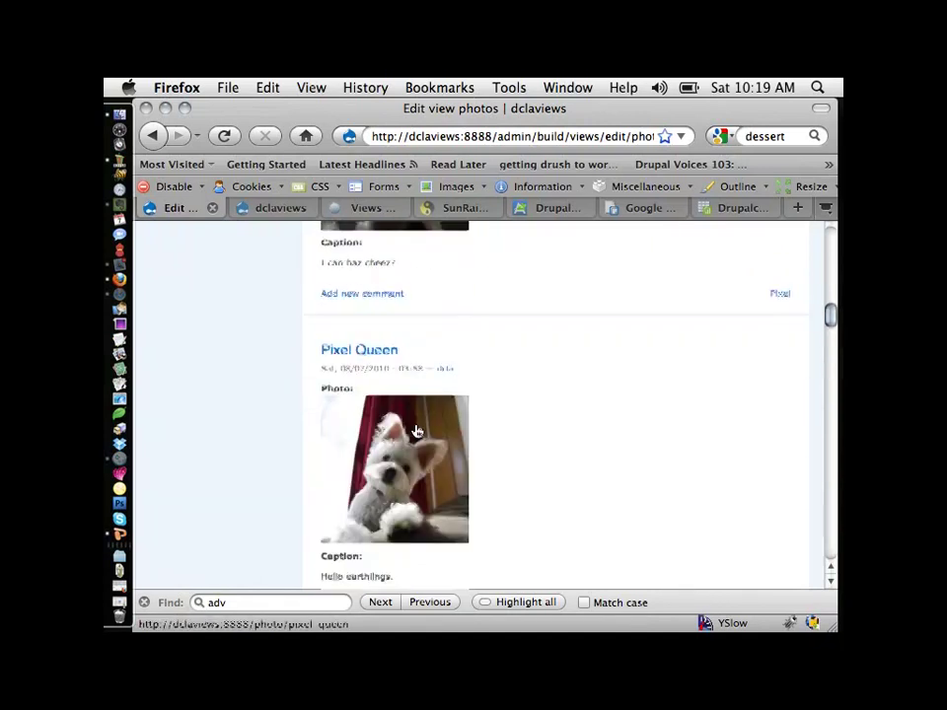
# - Set the default display's row style to Fields and enable hiding of empty fields
pyautogui.press('Home')
pyautogui.scroll(-3, 416, 430)
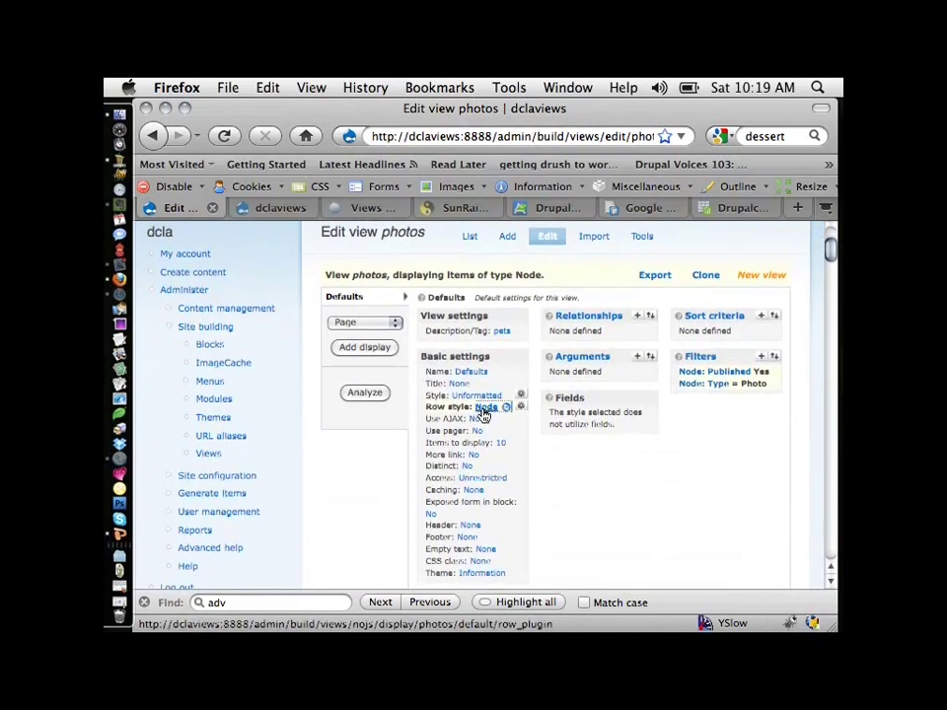
pyautogui.click(485, 409)
pyautogui.click(444, 454)
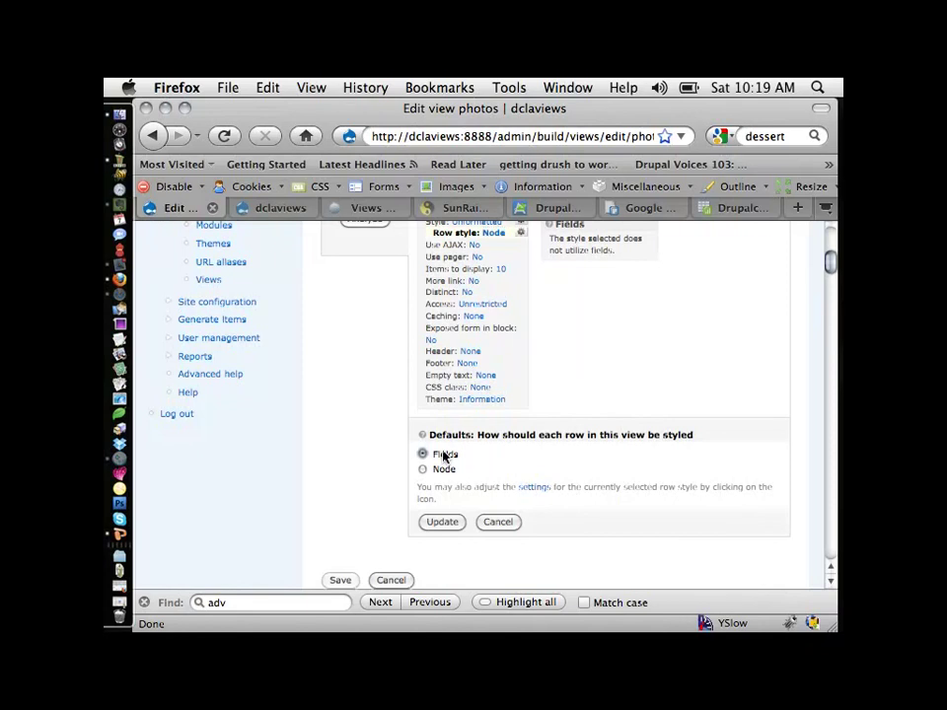
pyautogui.click(443, 521)
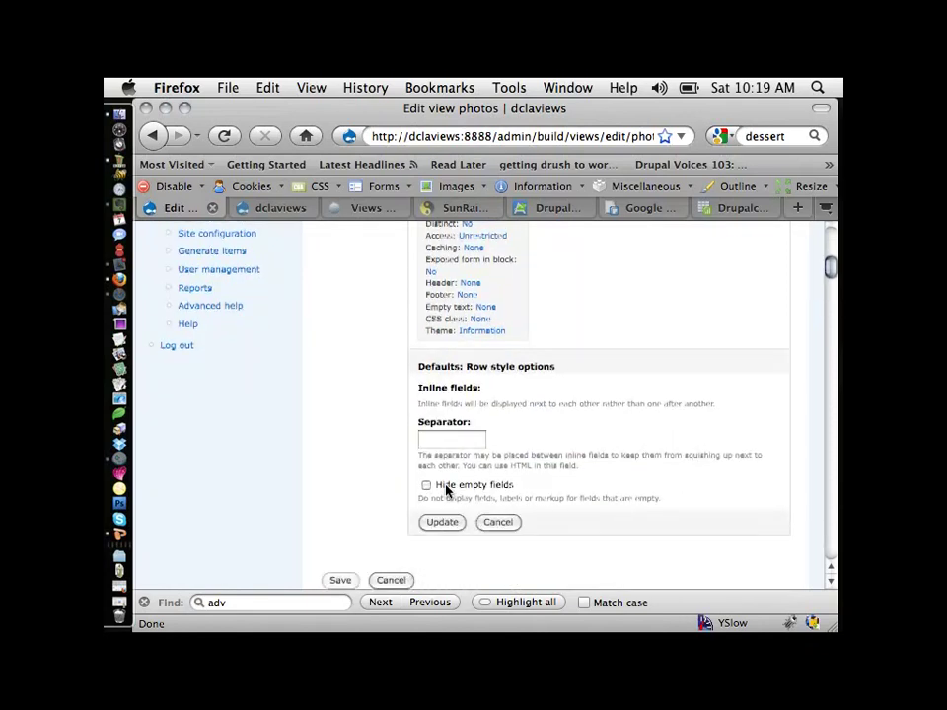
pyautogui.click(446, 488)
pyautogui.click(449, 526)
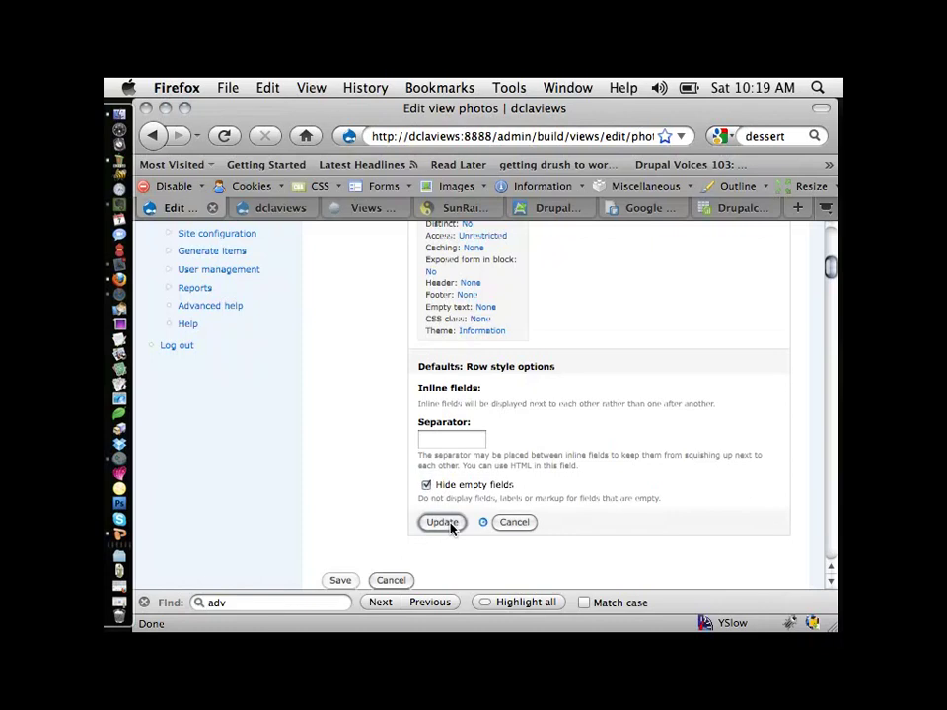
# - Start adding fields to the default display and select Node: Title from the Node group
pyautogui.scroll(4, 544, 424)
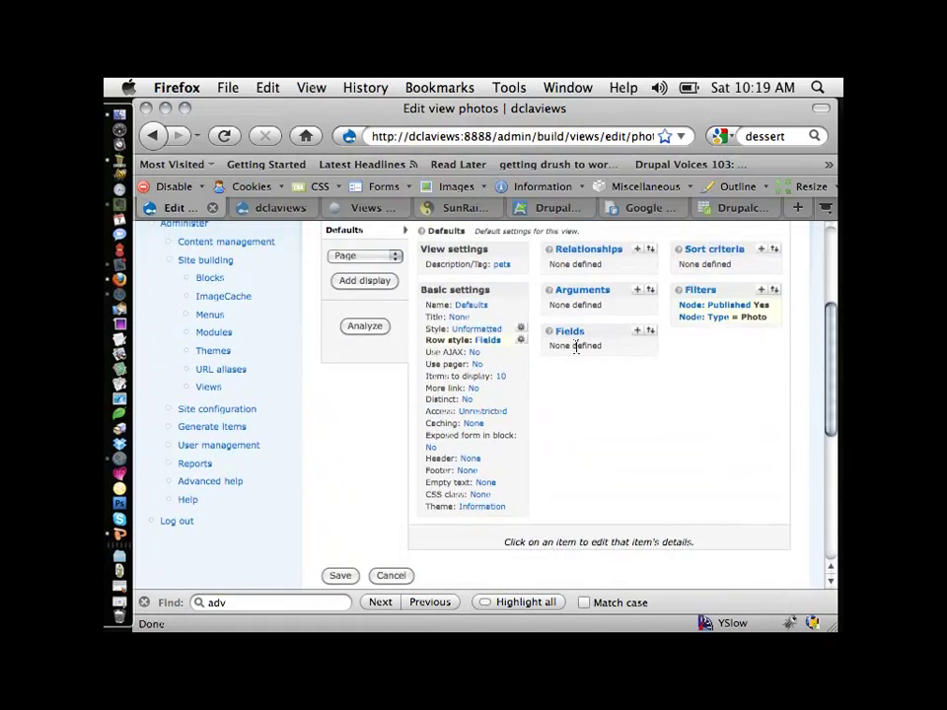
pyautogui.click(638, 334)
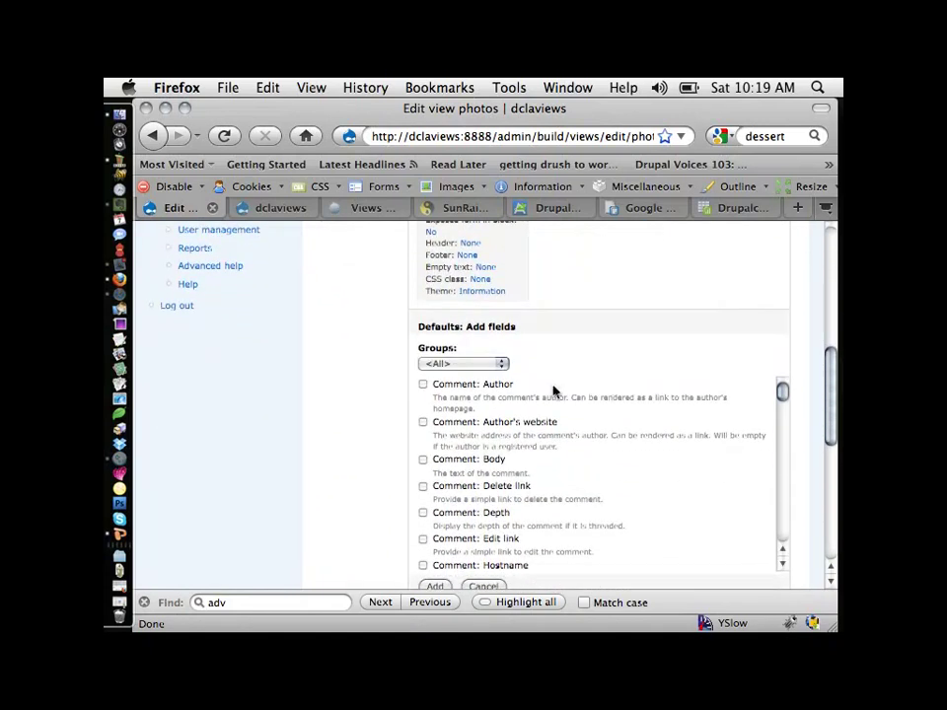
pyautogui.click(495, 366)
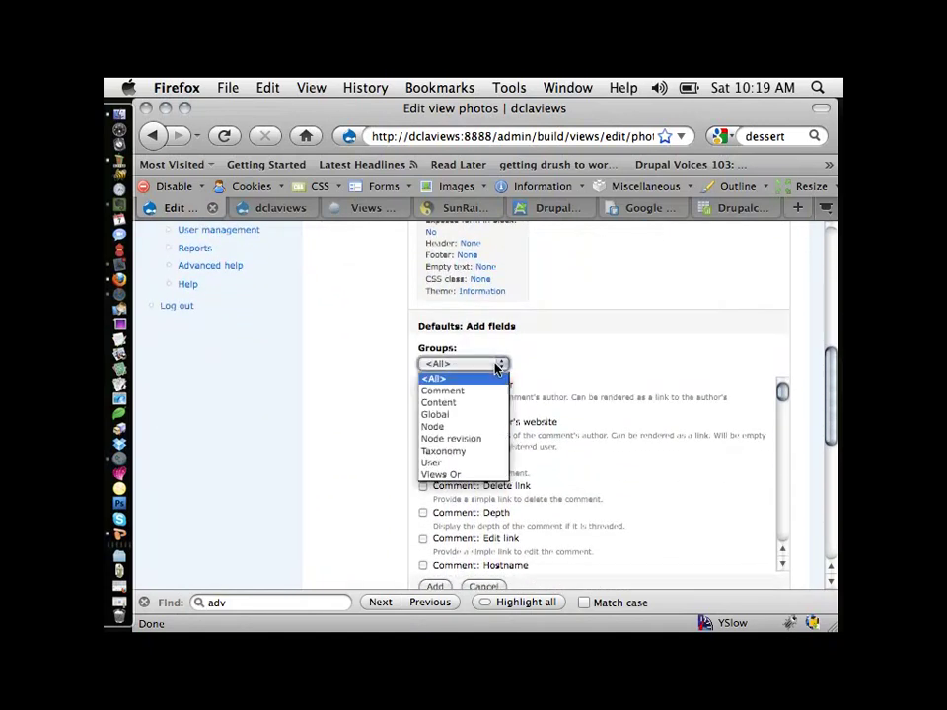
pyautogui.click(476, 428)
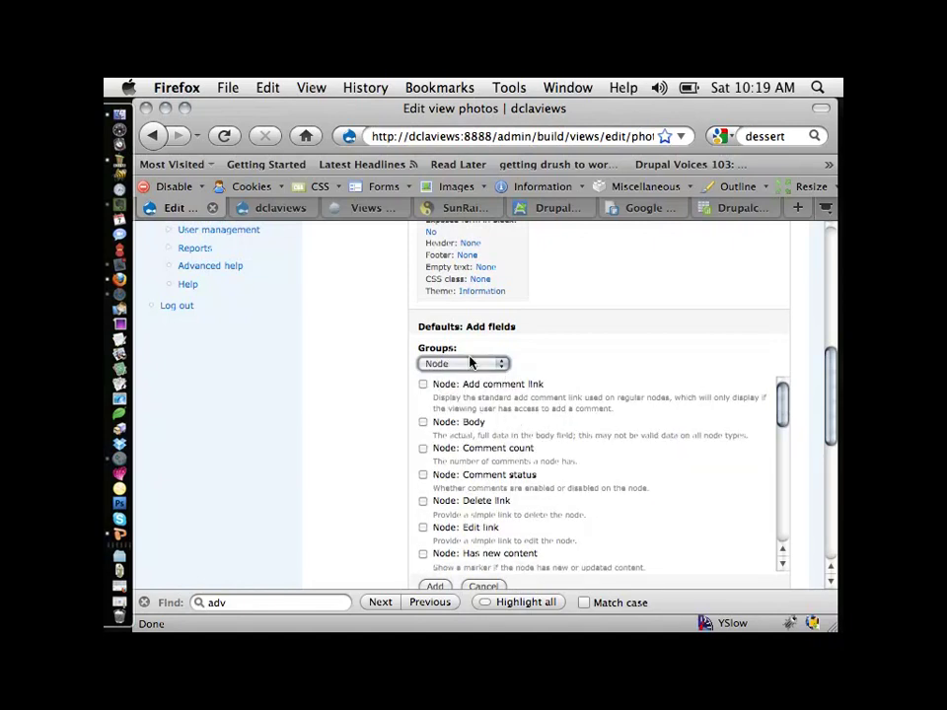
pyautogui.scroll(-1, 480, 465)
pyautogui.scroll(-6, 481, 465)
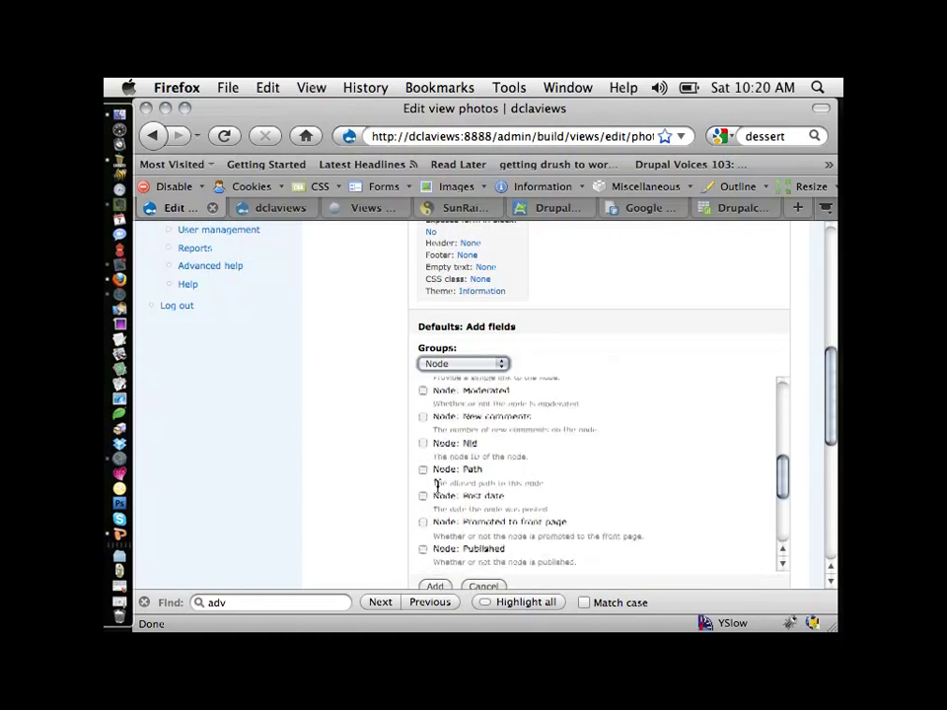
pyautogui.scroll(-4, 439, 488)
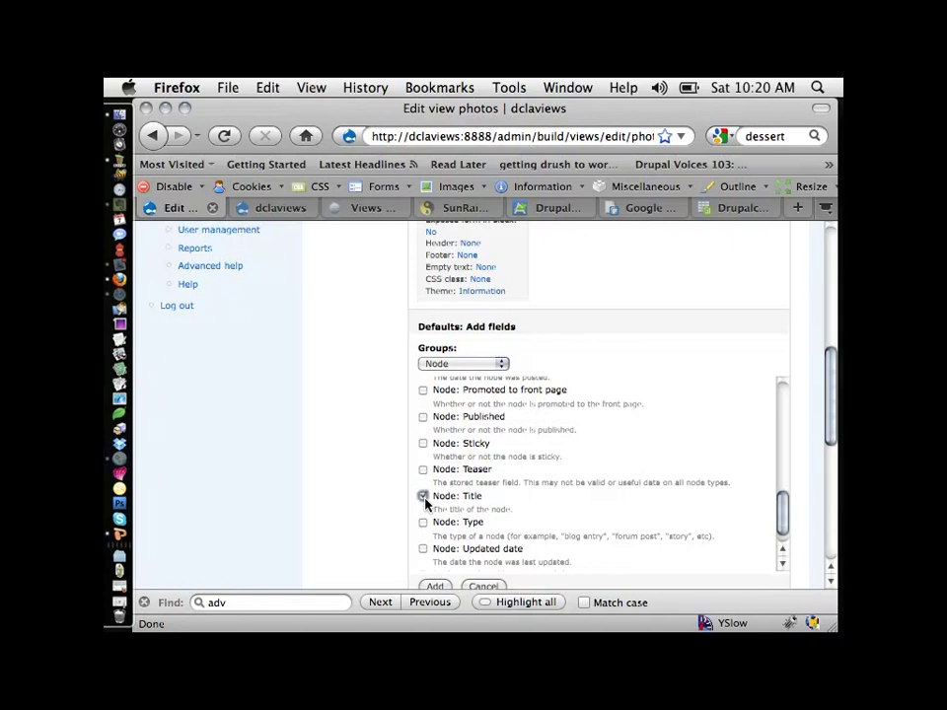
pyautogui.scroll(-1, 489, 457)
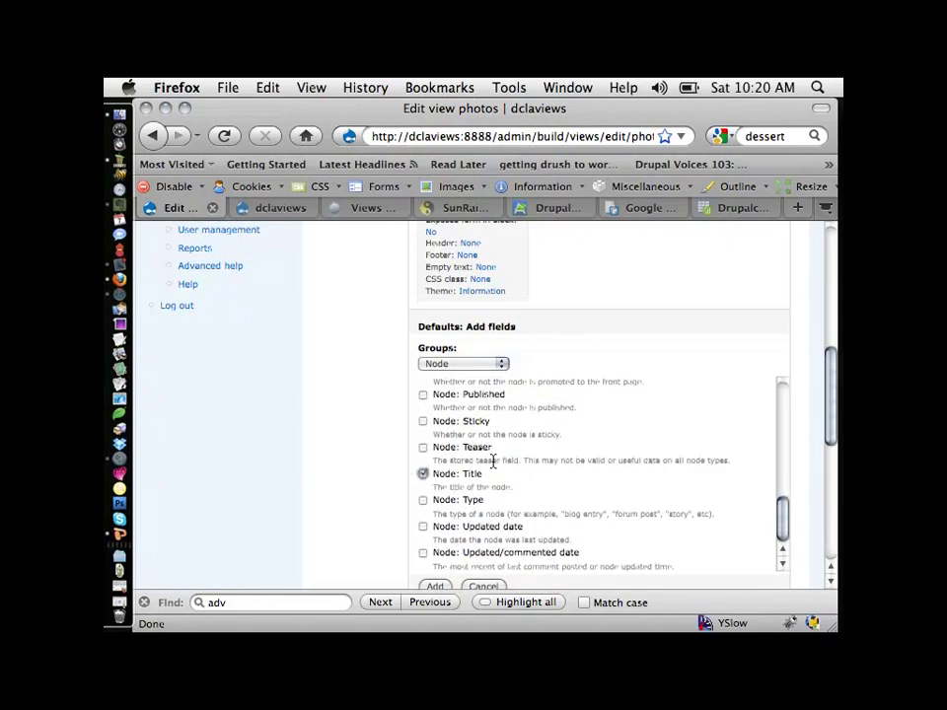
pyautogui.scroll(-3, 355, 434)
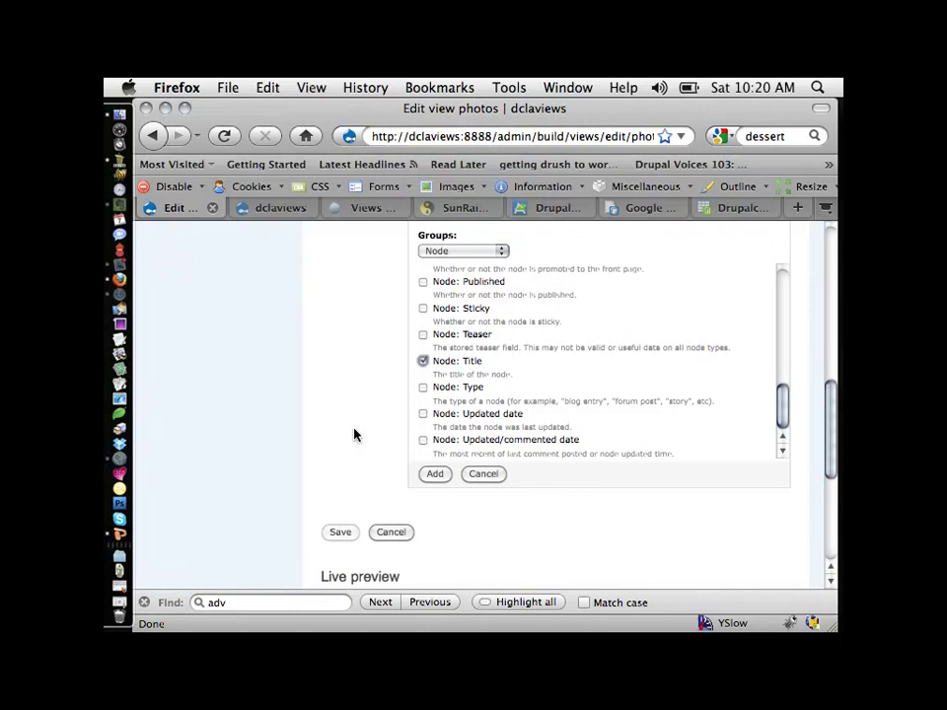
# - Add the selected title field with its default settings and check the resulting list in the live preview
pyautogui.click(475, 251)
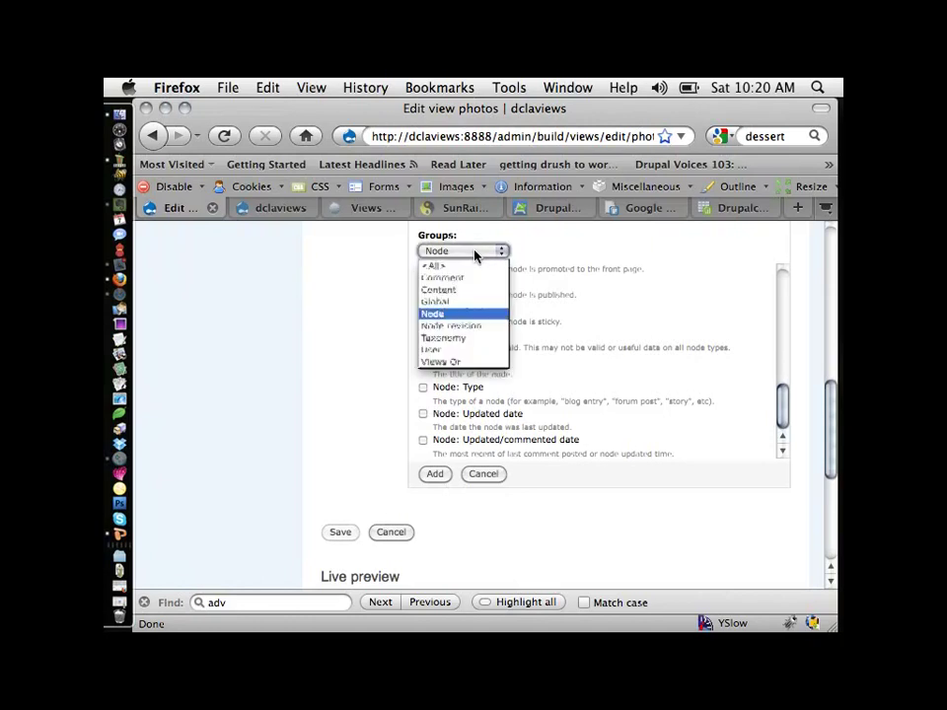
pyautogui.click(368, 334)
pyautogui.click(436, 476)
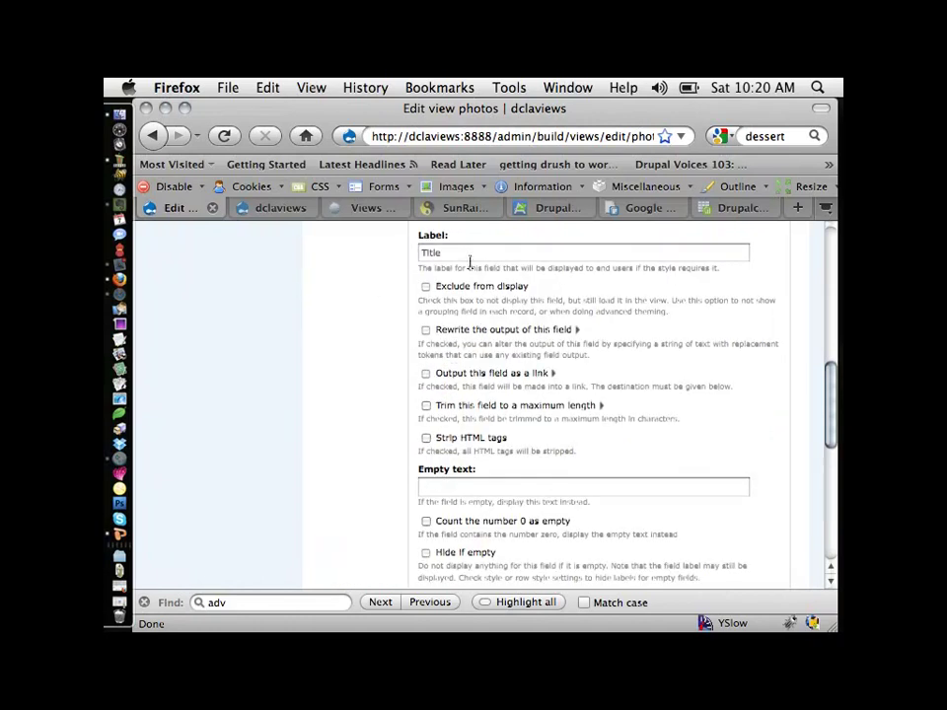
pyautogui.scroll(-5, 470, 262)
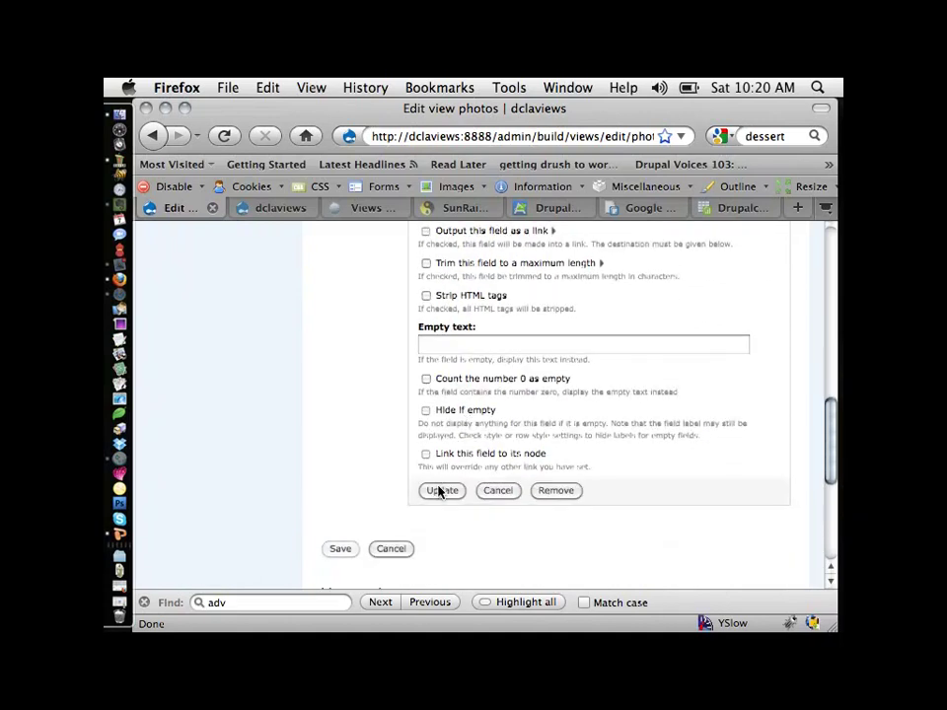
pyautogui.click(440, 490)
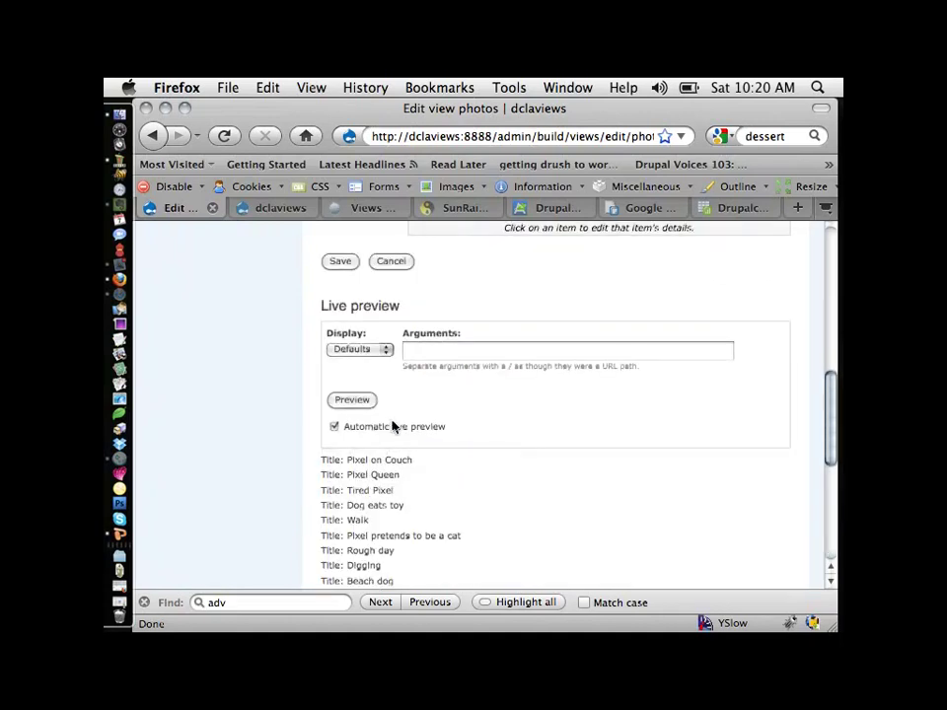
pyautogui.scroll(-4, 549, 435)
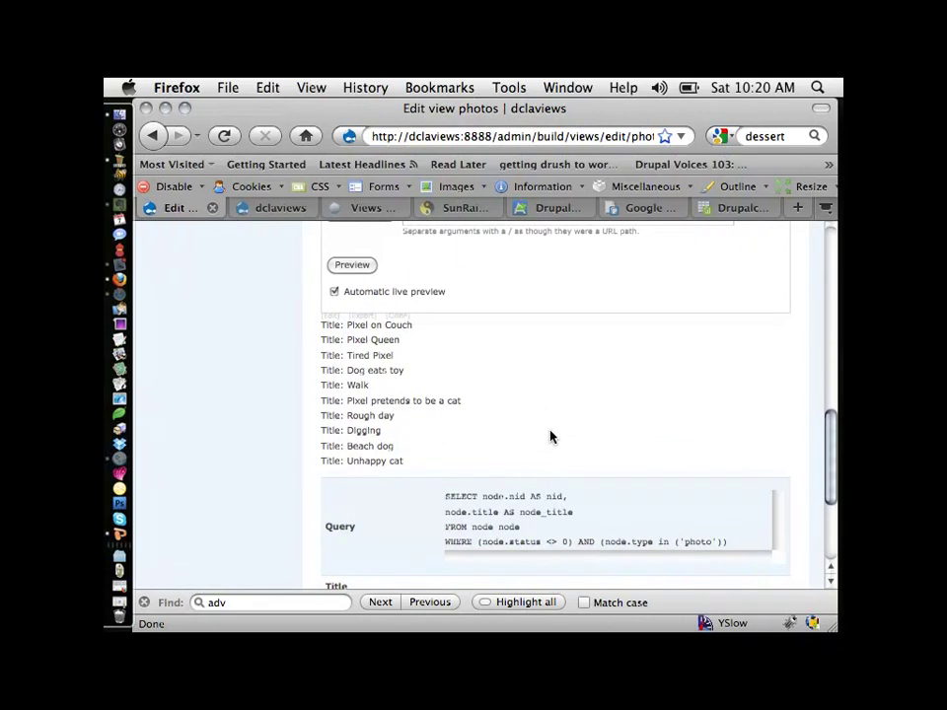
# - Add the Content: Photo (field_photo) and Content: Caption (field_caption) fields from the Content group
pyautogui.scroll(10, 550, 436)
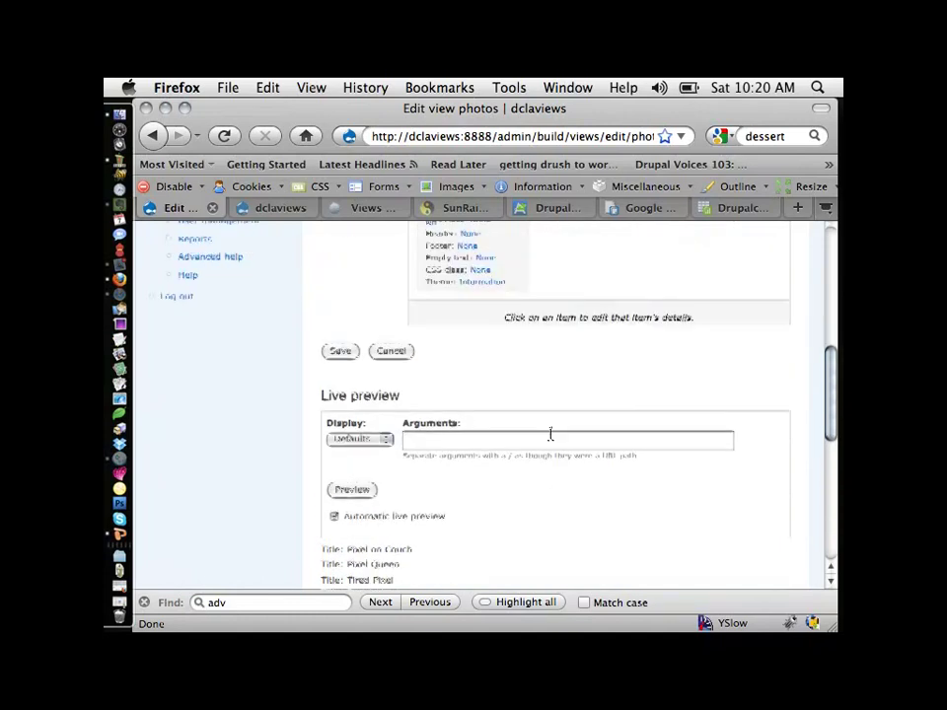
pyautogui.scroll(3, 551, 437)
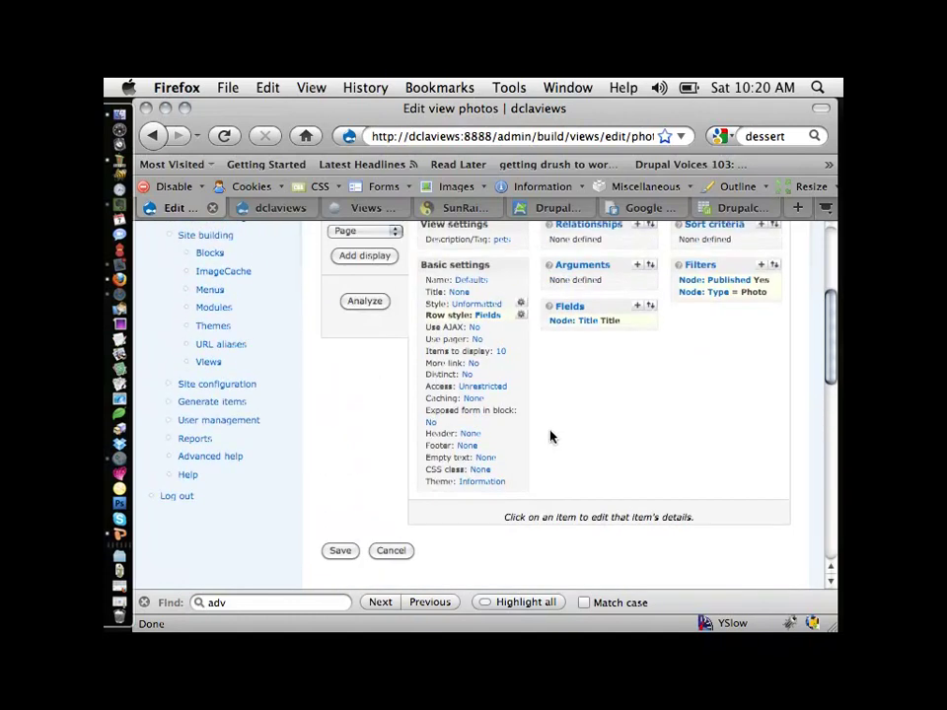
pyautogui.click(639, 310)
pyautogui.scroll(-4, 607, 373)
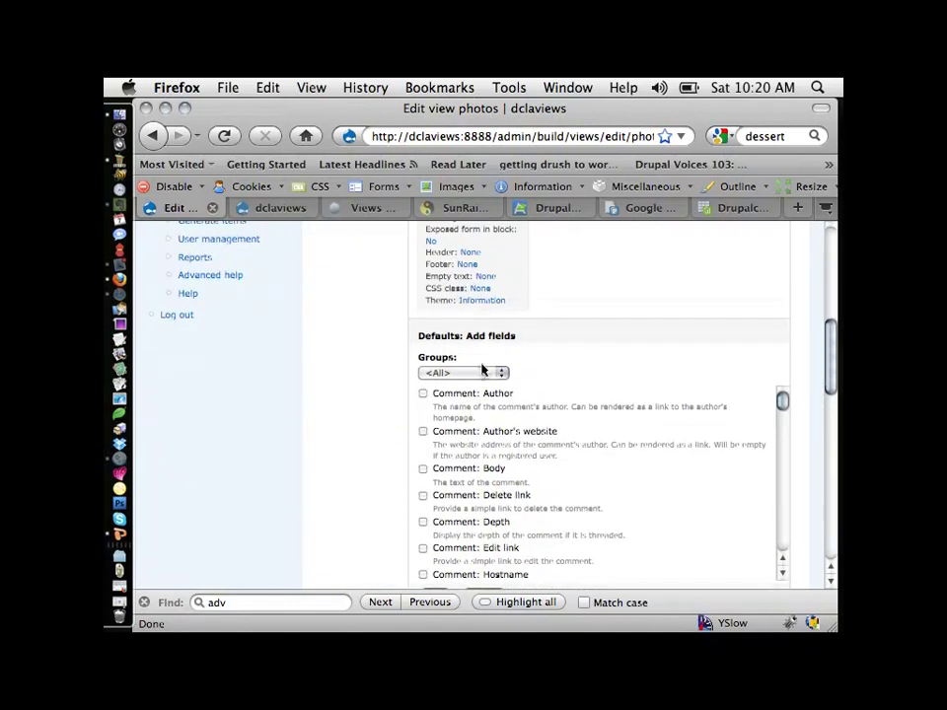
pyautogui.click(464, 372)
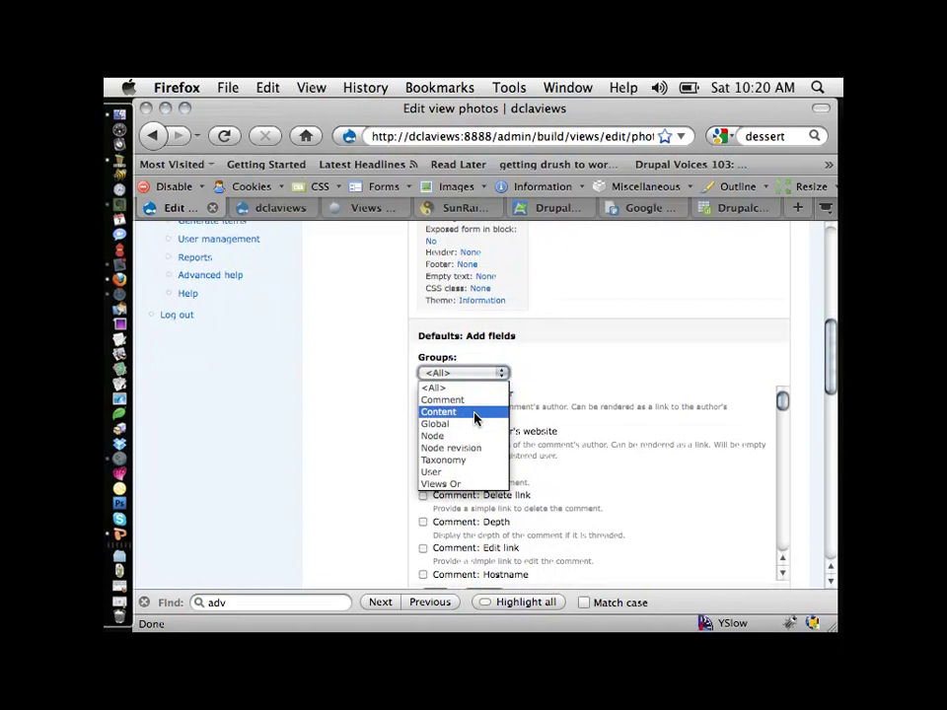
pyautogui.click(475, 415)
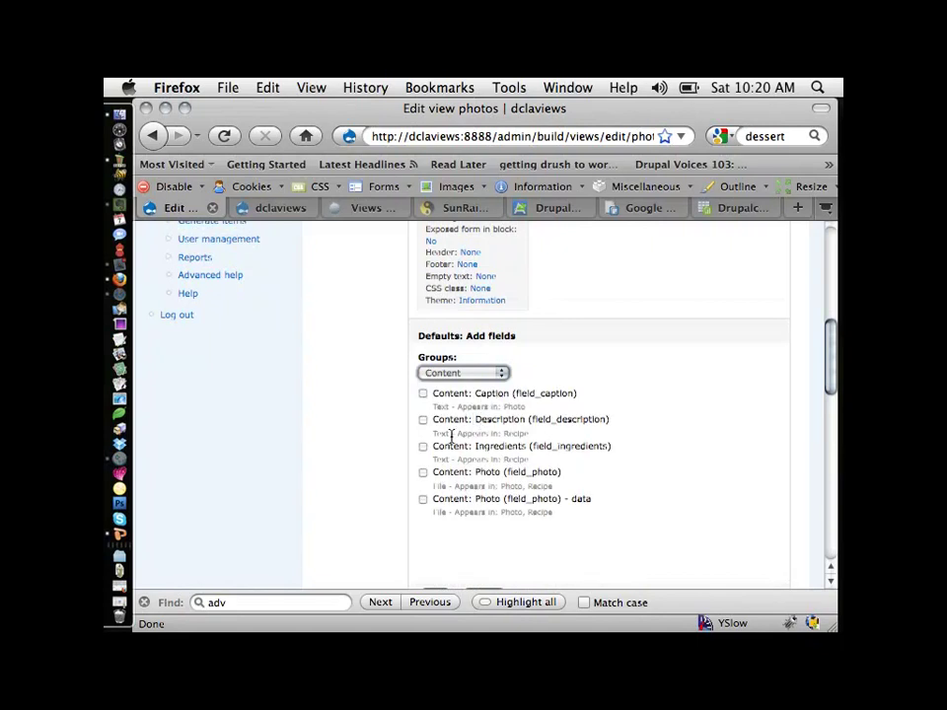
pyautogui.click(423, 472)
pyautogui.scroll(-3, 356, 472)
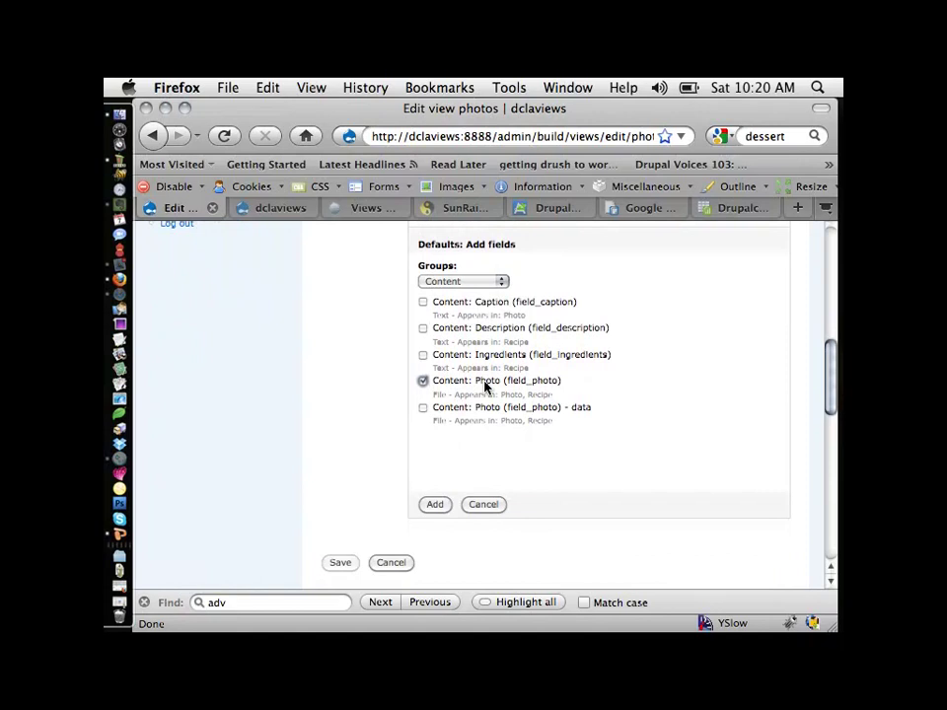
pyautogui.click(423, 301)
pyautogui.click(435, 504)
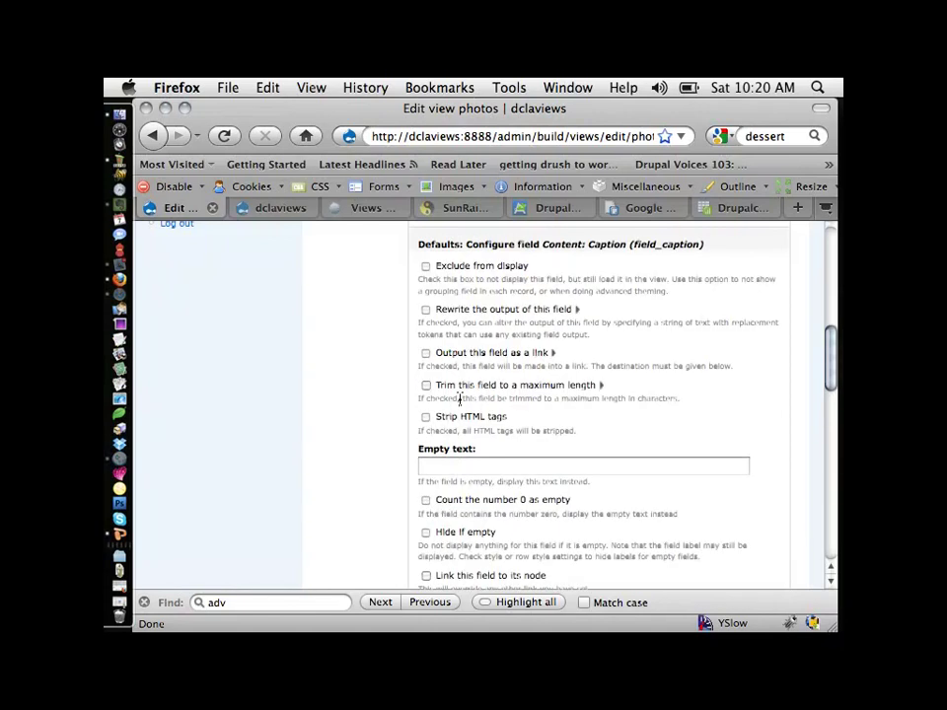
# - Accept the default settings for the caption field, keeping its widget label and Default format, and for the photo field
pyautogui.scroll(-5, 493, 264)
pyautogui.scroll(-5, 546, 267)
pyautogui.scroll(3, 546, 264)
pyautogui.click(441, 396)
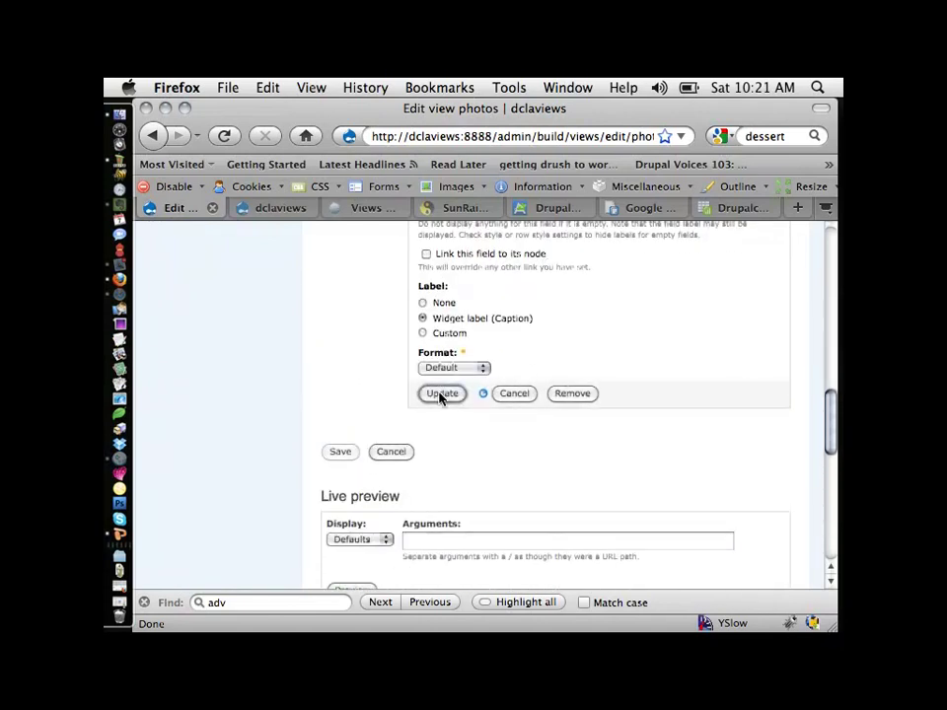
pyautogui.scroll(-10, 437, 396)
pyautogui.scroll(-4, 449, 471)
pyautogui.click(444, 483)
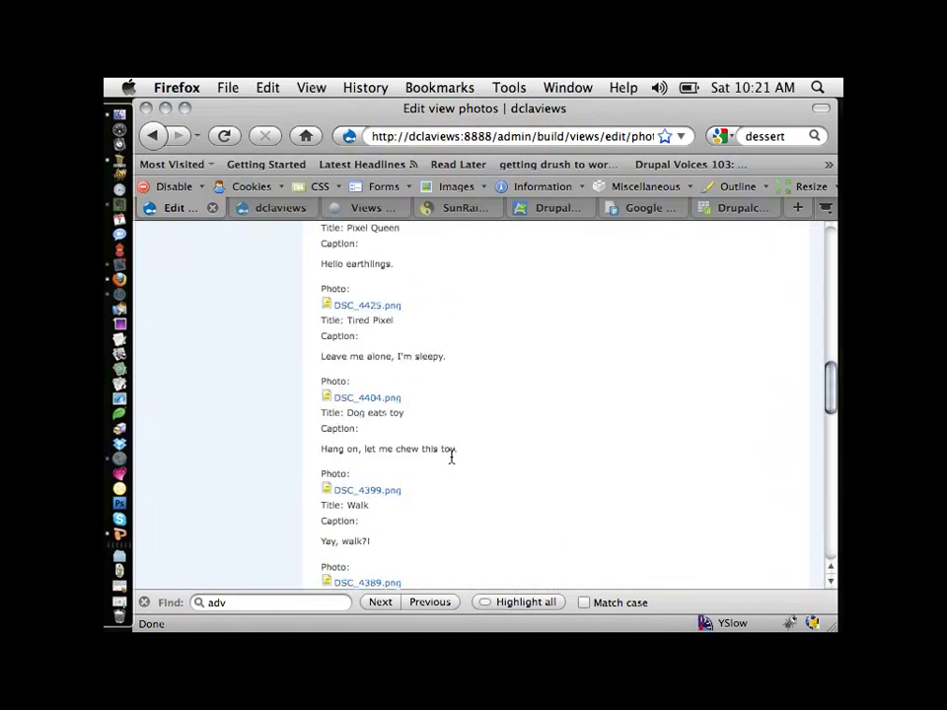
# - Compare the live preview of the title, caption and photo fields with the finished photos page
pyautogui.scroll(5, 475, 446)
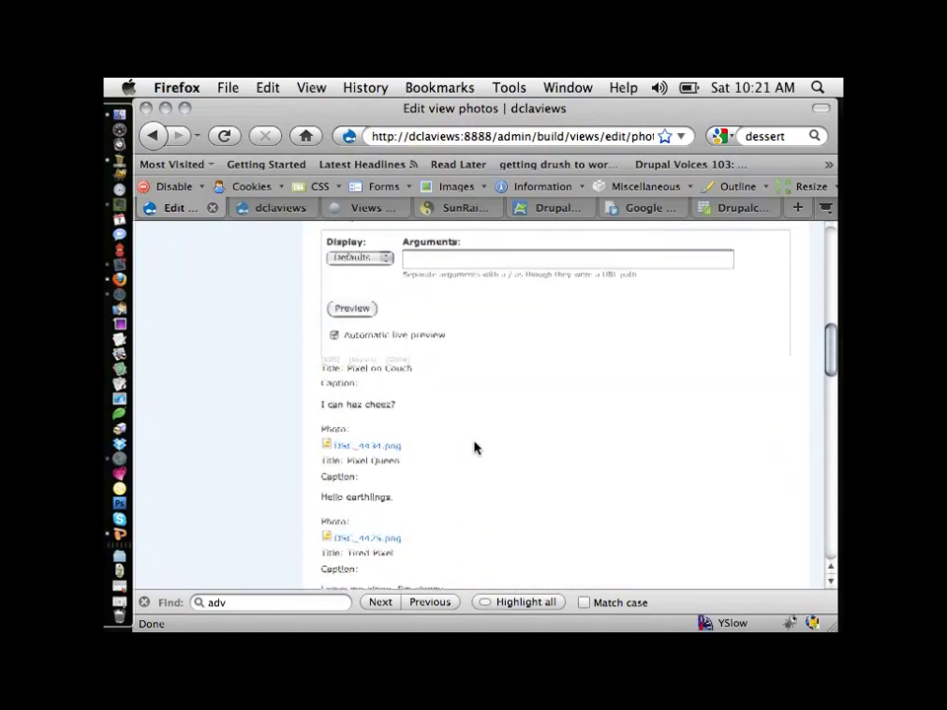
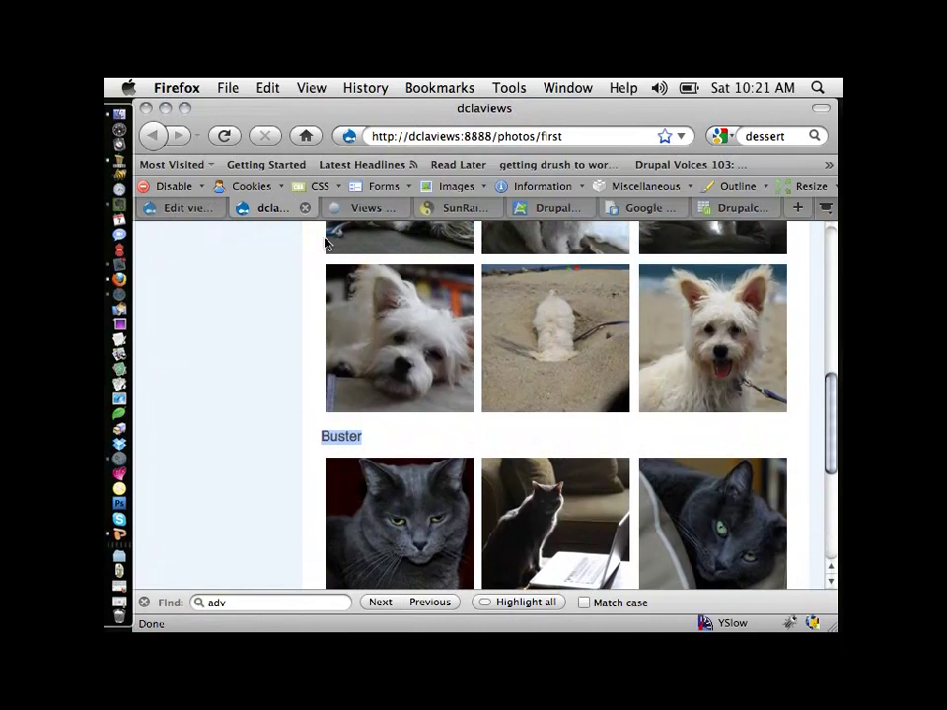
pyautogui.click(183, 208)
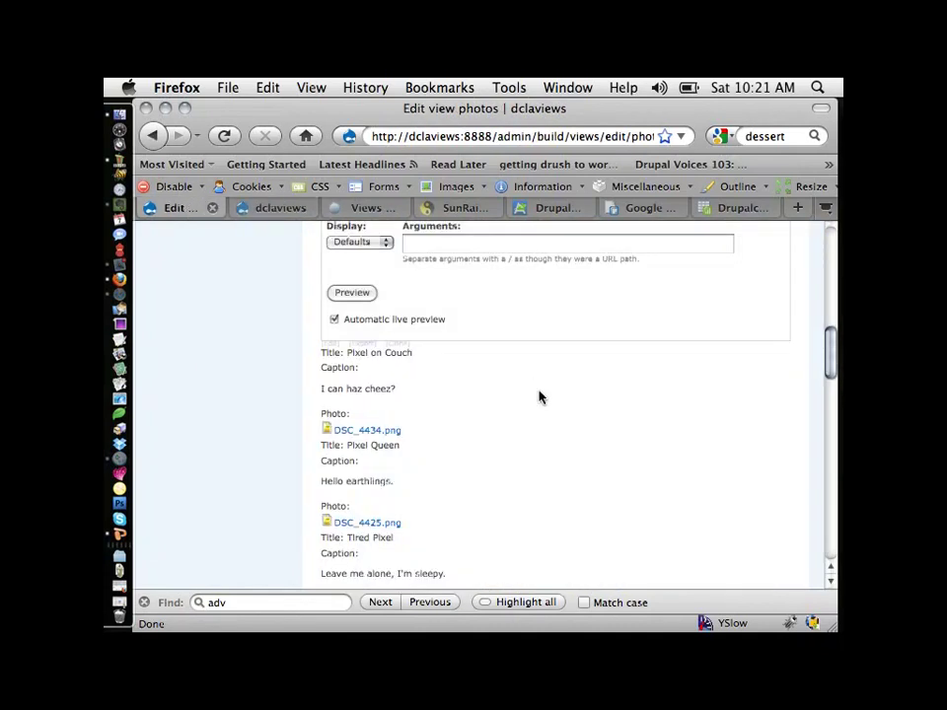
pyautogui.scroll(-1, 540, 395)
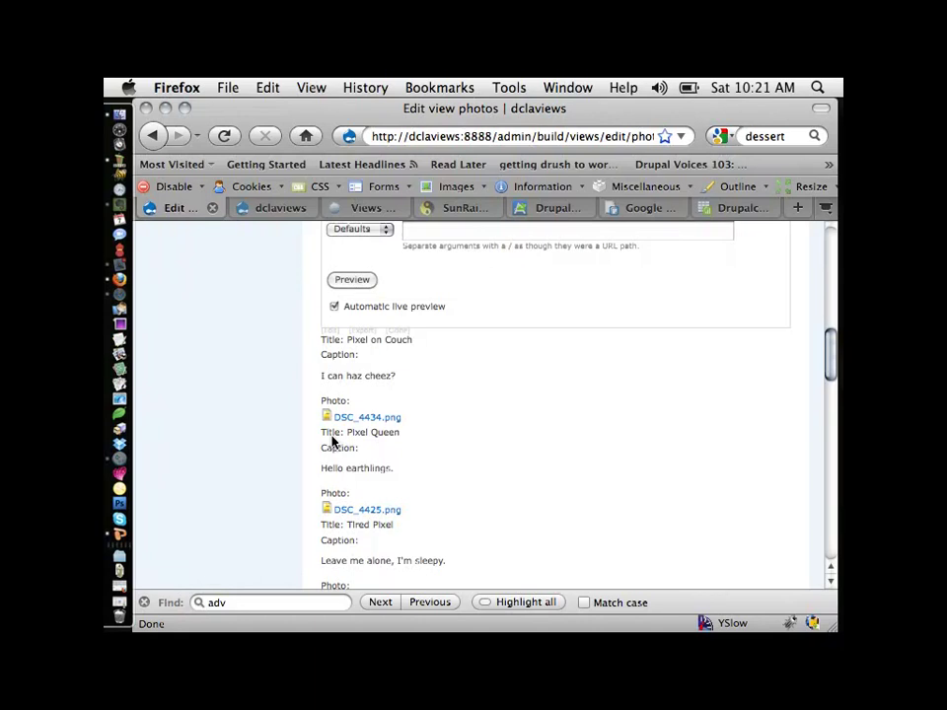
# - Open the Node: Title field's settings and clear its label
pyautogui.scroll(10, 457, 365)
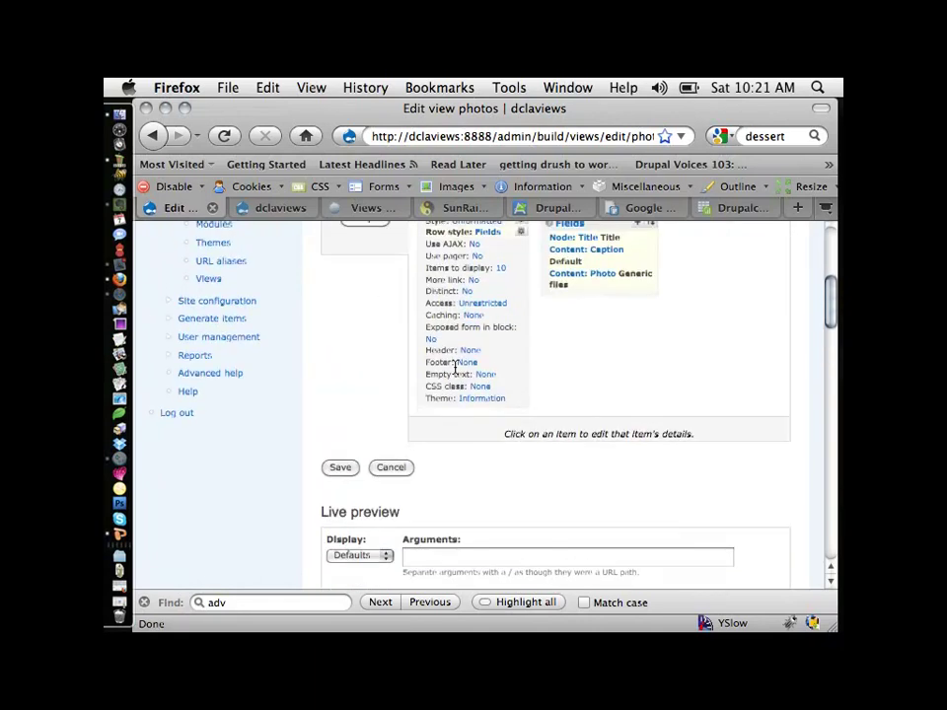
pyautogui.scroll(3, 455, 367)
pyautogui.click(575, 291)
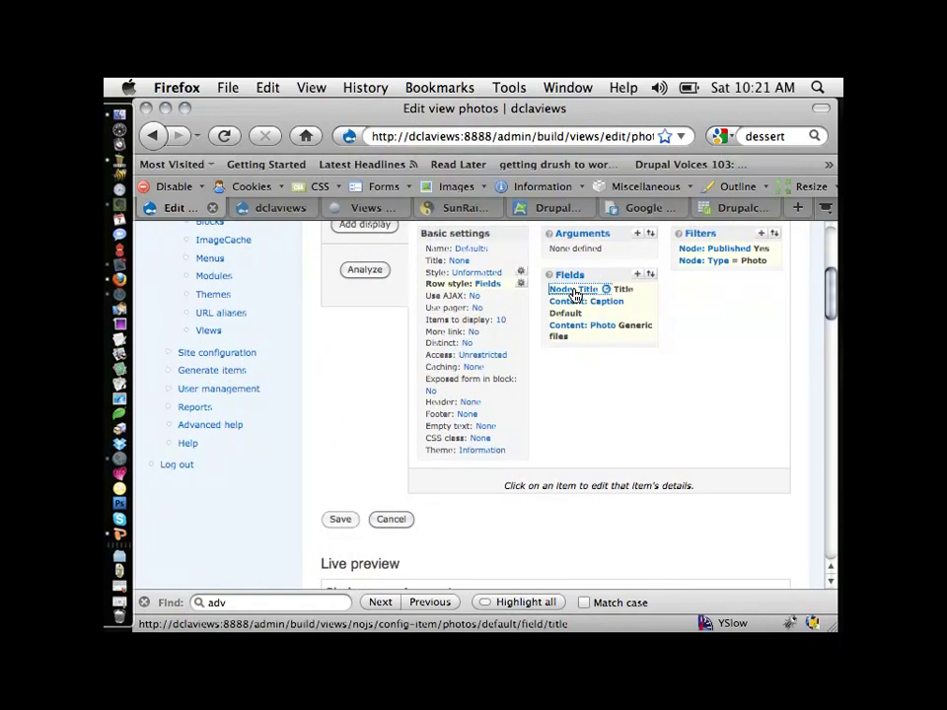
pyautogui.scroll(-5, 575, 296)
pyautogui.doubleClick(453, 367)
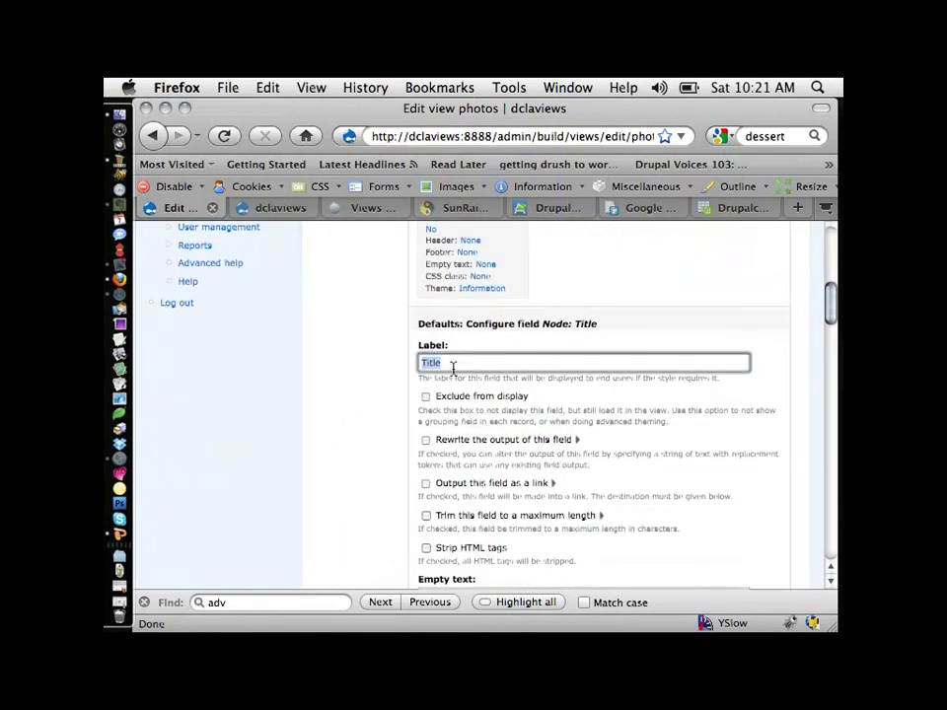
pyautogui.scroll(8, 634, 327)
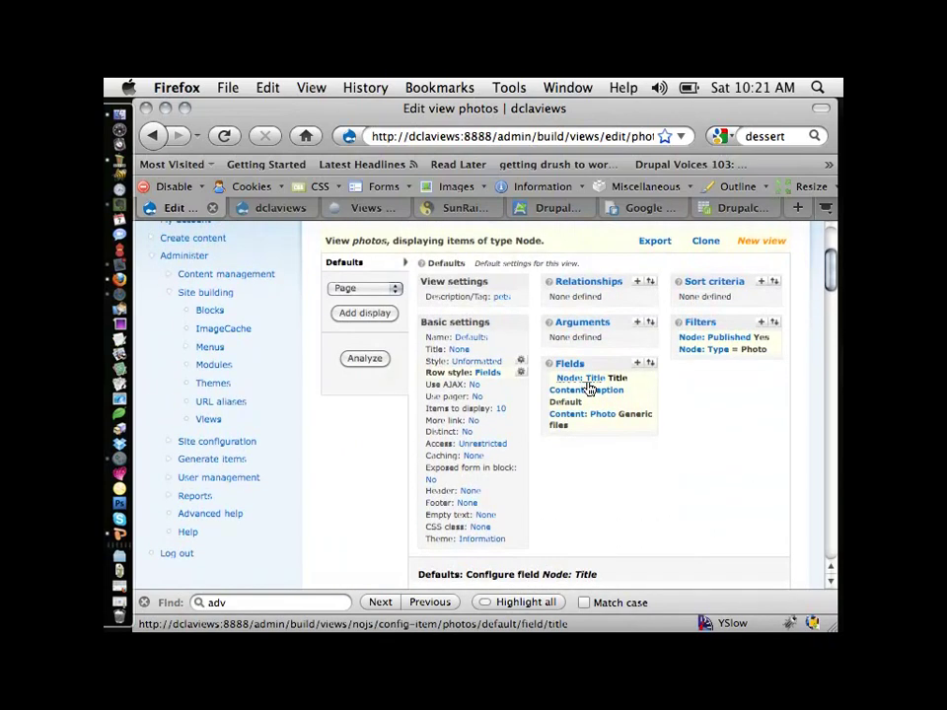
pyautogui.click(588, 383)
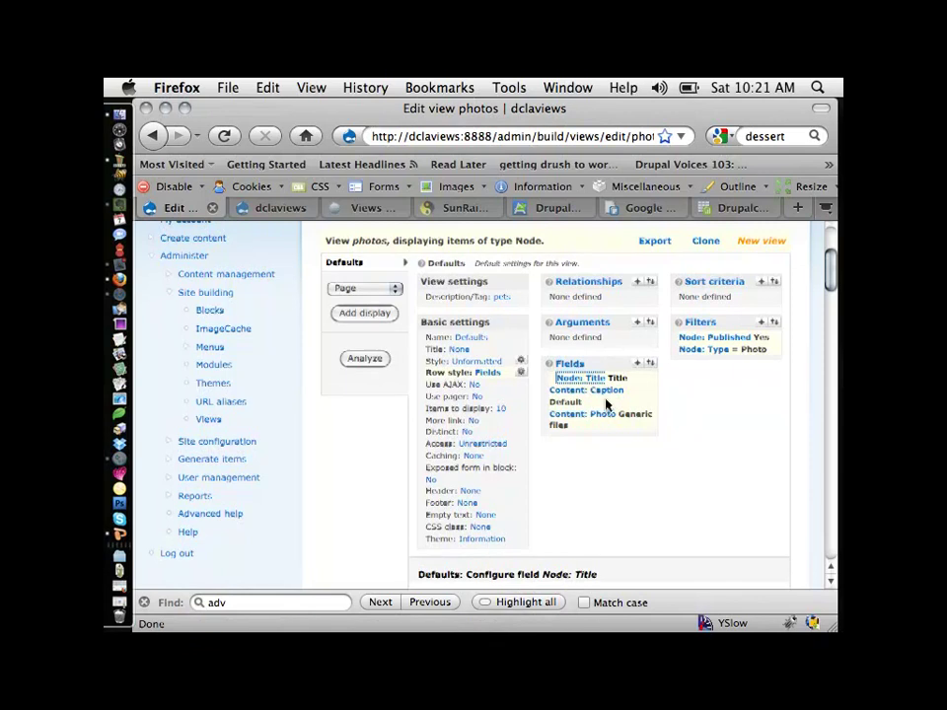
pyautogui.scroll(-4, 592, 395)
pyautogui.doubleClick(497, 426)
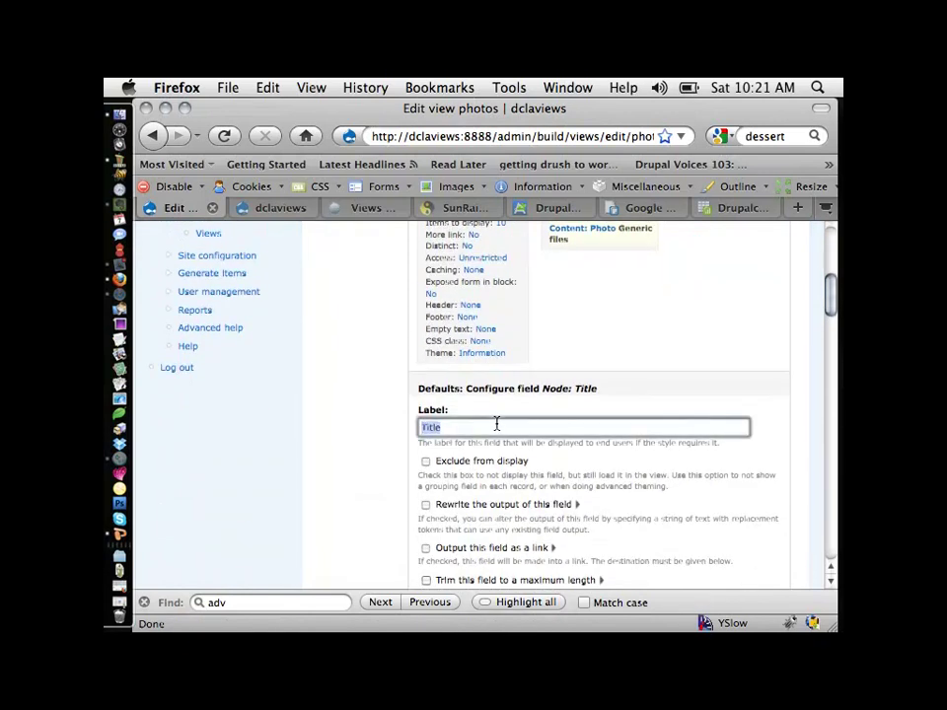
pyautogui.press('BackSpace')
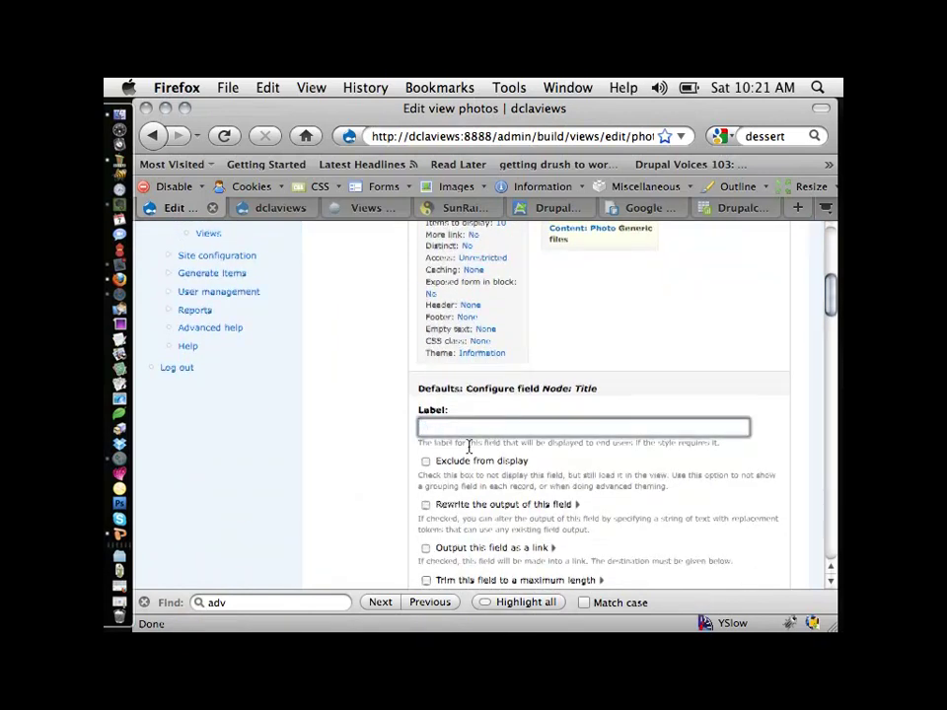
# - Enable rewriting the title field's output and begin the replacement text with <h3>
pyautogui.scroll(-3, 469, 446)
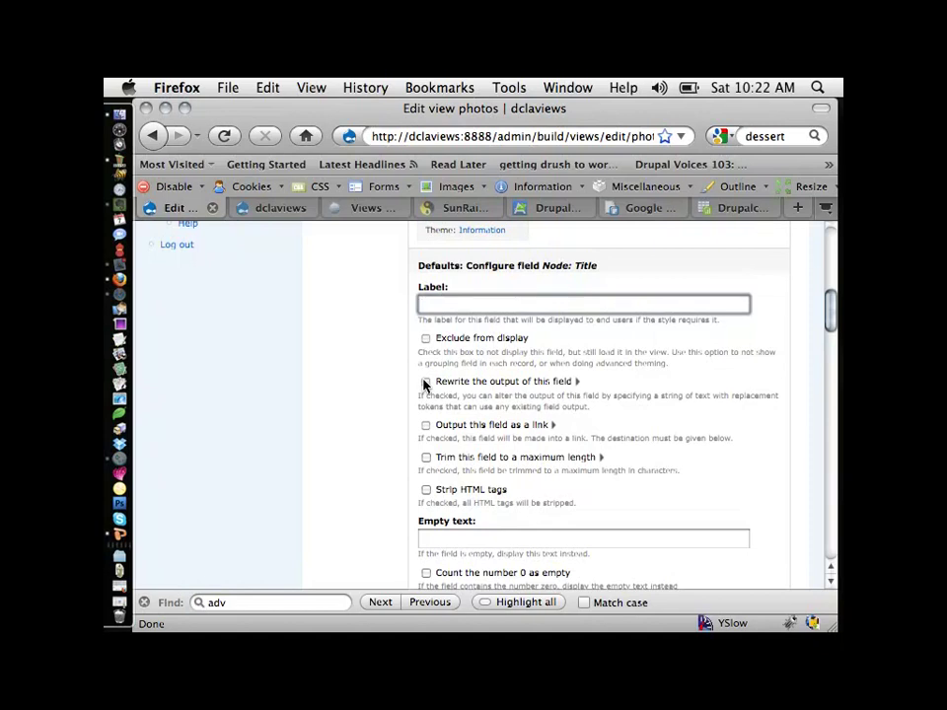
pyautogui.click(426, 384)
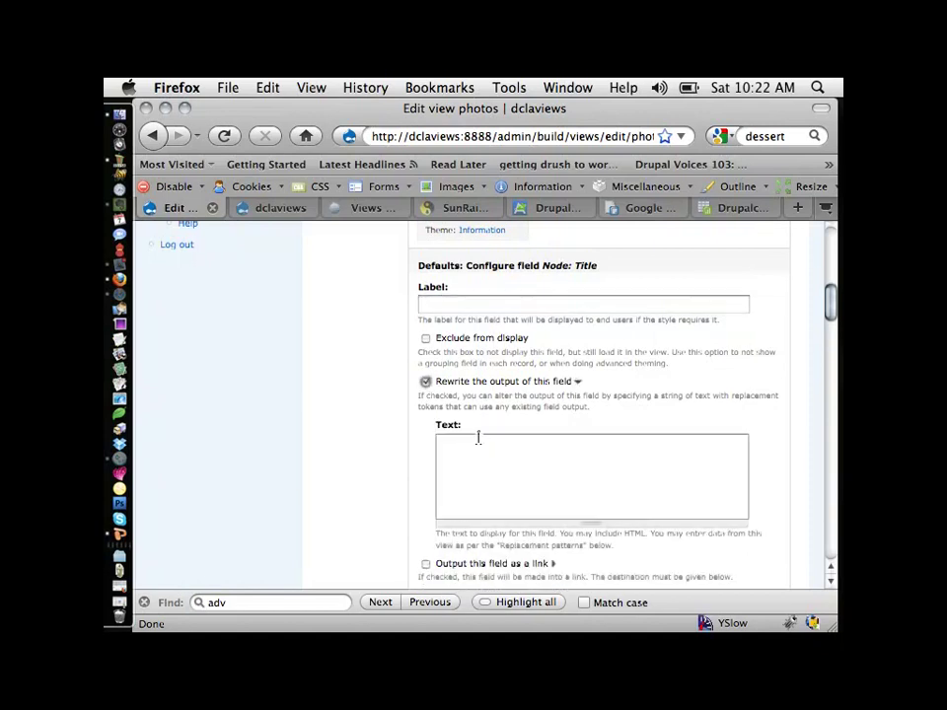
pyautogui.scroll(-1, 478, 437)
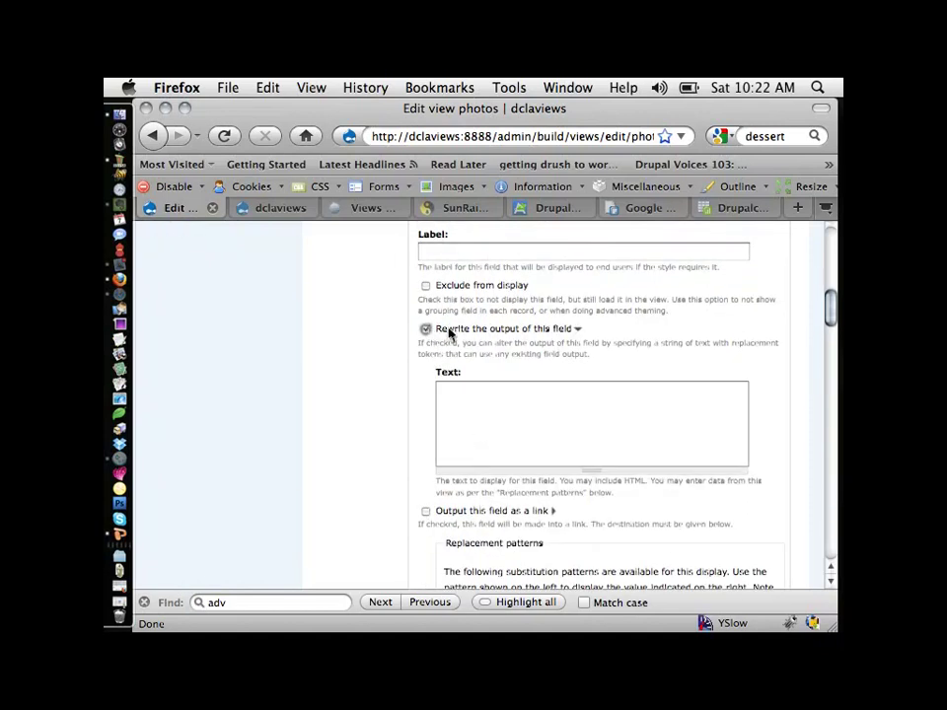
pyautogui.scroll(-2, 514, 353)
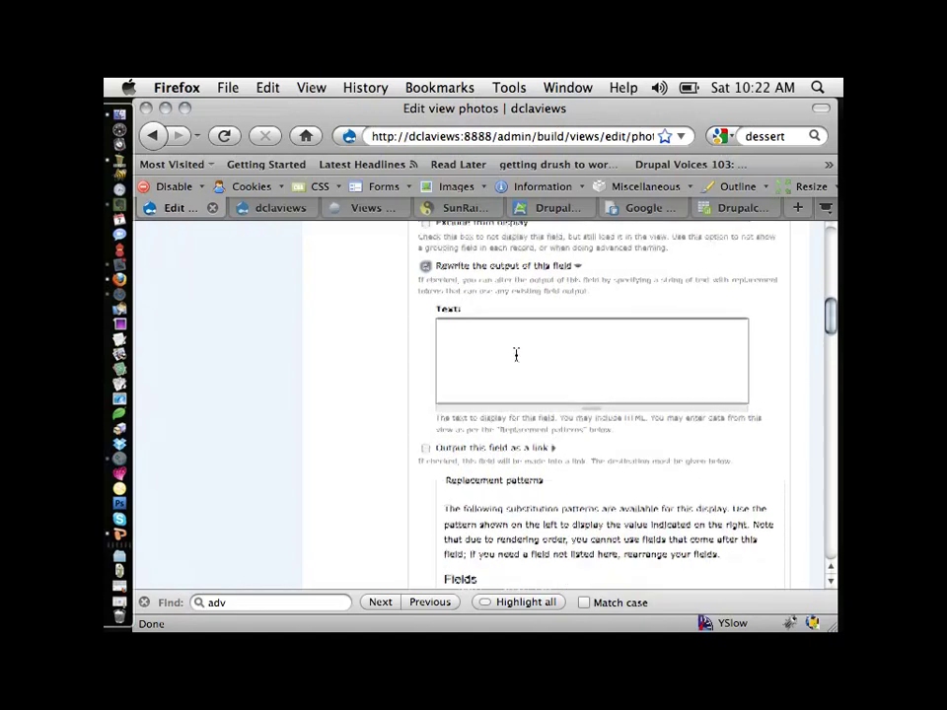
pyautogui.click(499, 341)
pyautogui.write('<h')
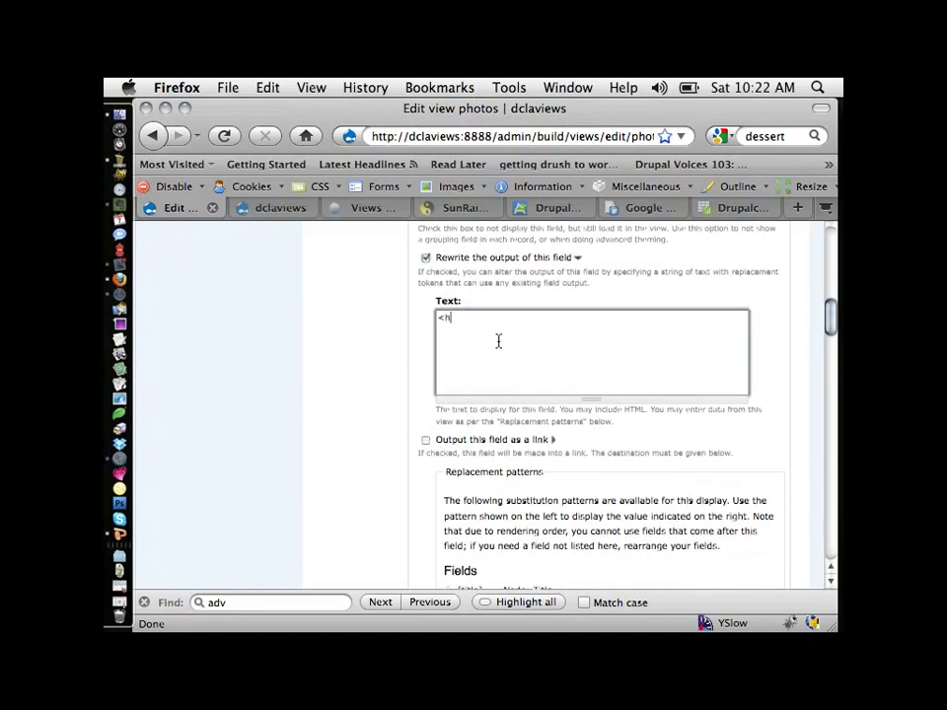
pyautogui.write('3>')
# - Complete the title's rewrite text as <h3>[title]</h3>, copying the [title] token from the replacement patterns
pyautogui.scroll(-1, 498, 341)
pyautogui.scroll(-3, 498, 342)
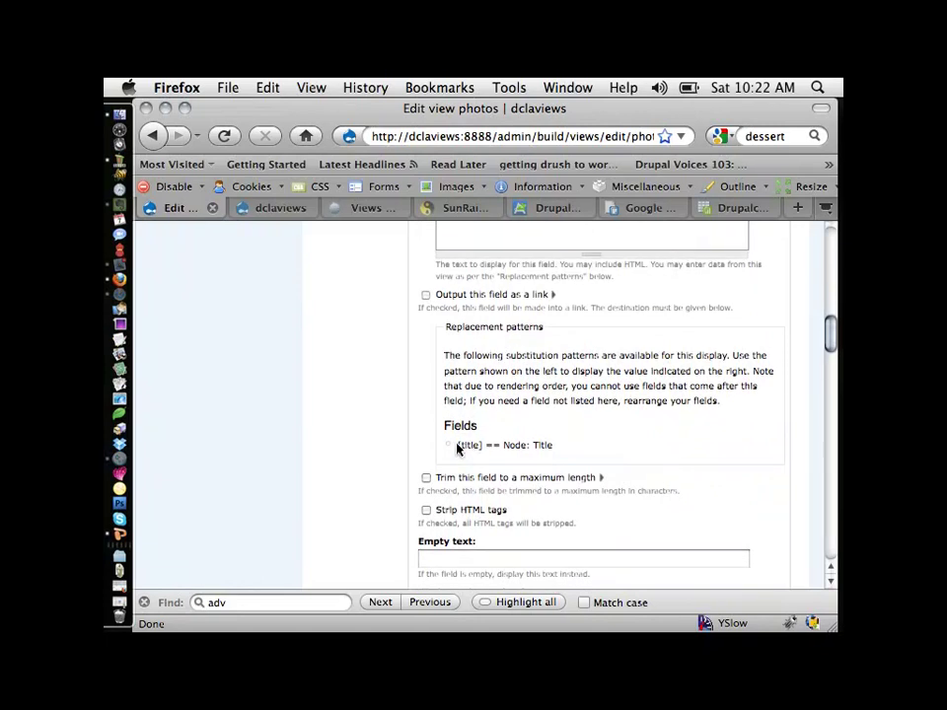
pyautogui.moveTo(458, 445); pyautogui.dragTo(483, 449)
pyautogui.press('super+c')
pyautogui.scroll(4, 497, 438)
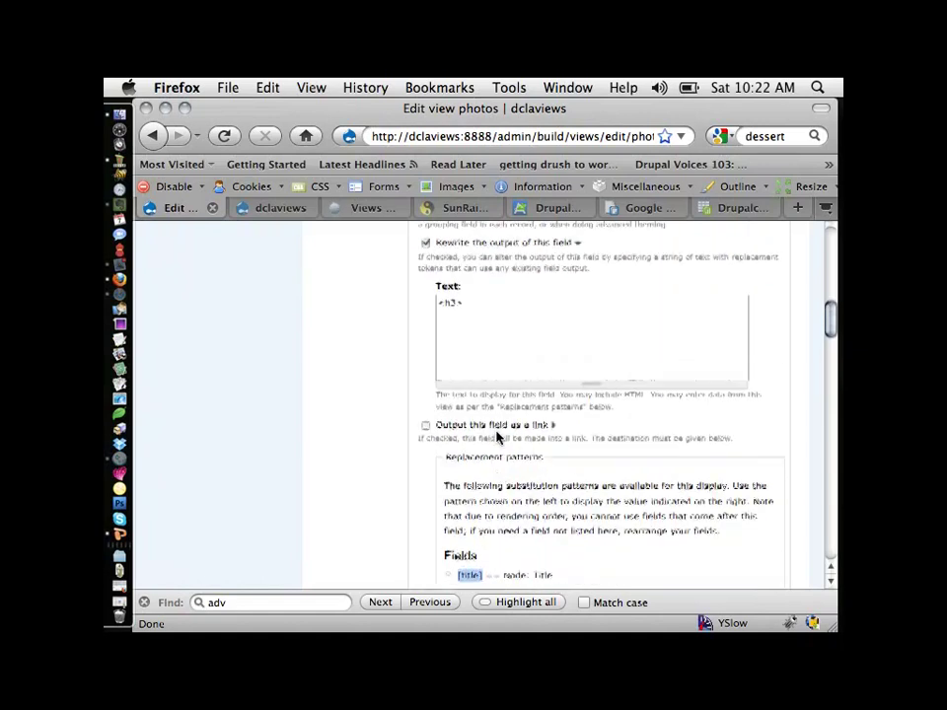
pyautogui.click(496, 315)
pyautogui.press('super+v')
pyautogui.write('</h3>')
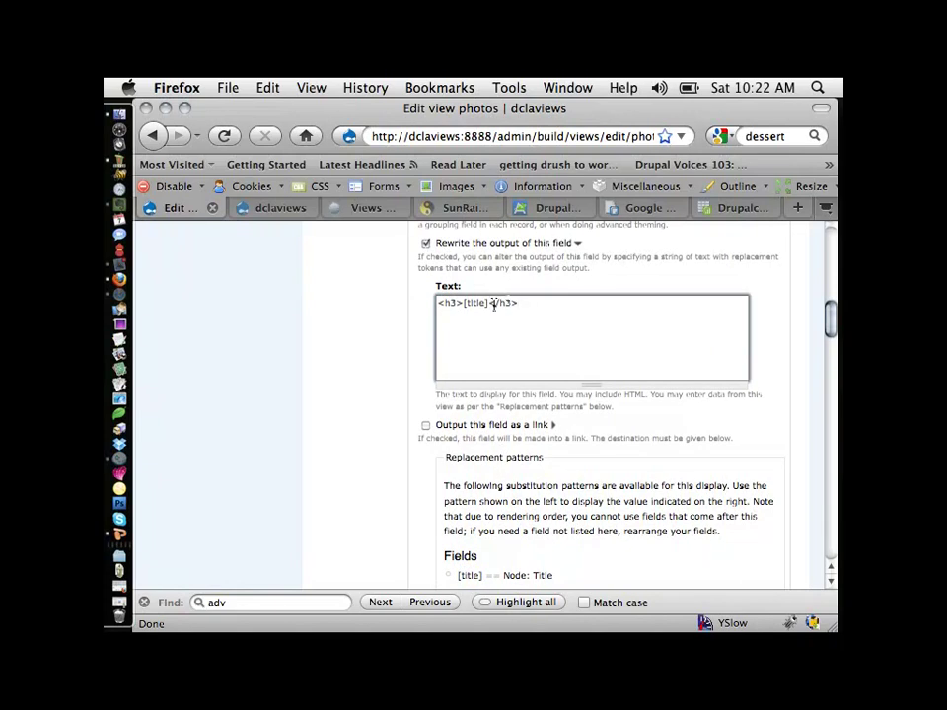
pyautogui.moveTo(519, 303); pyautogui.dragTo(408, 284)
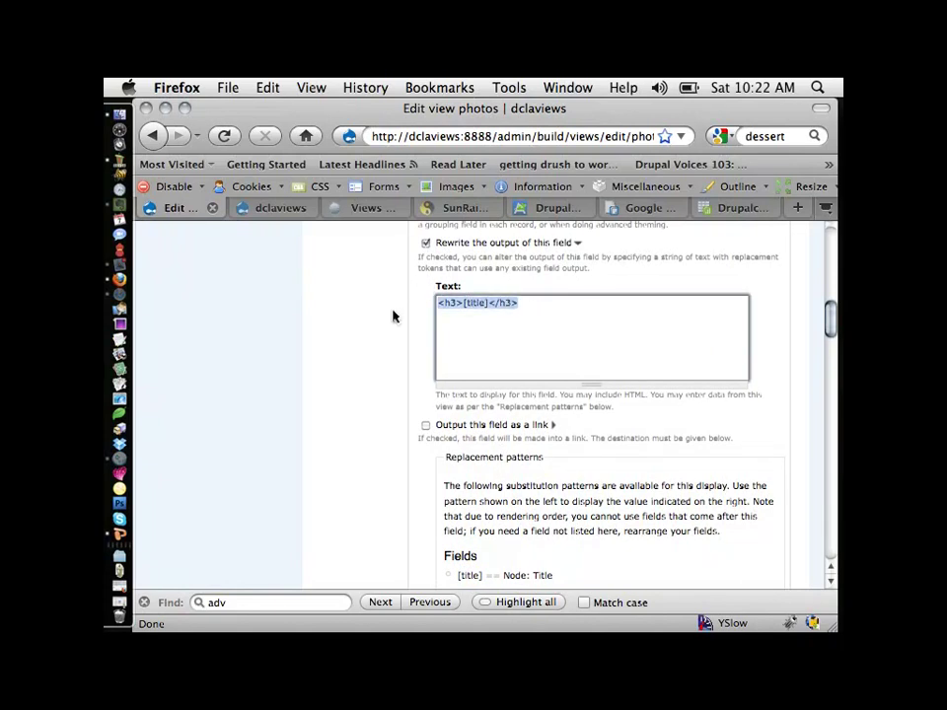
# - Set the title field to hide if empty and link to its node, then apply the settings and check the live preview
pyautogui.scroll(-10, 307, 444)
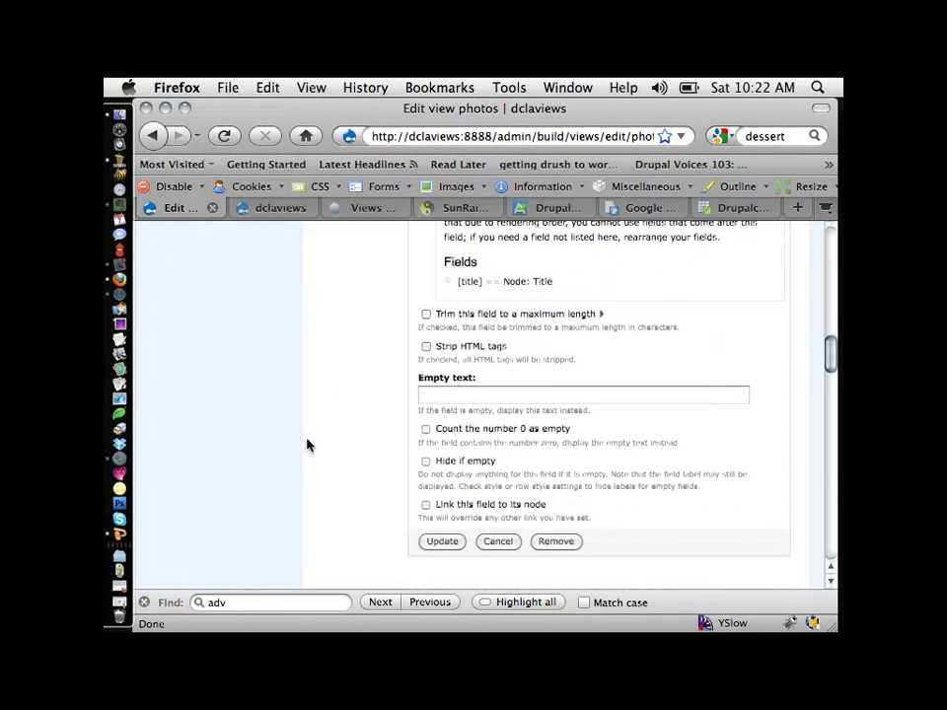
pyautogui.click(424, 461)
pyautogui.scroll(-1, 370, 466)
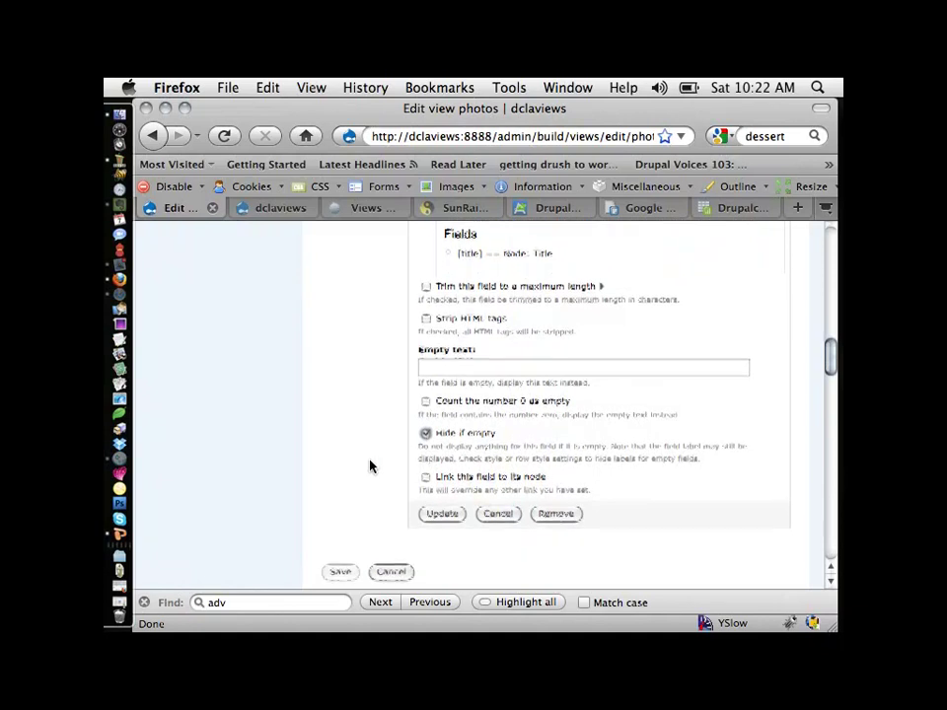
pyautogui.click(425, 479)
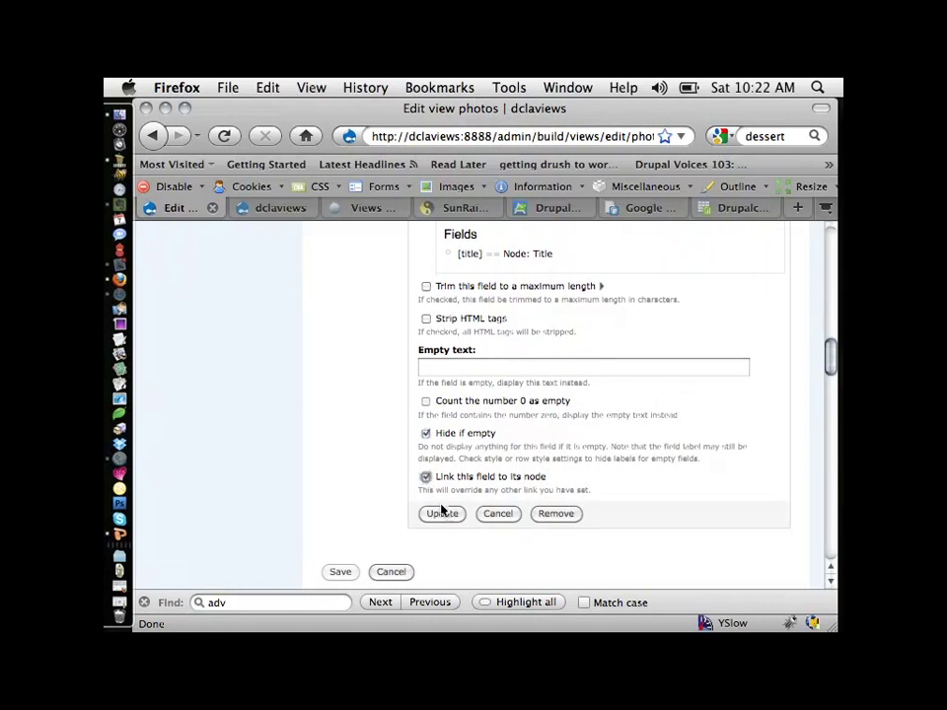
pyautogui.click(442, 513)
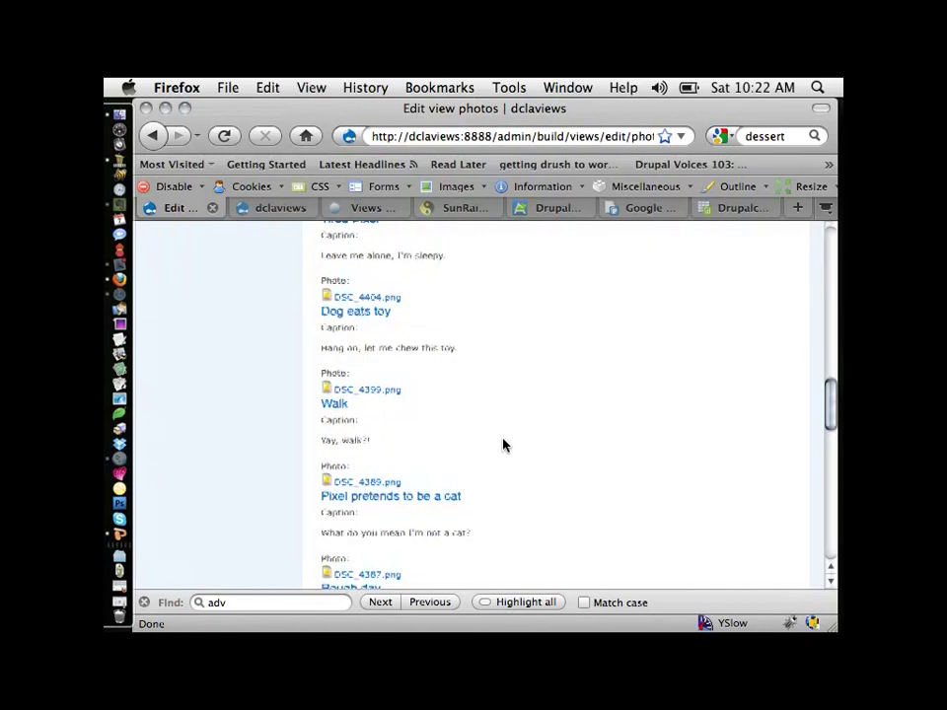
pyautogui.scroll(-2, 503, 444)
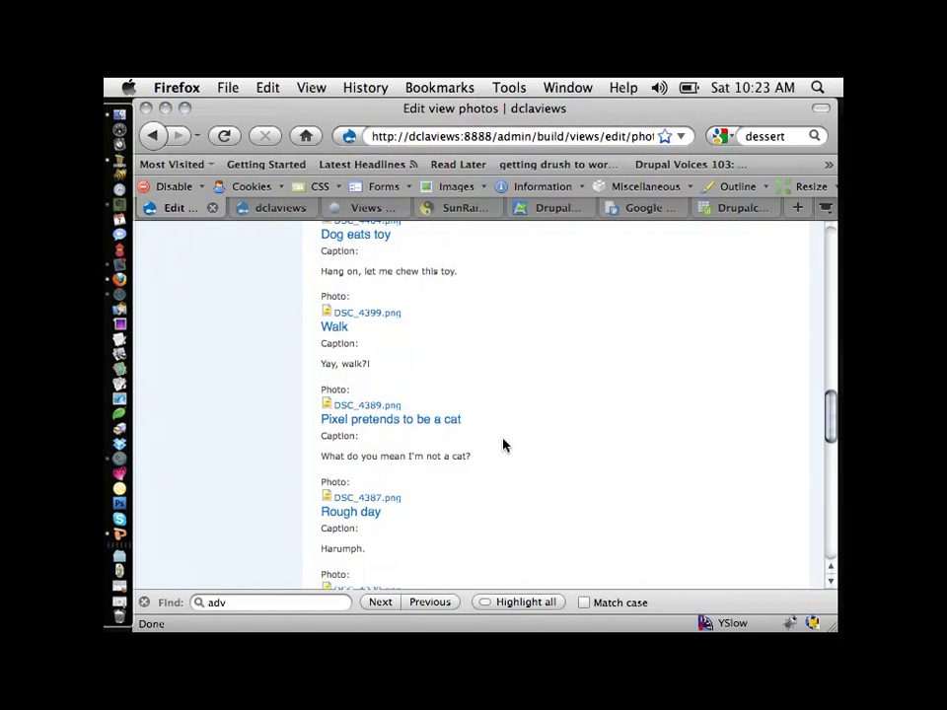
pyautogui.scroll(5, 504, 446)
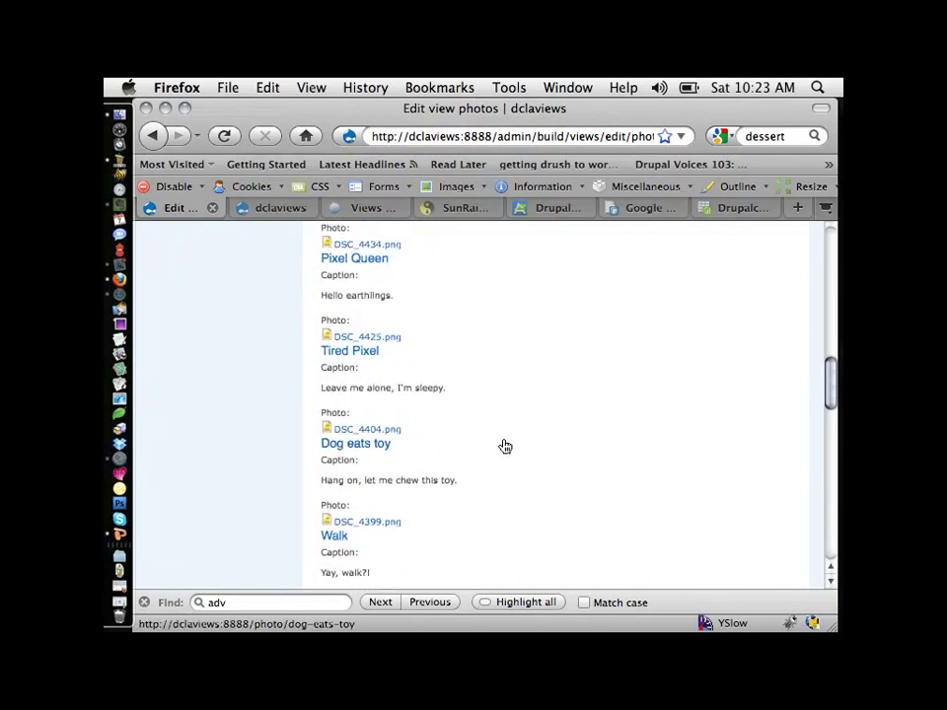
# - Open the Content: Caption field's settings and set its label to None
pyautogui.scroll(15, 504, 446)
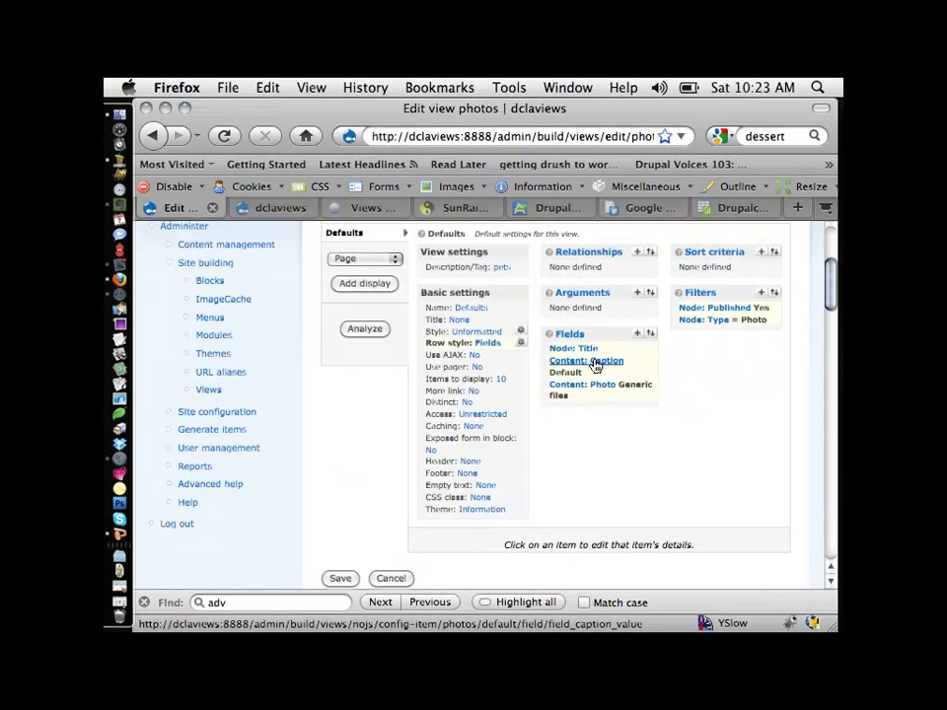
pyautogui.click(595, 366)
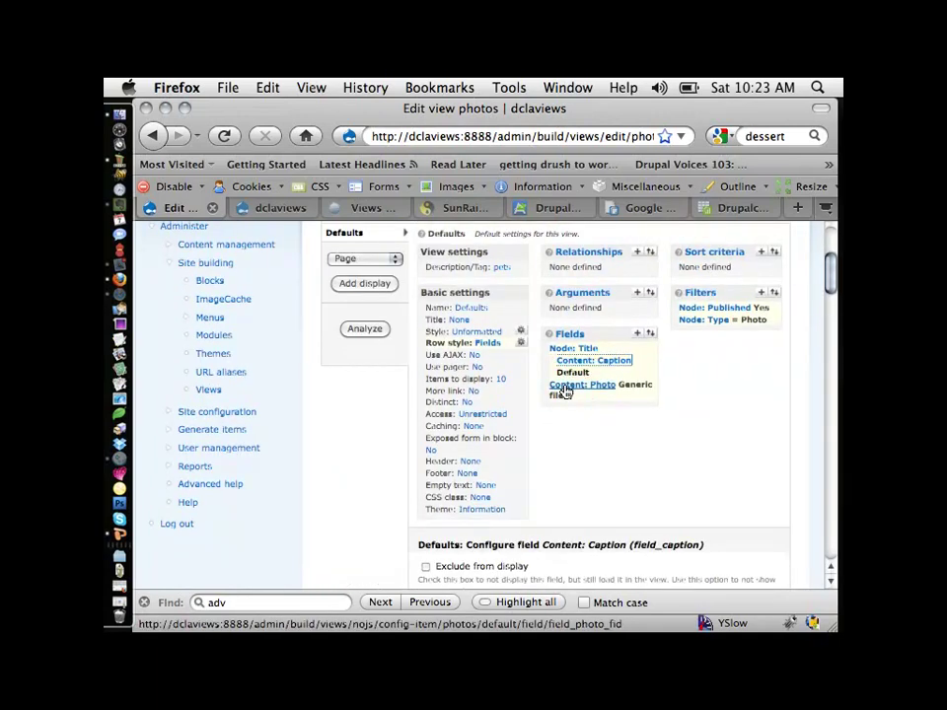
pyautogui.scroll(-4, 565, 389)
pyautogui.scroll(-8, 565, 389)
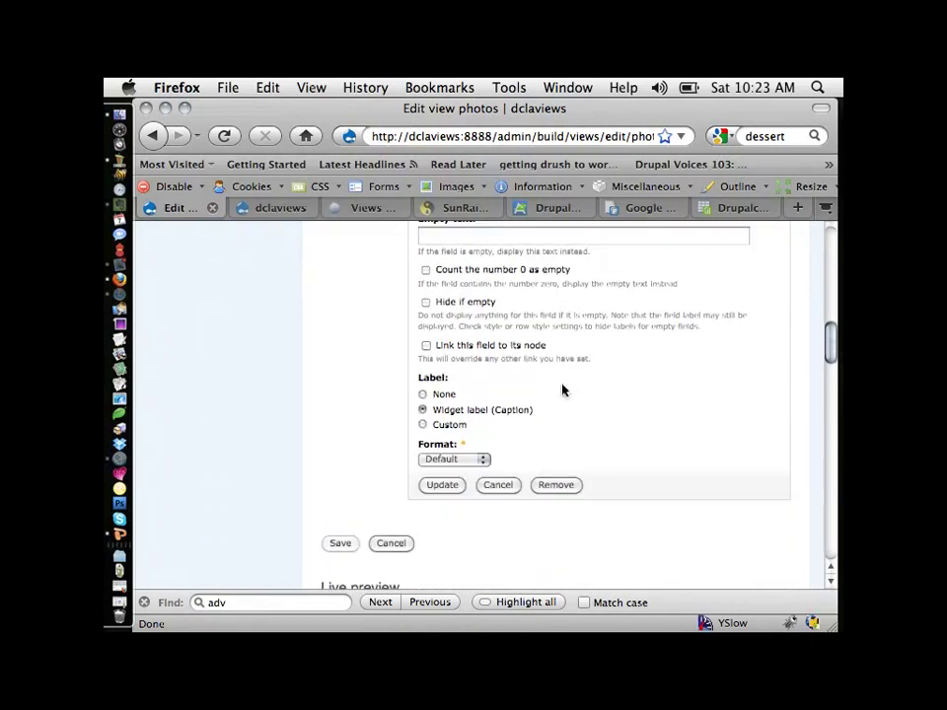
pyautogui.scroll(7, 565, 390)
pyautogui.scroll(3, 563, 391)
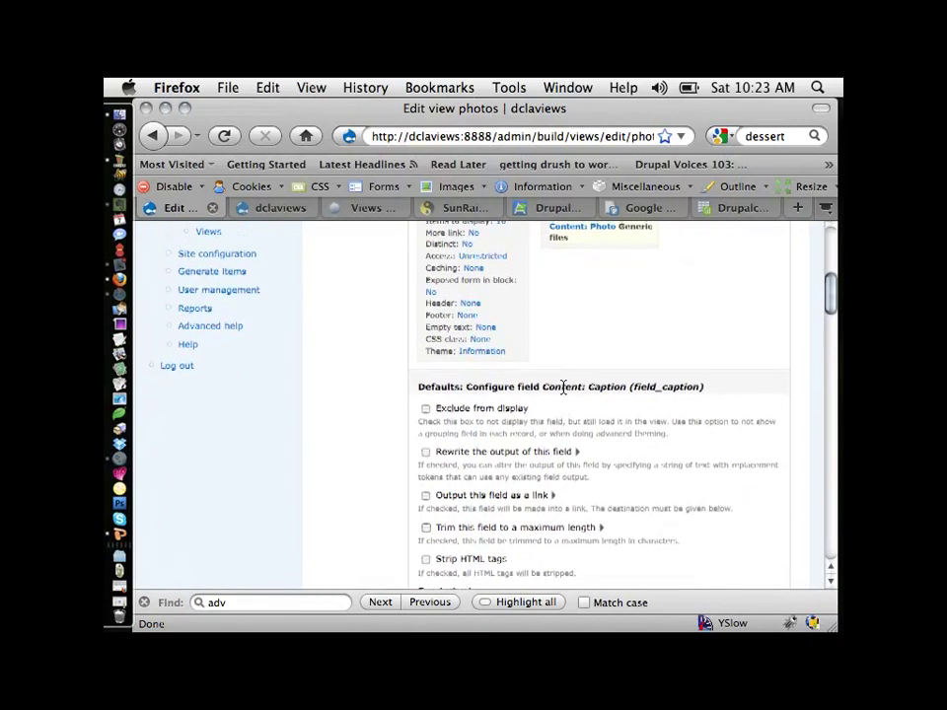
pyautogui.scroll(-1, 558, 390)
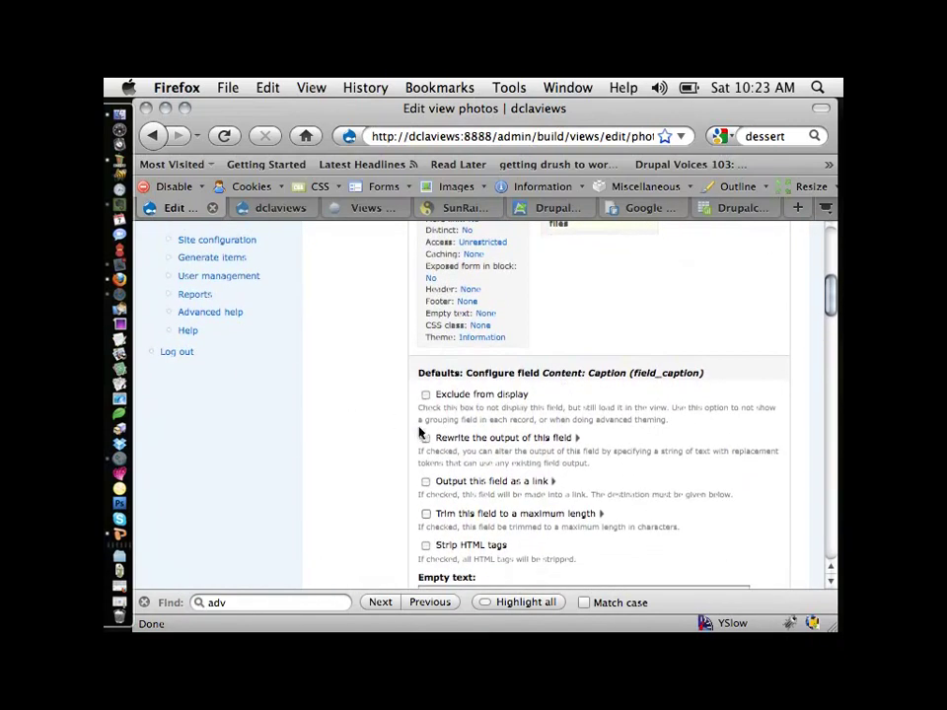
pyautogui.scroll(-7, 439, 395)
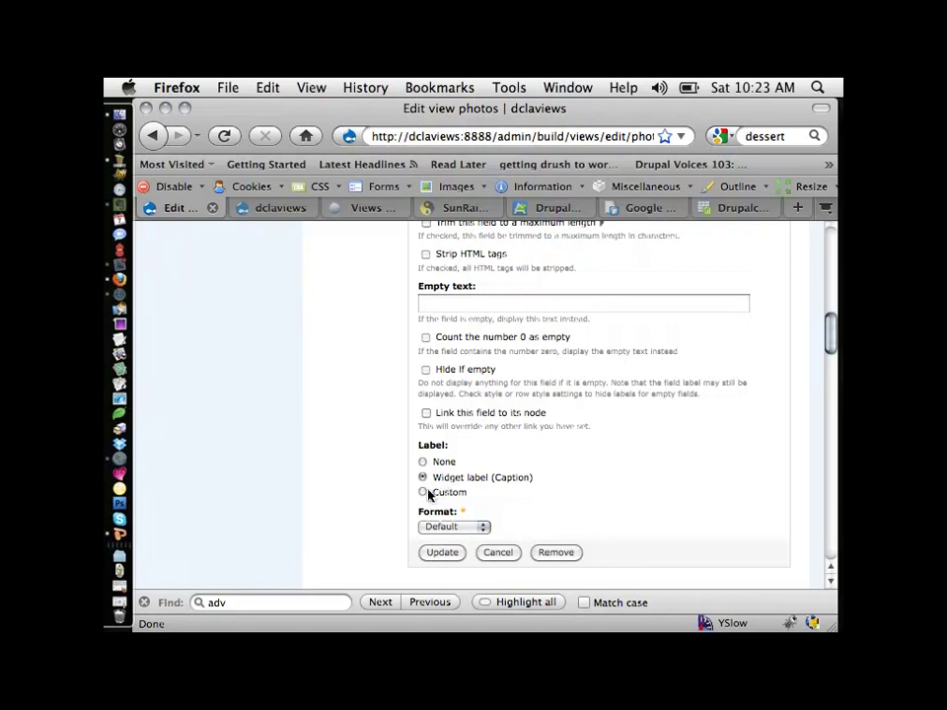
pyautogui.click(423, 493)
pyautogui.doubleClick(468, 528)
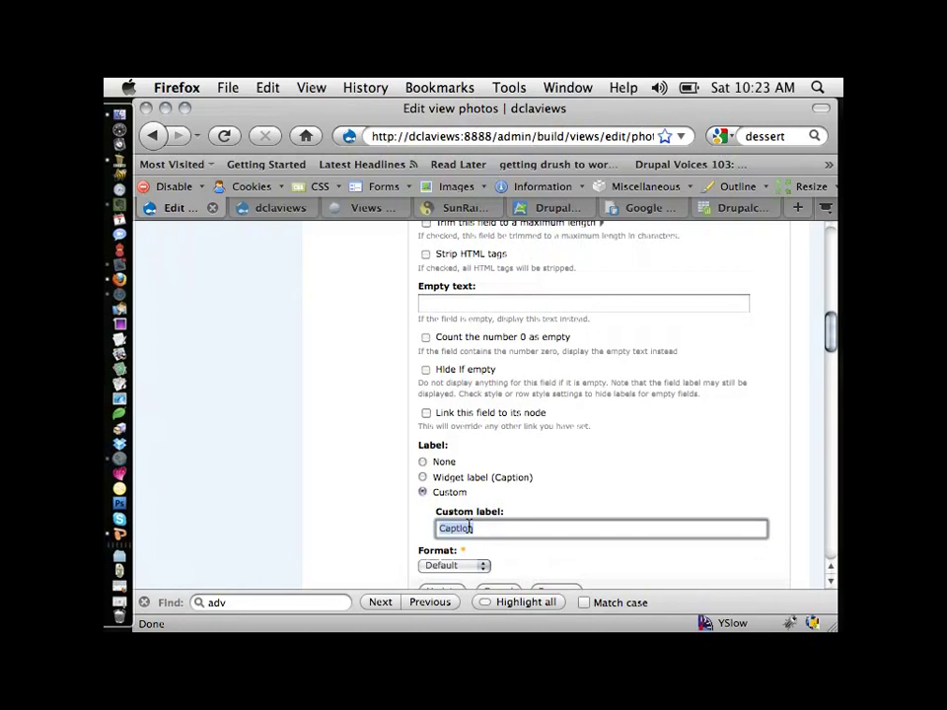
pyautogui.click(423, 461)
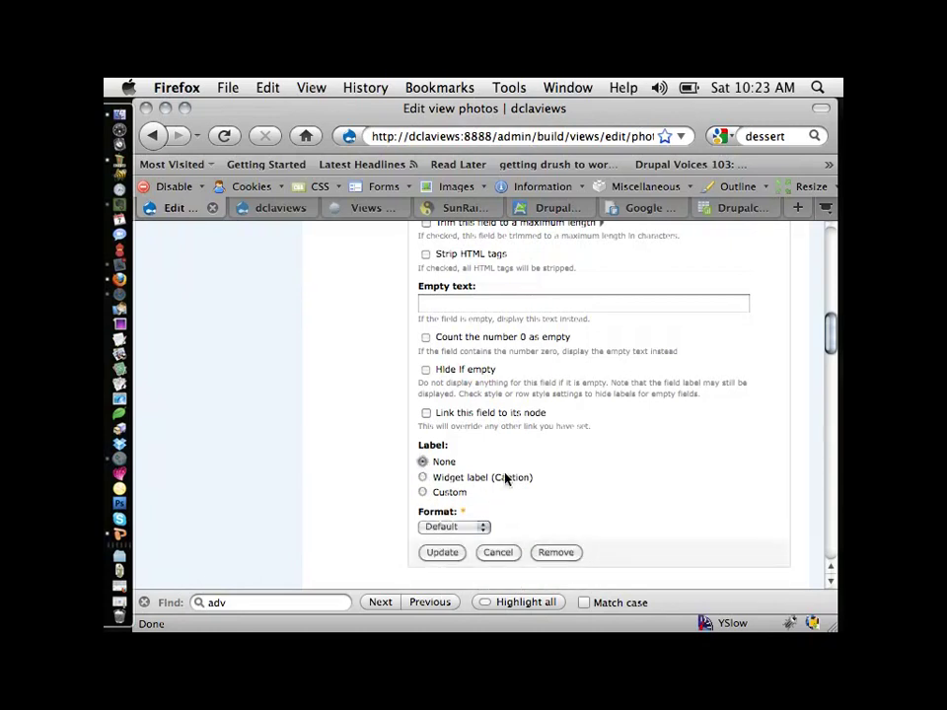
# - Set the caption field to hide if empty and apply its settings
pyautogui.click(459, 371)
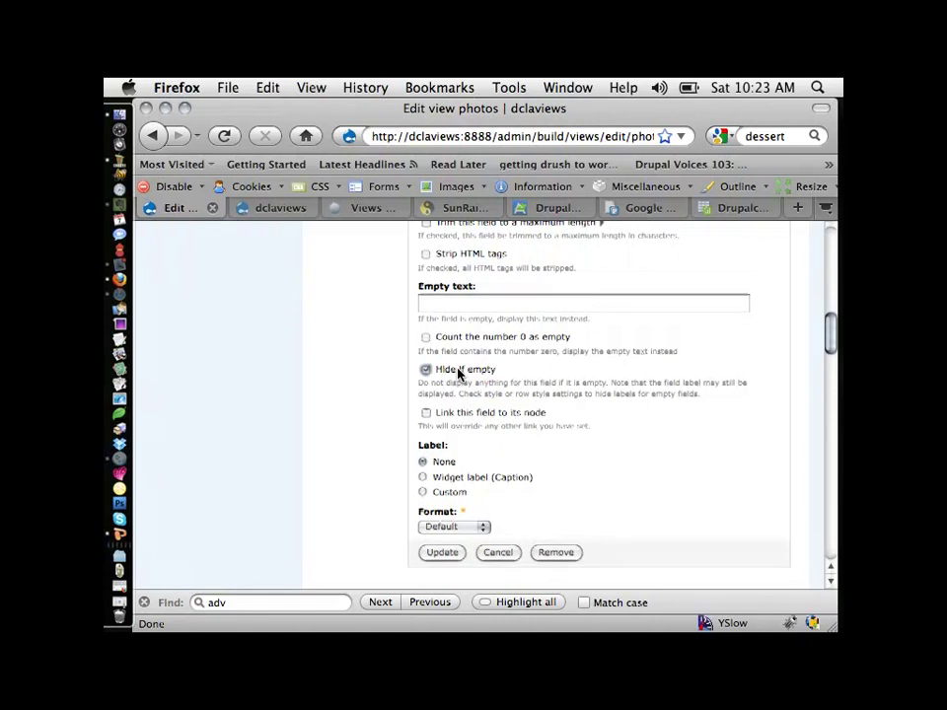
pyautogui.scroll(5, 457, 373)
pyautogui.scroll(-4, 458, 373)
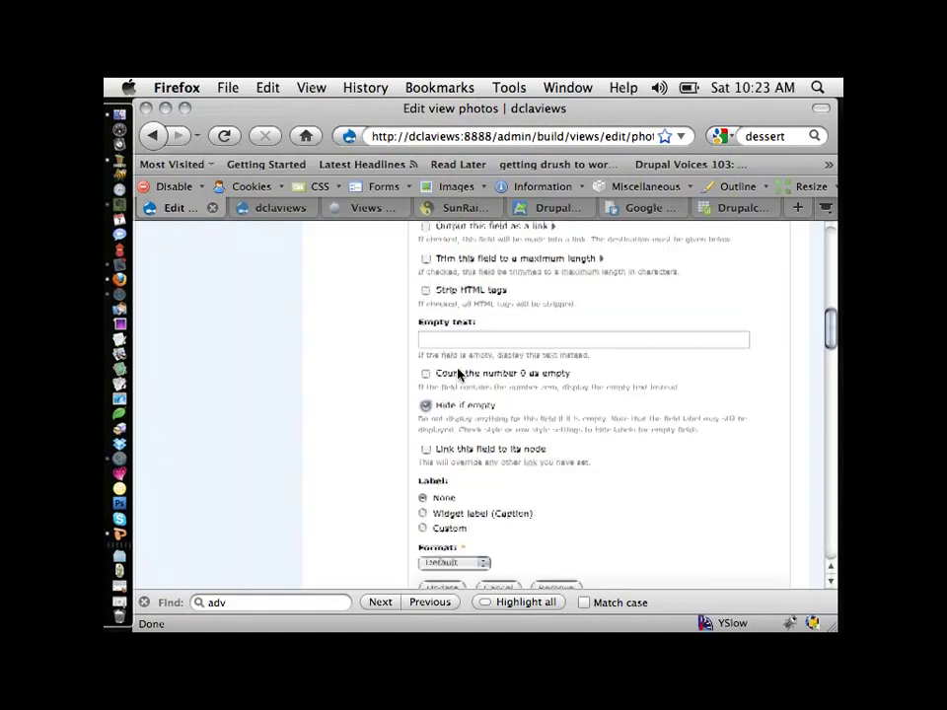
pyautogui.scroll(-2, 457, 373)
pyautogui.click(439, 496)
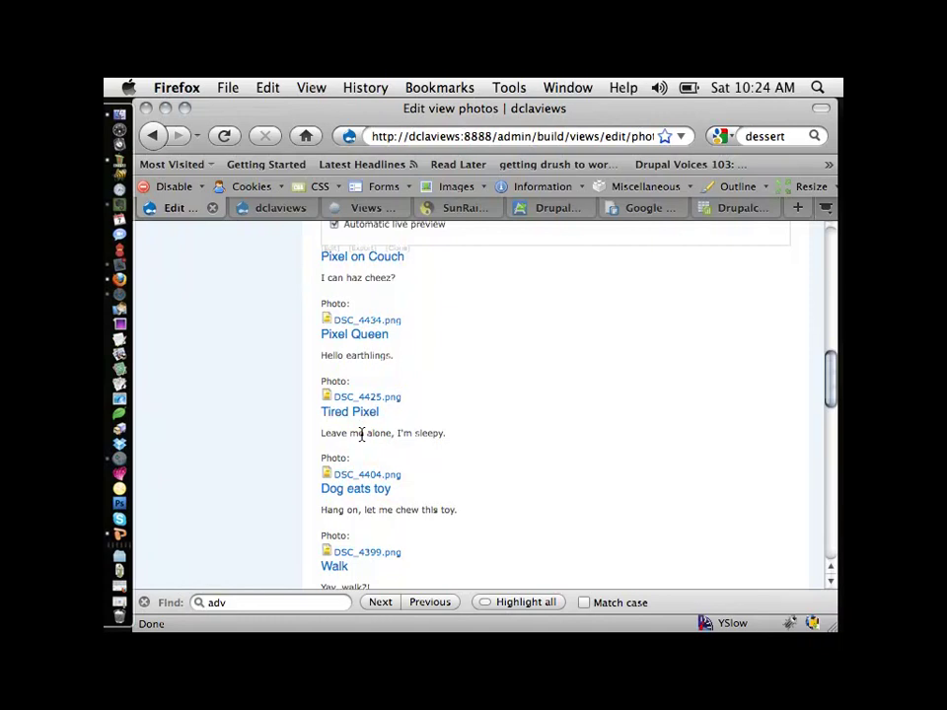
# - Open the Content: Photo field's settings, link it to its node, hide it if empty and set its label to None
pyautogui.scroll(10, 404, 414)
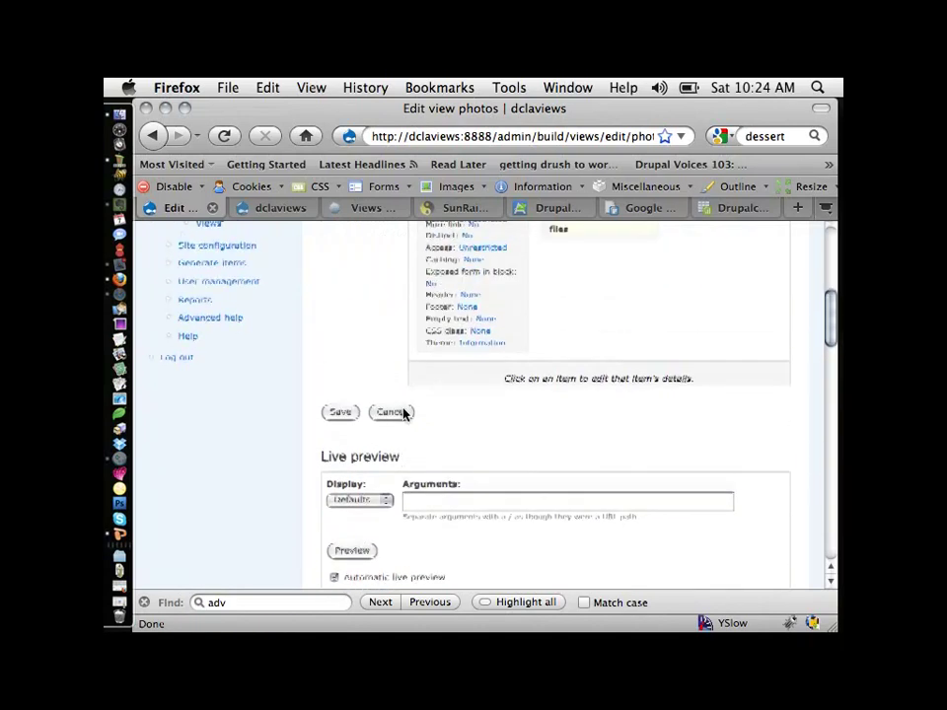
pyautogui.scroll(4, 403, 414)
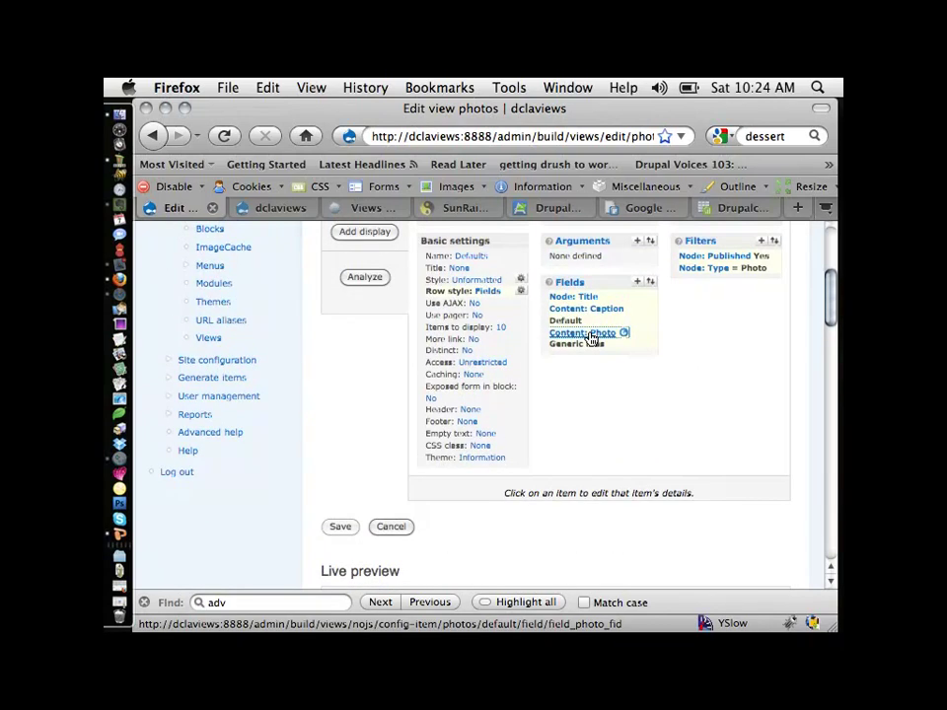
pyautogui.click(591, 334)
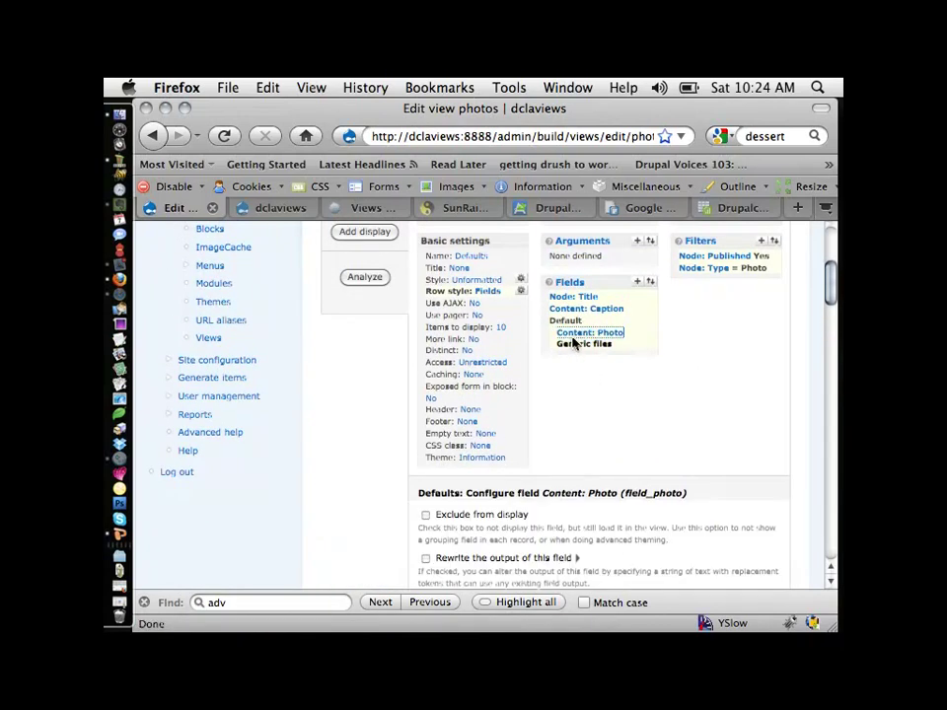
pyautogui.scroll(-3, 560, 397)
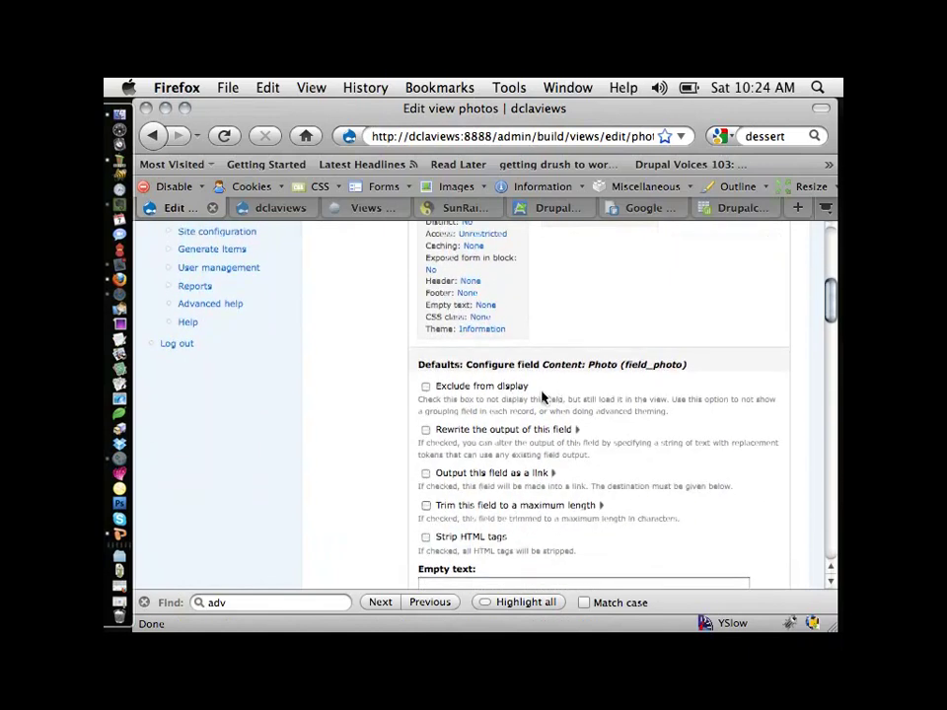
pyautogui.scroll(-1, 458, 374)
pyautogui.scroll(-1, 439, 326)
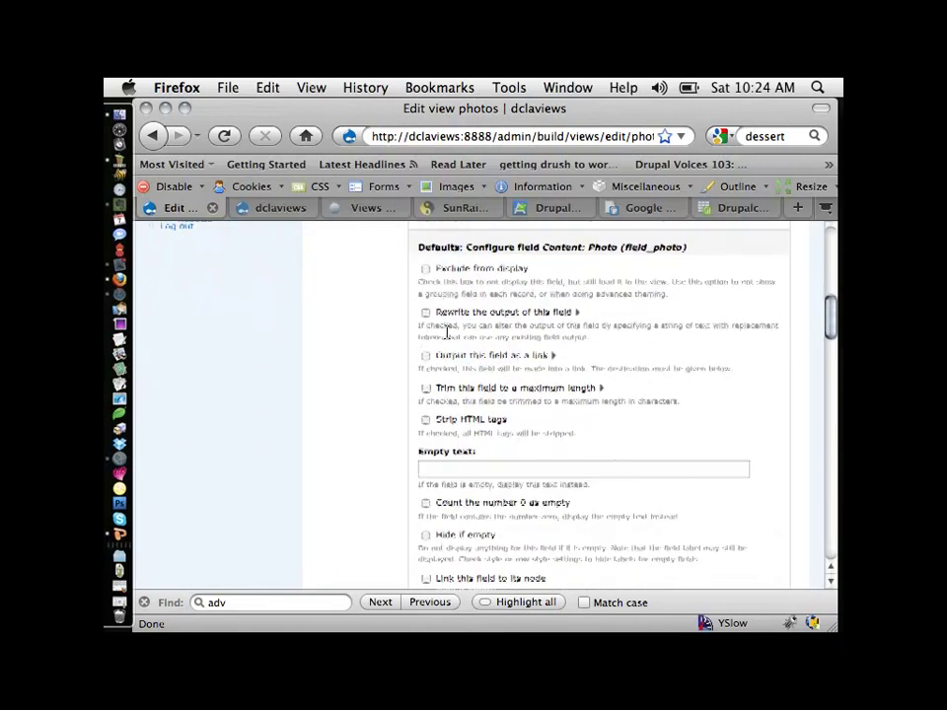
pyautogui.scroll(-3, 446, 336)
pyautogui.scroll(-3, 445, 339)
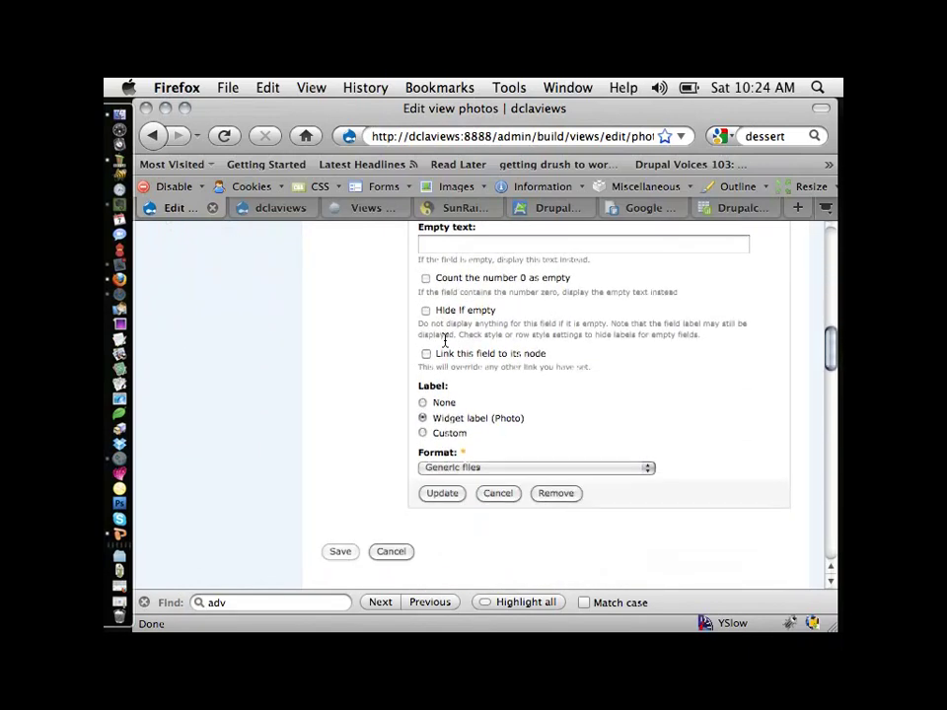
pyautogui.click(426, 354)
pyautogui.click(425, 310)
pyautogui.click(423, 403)
# - Look through the photo field's format options, then view the site's ImageCache preset list
pyautogui.click(474, 467)
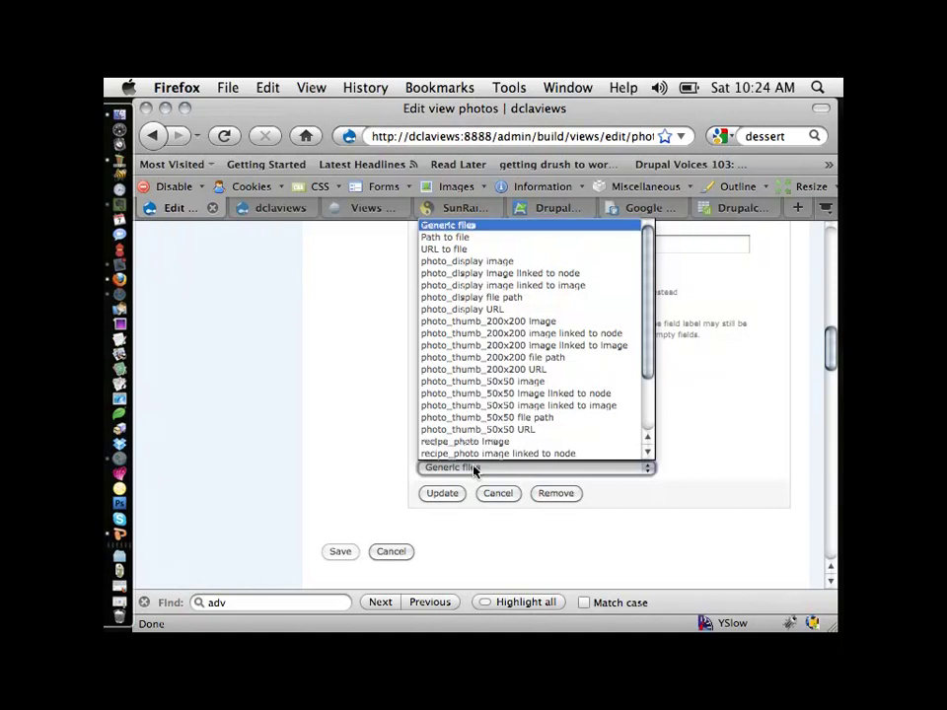
pyautogui.click(285, 268)
pyautogui.click(274, 209)
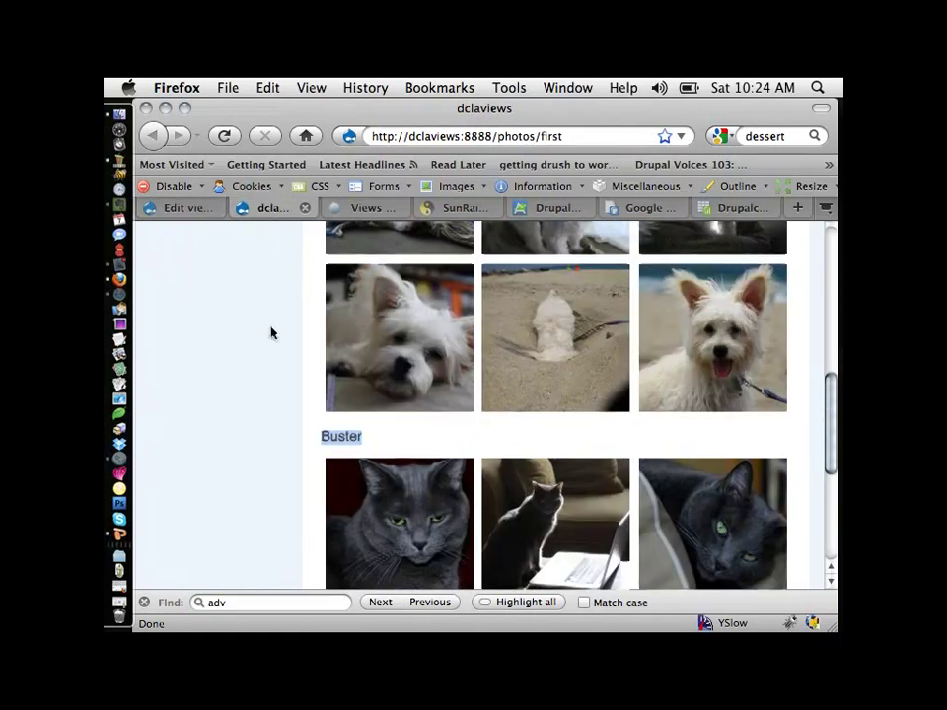
pyautogui.scroll(10, 270, 325)
pyautogui.moveTo(255, 232)
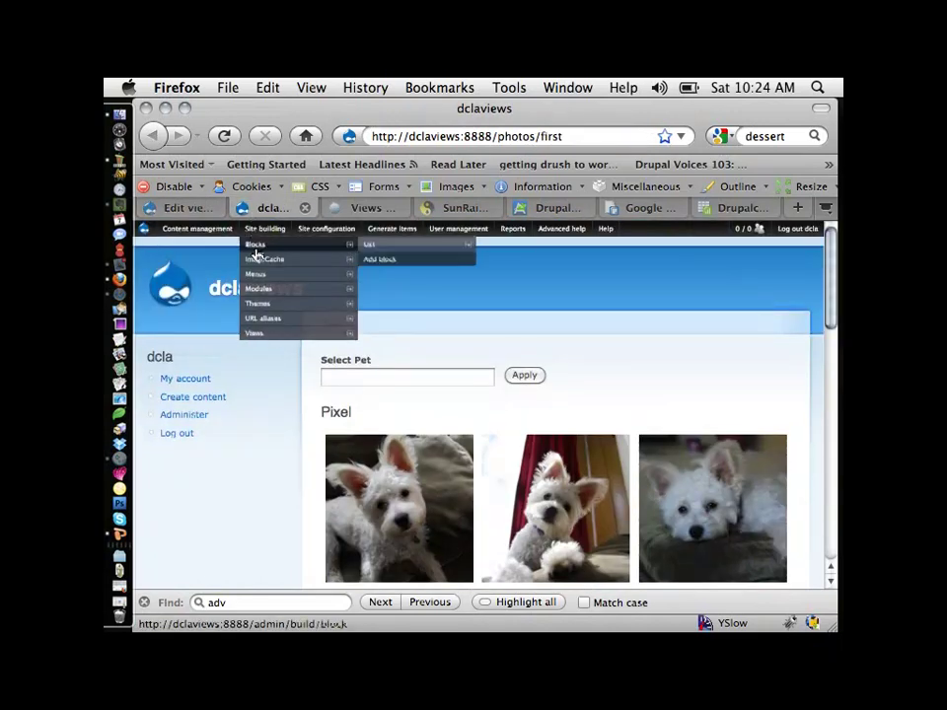
pyautogui.click(262, 259)
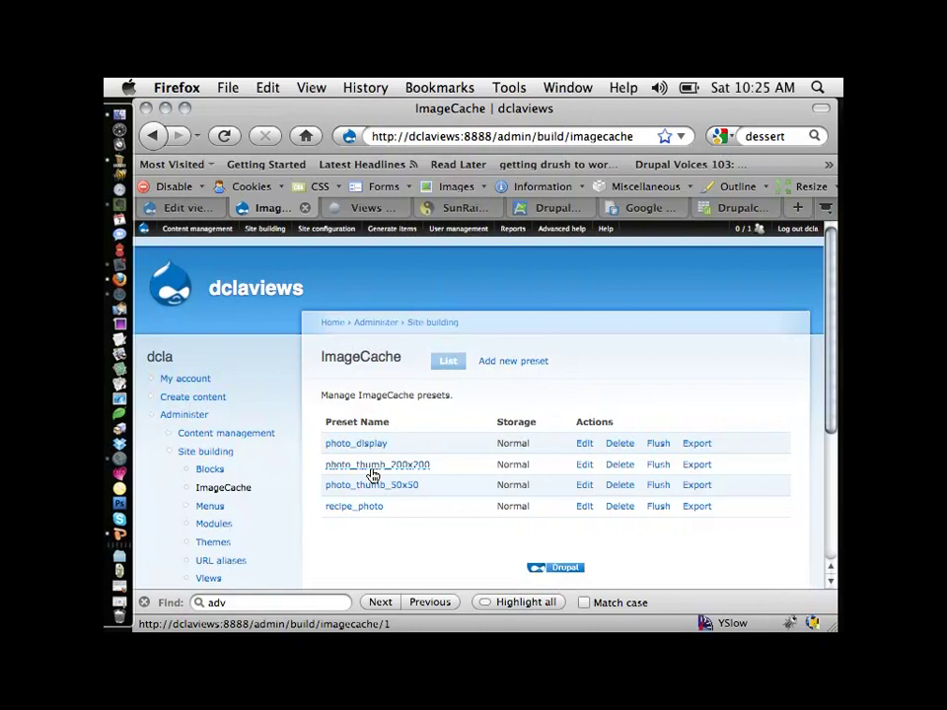
# - Return to editing the photos view, set the photo field's format to Image, apply the settings and check the live preview
pyautogui.click(189, 209)
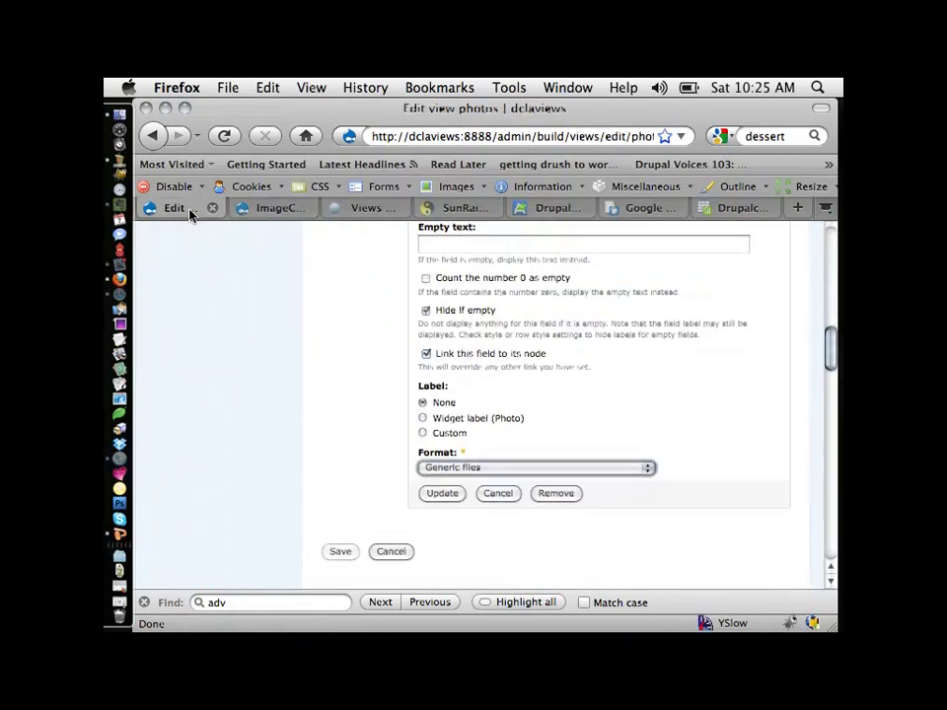
pyautogui.click(565, 470)
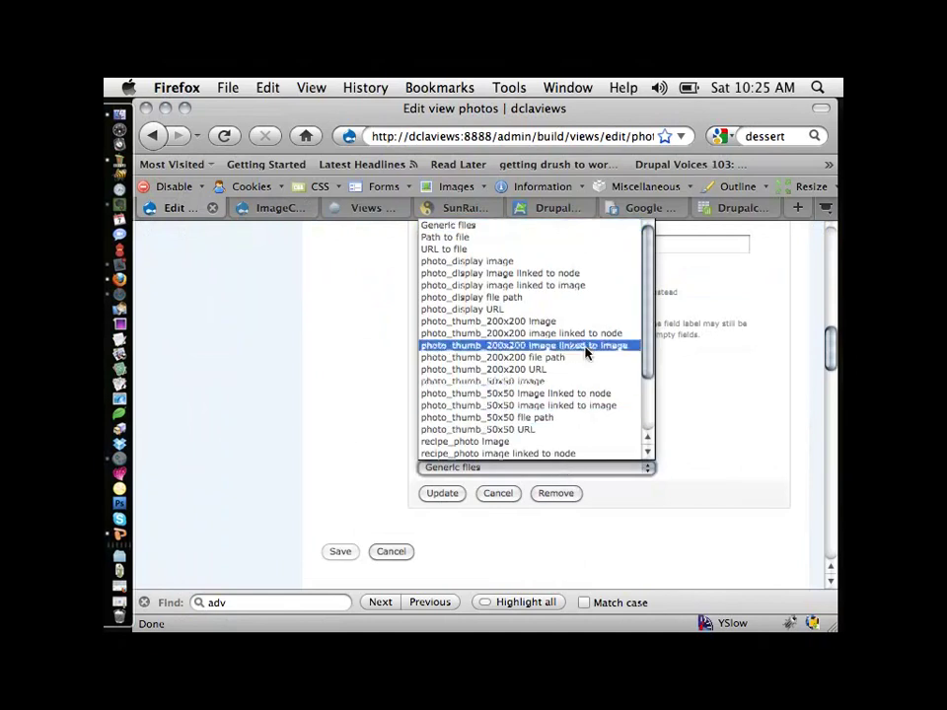
pyautogui.scroll(-2, 532, 336)
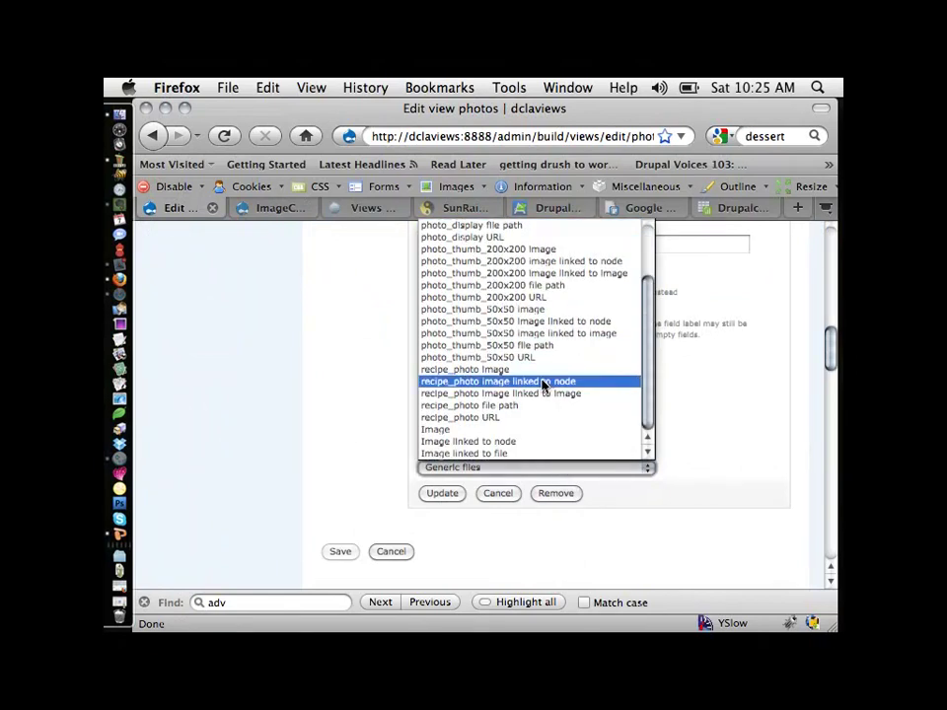
pyautogui.click(528, 430)
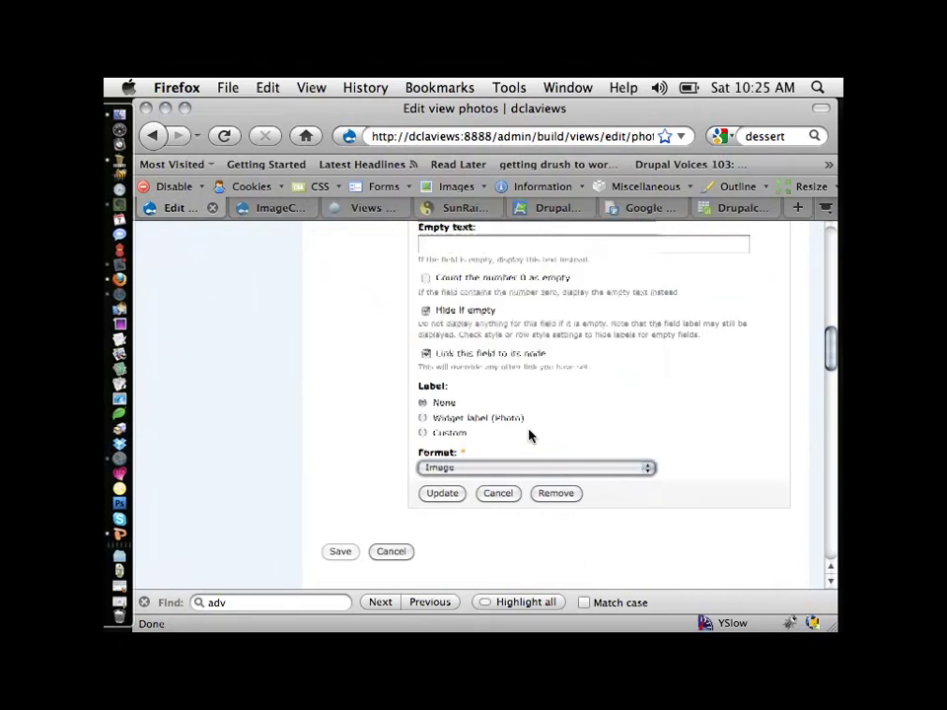
pyautogui.click(446, 498)
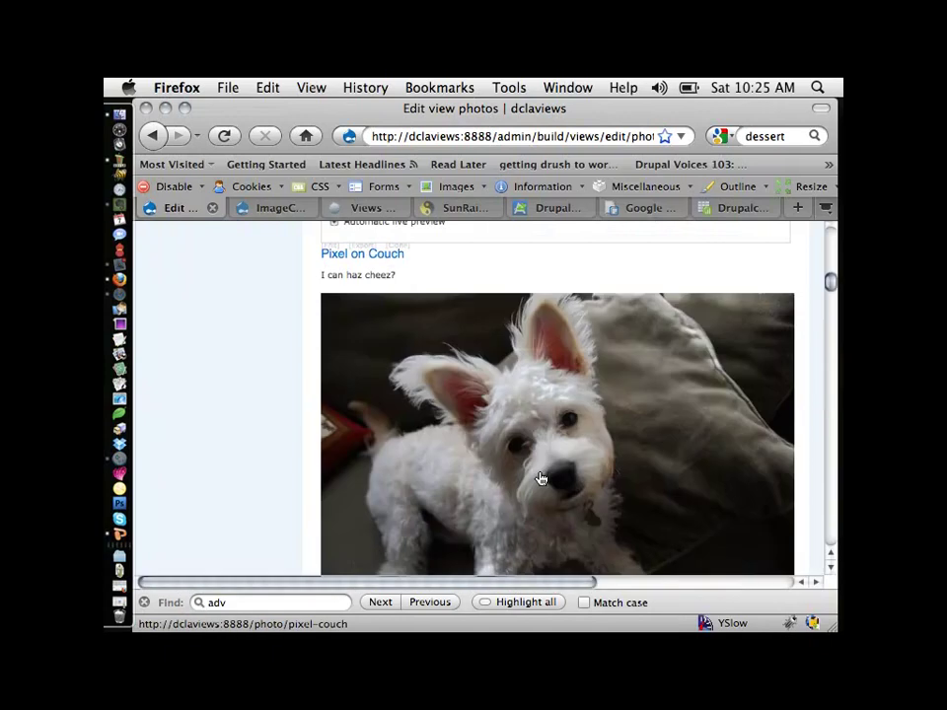
pyautogui.scroll(-15, 540, 479)
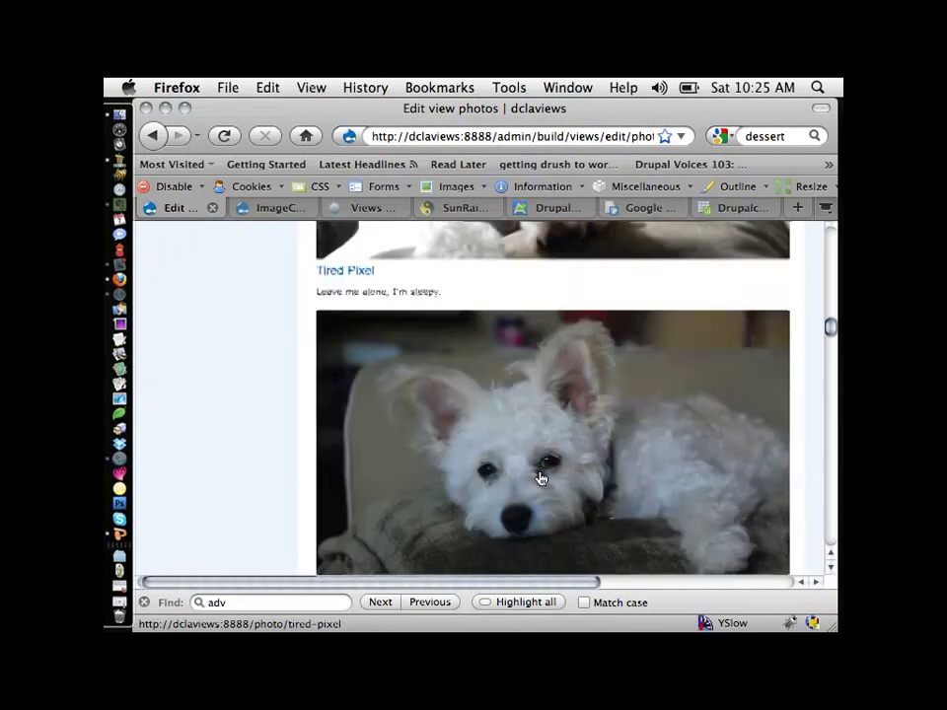
pyautogui.scroll(-5, 541, 479)
# - Change the Content: Photo field's format to photo_thumb_200x200 image linked to node, apply it and check the live preview
pyautogui.scroll(20, 541, 480)
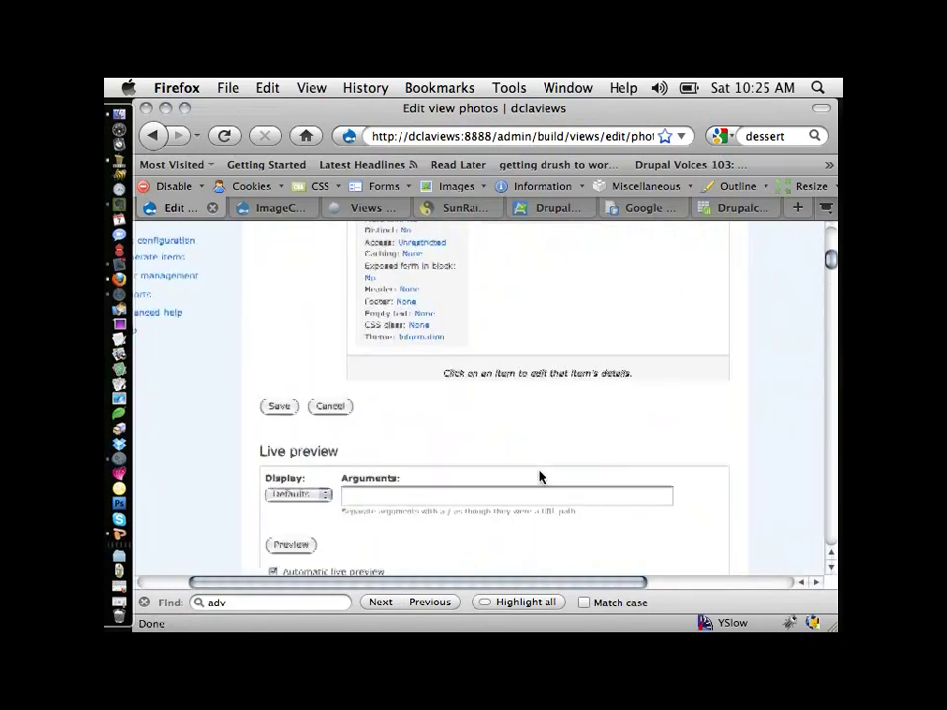
pyautogui.scroll(-2, 541, 480)
pyautogui.scroll(5, 539, 477)
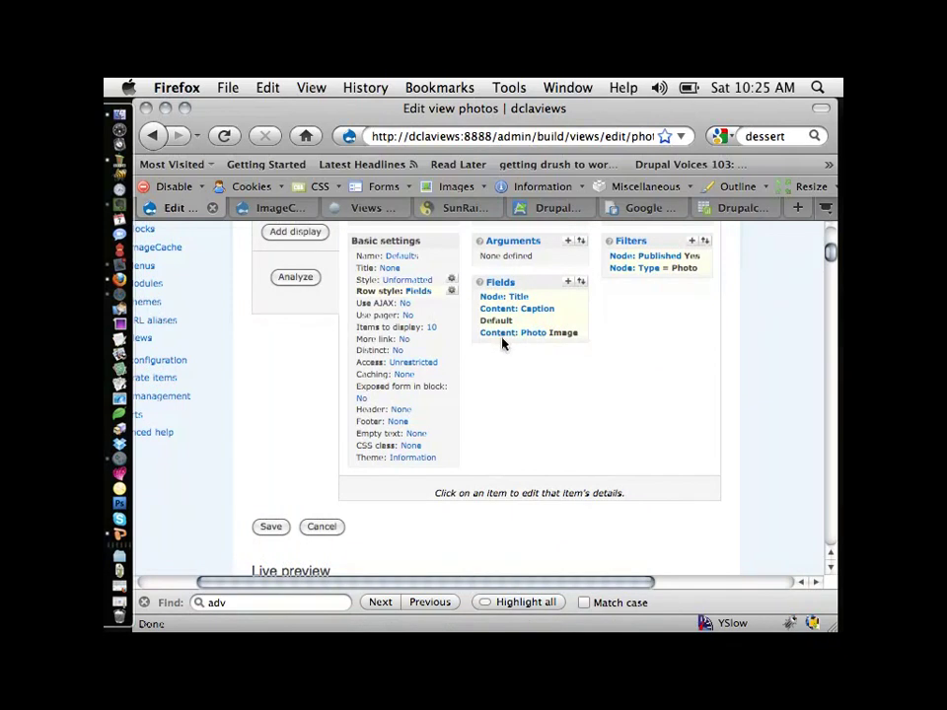
pyautogui.click(508, 333)
pyautogui.scroll(-10, 504, 402)
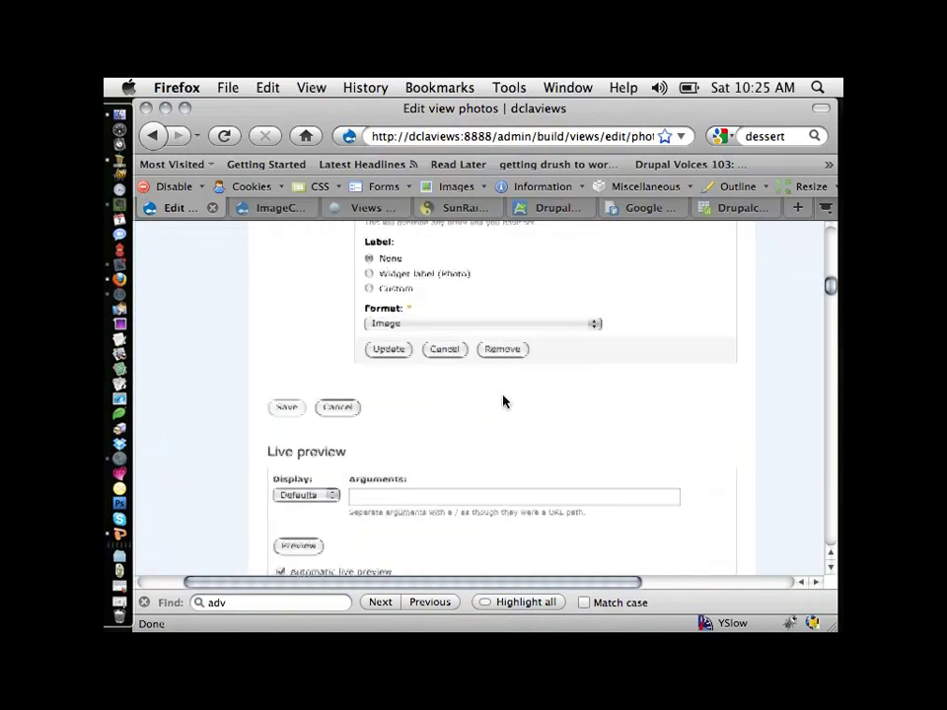
pyautogui.click(448, 323)
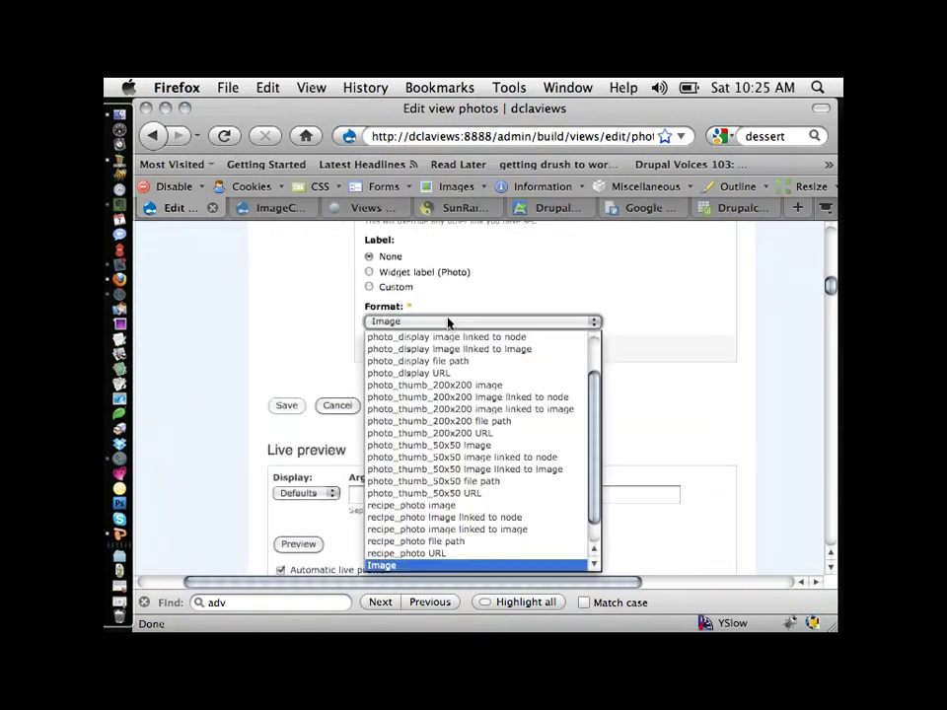
pyautogui.click(485, 406)
pyautogui.click(383, 348)
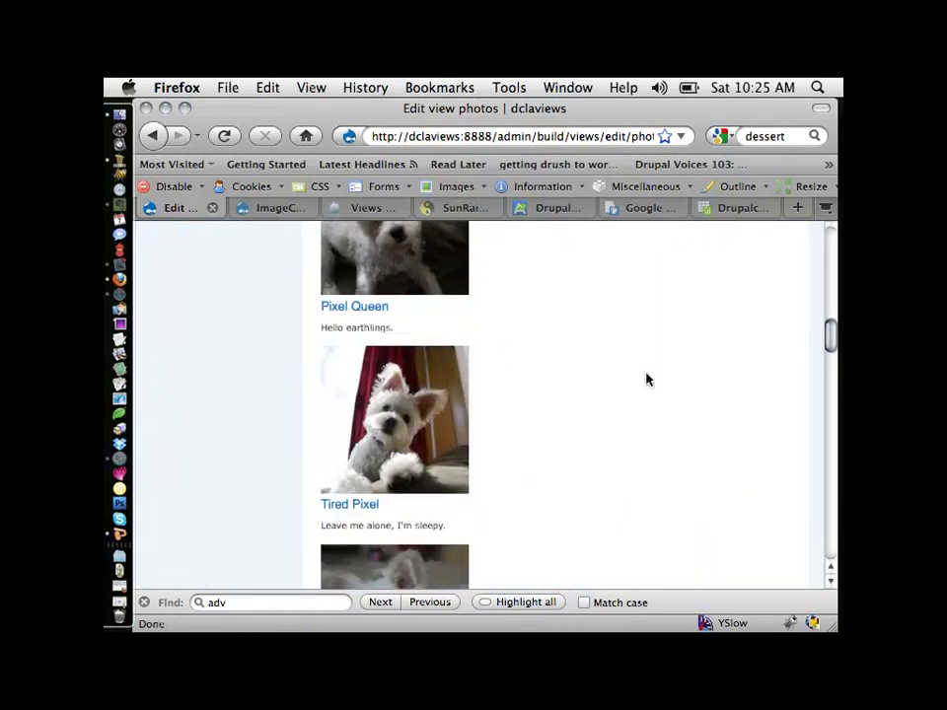
pyautogui.scroll(5, 646, 379)
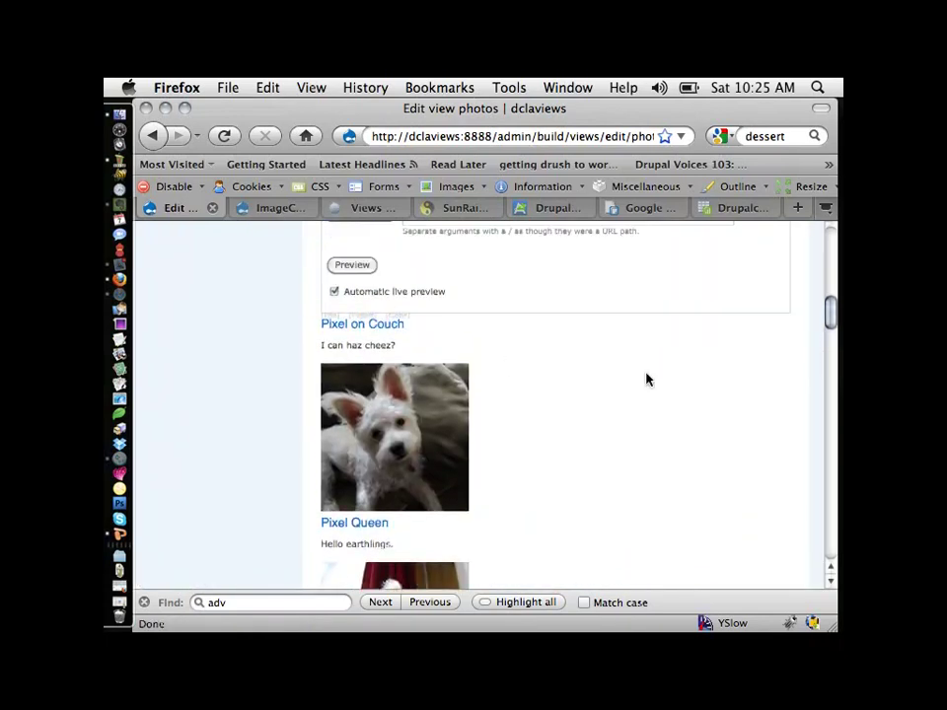
pyautogui.scroll(1, 647, 380)
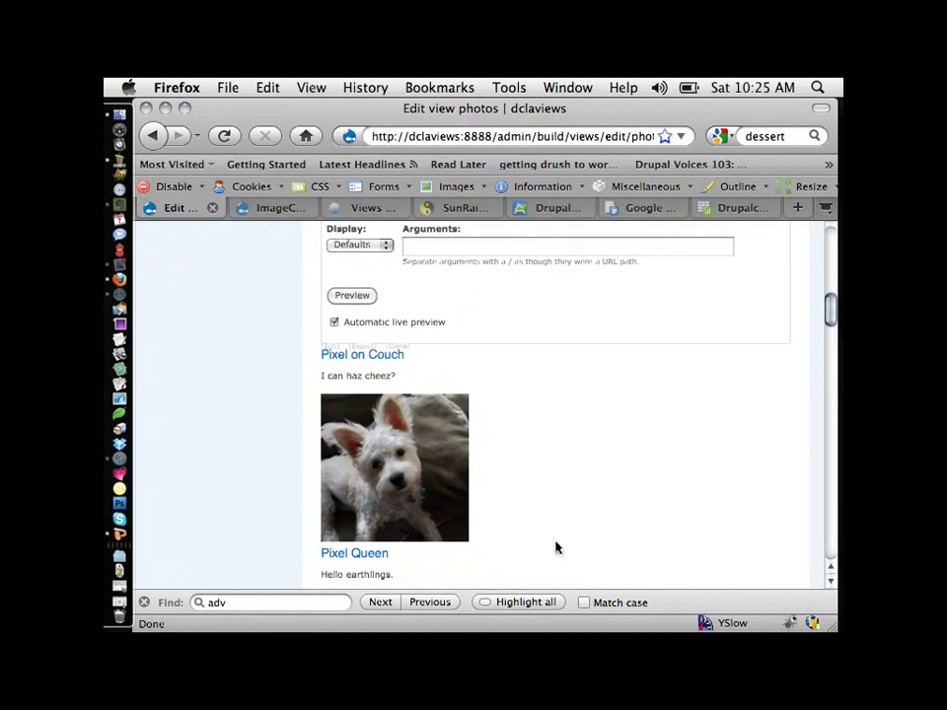
# - Look at the photo grid on the photos/first page for comparison, then return to editing the photos view
pyautogui.click(266, 207)
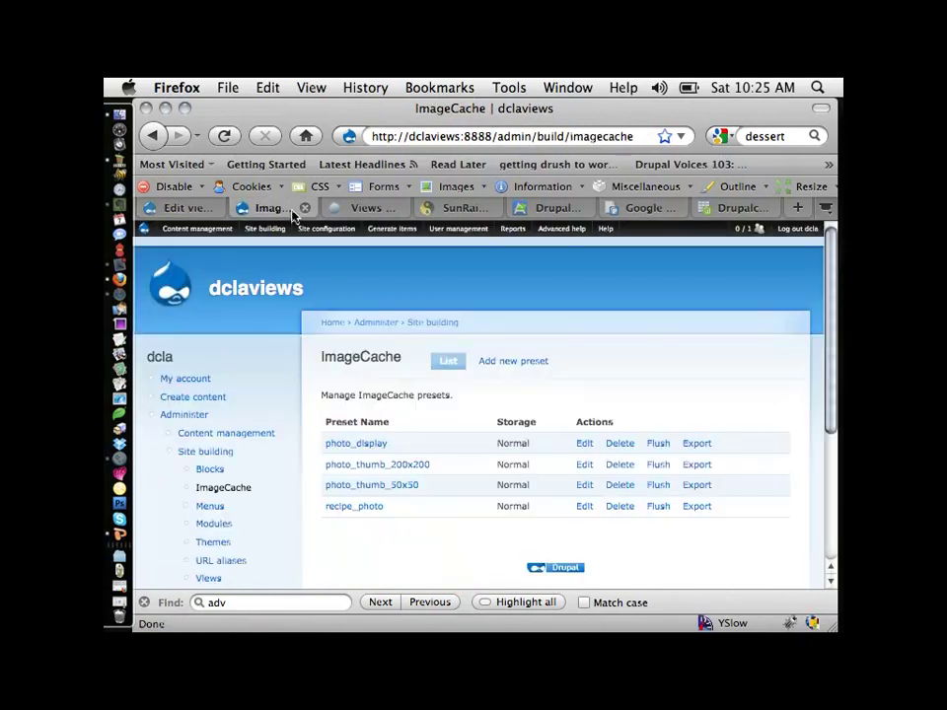
pyautogui.click(153, 136)
pyautogui.scroll(-2, 381, 539)
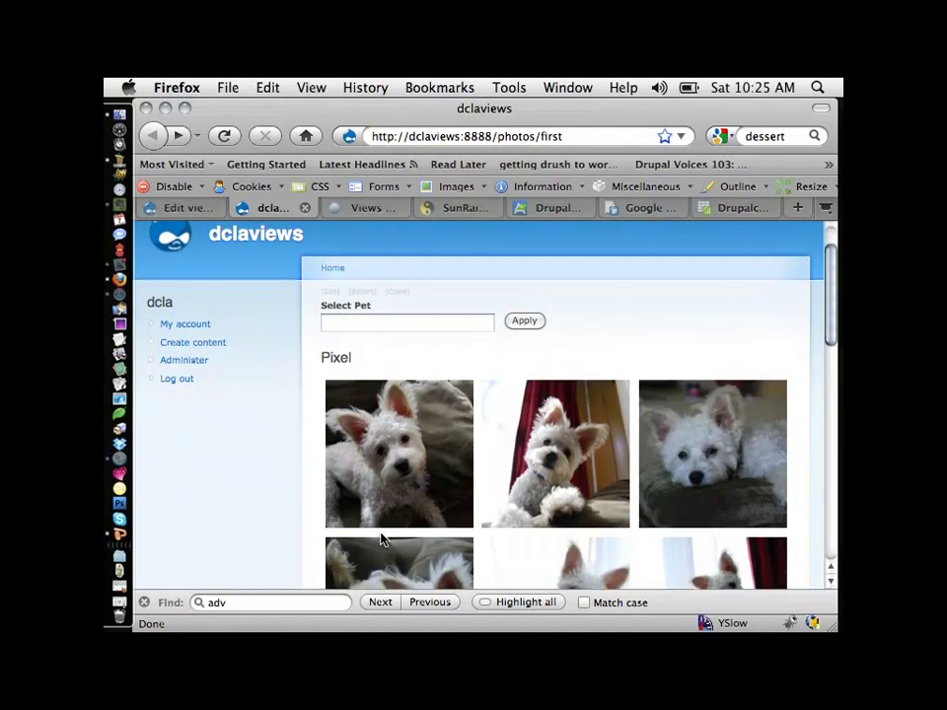
pyautogui.click(186, 207)
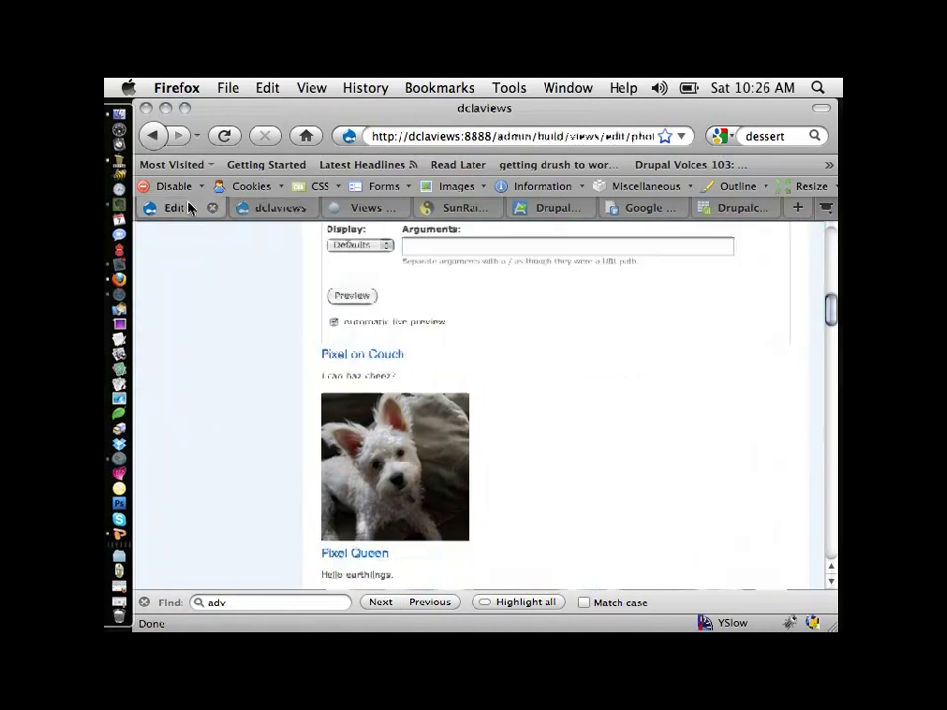
# - Rearrange the fields so Content: Caption follows Content: Photo, apply the new order and check the live preview
pyautogui.scroll(4, 440, 349)
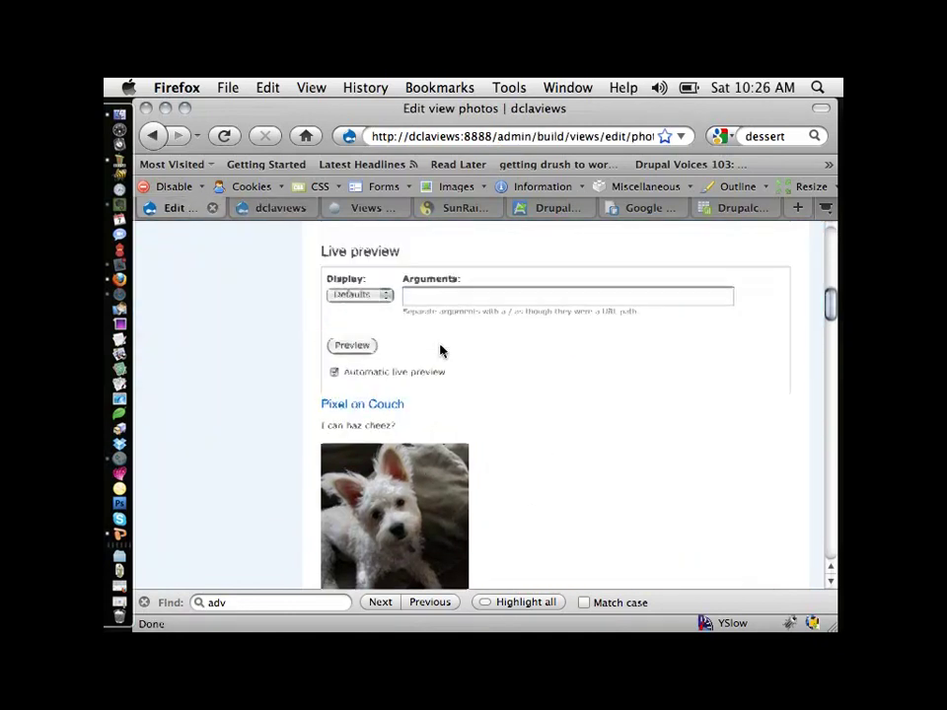
pyautogui.scroll(3, 442, 351)
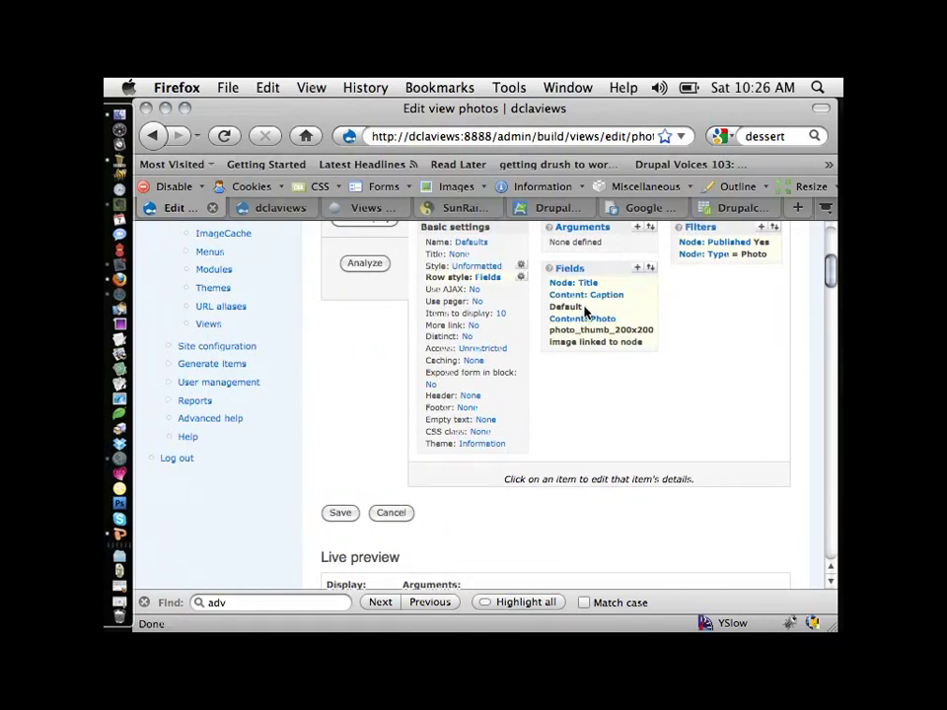
pyautogui.scroll(1, 630, 330)
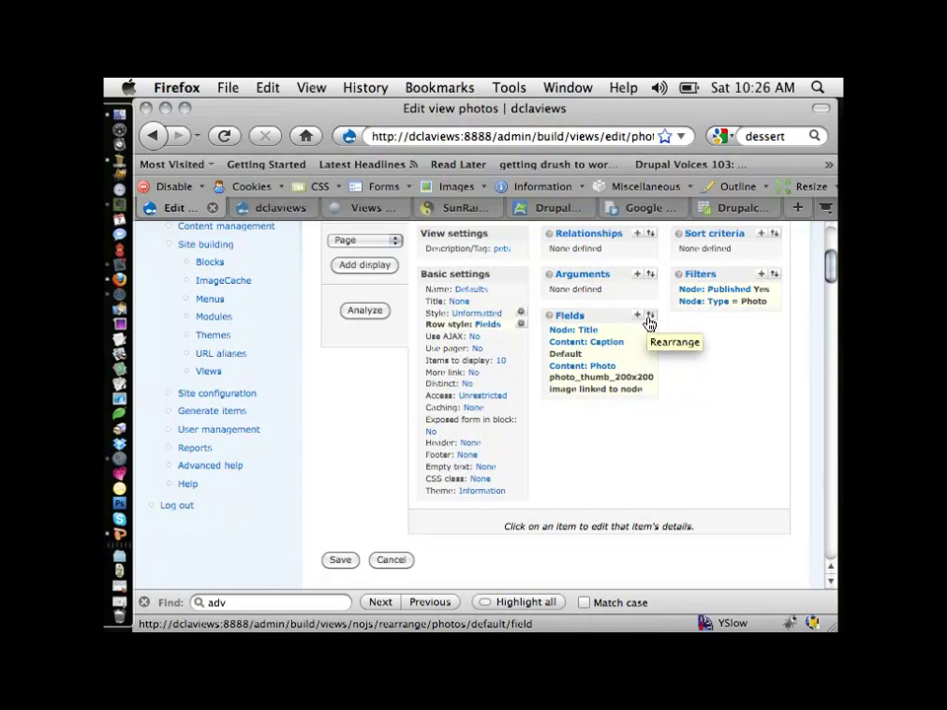
pyautogui.click(650, 321)
pyautogui.scroll(-3, 649, 322)
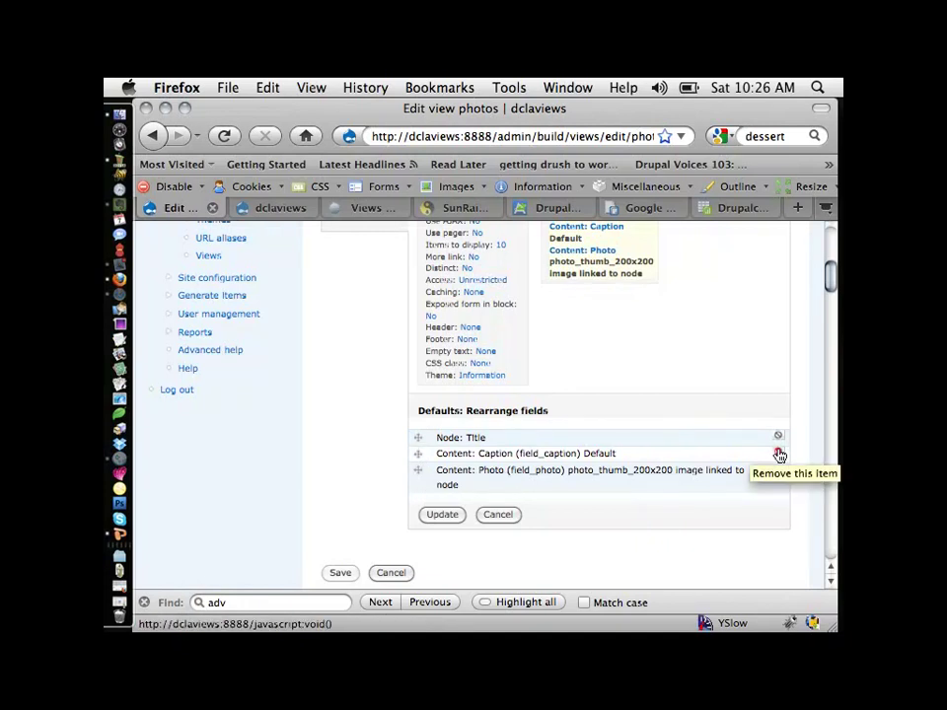
pyautogui.moveTo(422, 454); pyautogui.dragTo(420, 474)
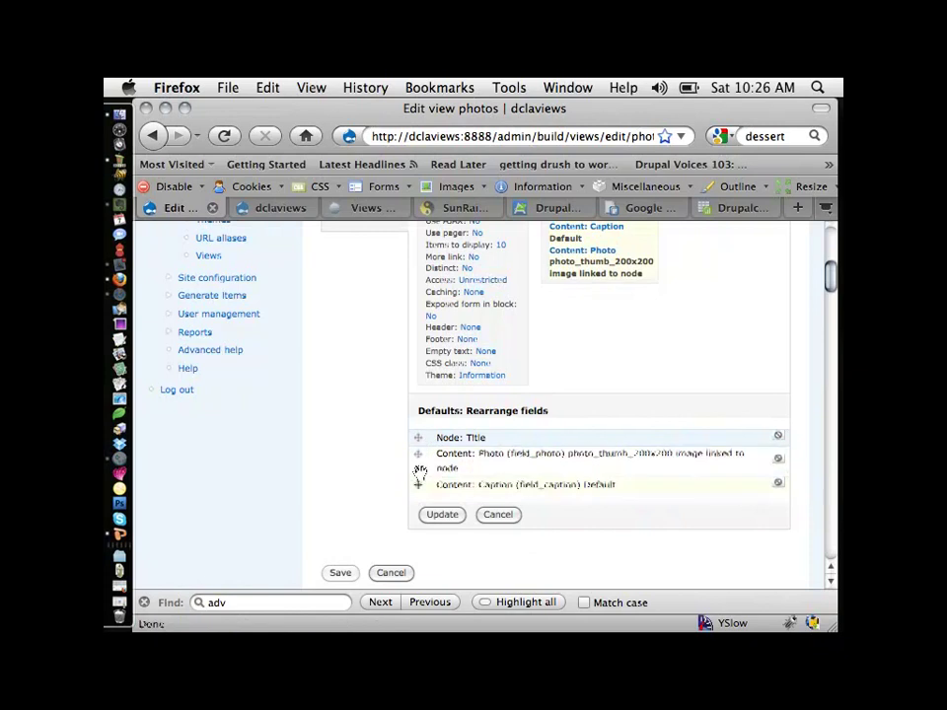
pyautogui.click(443, 515)
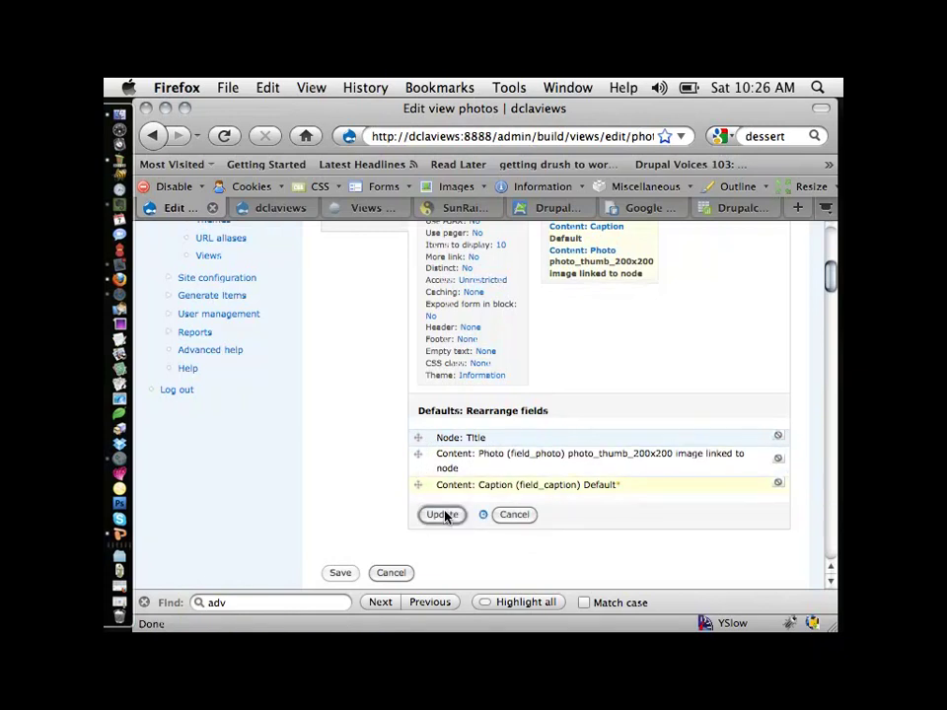
pyautogui.scroll(-6, 453, 501)
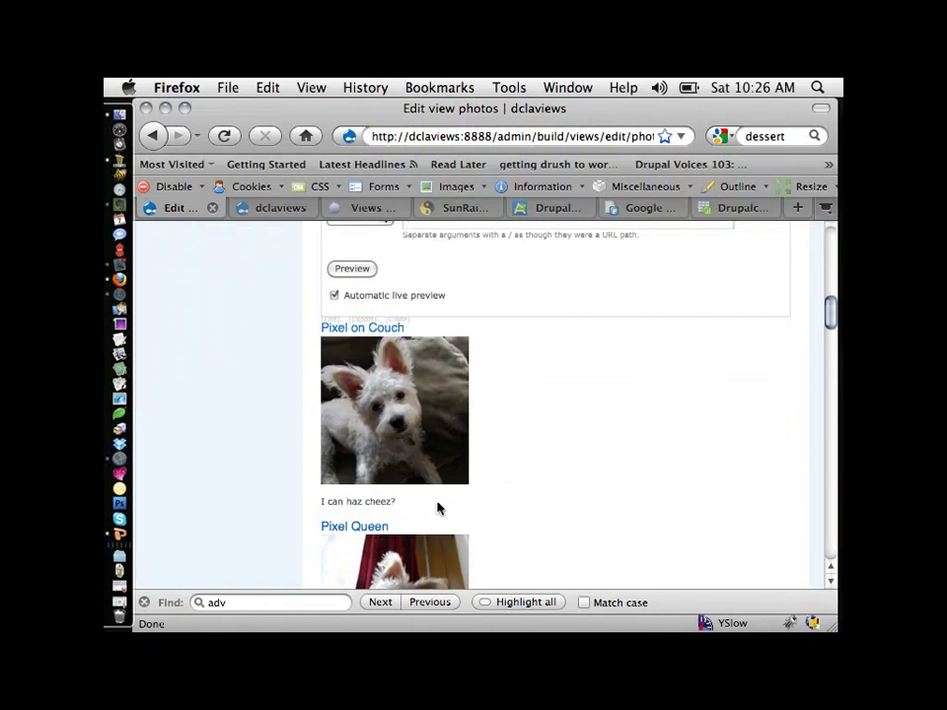
pyautogui.scroll(10, 438, 508)
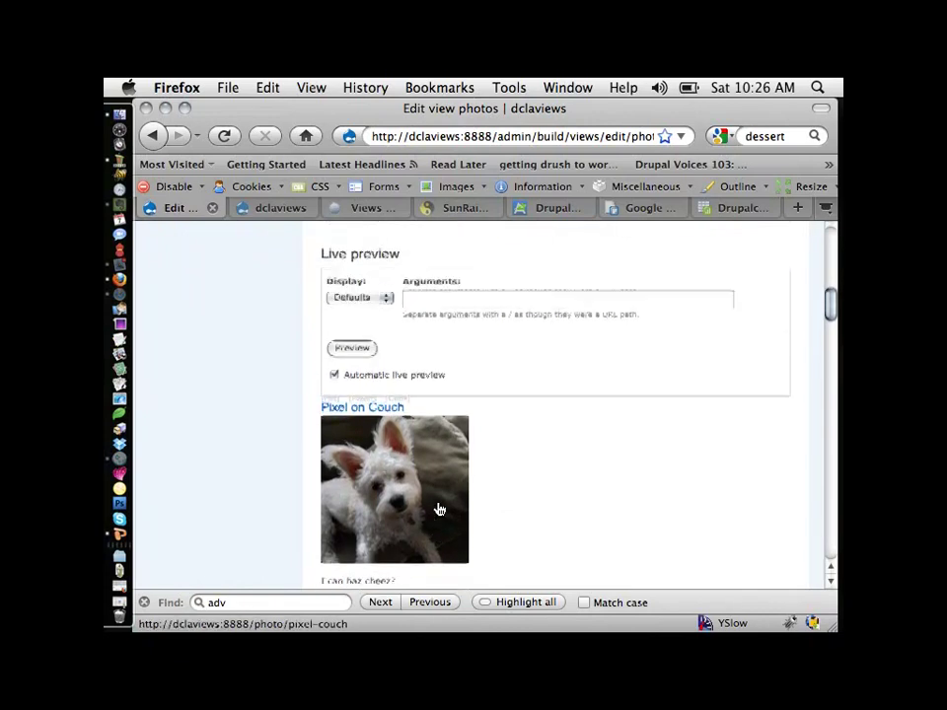
pyautogui.scroll(1, 437, 505)
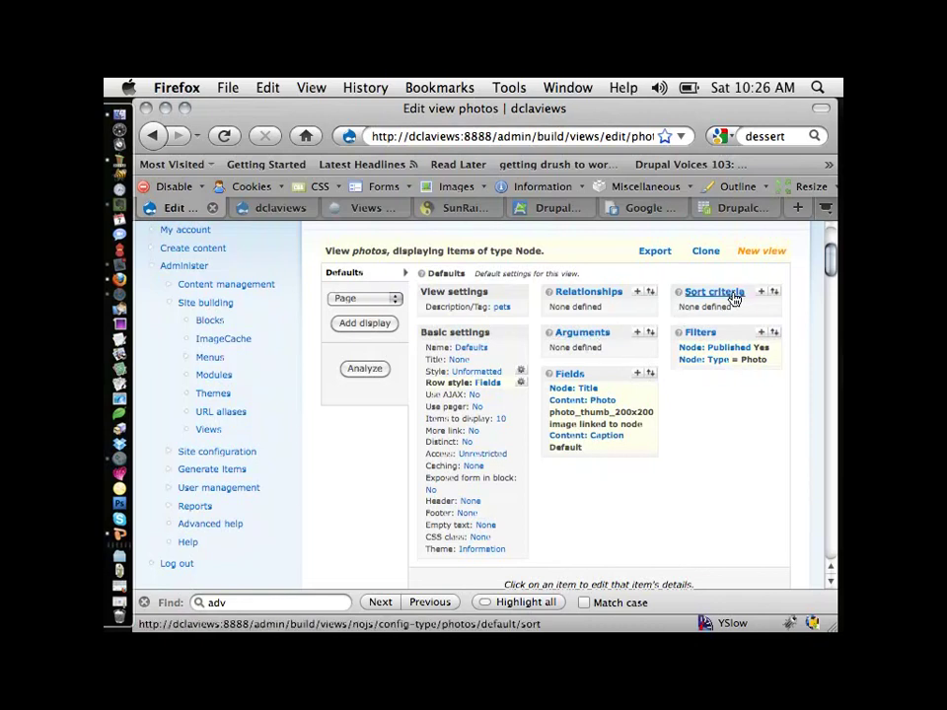
# - Examine the order of dog and cat photos in the live preview while no sort criteria are defined
pyautogui.scroll(-5, 563, 502)
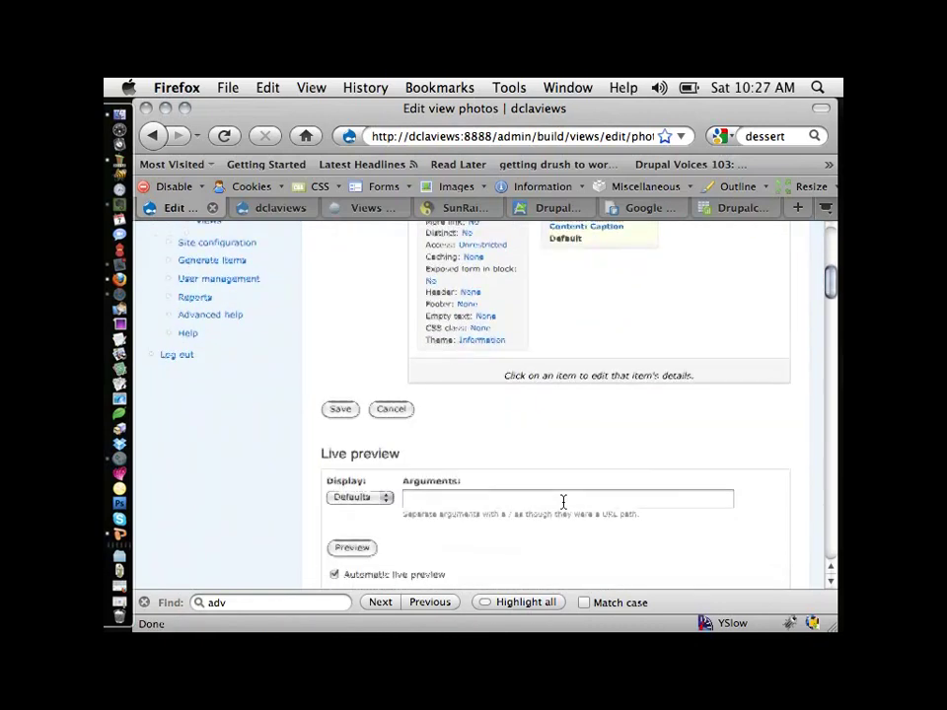
pyautogui.scroll(-6, 563, 501)
pyautogui.scroll(-6, 563, 505)
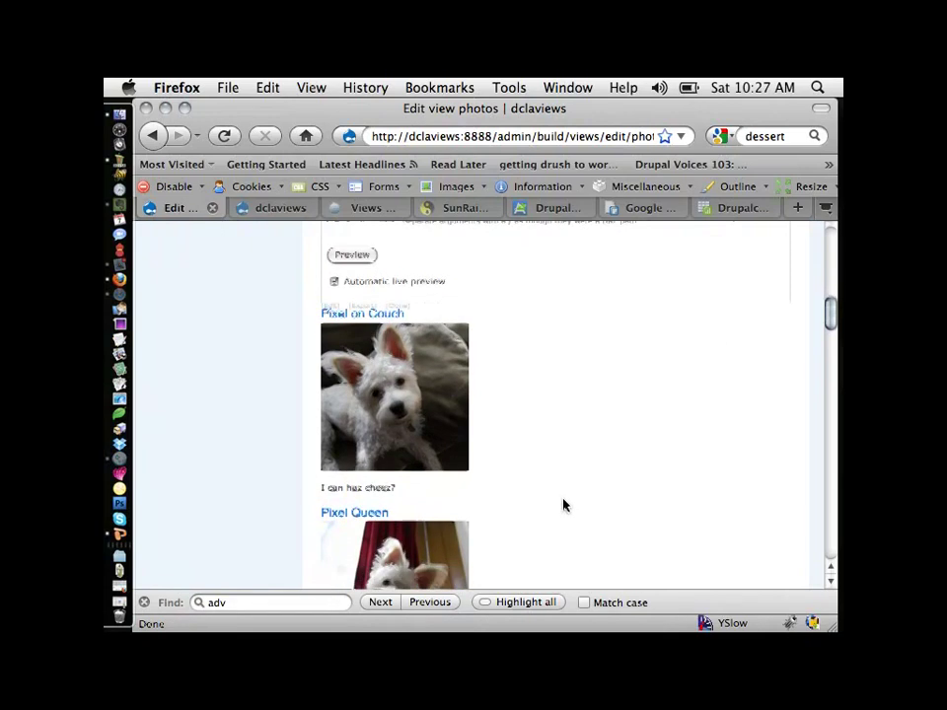
pyautogui.scroll(4, 563, 505)
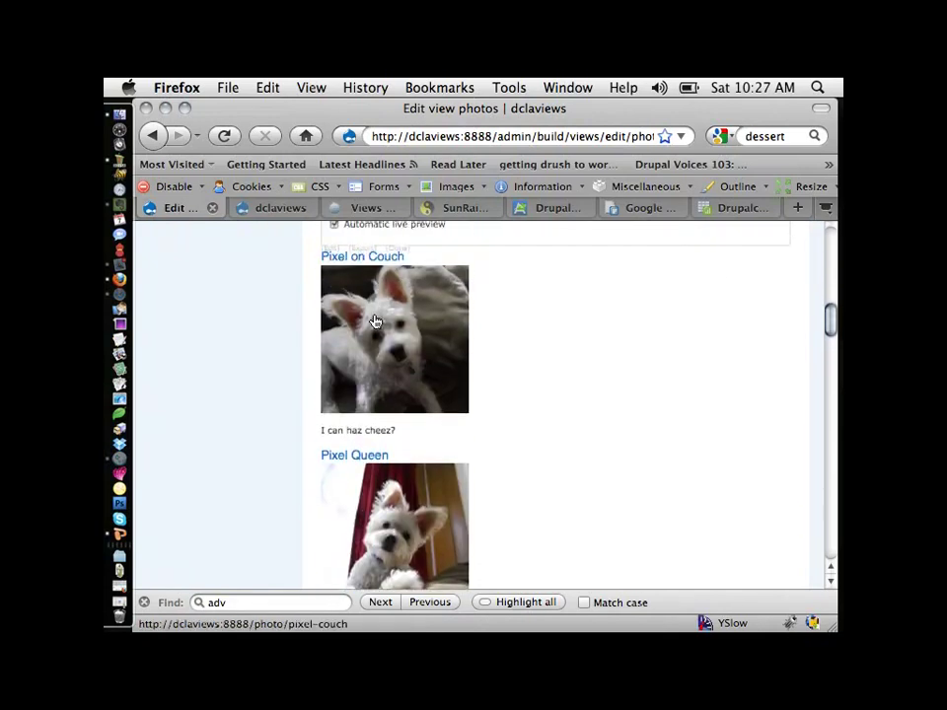
pyautogui.scroll(-15, 410, 370)
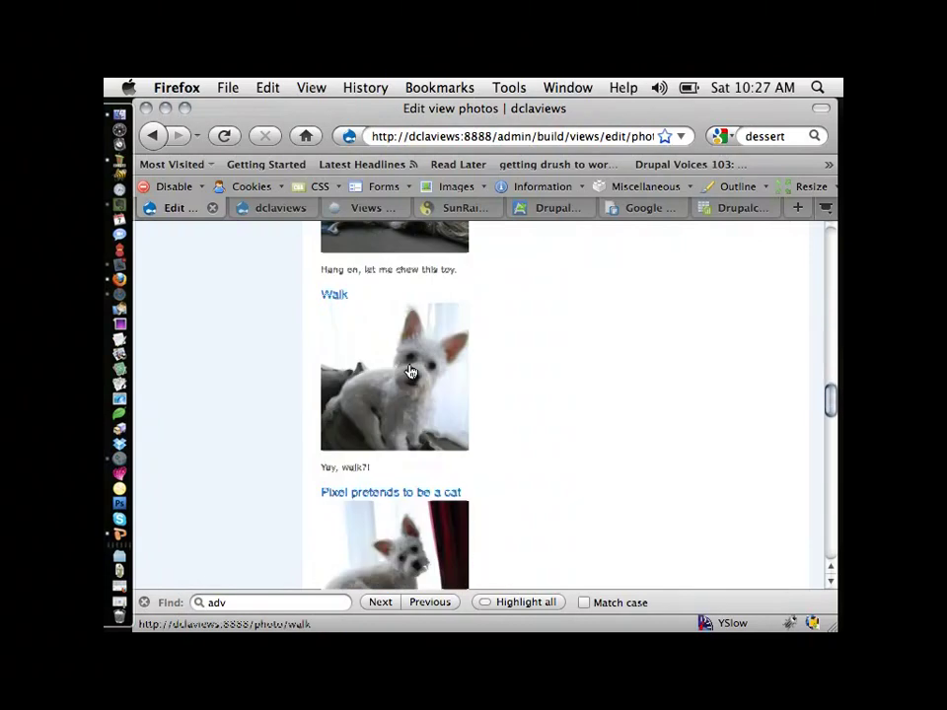
pyautogui.scroll(10, 410, 370)
pyautogui.scroll(-2, 386, 489)
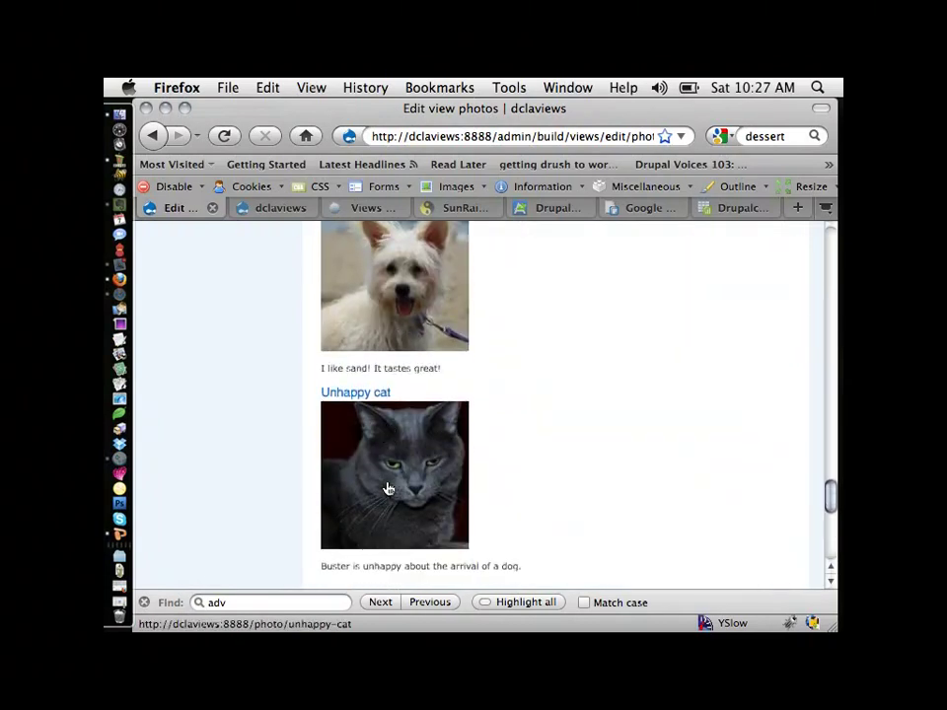
pyautogui.scroll(-3, 464, 452)
pyautogui.scroll(10, 466, 453)
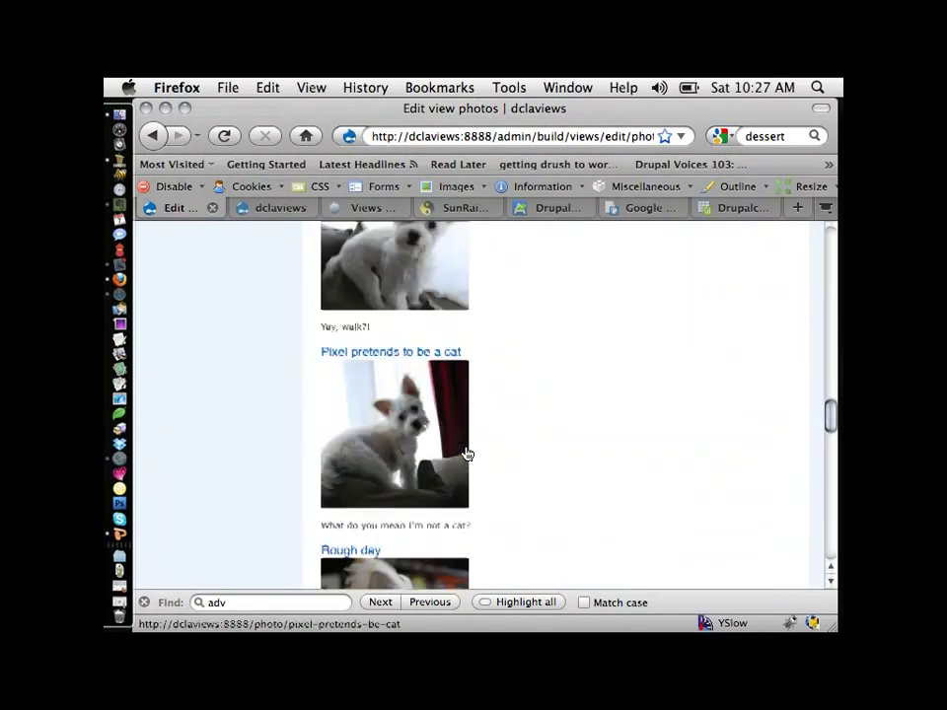
pyautogui.scroll(8, 468, 454)
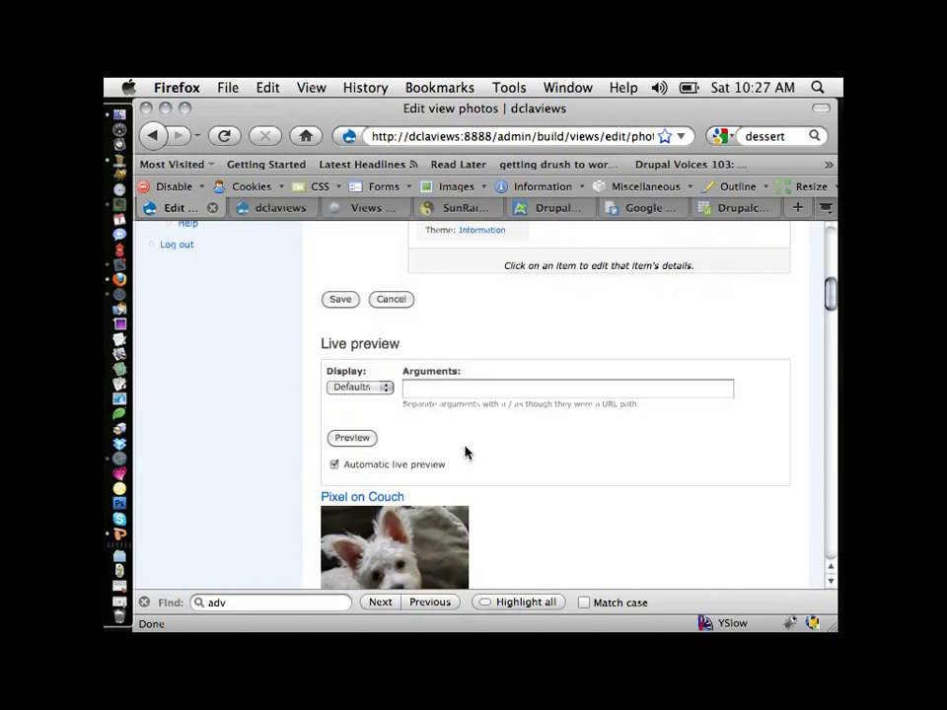
pyautogui.scroll(10, 613, 381)
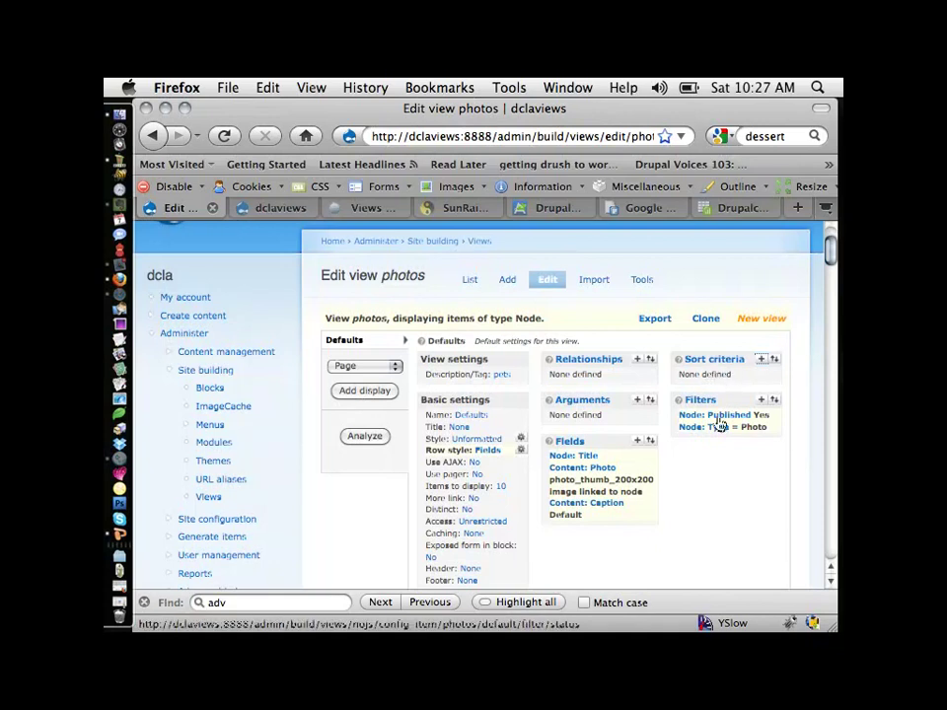
# - Add Taxonomy: Term and Node: Title as sort criteria for the photos view's Defaults display
pyautogui.scroll(3, 713, 431)
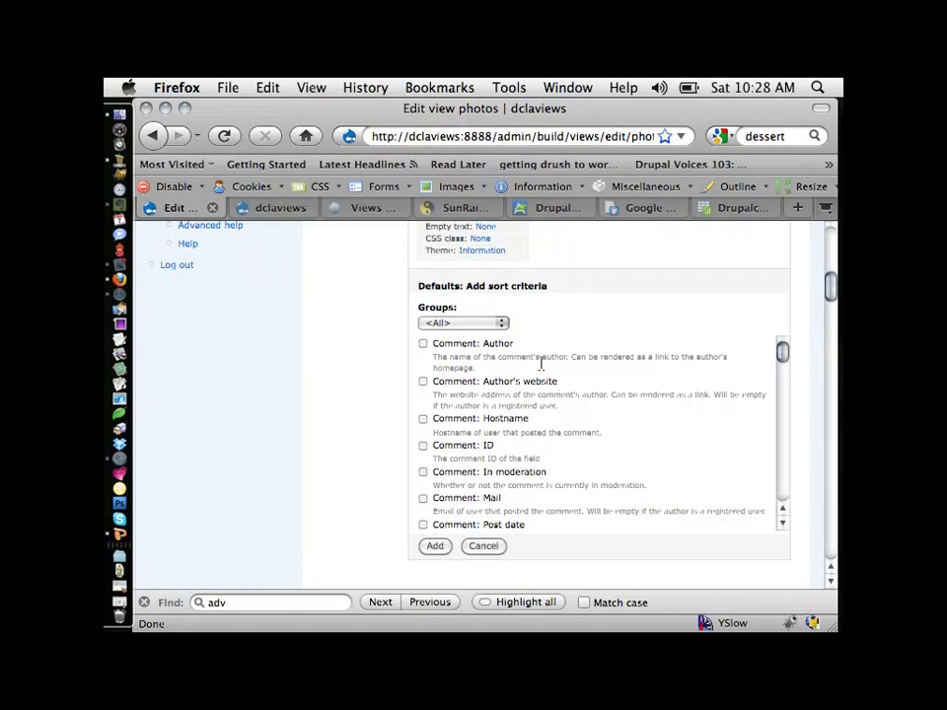
pyautogui.click(480, 324)
pyautogui.click(466, 410)
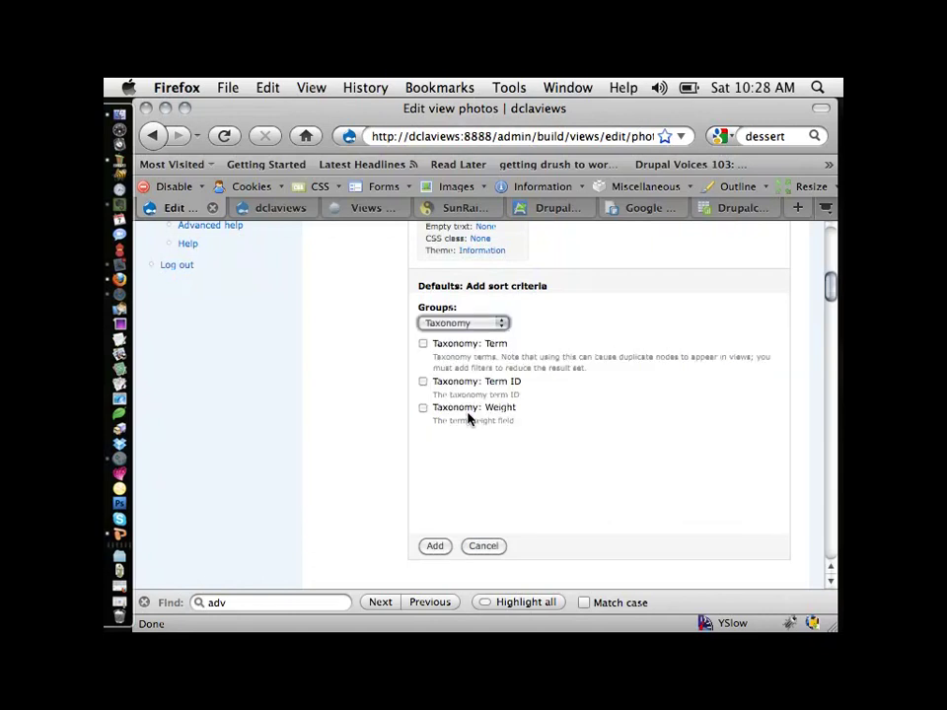
pyautogui.click(423, 344)
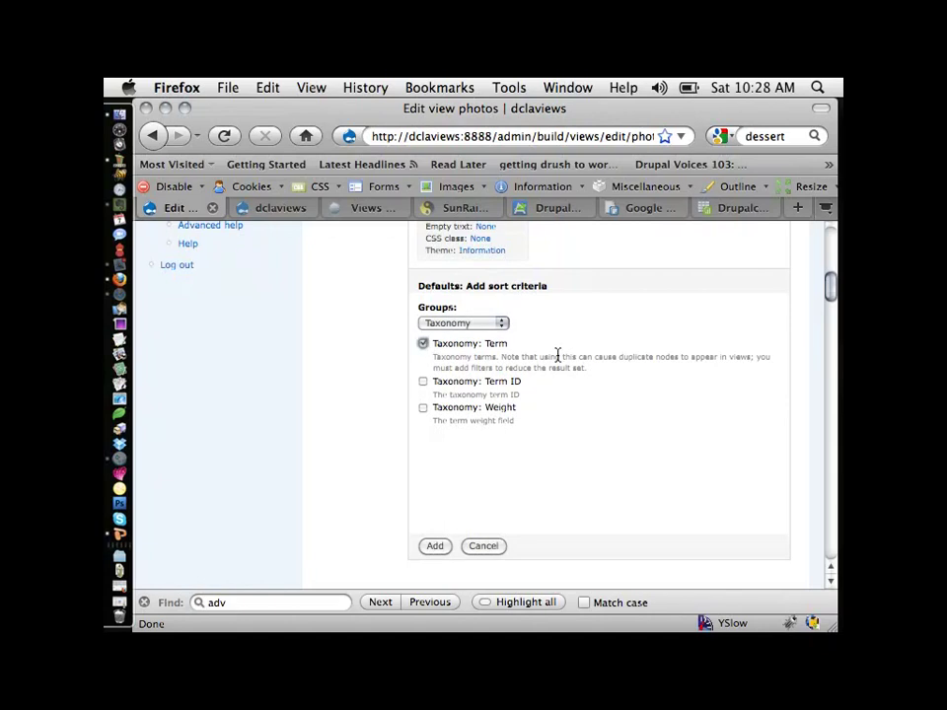
pyautogui.click(449, 323)
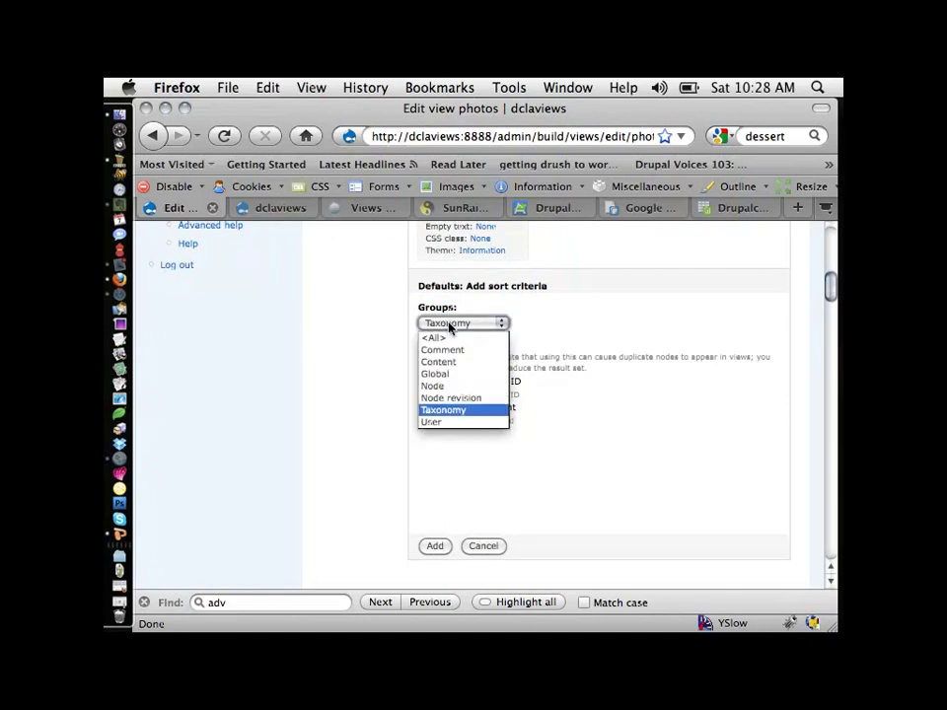
pyautogui.click(450, 385)
pyautogui.scroll(-3, 444, 399)
pyautogui.scroll(-2, 444, 403)
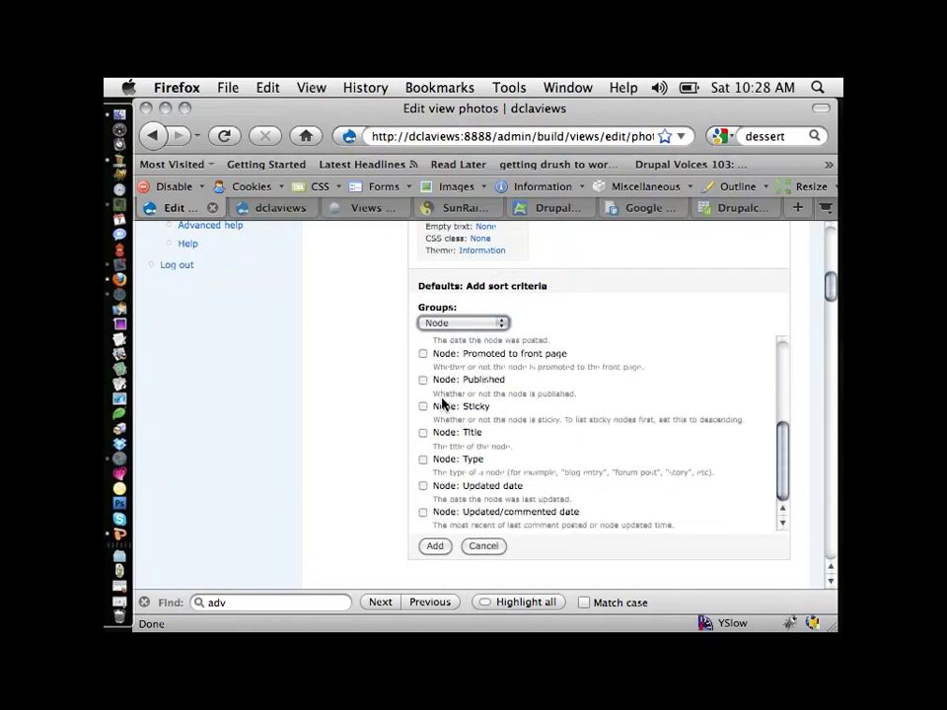
pyautogui.click(422, 432)
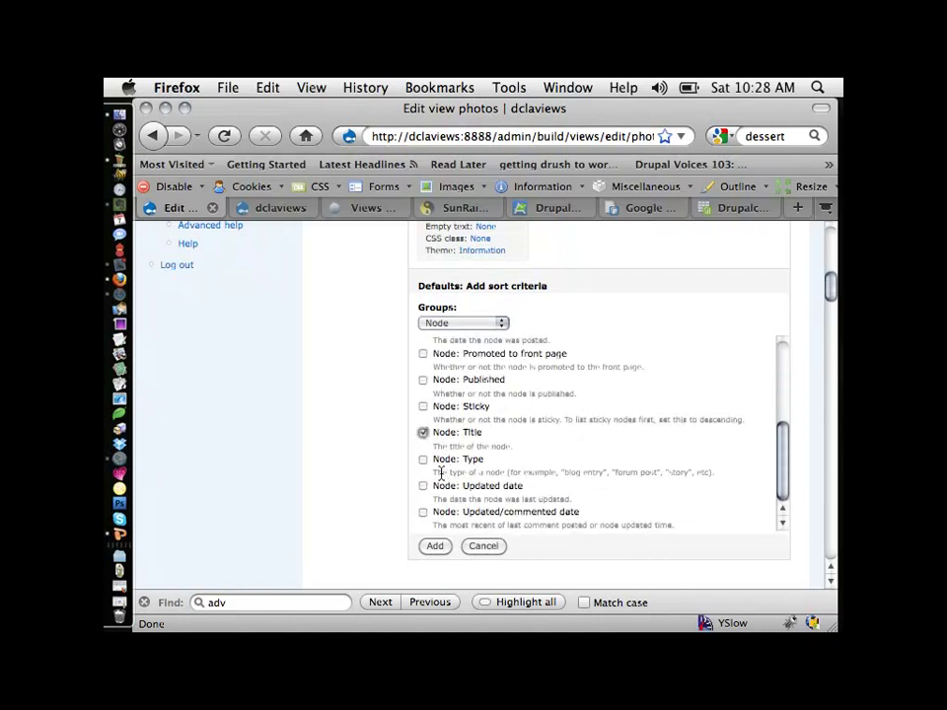
pyautogui.click(434, 545)
# - Apply ascending sort order to both the Node: Title and Taxonomy: Term criteria
pyautogui.scroll(1, 433, 537)
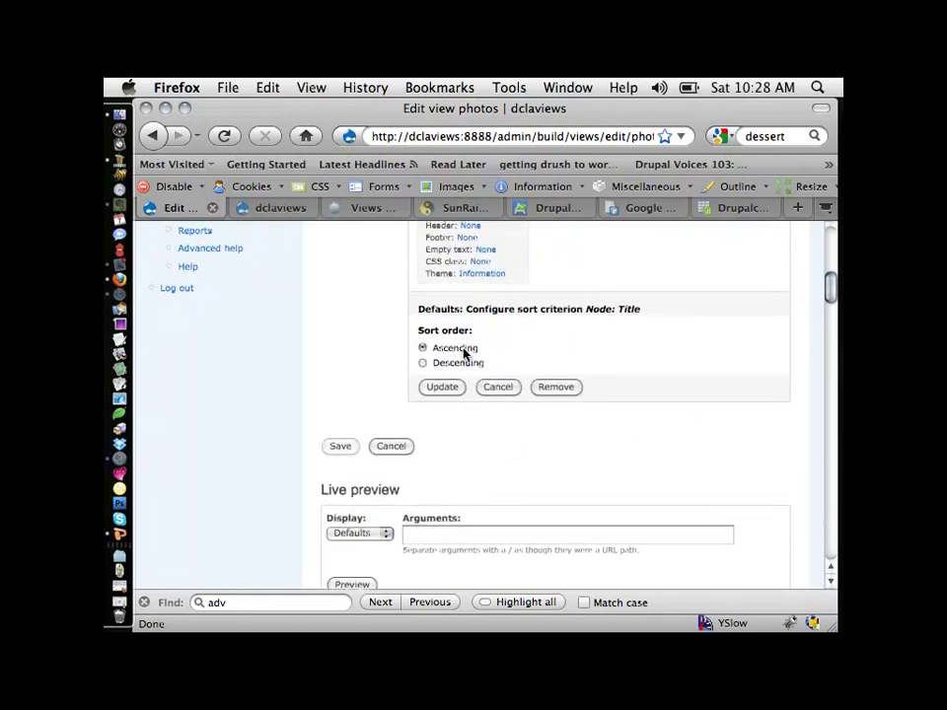
pyautogui.click(450, 388)
pyautogui.click(445, 391)
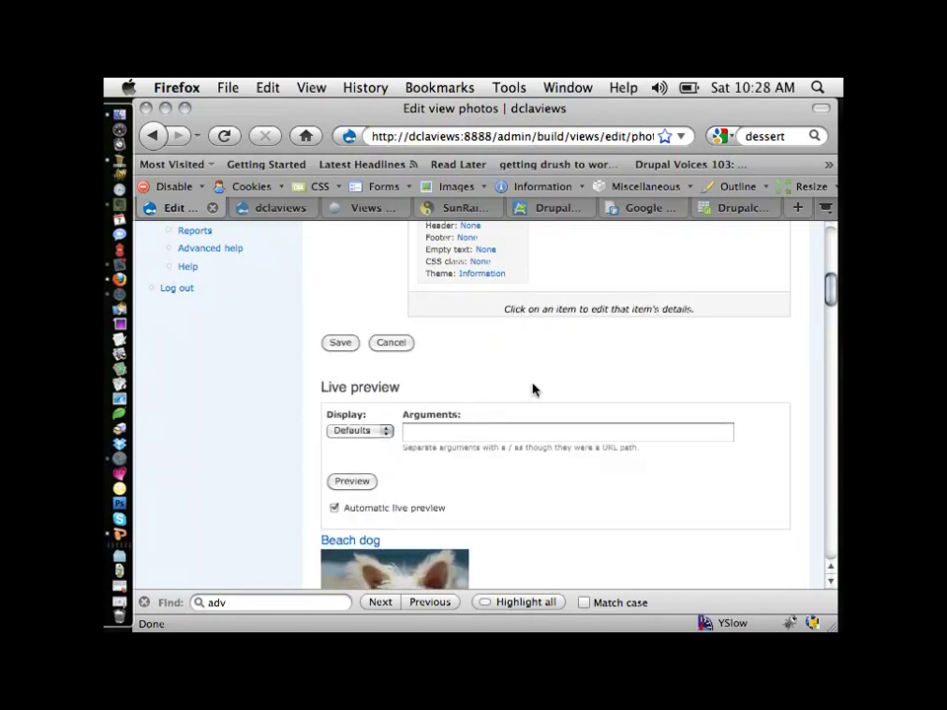
# - Compare the order of the photos in the live preview with the sequence of the two sort criteria
pyautogui.scroll(-17, 533, 389)
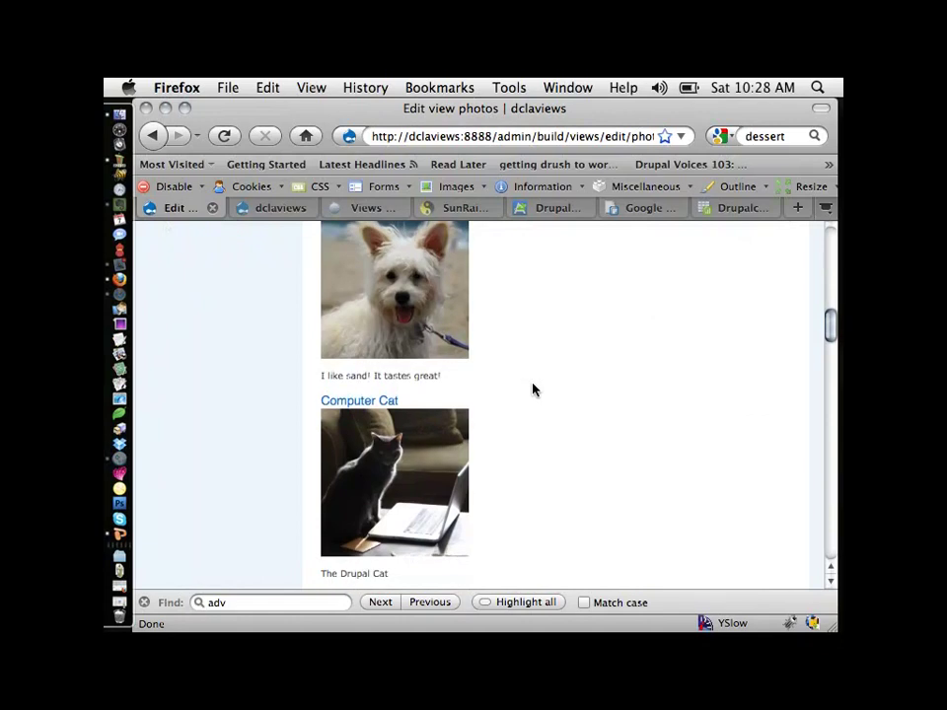
pyautogui.scroll(20, 533, 389)
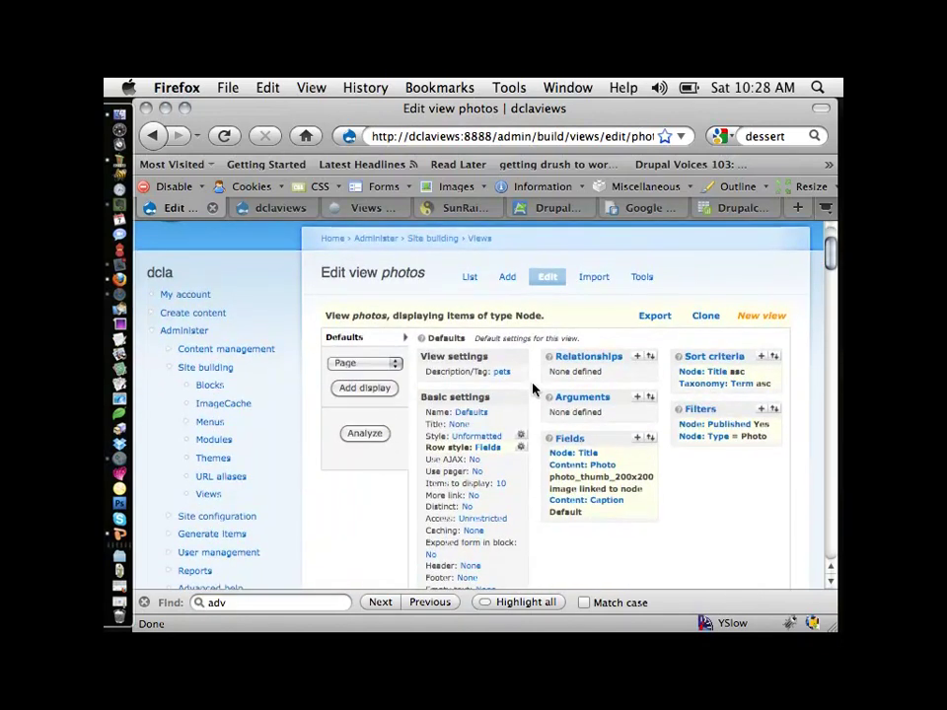
pyautogui.scroll(-8, 533, 390)
pyautogui.scroll(-4, 532, 390)
pyautogui.scroll(1, 533, 390)
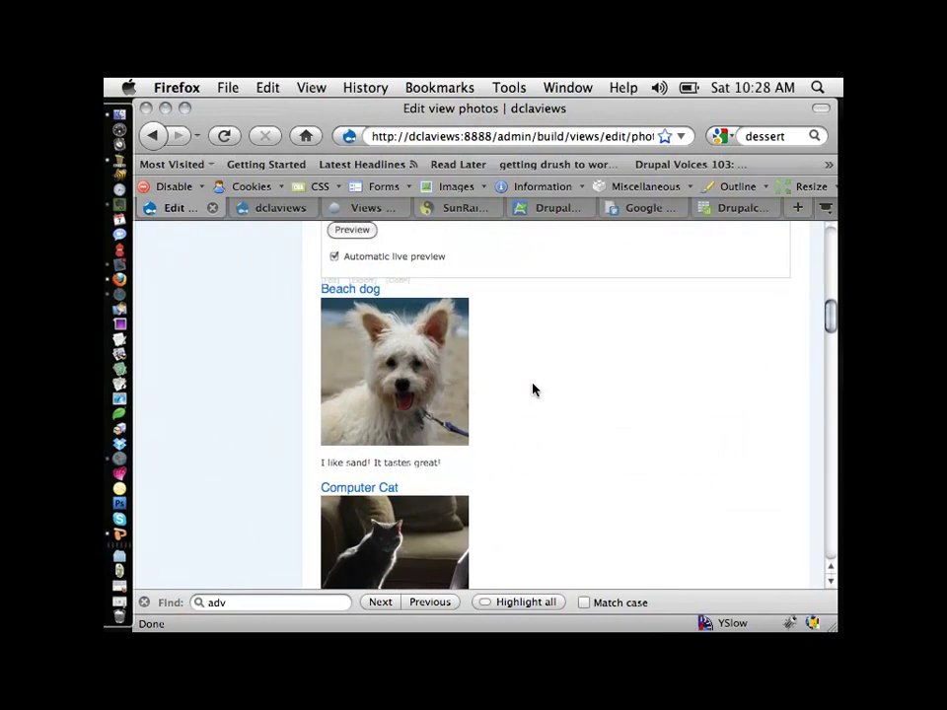
pyautogui.scroll(-4, 516, 465)
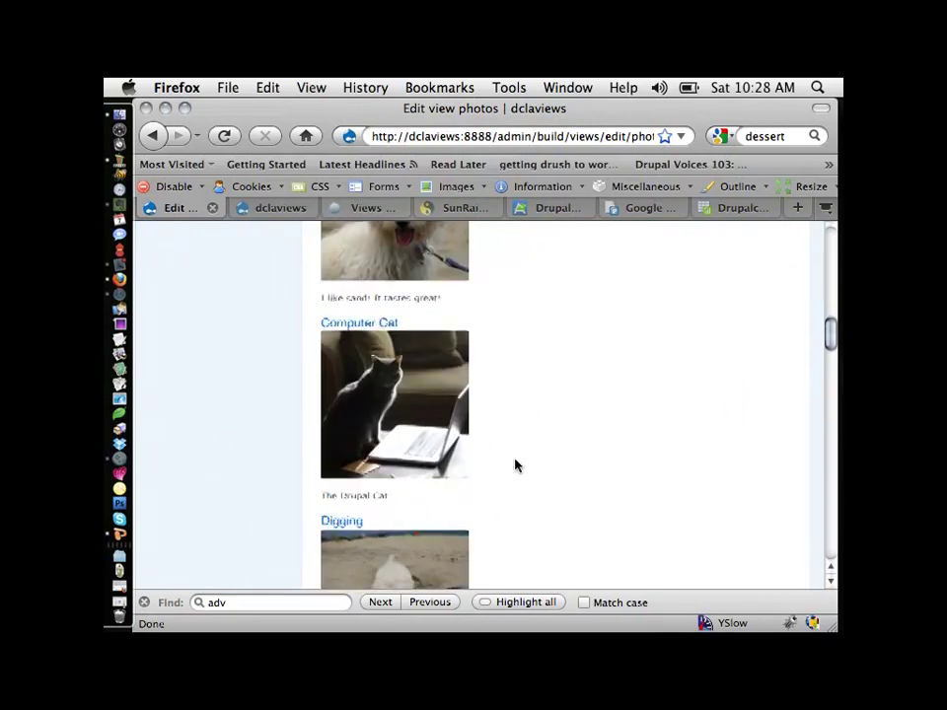
pyautogui.scroll(1, 515, 466)
pyautogui.scroll(1, 515, 465)
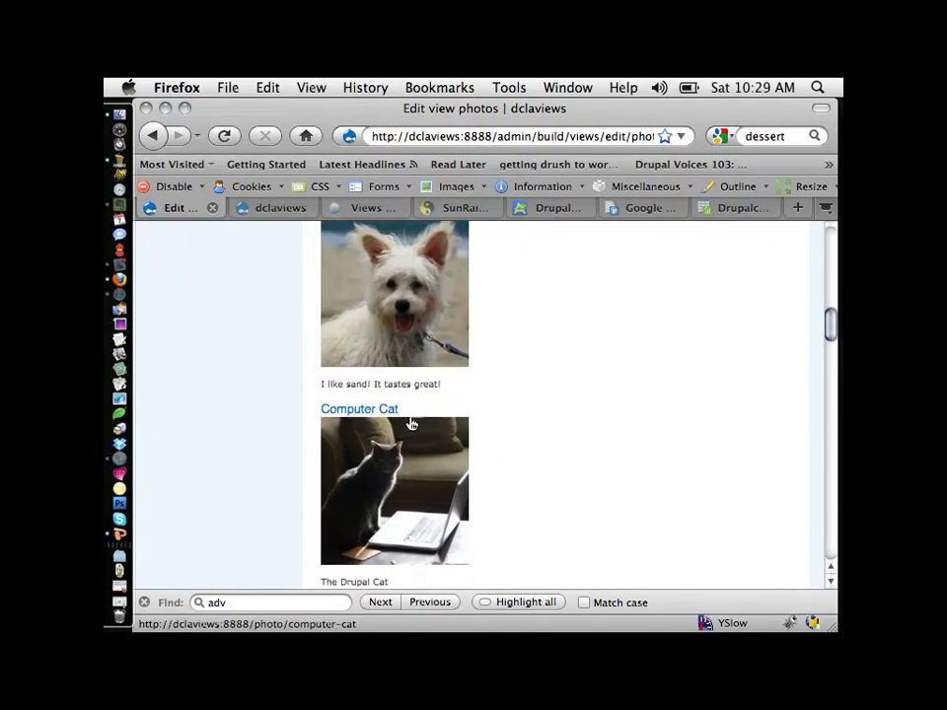
pyautogui.scroll(2, 464, 474)
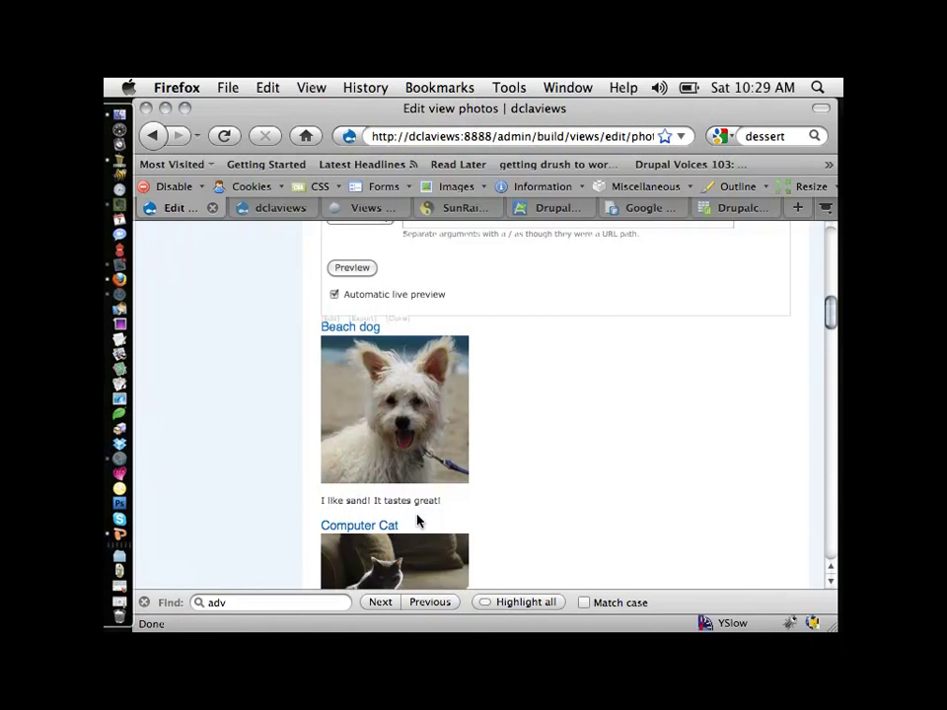
pyautogui.scroll(-1, 416, 521)
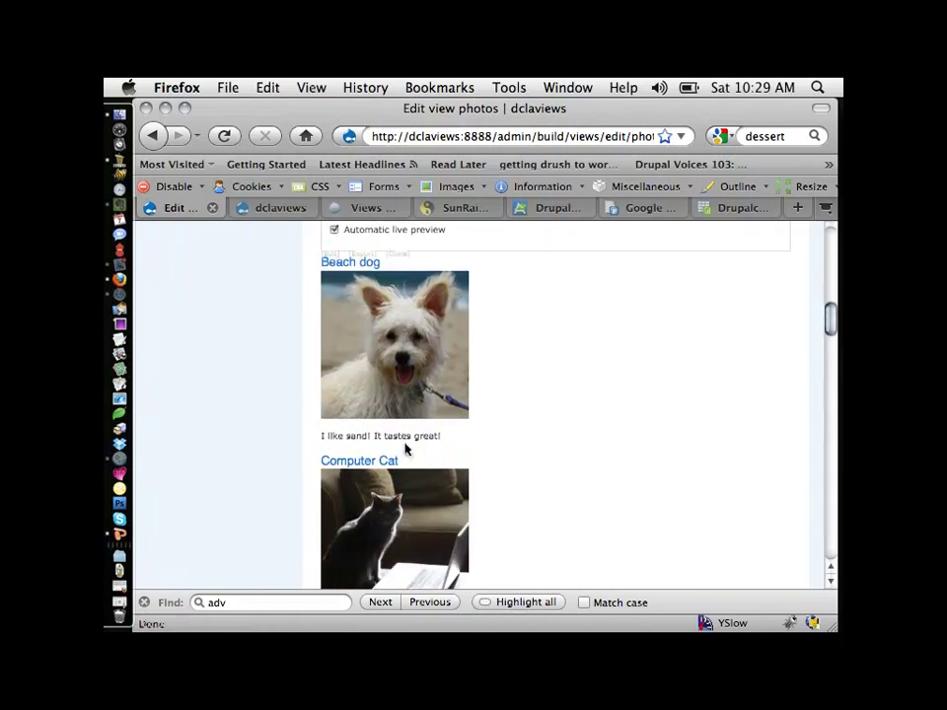
pyautogui.scroll(-3, 401, 492)
pyautogui.scroll(-2, 402, 496)
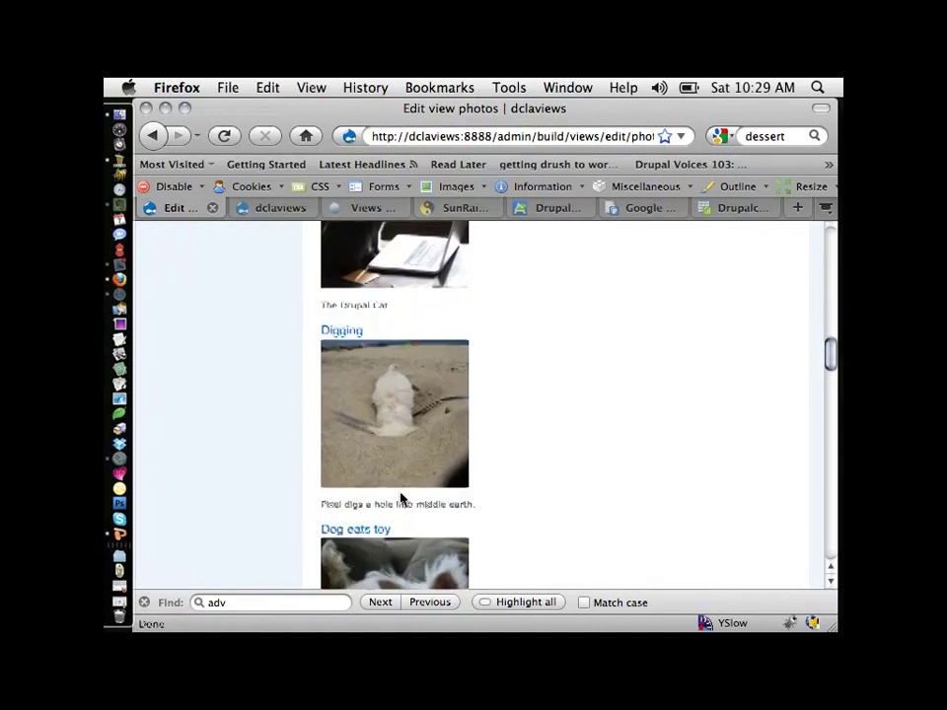
pyautogui.scroll(-2, 402, 498)
pyautogui.scroll(12, 401, 500)
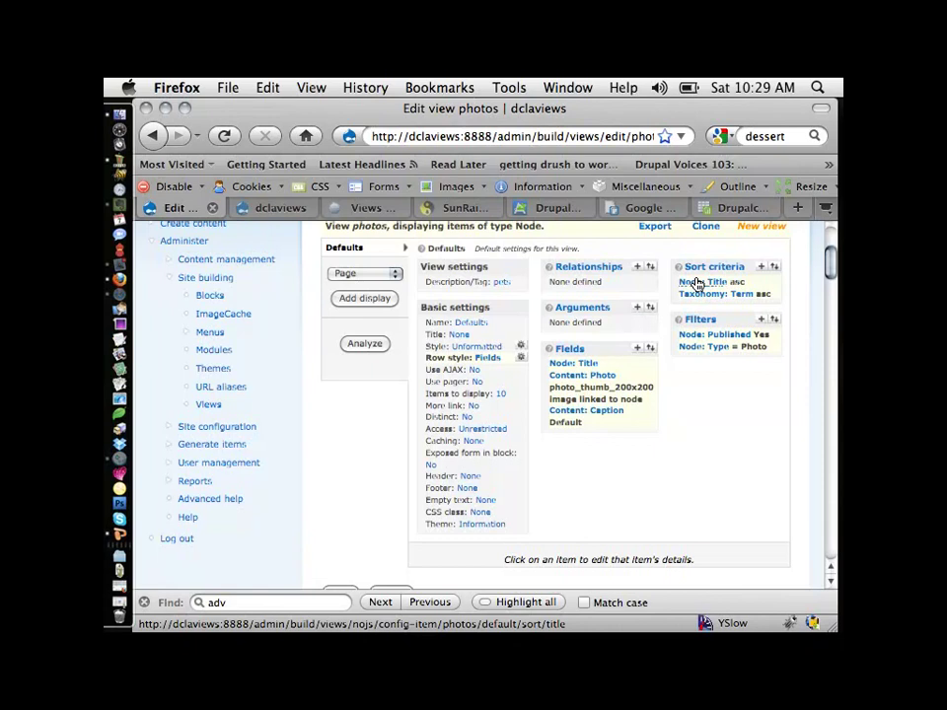
pyautogui.scroll(-10, 620, 494)
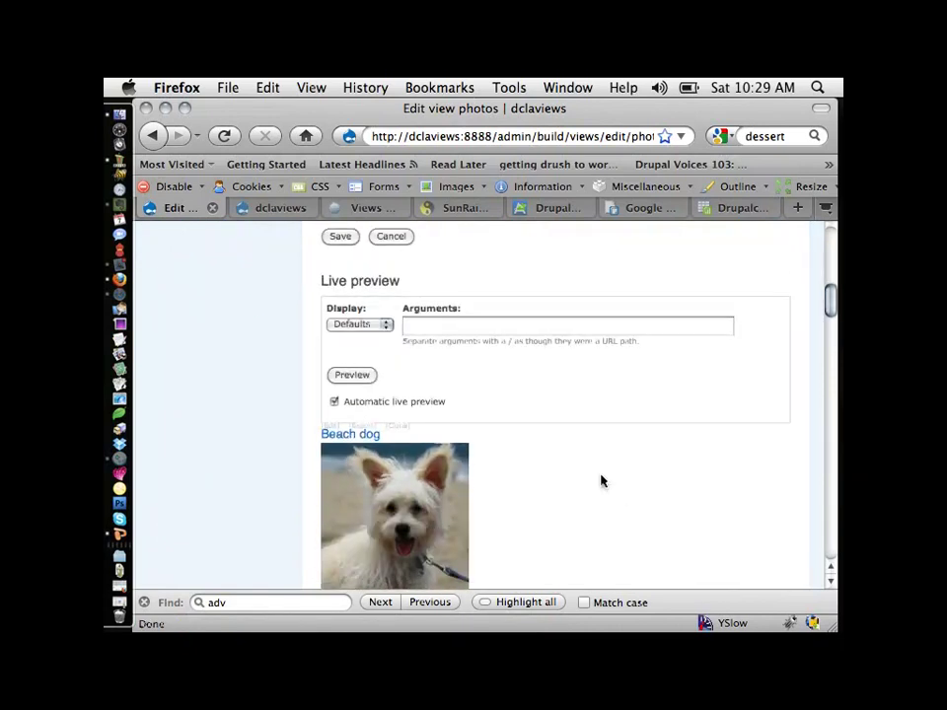
pyautogui.scroll(-5, 378, 454)
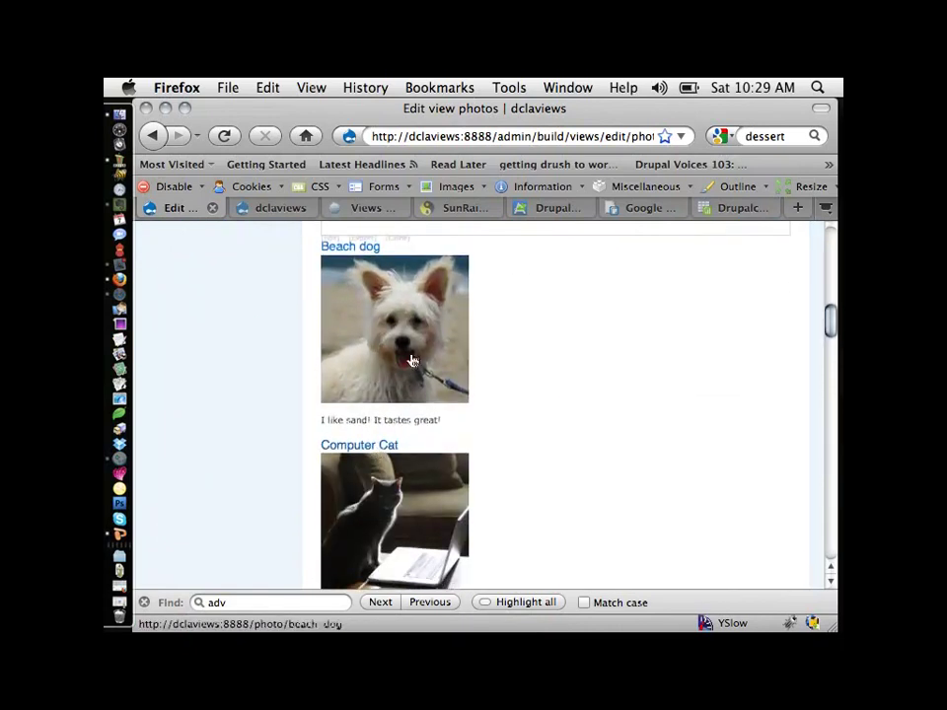
pyautogui.scroll(-5, 354, 447)
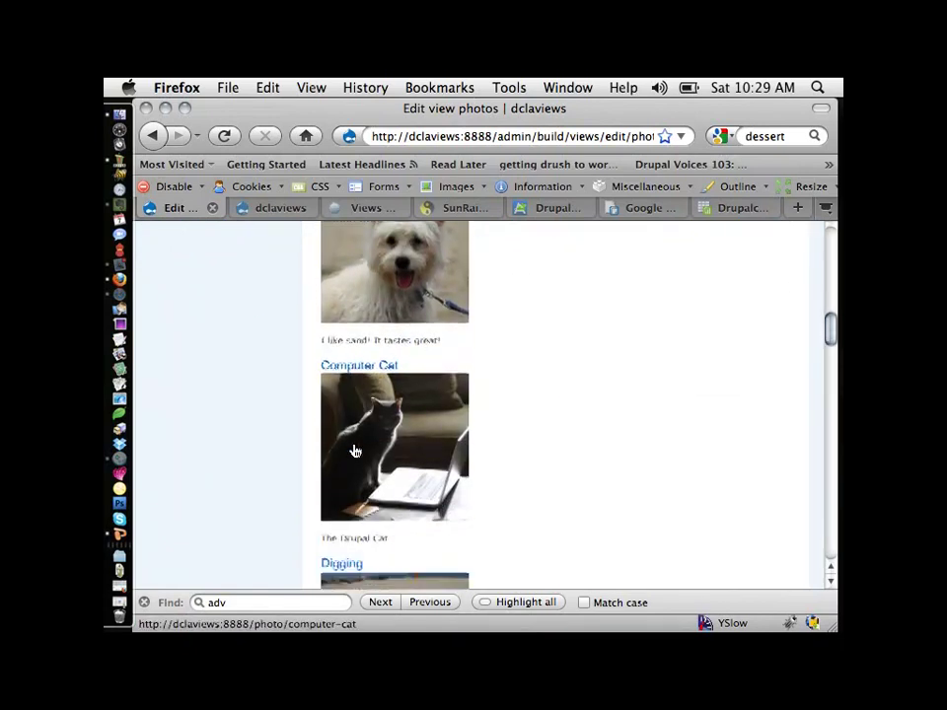
pyautogui.scroll(-5, 355, 451)
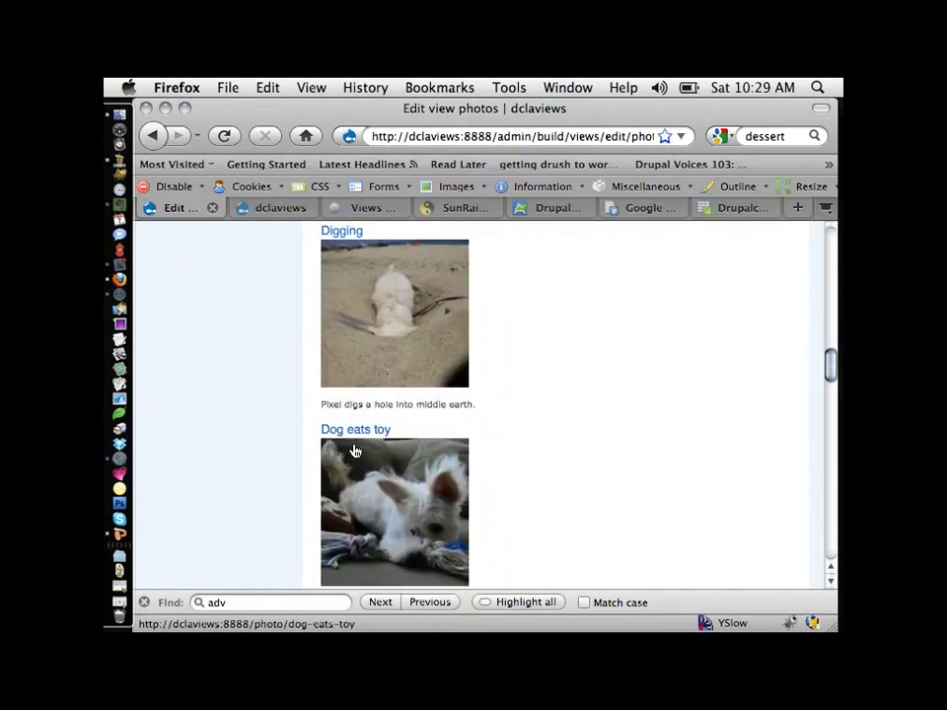
# - Rearrange the sort criteria so Taxonomy: Term comes before Node: Title, apply the new order and check the live preview
pyautogui.scroll(20, 355, 451)
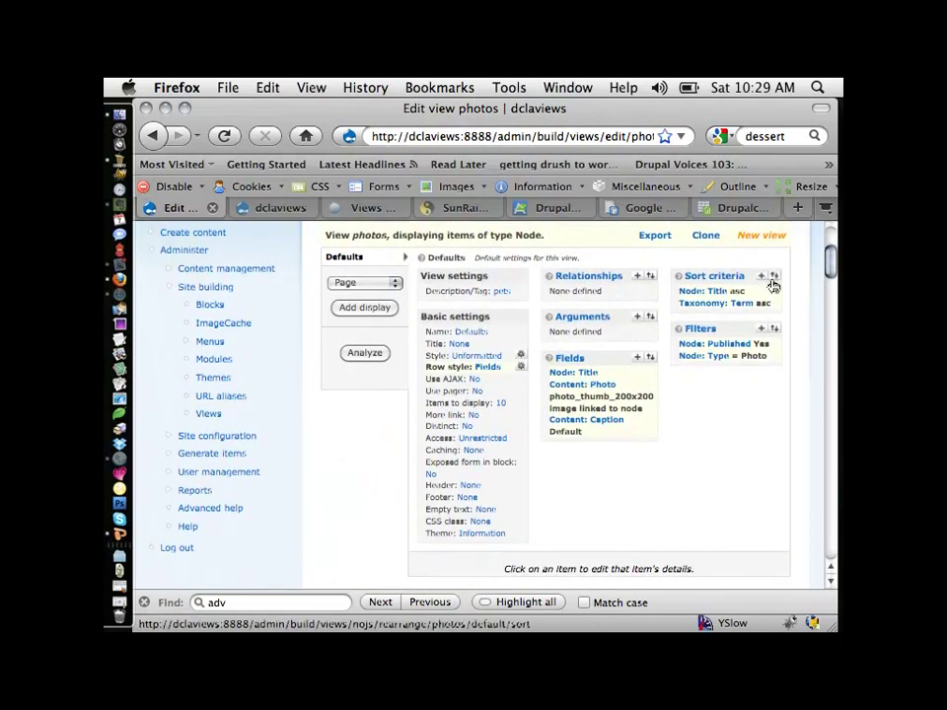
pyautogui.click(774, 275)
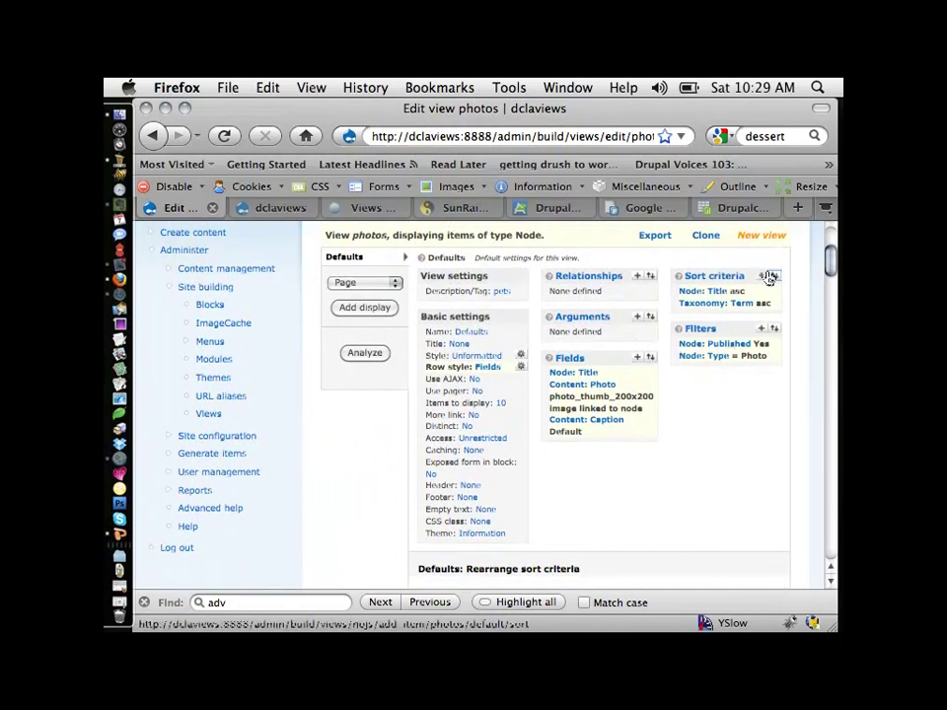
pyautogui.scroll(-5, 671, 396)
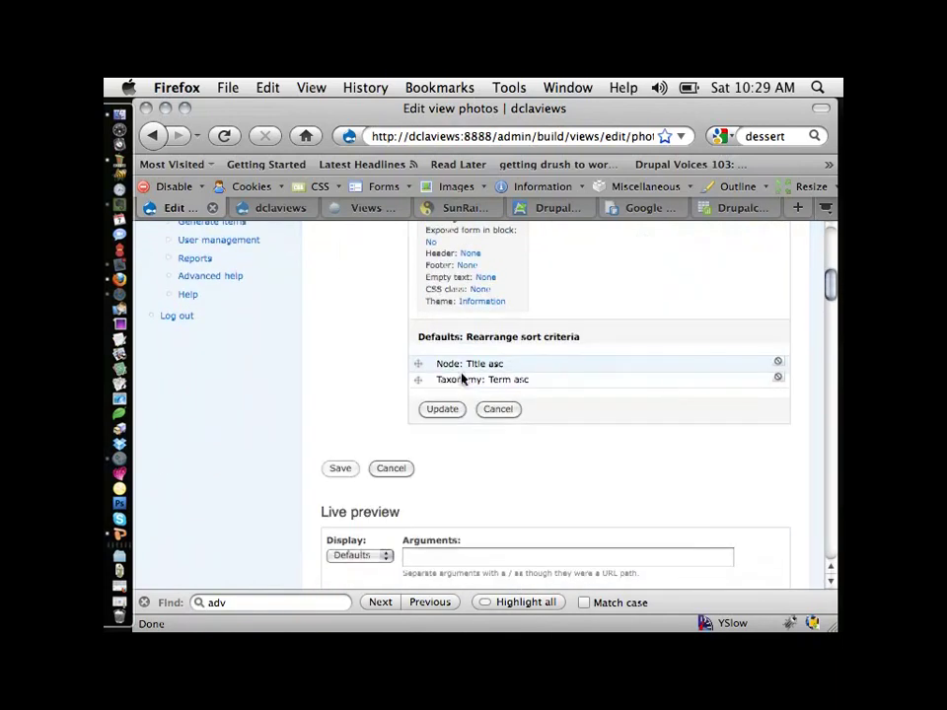
pyautogui.moveTo(420, 379); pyautogui.dragTo(422, 366)
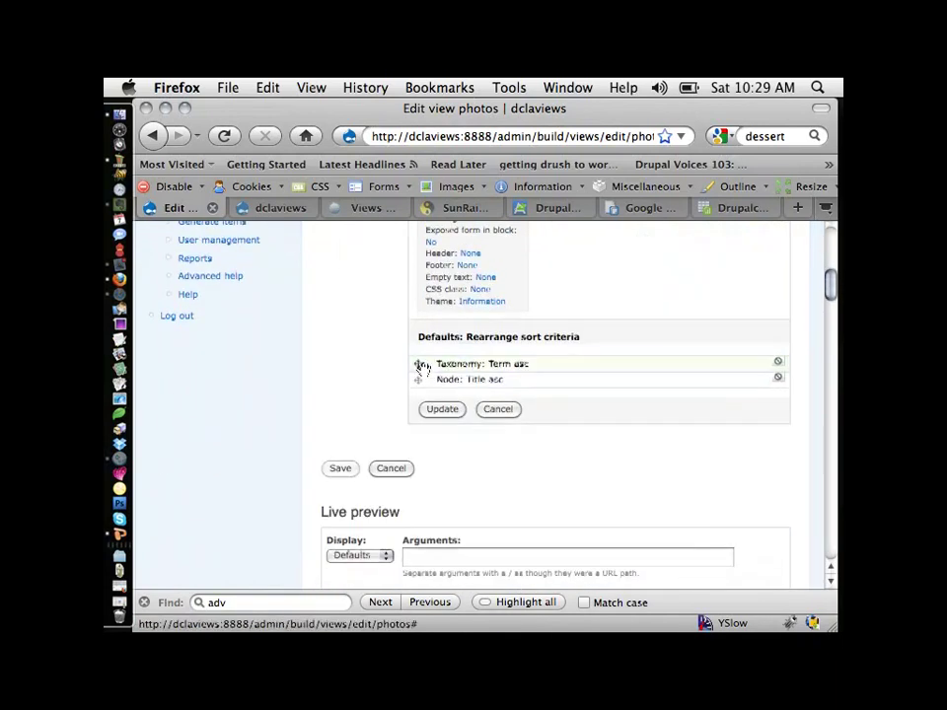
pyautogui.click(444, 409)
pyautogui.scroll(-5, 450, 413)
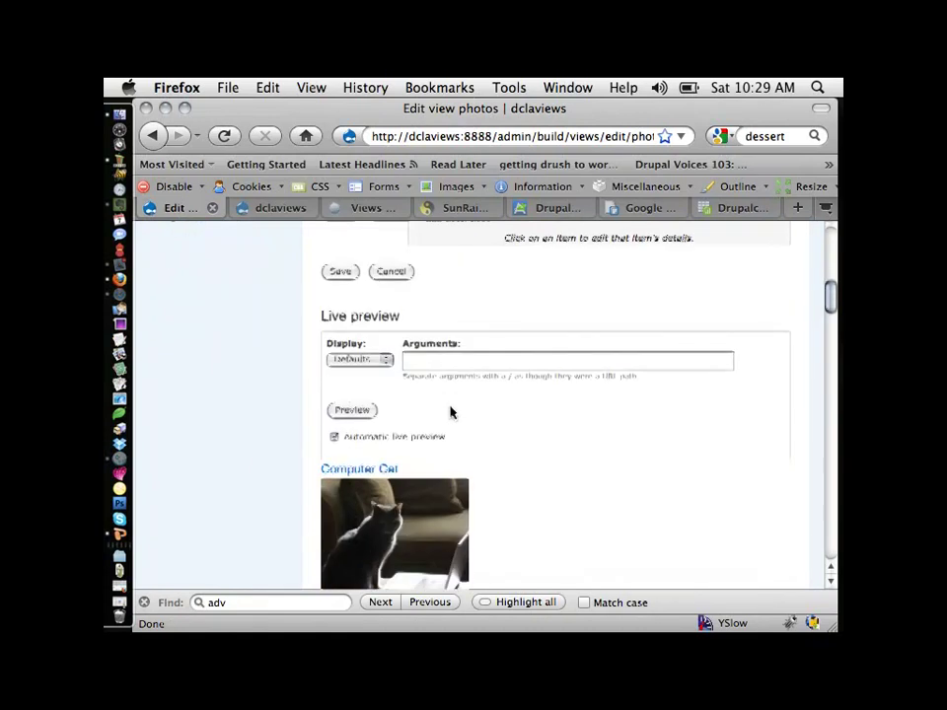
pyautogui.scroll(-8, 450, 413)
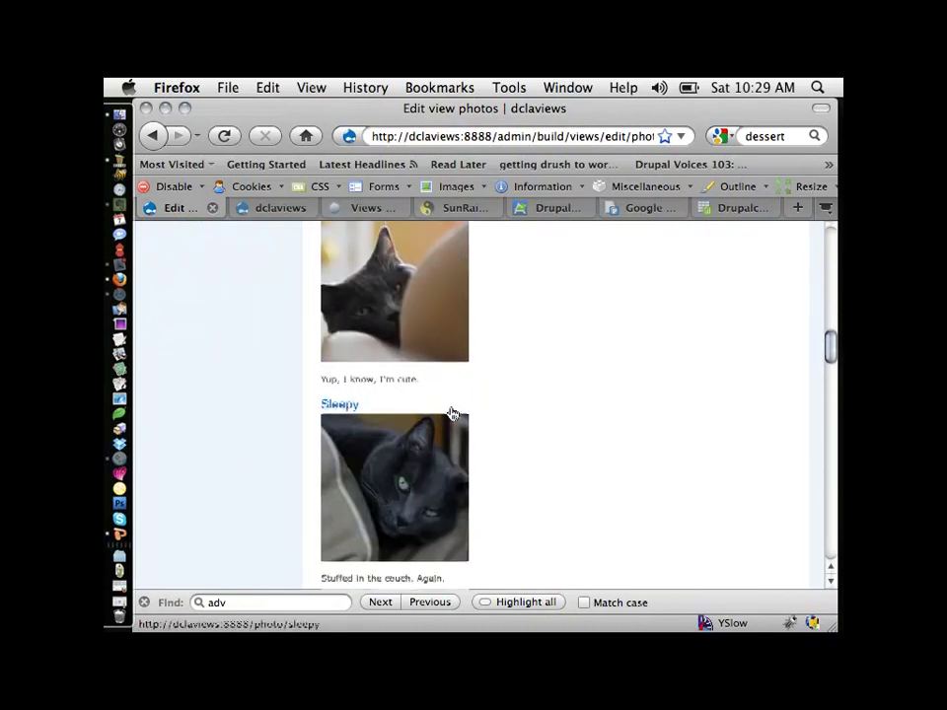
# - Examine the order of the cat and dog photos in the live preview against the view's sort criteria and settings
pyautogui.scroll(-7, 450, 413)
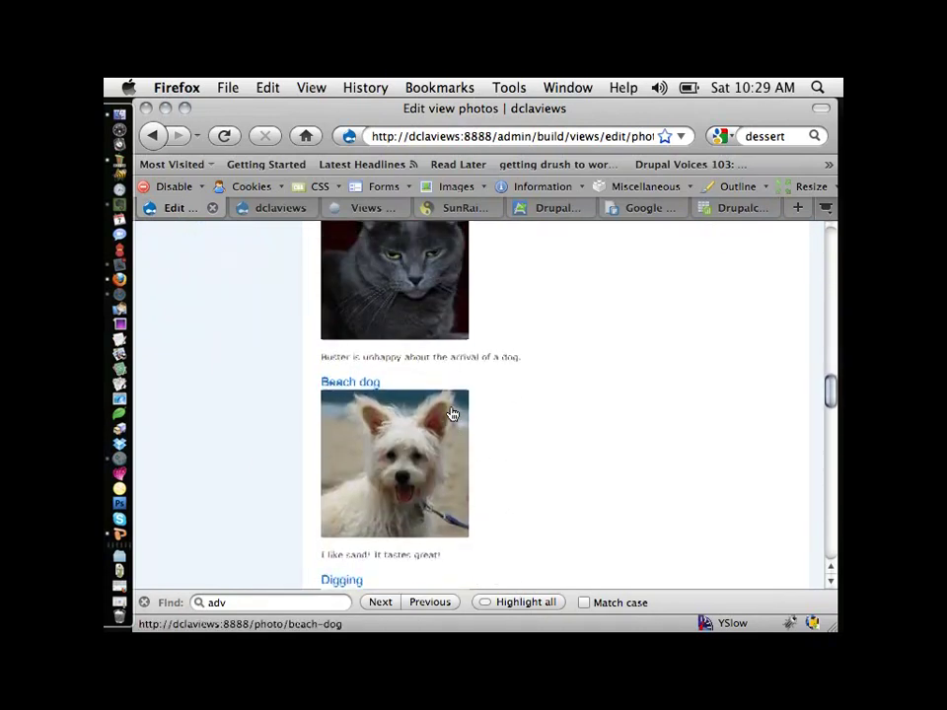
pyautogui.scroll(-4, 450, 412)
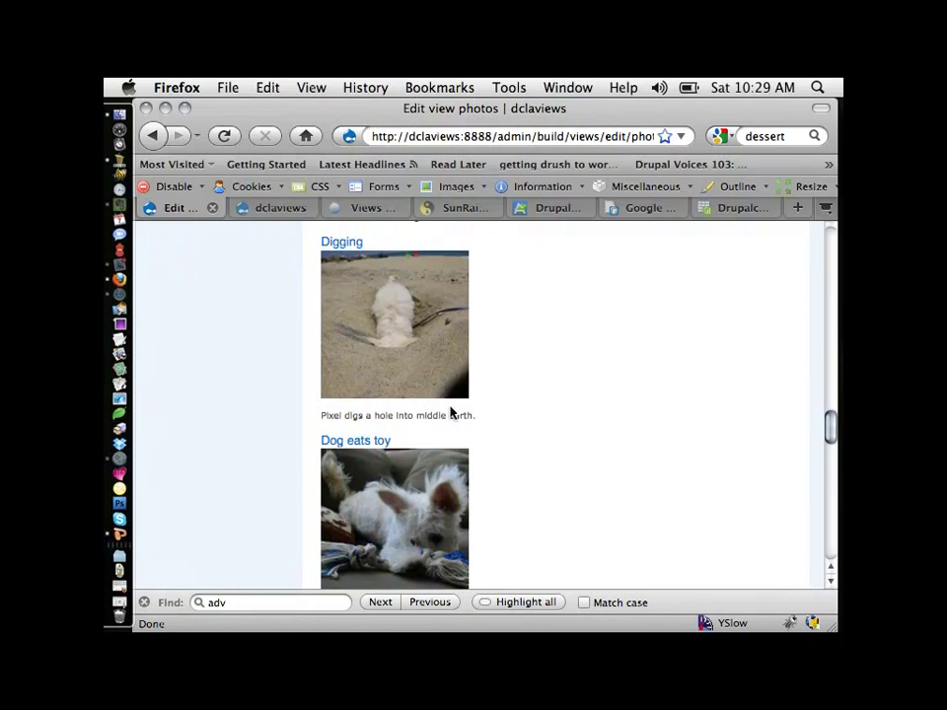
pyautogui.scroll(2, 450, 412)
pyautogui.scroll(3, 338, 355)
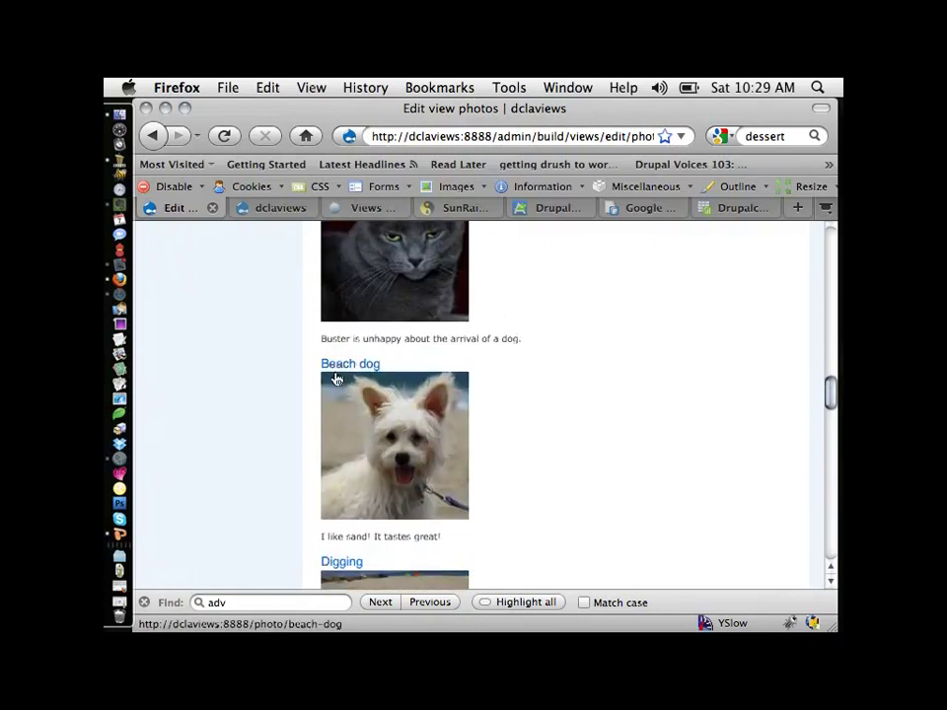
pyautogui.scroll(-1, 468, 504)
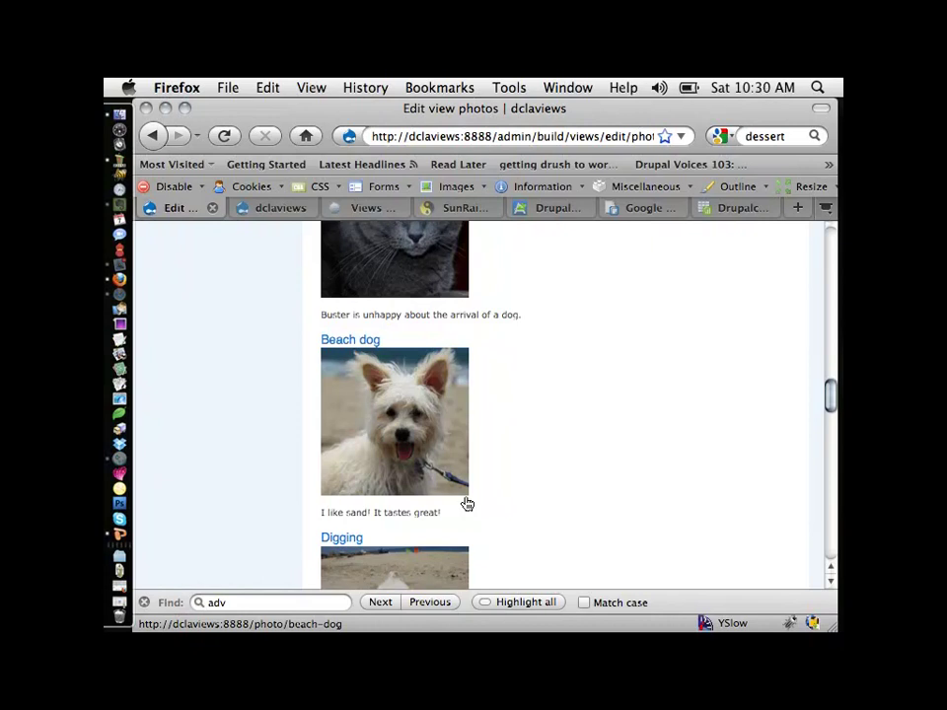
pyautogui.scroll(15, 467, 504)
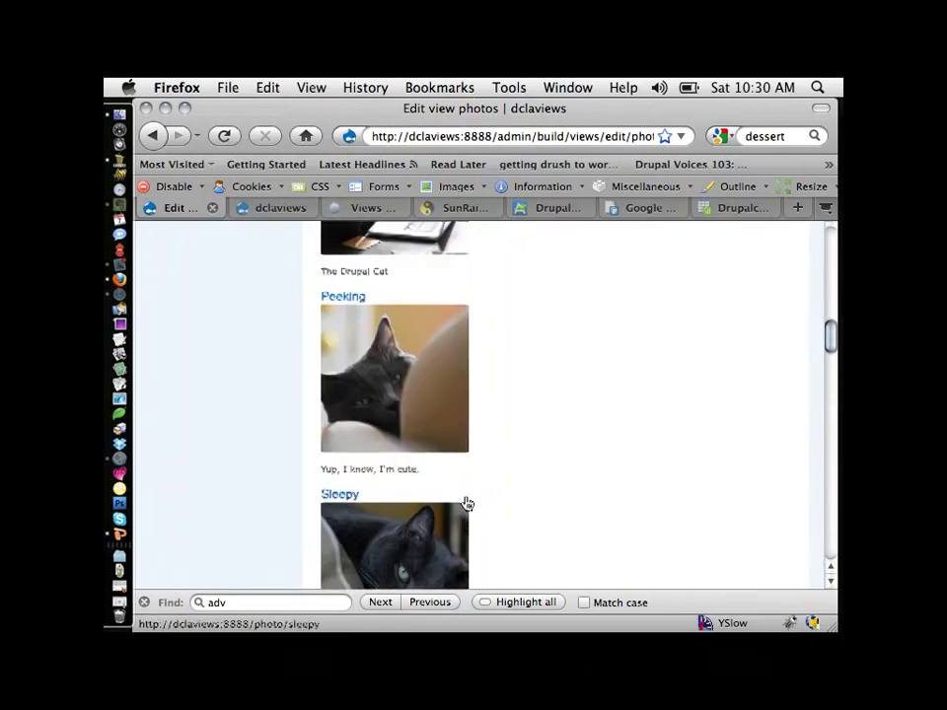
pyautogui.scroll(10, 467, 505)
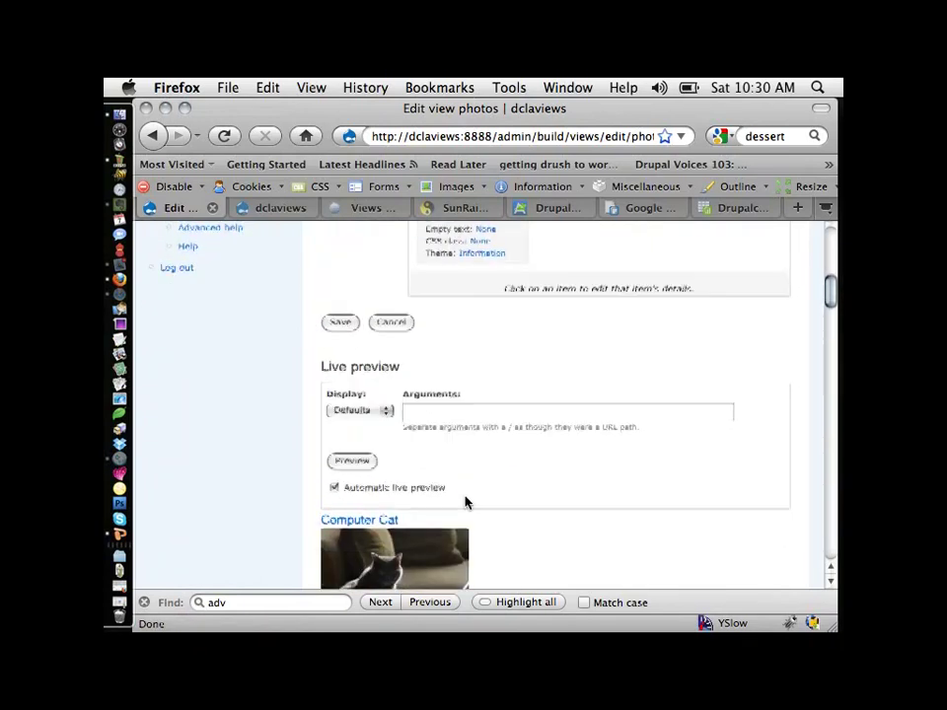
pyautogui.scroll(4, 466, 504)
pyautogui.scroll(-2, 467, 504)
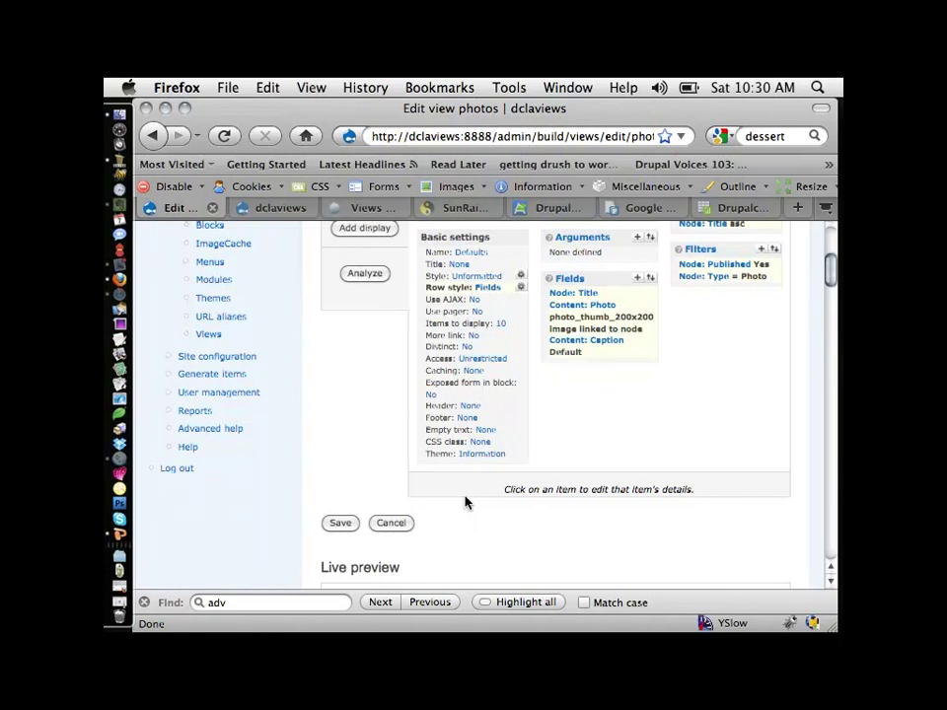
pyautogui.scroll(-4, 467, 504)
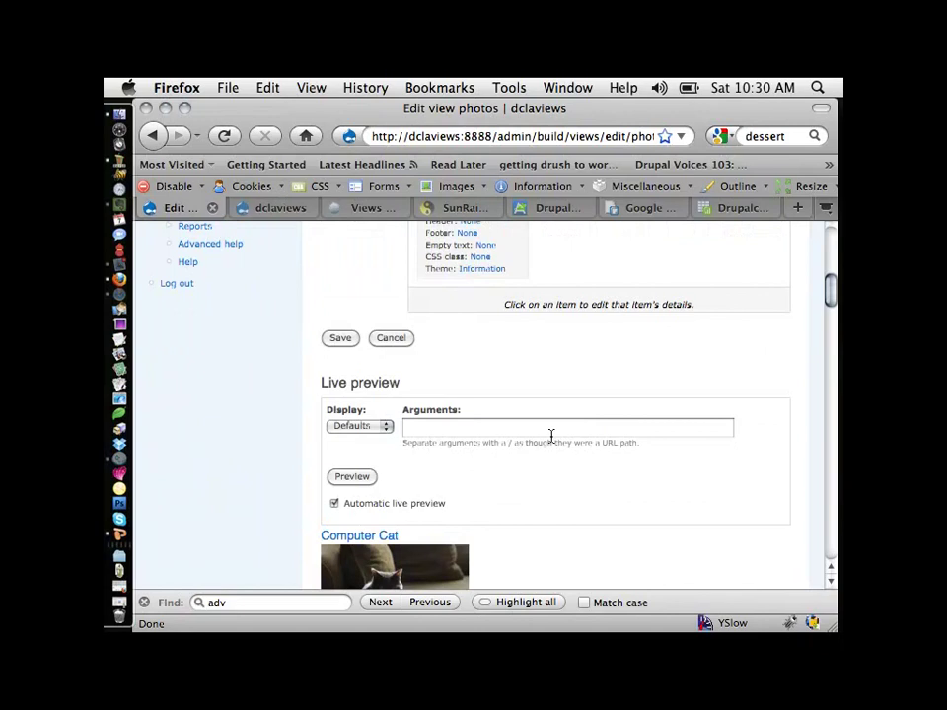
pyautogui.scroll(4, 552, 435)
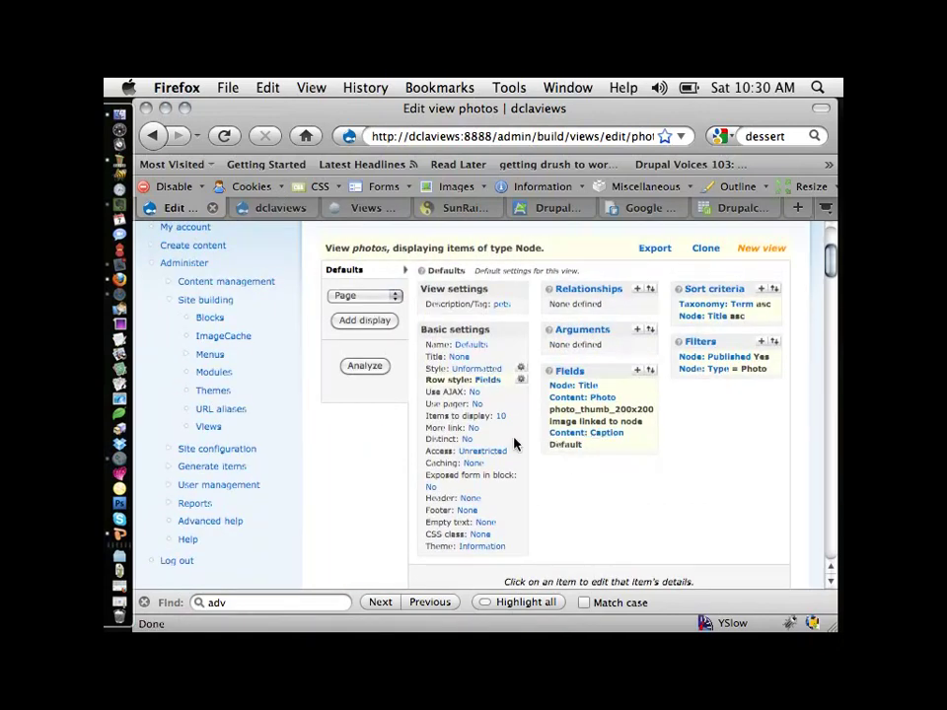
pyautogui.scroll(-2, 514, 444)
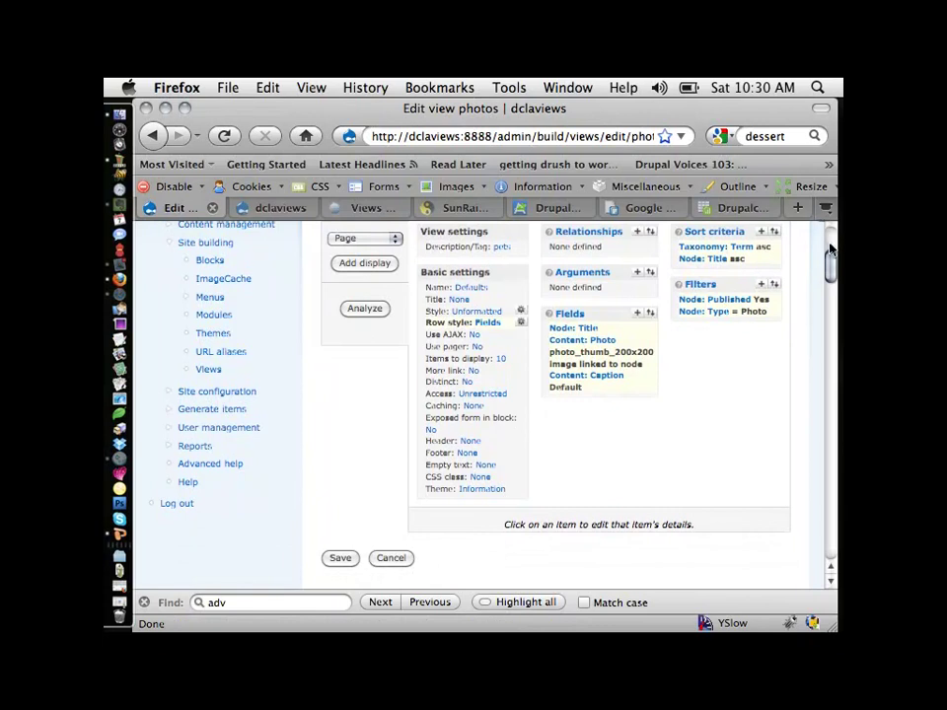
pyautogui.moveTo(831, 258)
pyautogui.mouseDown()
pyautogui.moveTo(829, 518)
pyautogui.moveTo(841, 306)
pyautogui.moveTo(830, 259)
pyautogui.mouseUp()
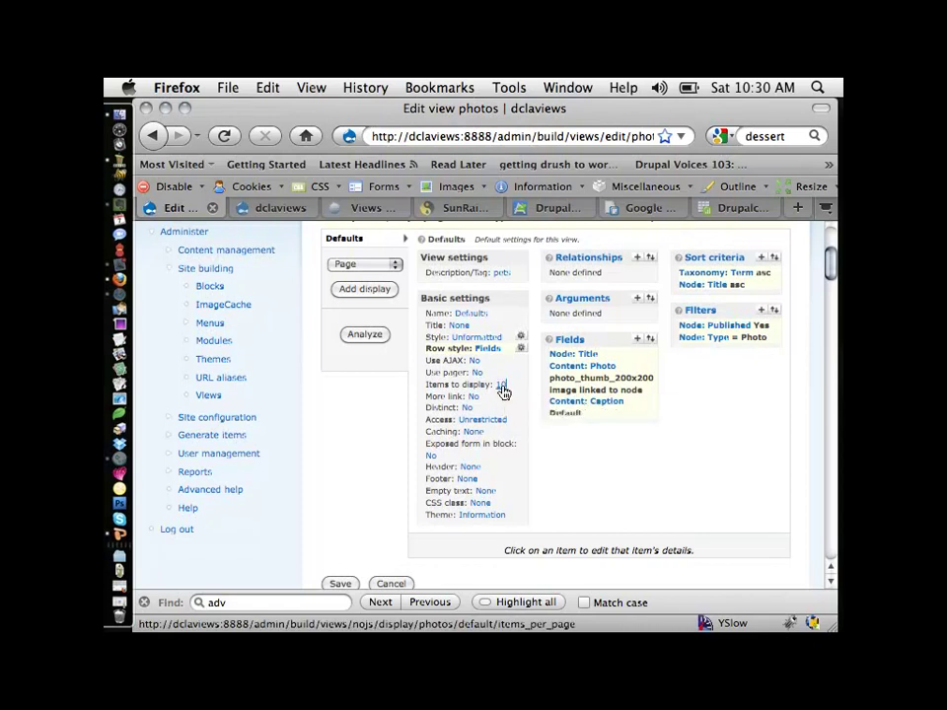
# - Set the number of items to display to 15 for the Defaults display and apply it
pyautogui.click(501, 386)
pyautogui.scroll(-3, 565, 456)
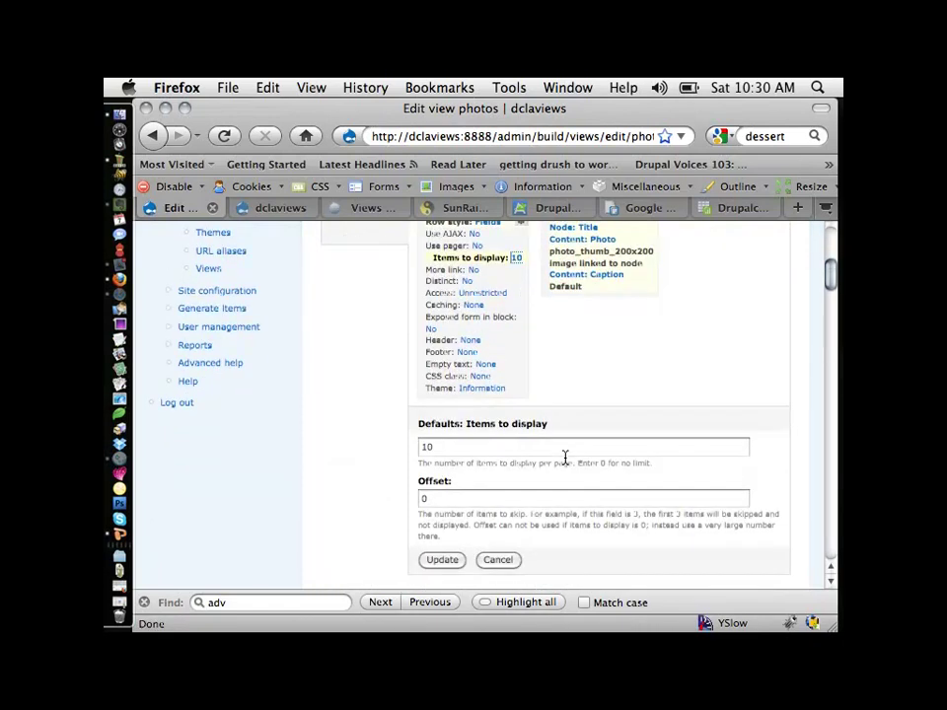
pyautogui.doubleClick(472, 450)
pyautogui.write('0')
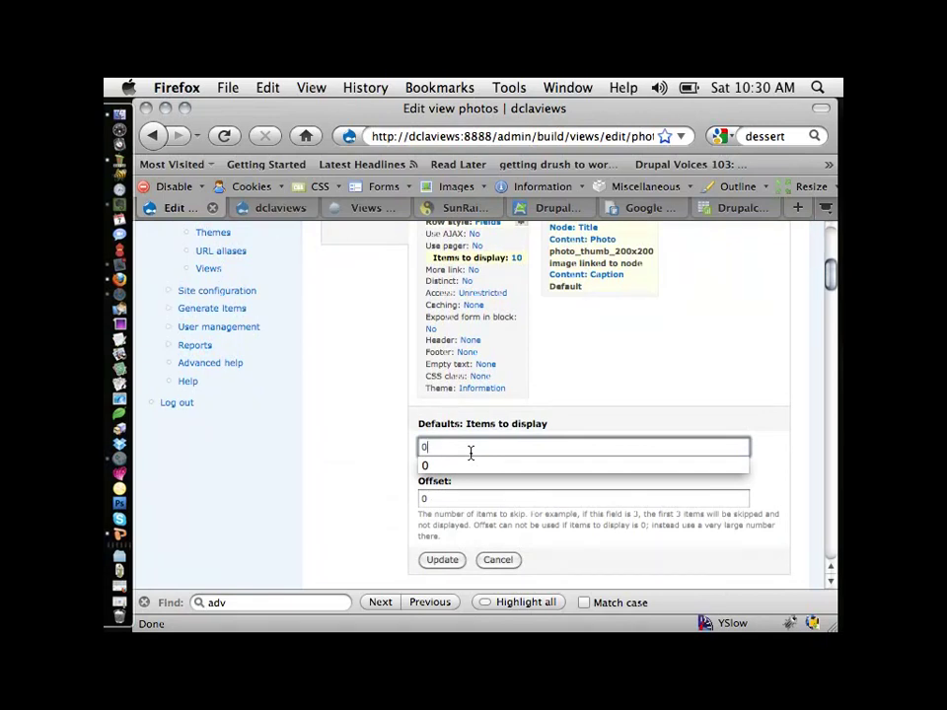
pyautogui.press('Escape')
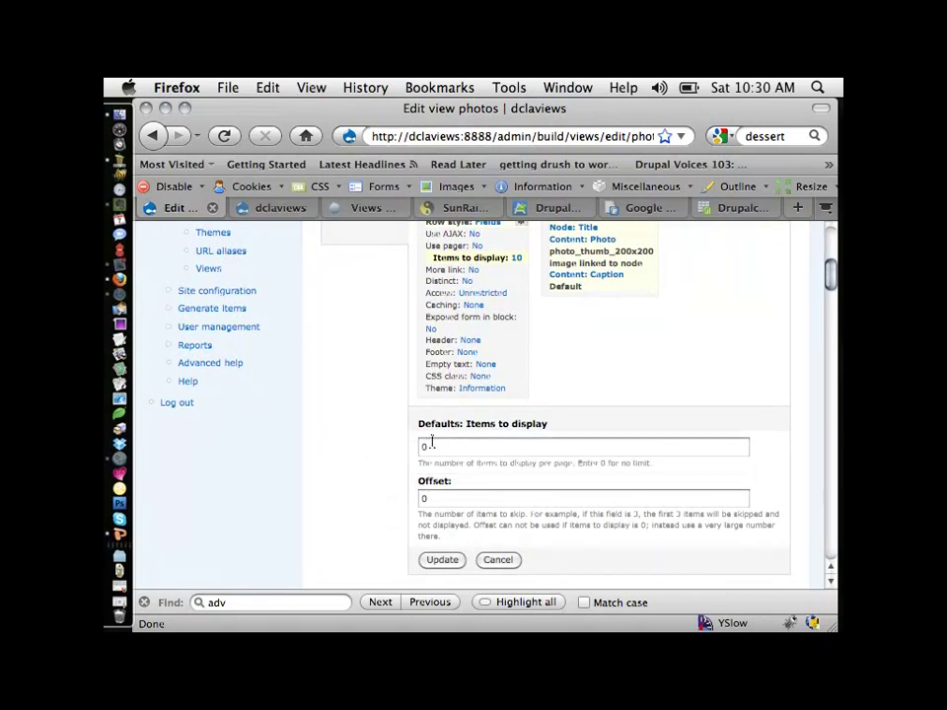
pyautogui.doubleClick(473, 447)
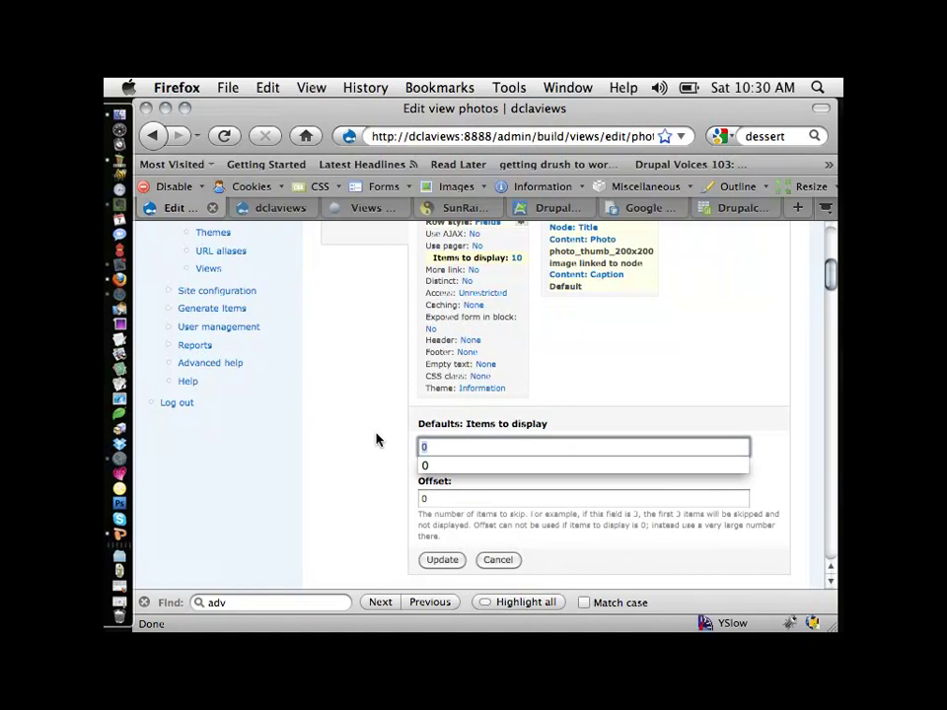
pyautogui.write('15')
pyautogui.scroll(1, 580, 403)
pyautogui.scroll(-2, 579, 403)
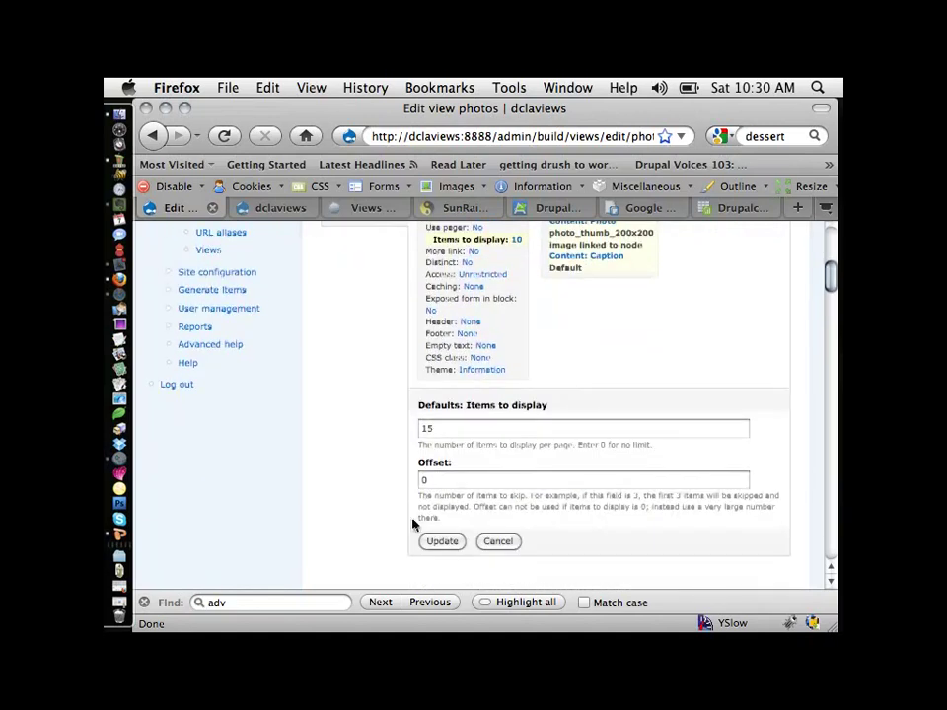
pyautogui.click(433, 541)
# - Enable the full pager for the Defaults display, apply it and check the end of the live preview
pyautogui.scroll(3, 520, 466)
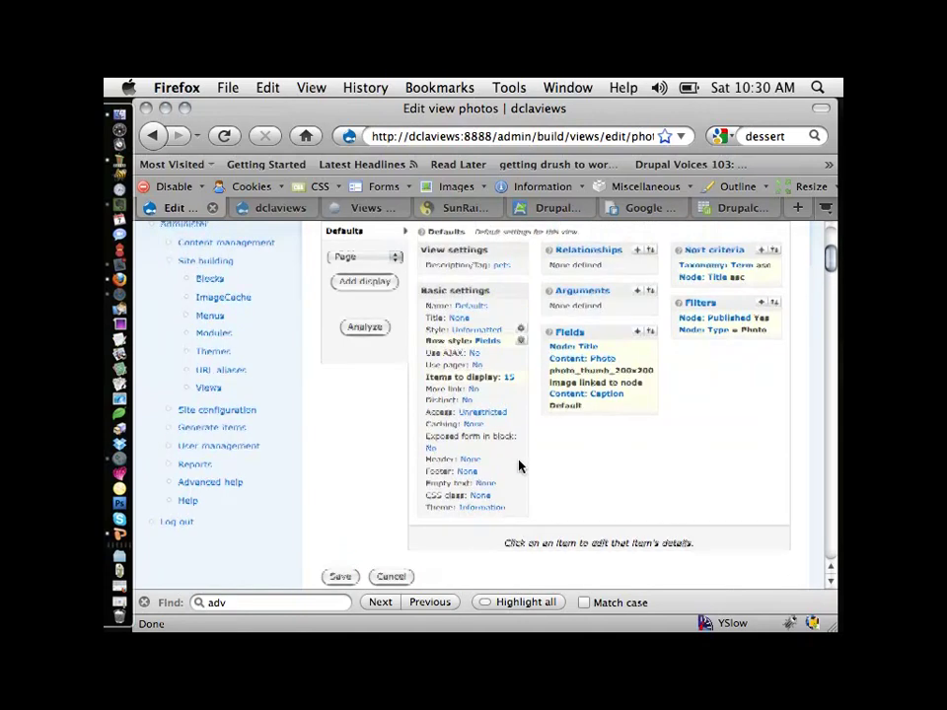
pyautogui.click(477, 365)
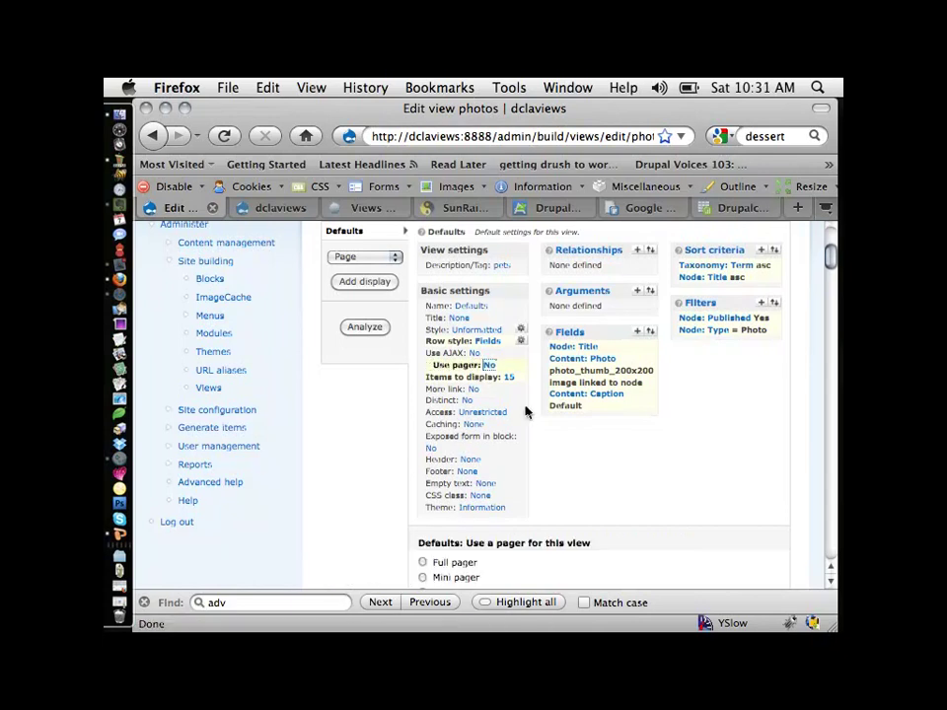
pyautogui.scroll(-2, 550, 439)
pyautogui.click(429, 450)
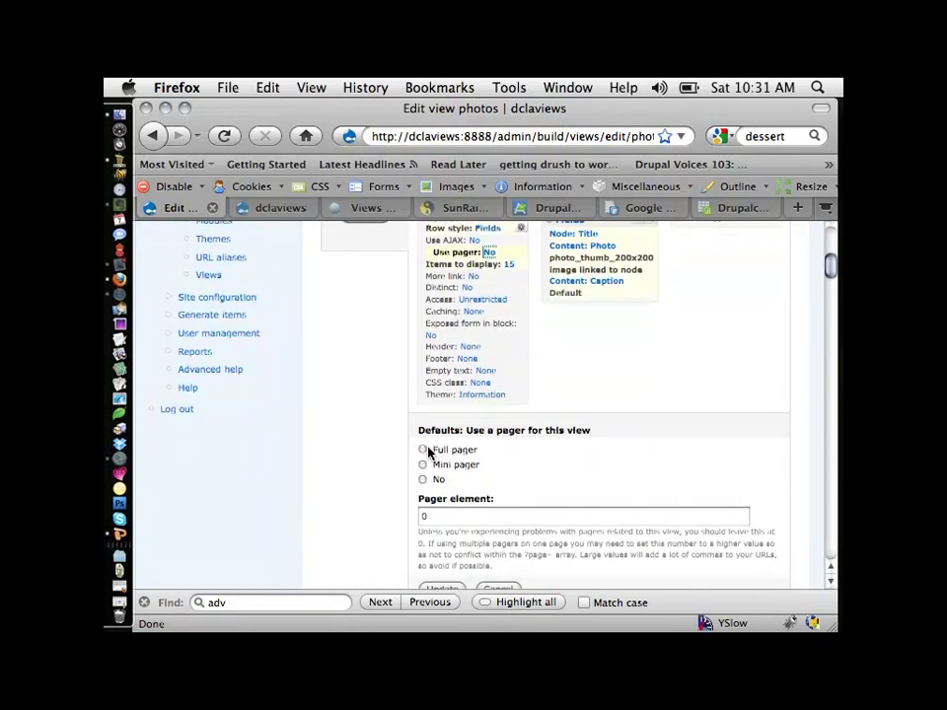
pyautogui.scroll(-1, 443, 471)
pyautogui.click(440, 514)
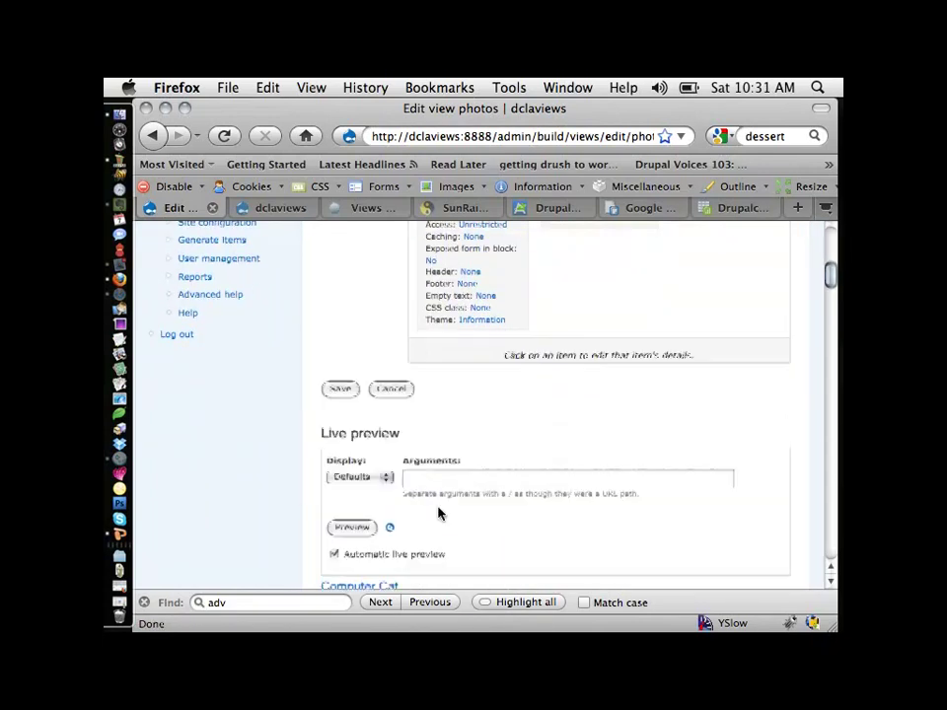
pyautogui.scroll(-20, 442, 508)
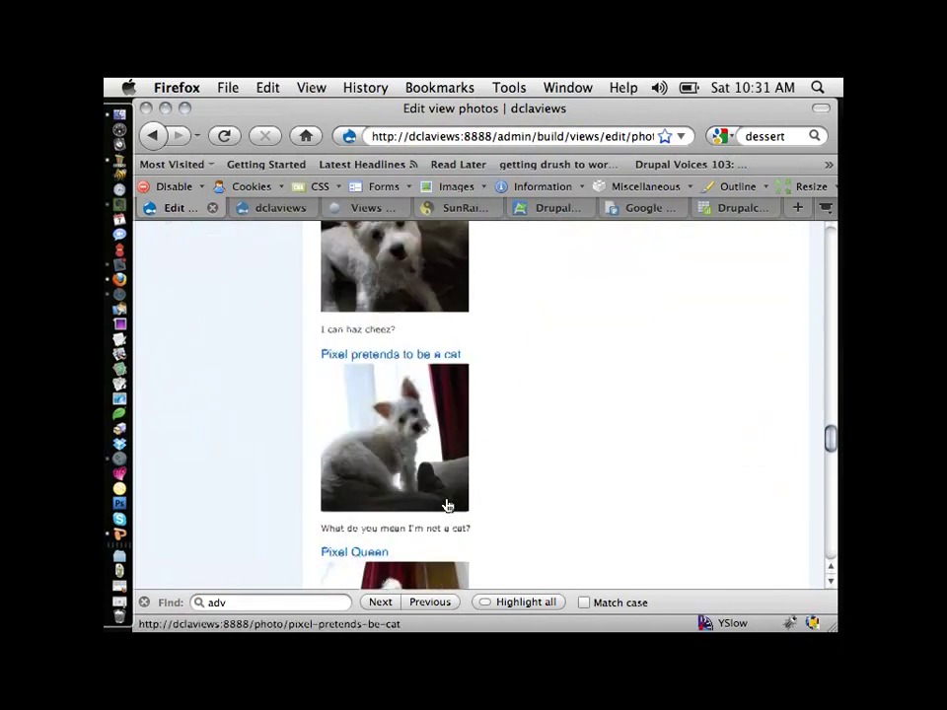
pyautogui.scroll(-10, 446, 506)
pyautogui.scroll(5, 448, 502)
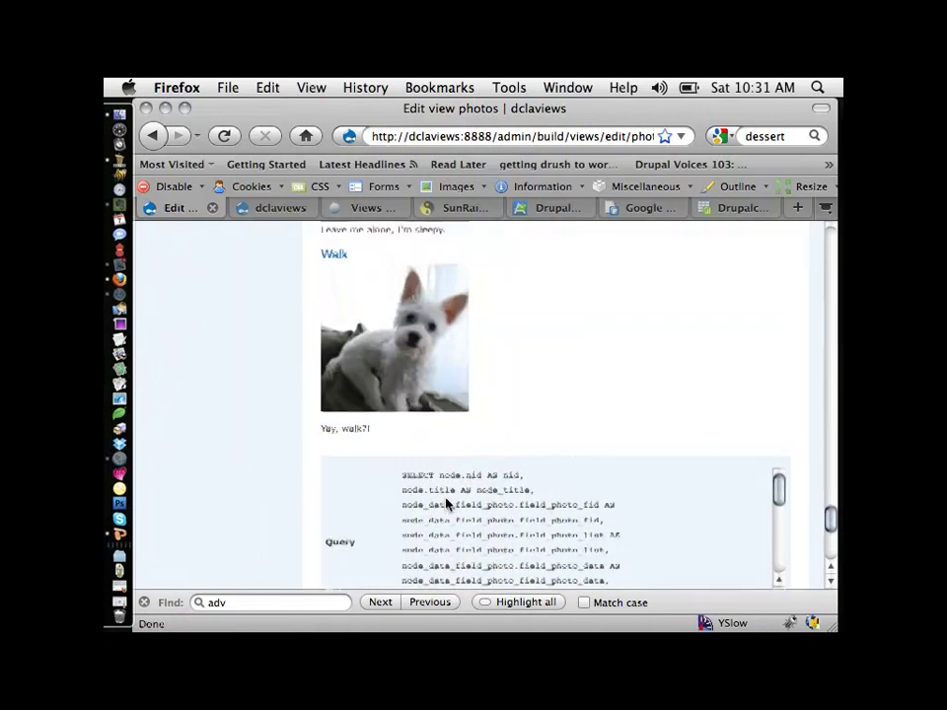
# - Set the items per page to 9, apply the change and check the pager below the photos in the live preview
pyautogui.moveTo(831, 503); pyautogui.dragTo(780, 167)
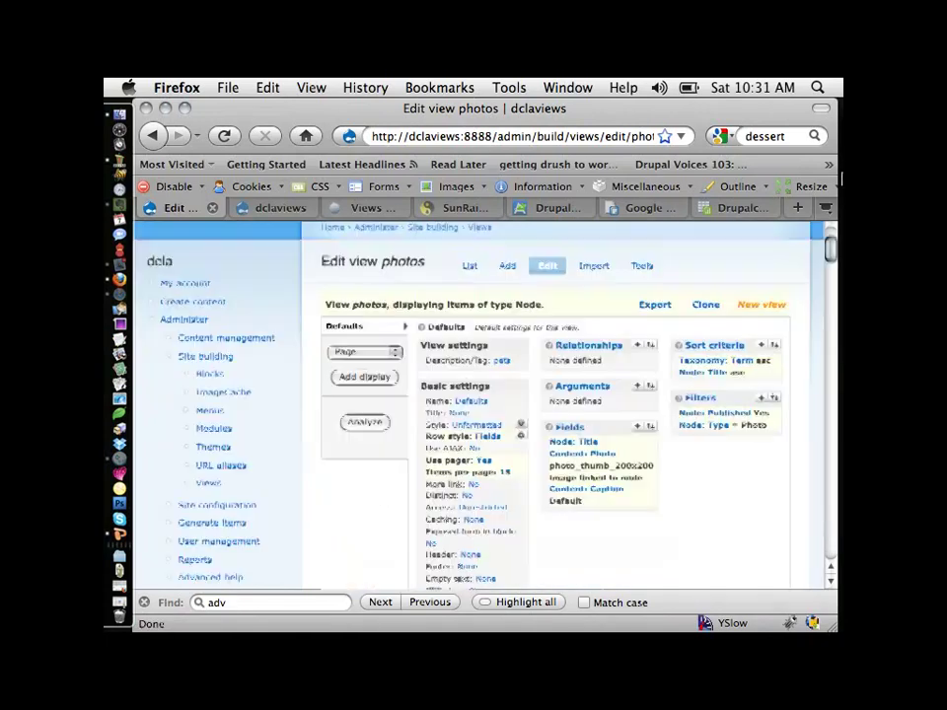
pyautogui.scroll(-10, 611, 309)
pyautogui.scroll(2, 487, 258)
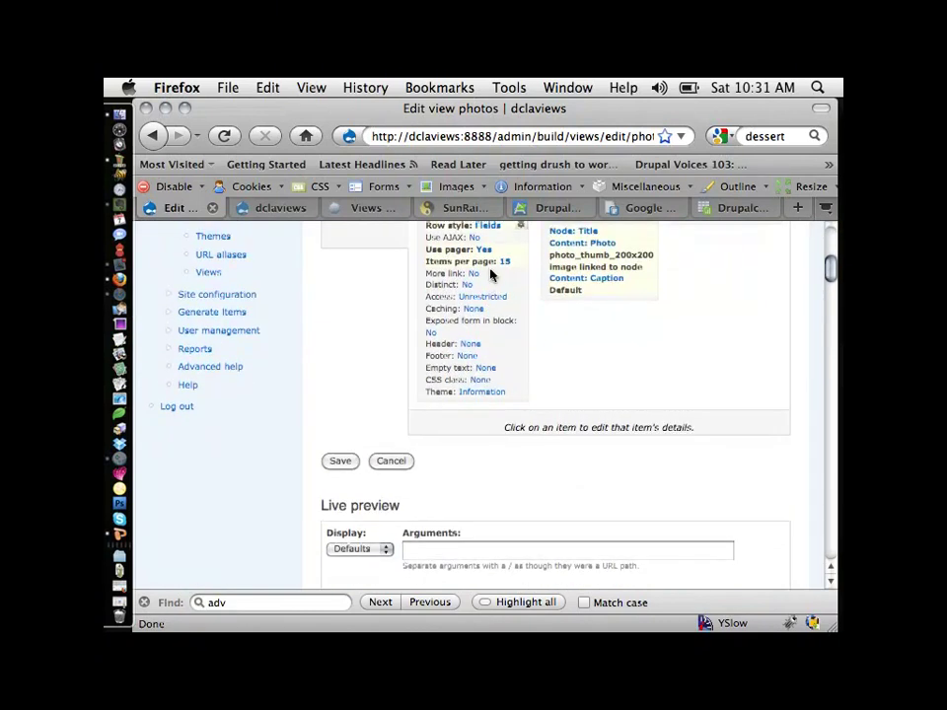
pyautogui.click(502, 261)
pyautogui.scroll(-2, 463, 355)
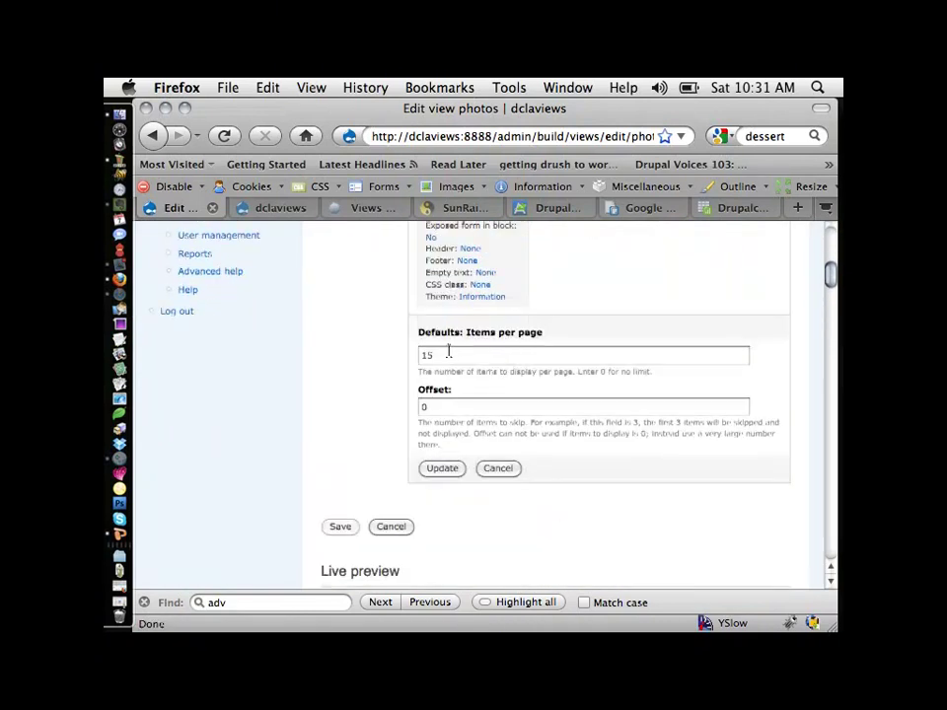
pyautogui.press('Down')
pyautogui.write('0')
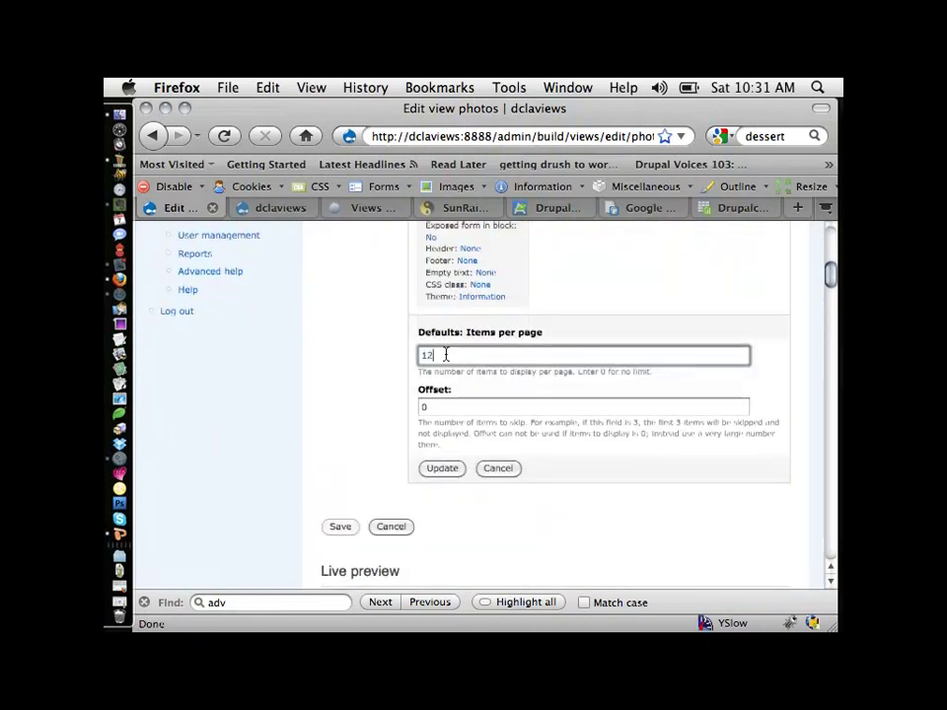
pyautogui.press('BackSpace')
pyautogui.press('BackSpace')
pyautogui.write('9')
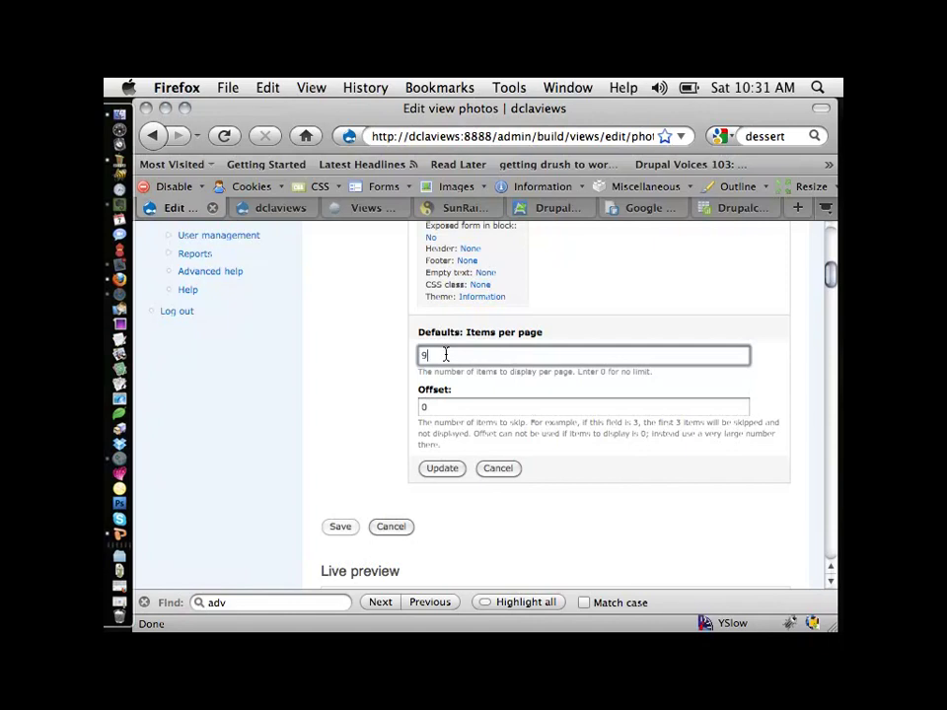
pyautogui.click(444, 469)
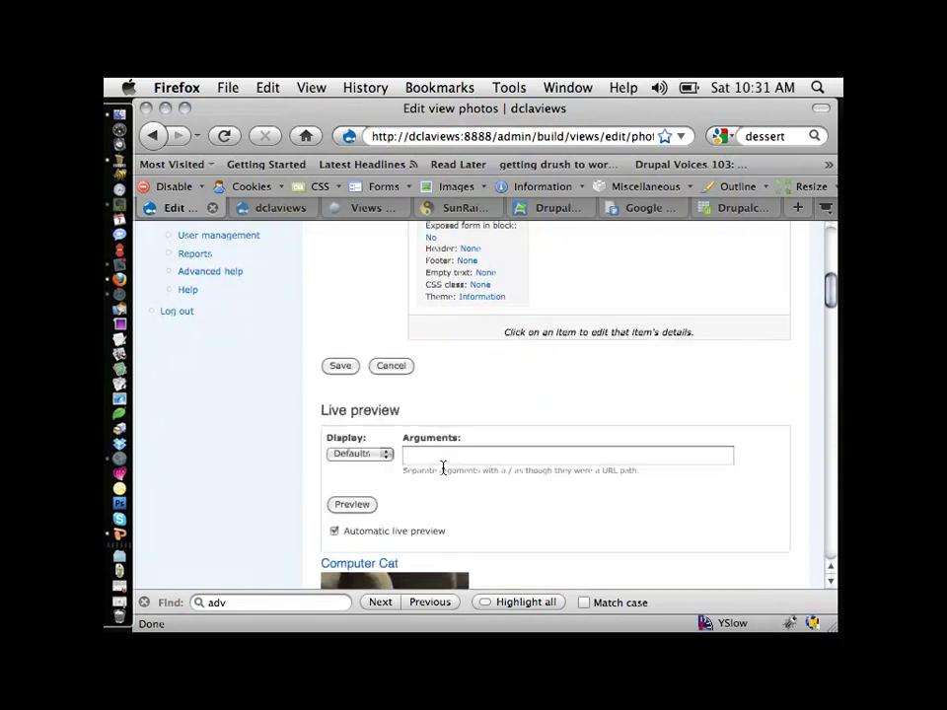
pyautogui.scroll(-15, 443, 470)
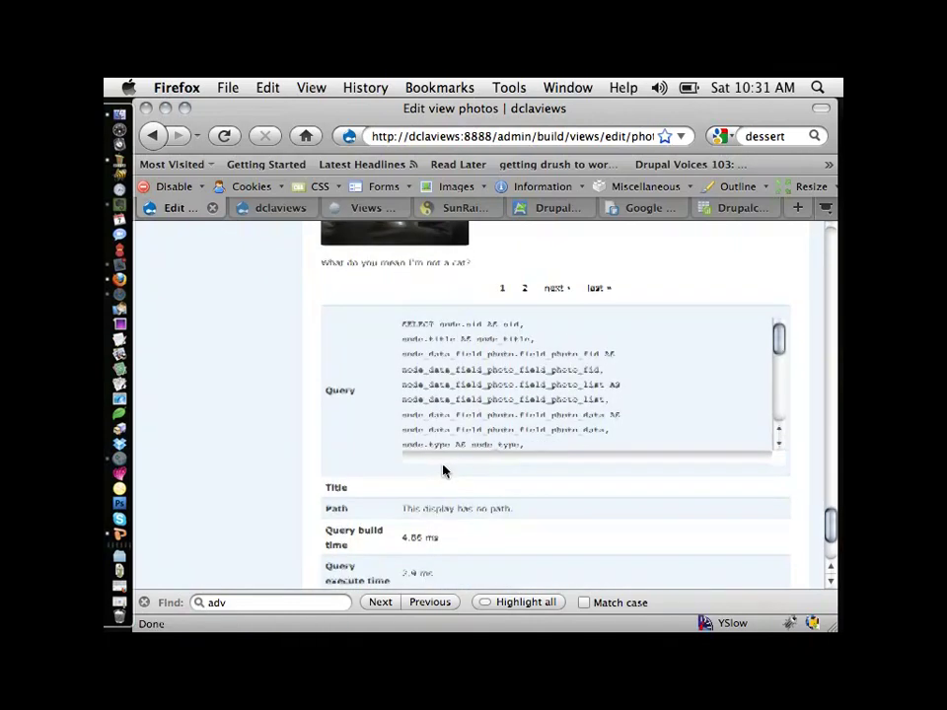
pyautogui.scroll(2, 442, 472)
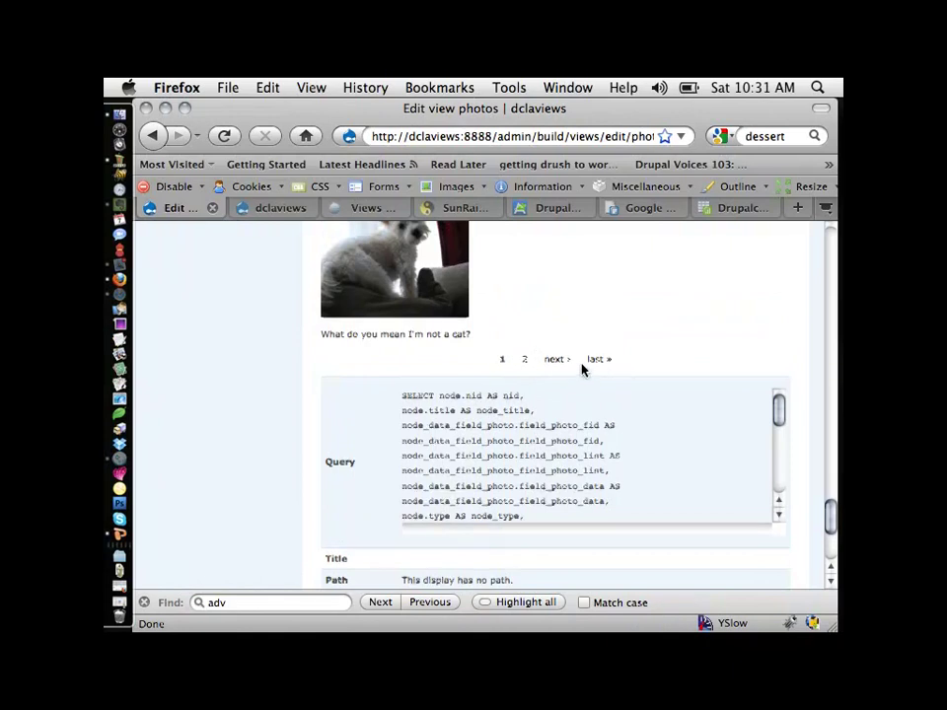
# - Change the style of the Defaults display to Grid and apply it
pyautogui.scroll(4, 582, 370)
pyautogui.scroll(20, 582, 370)
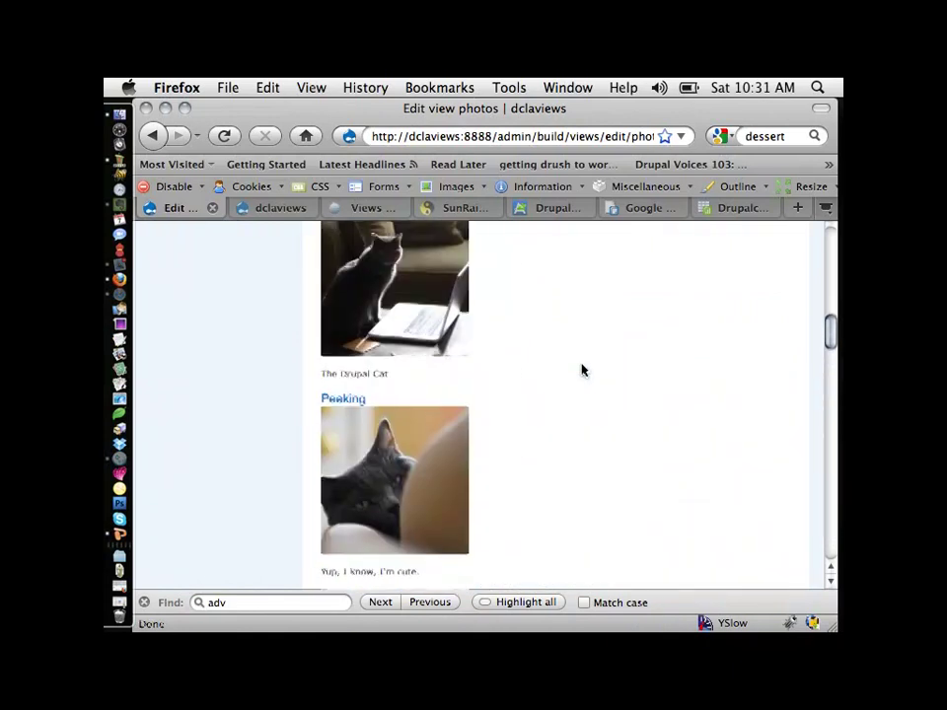
pyautogui.scroll(12, 582, 370)
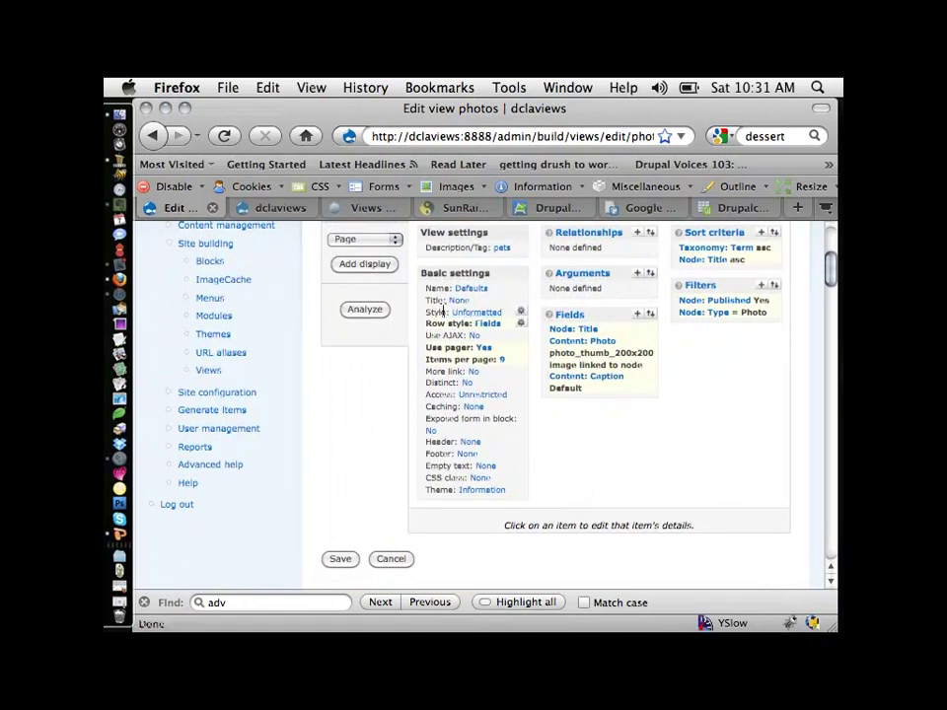
pyautogui.click(476, 312)
pyautogui.scroll(-3, 468, 371)
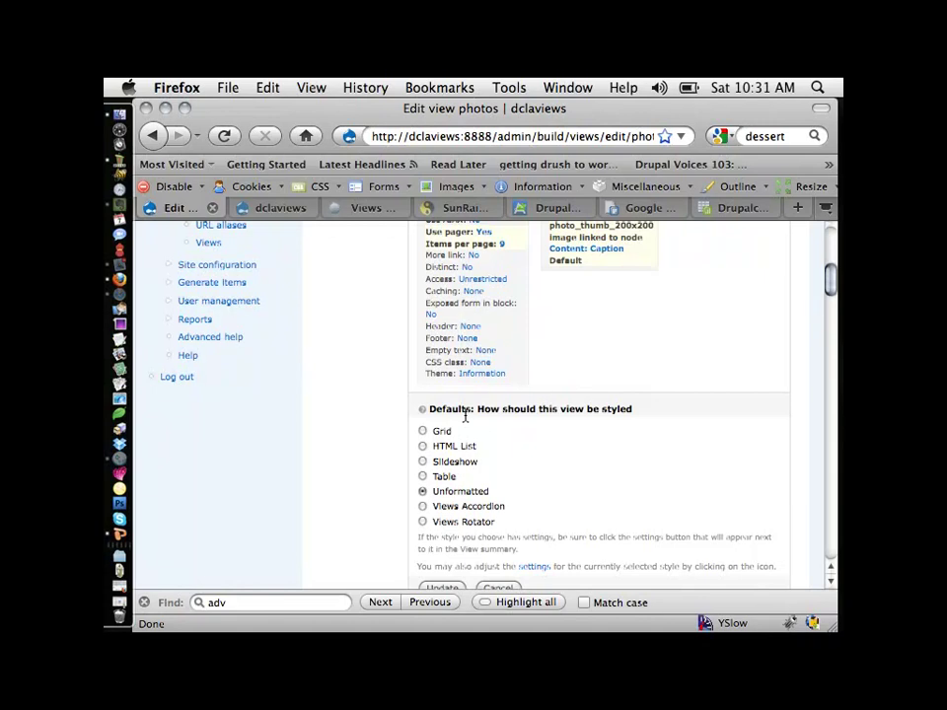
pyautogui.scroll(-2, 527, 479)
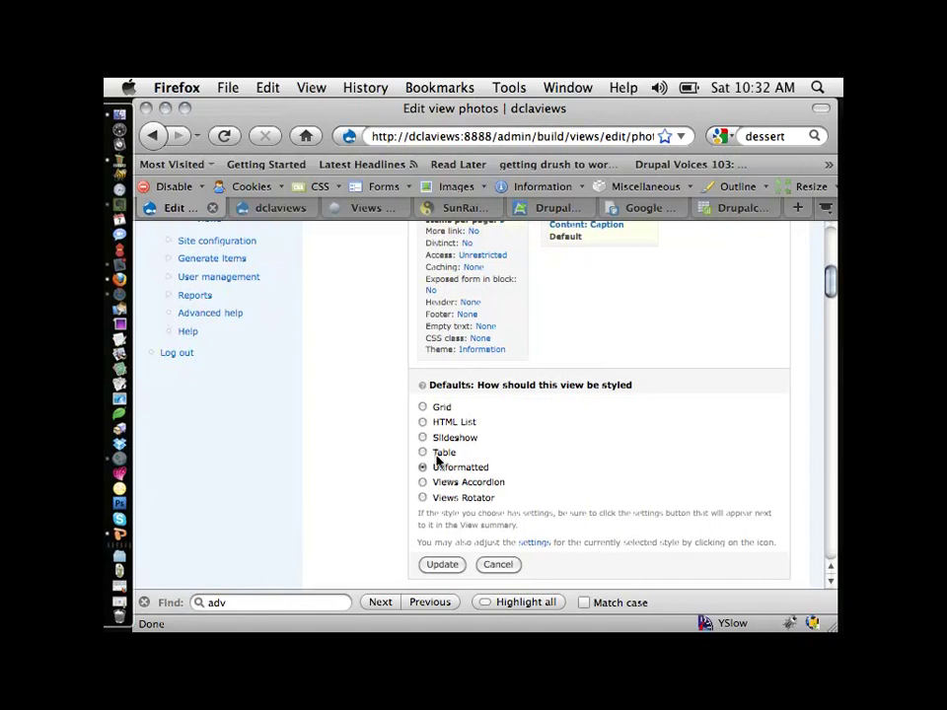
pyautogui.click(422, 407)
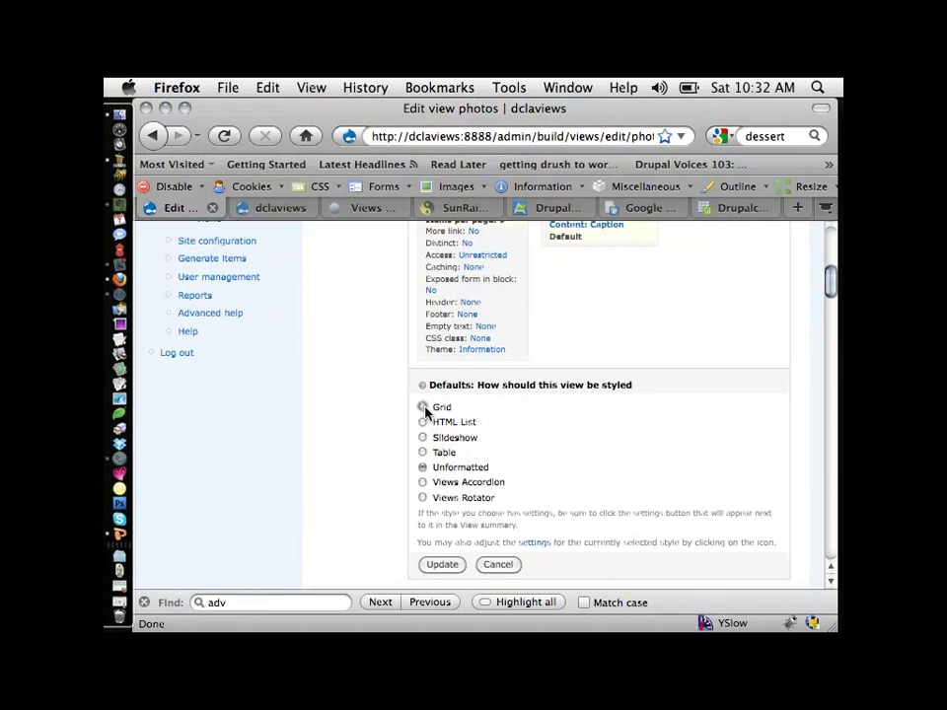
pyautogui.click(439, 564)
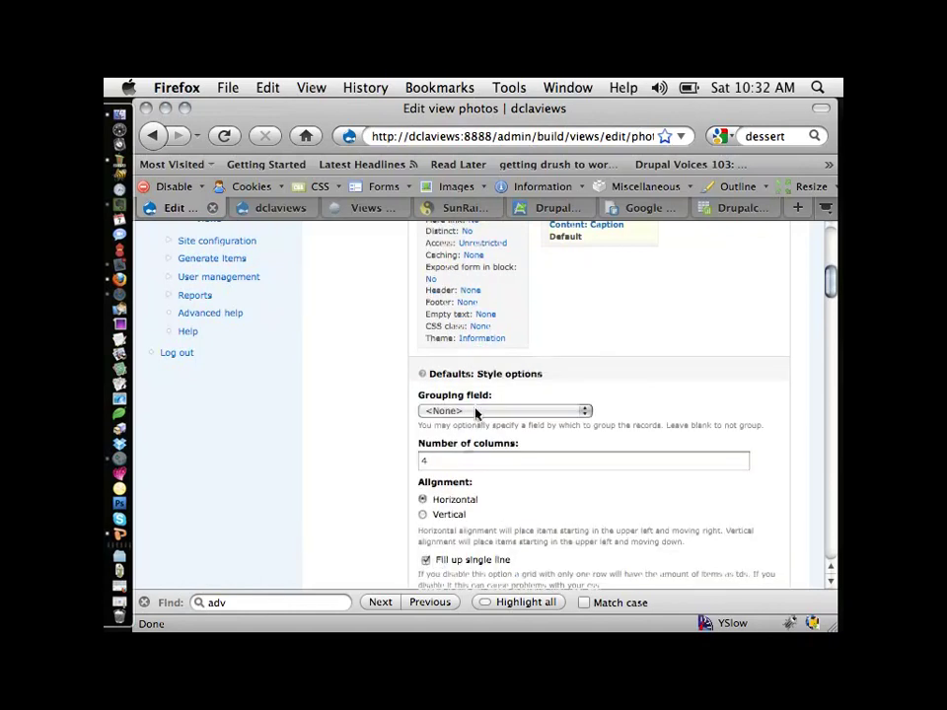
# - Set the grid's number of columns to 3 in the style options and apply the change
pyautogui.click(445, 465)
pyautogui.write('3')
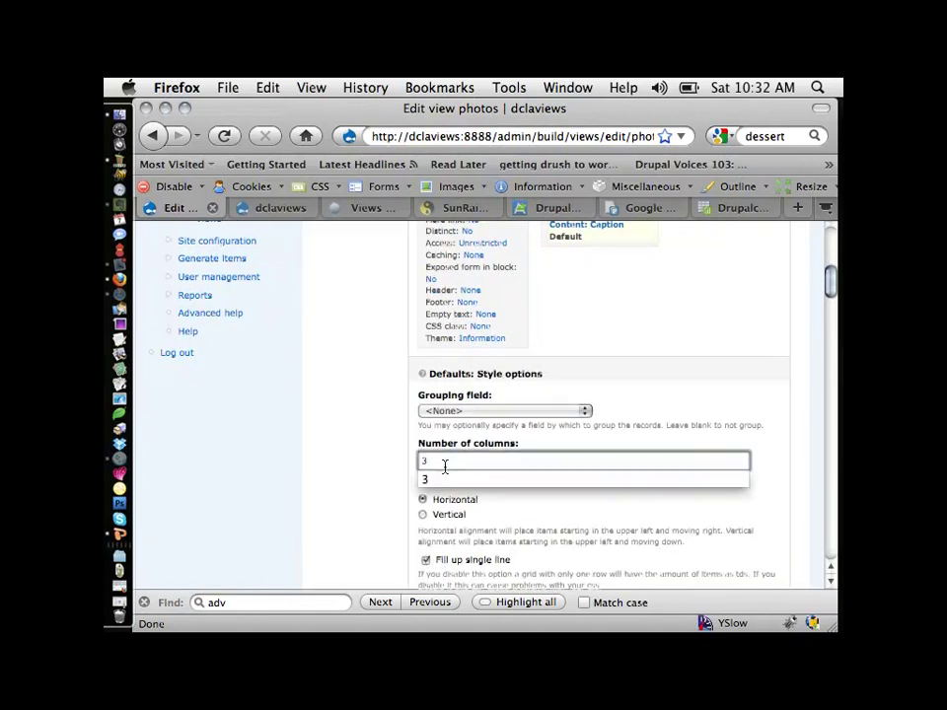
pyautogui.click(345, 461)
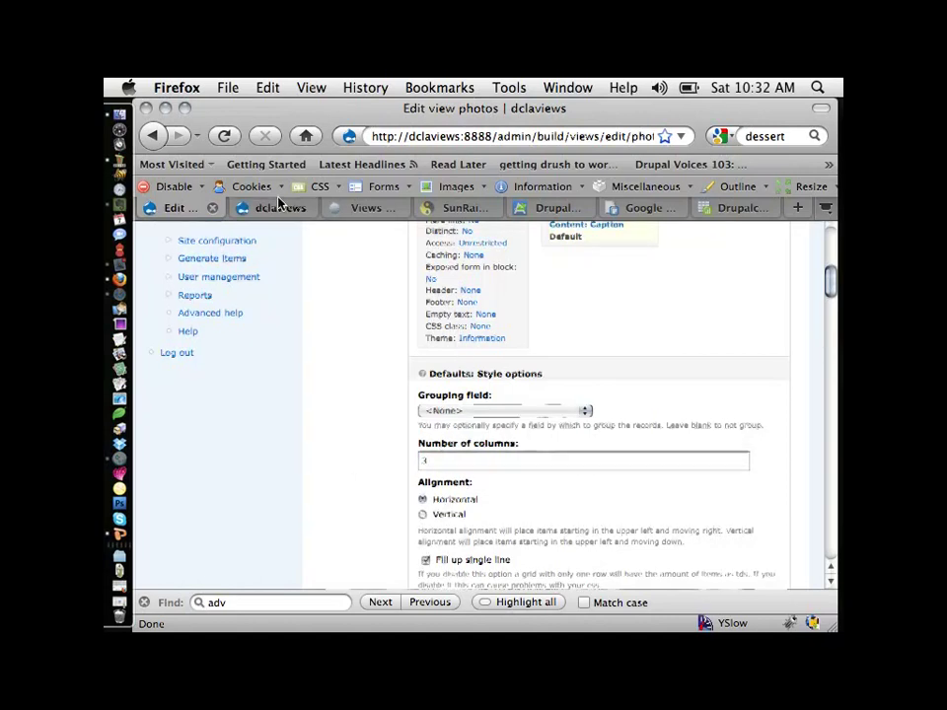
pyautogui.click(235, 208)
pyautogui.click(180, 208)
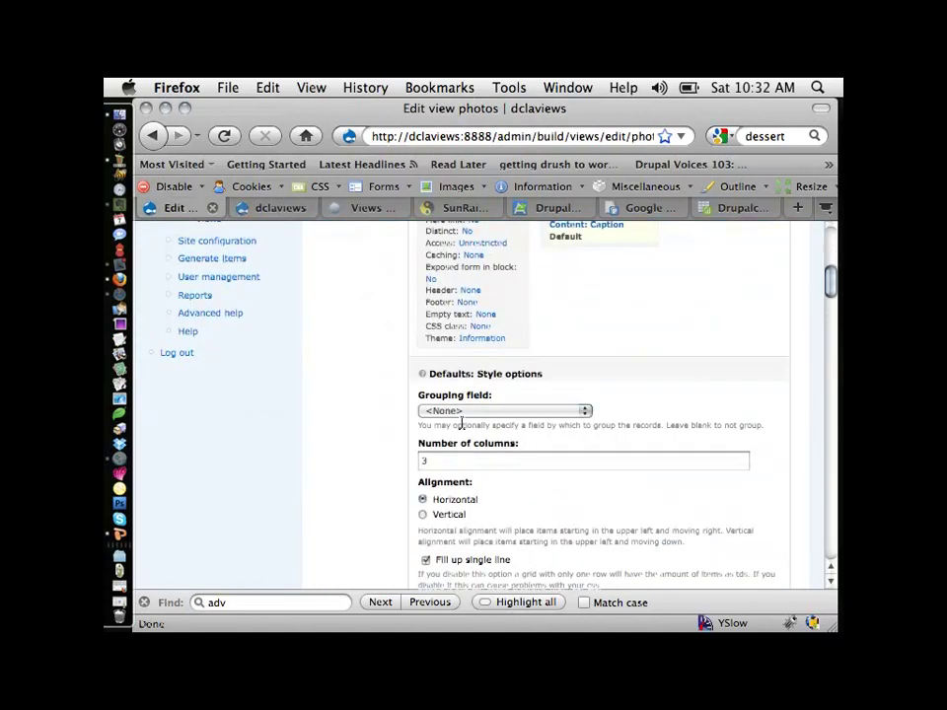
pyautogui.scroll(-3, 461, 423)
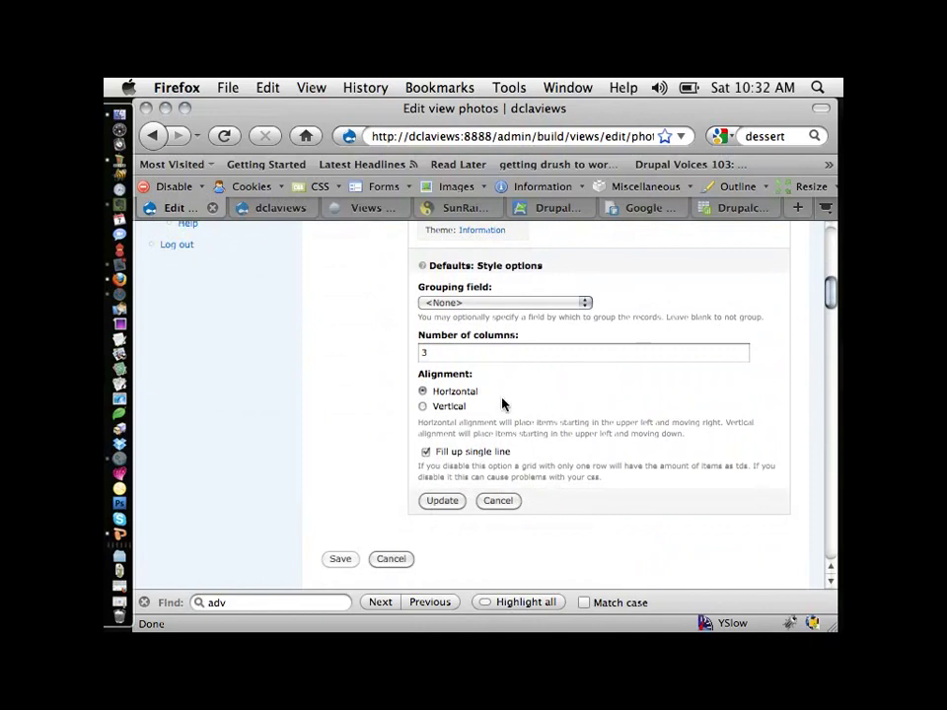
pyautogui.click(457, 502)
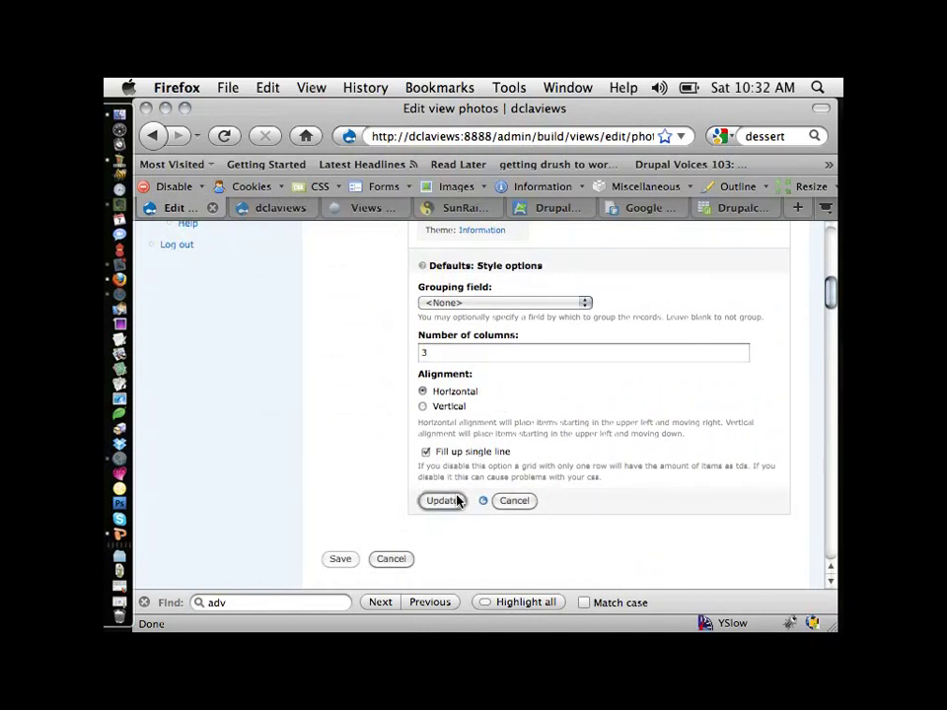
# - Examine the layout of photos, titles and captions across the grid rows in the live preview
pyautogui.scroll(-5, 588, 440)
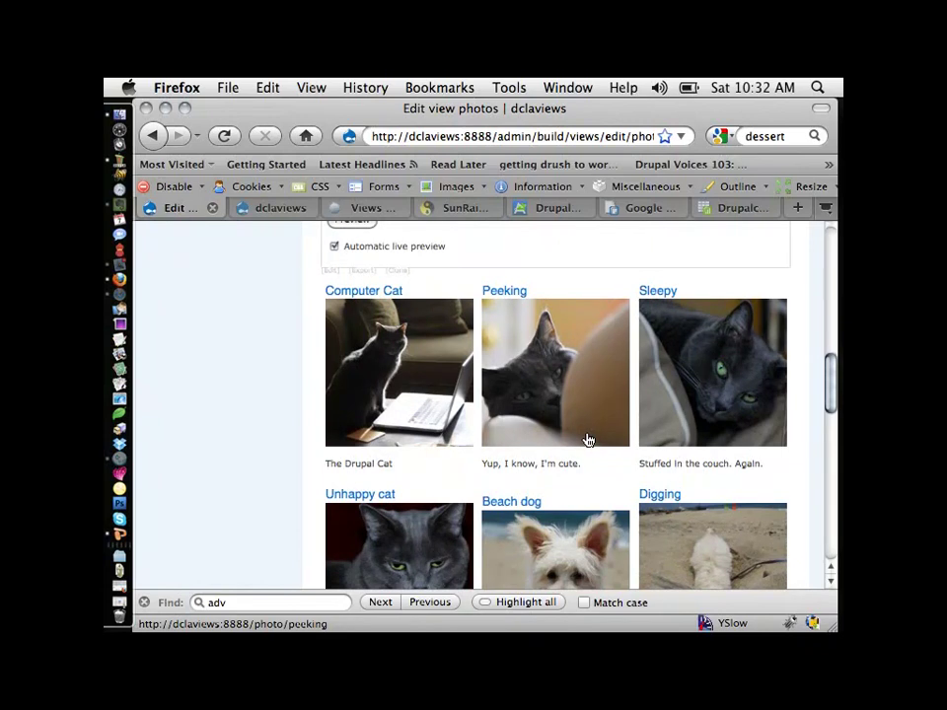
pyautogui.scroll(-8, 588, 440)
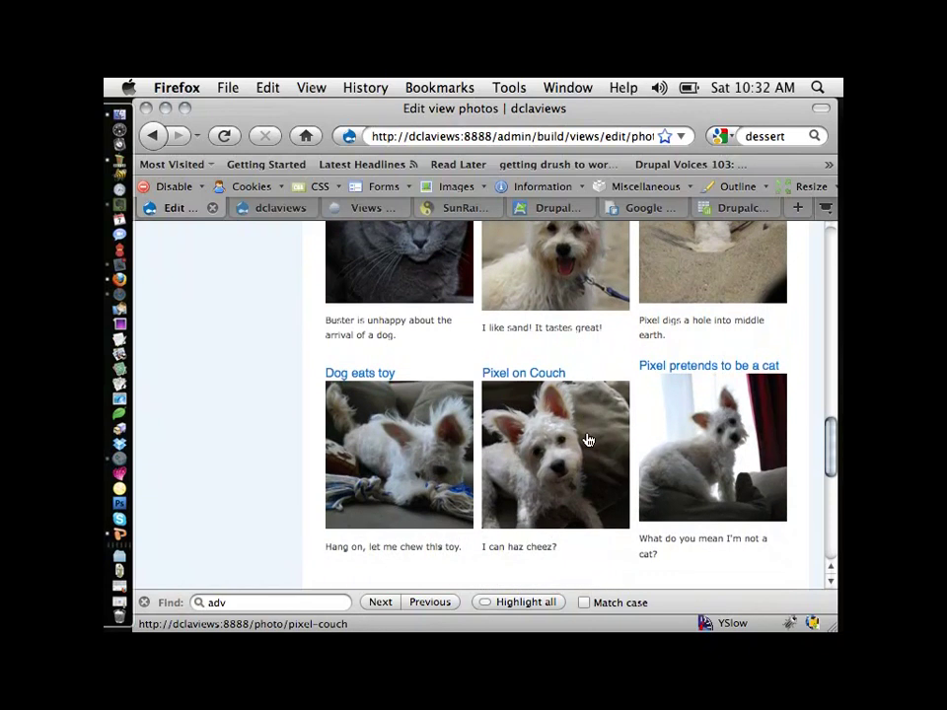
pyautogui.scroll(3, 588, 440)
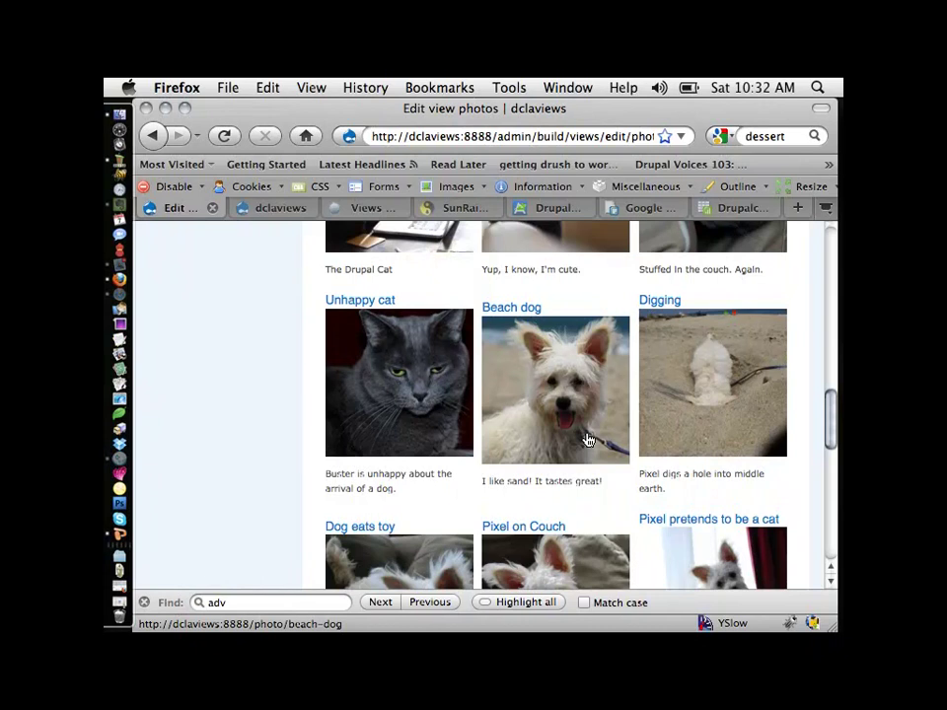
pyautogui.scroll(4, 622, 437)
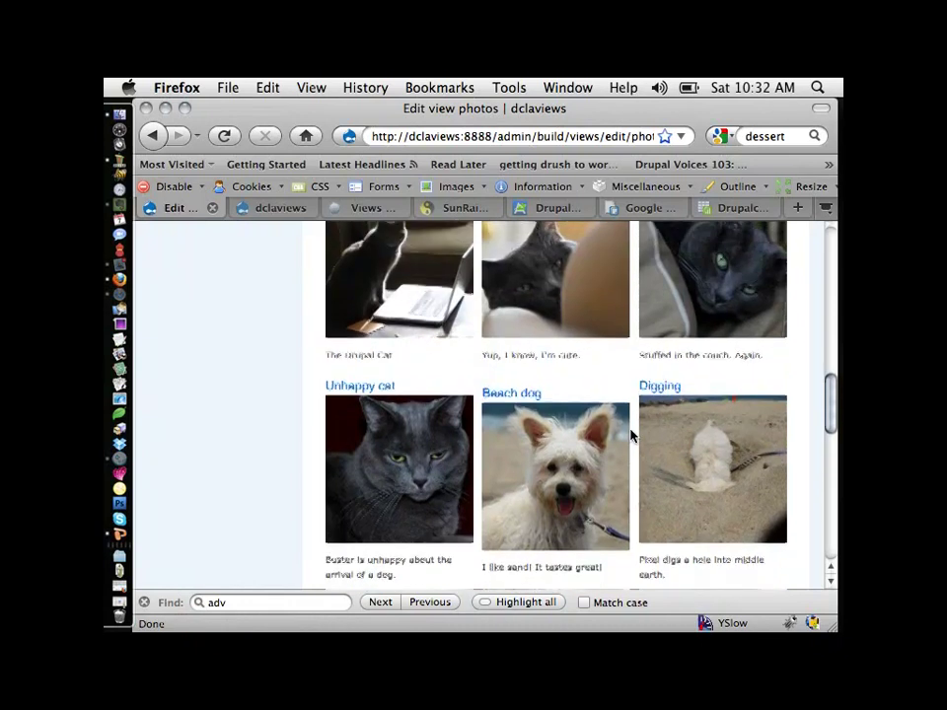
pyautogui.scroll(3, 632, 435)
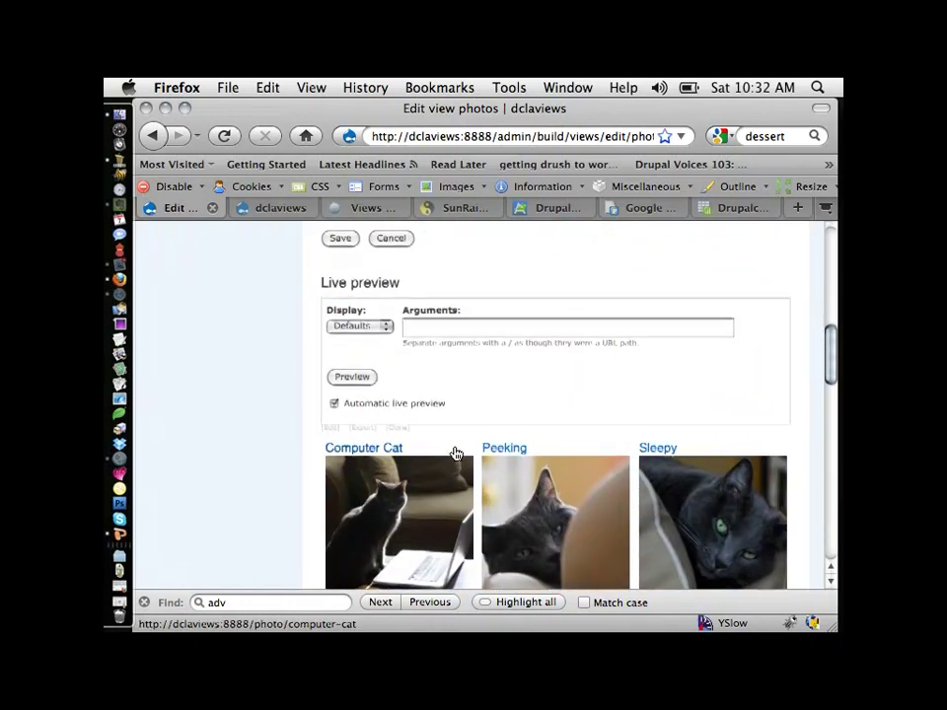
pyautogui.scroll(-1, 455, 450)
pyautogui.scroll(1, 558, 461)
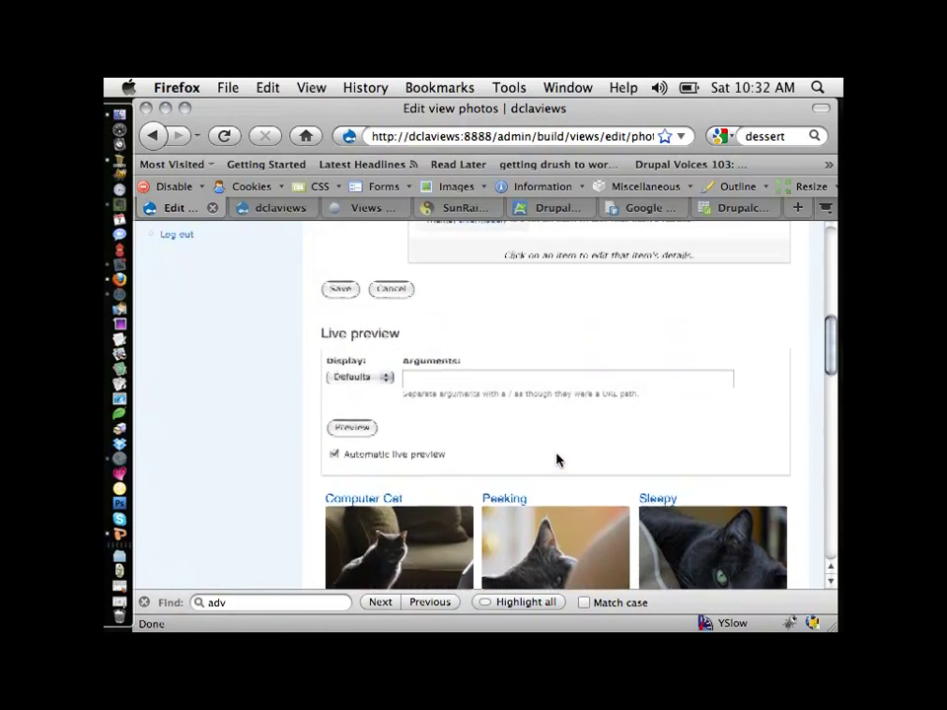
pyautogui.scroll(-3, 558, 461)
pyautogui.scroll(-2, 557, 461)
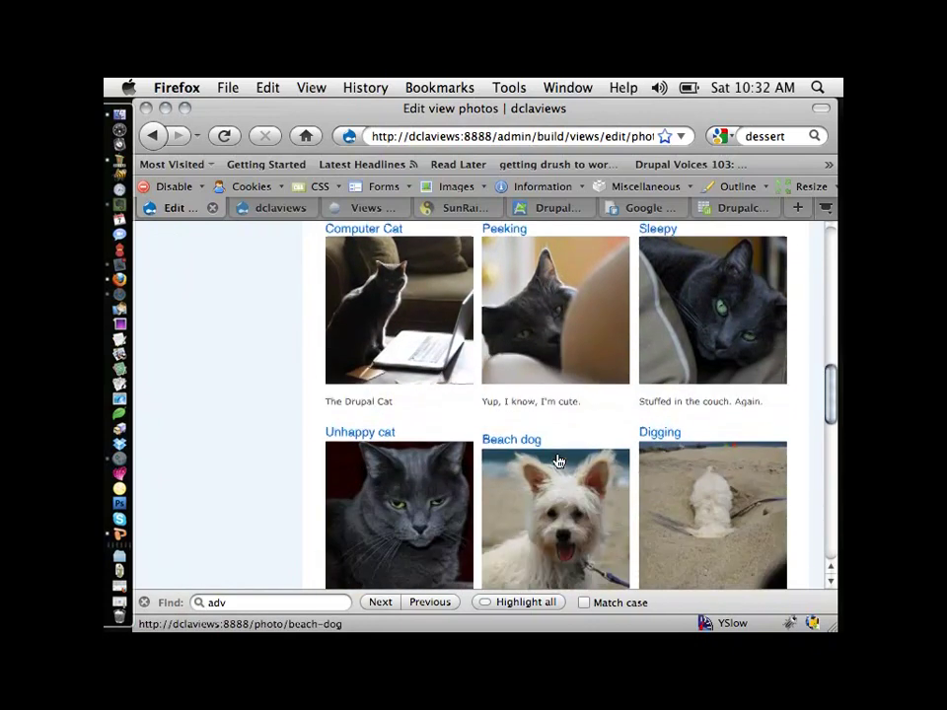
# - Check how the photos are grouped under pet-name headings on the finished photos/first page, and return to the view editor
pyautogui.click(273, 210)
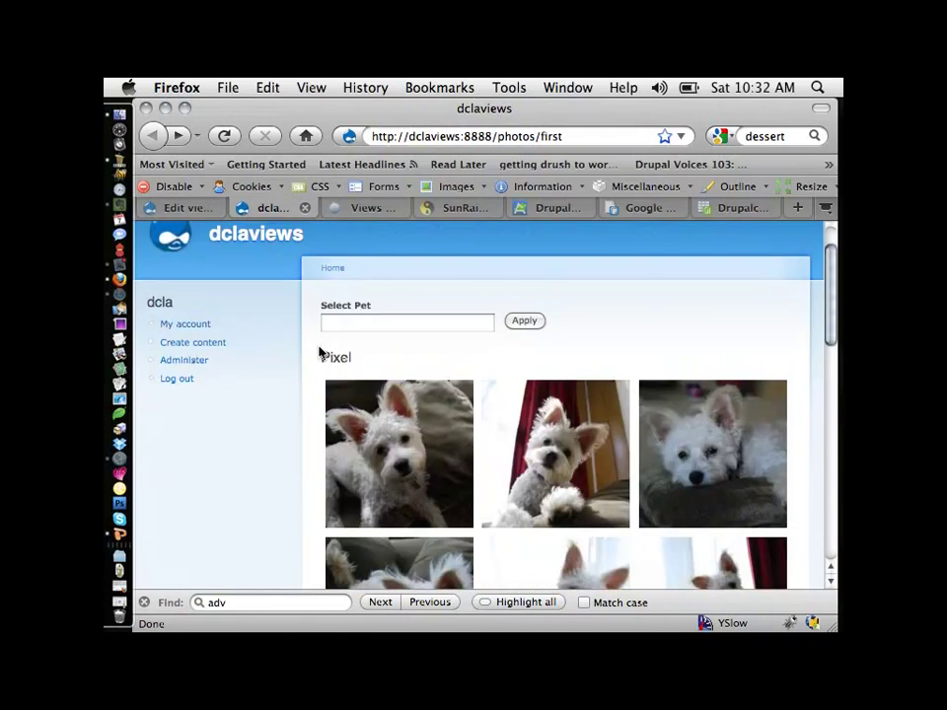
pyautogui.moveTo(376, 363)
pyautogui.scroll(-6, 338, 361)
pyautogui.moveTo(372, 353); pyautogui.dragTo(307, 355)
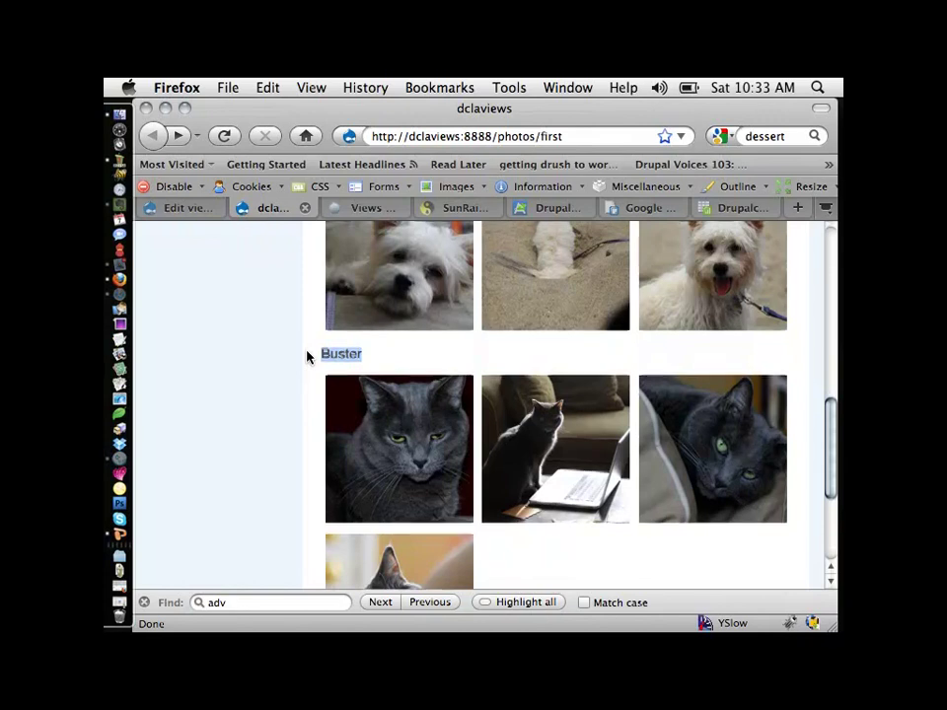
pyautogui.scroll(8, 306, 357)
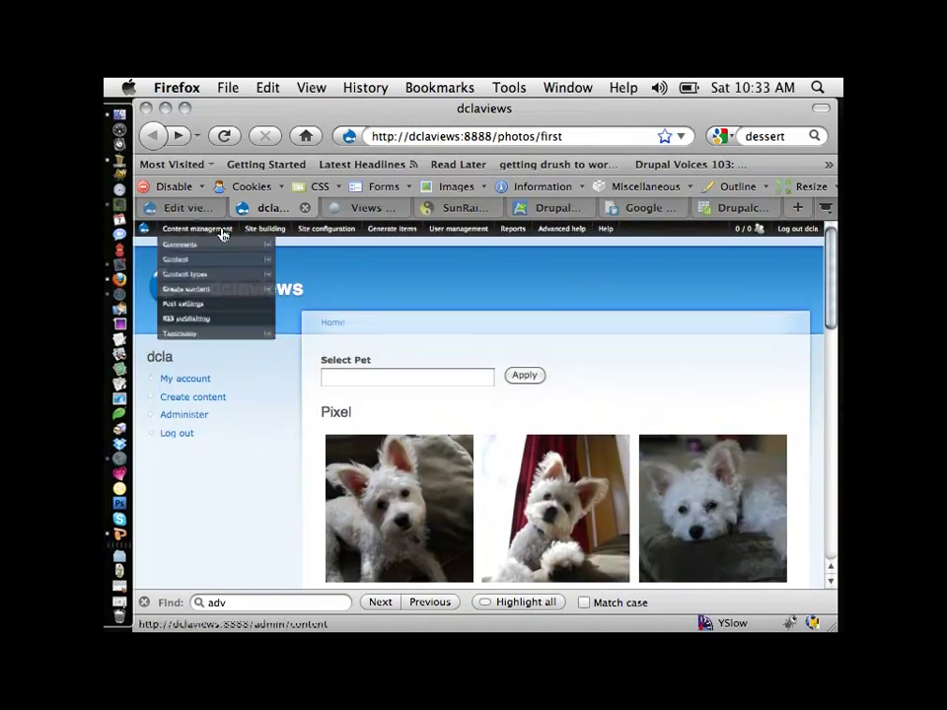
pyautogui.click(177, 207)
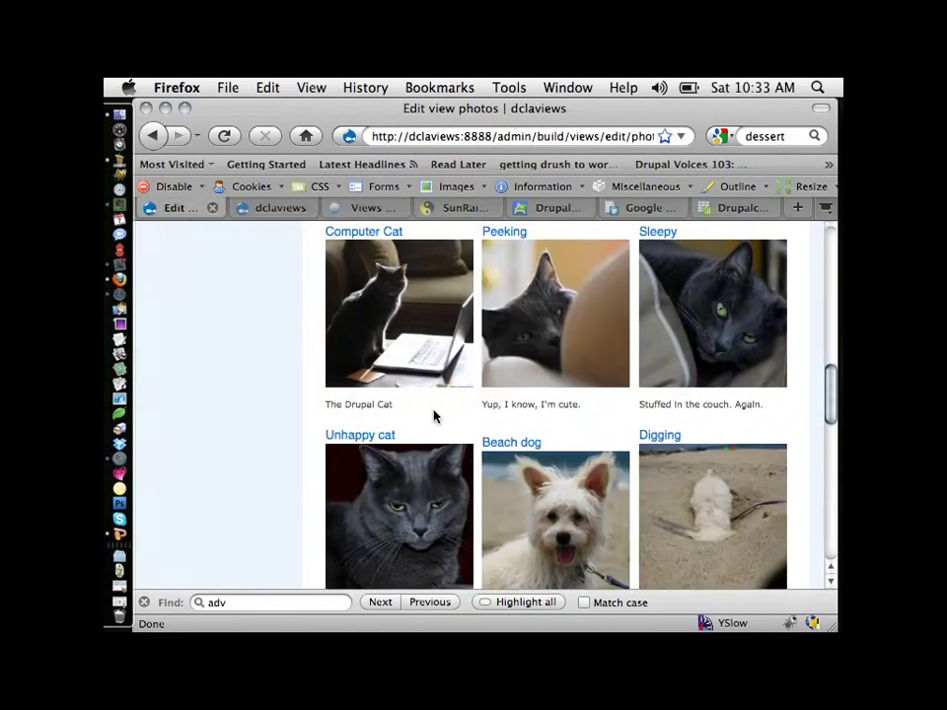
pyautogui.scroll(10, 434, 416)
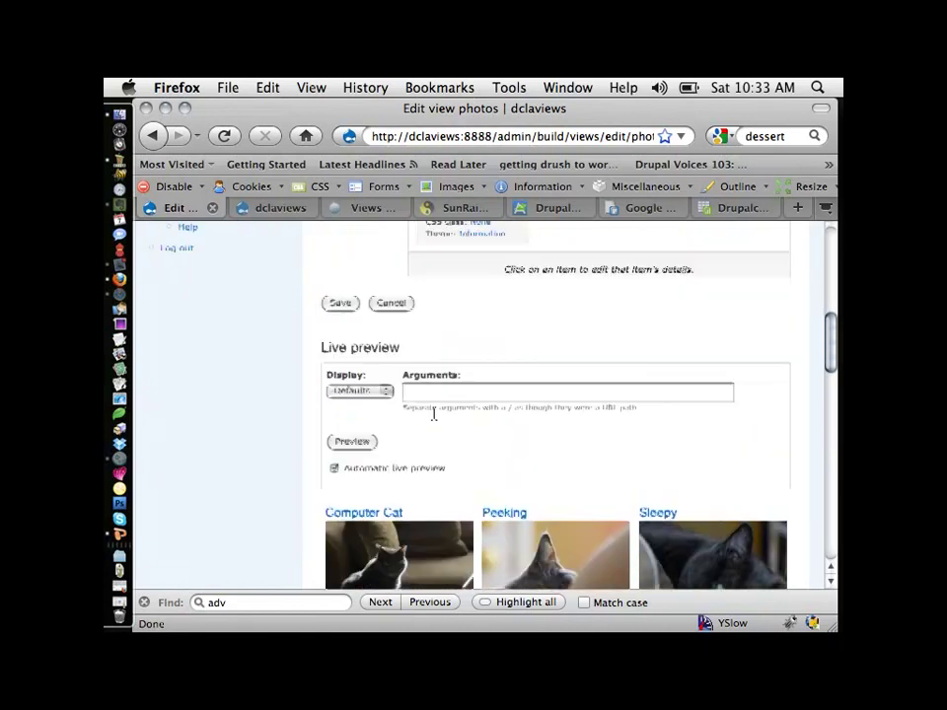
# - Open the options of the Grid style and examine which fields are offered as the grouping field
pyautogui.scroll(1, 434, 415)
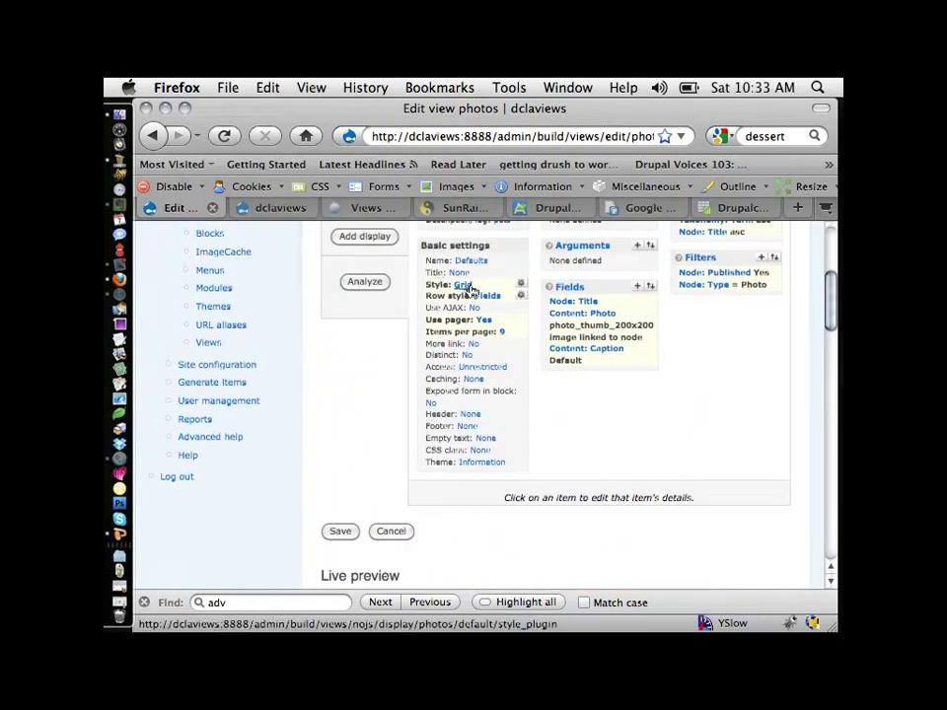
pyautogui.click(521, 289)
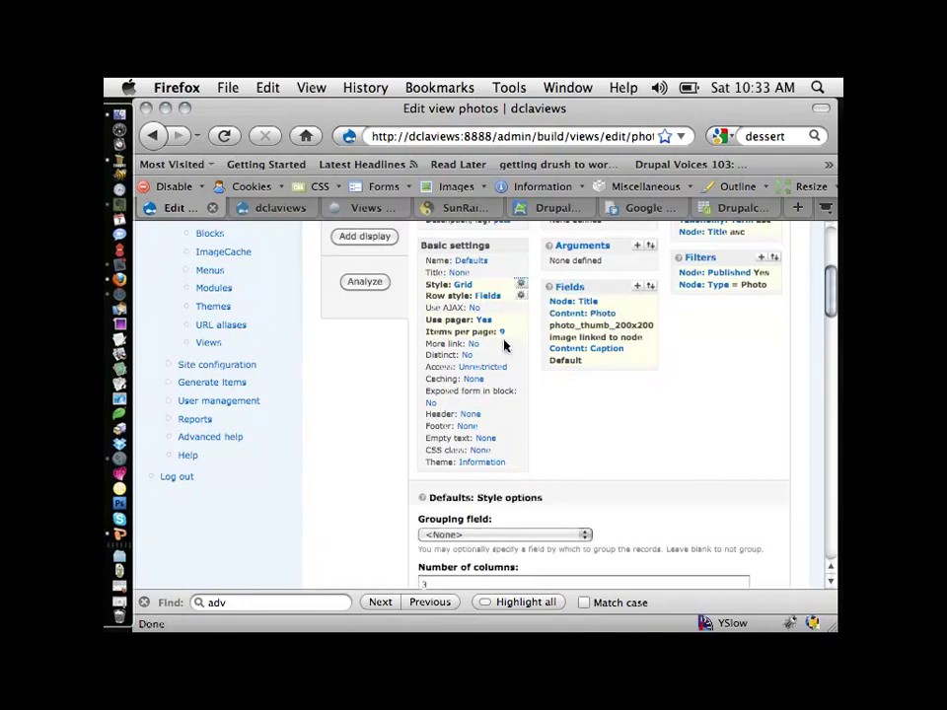
pyautogui.scroll(-4, 495, 415)
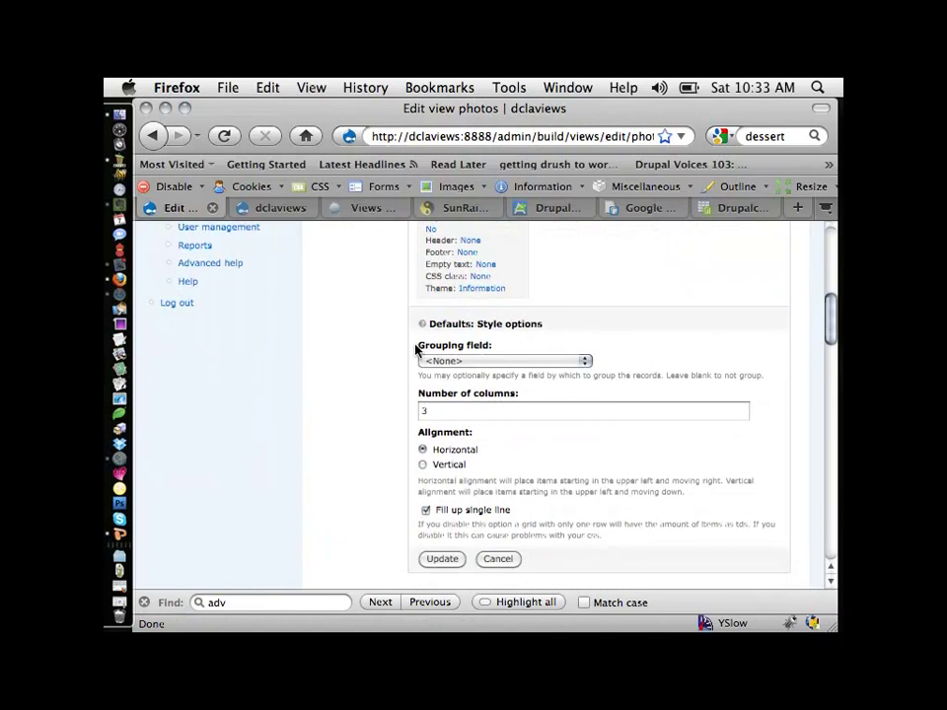
pyautogui.moveTo(418, 345); pyautogui.dragTo(499, 352)
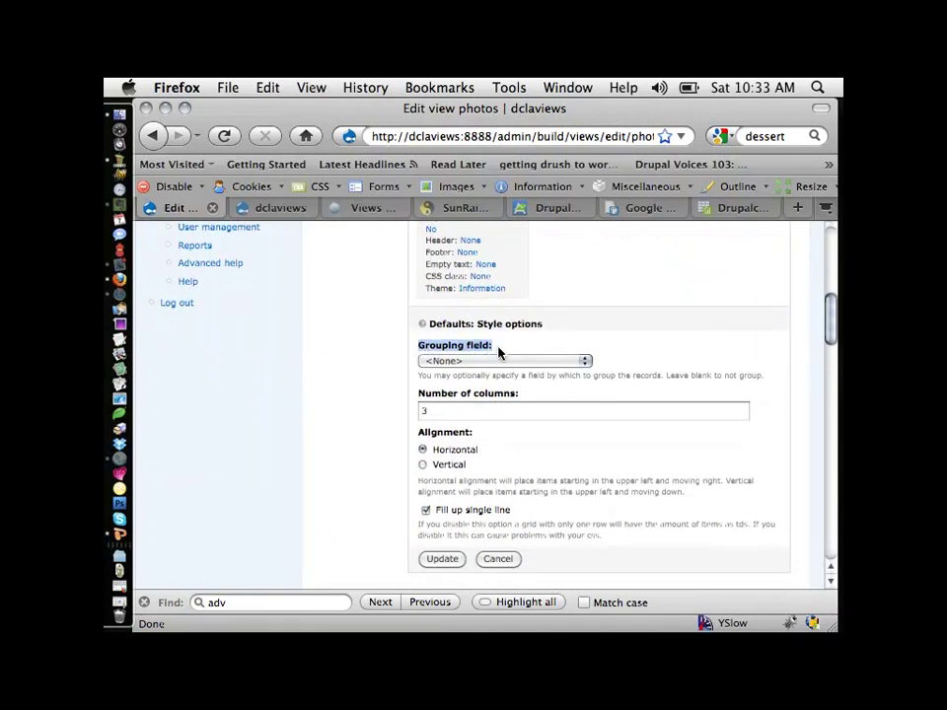
pyautogui.click(485, 361)
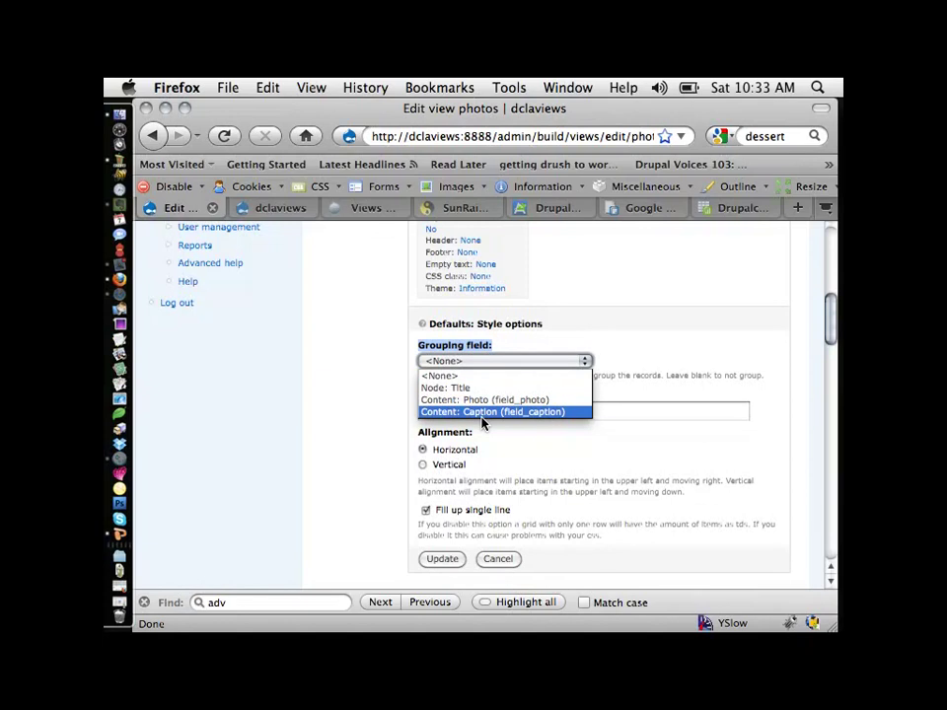
# - Examine the Pixel group heading above the photo grid on the dclaviews example page
pyautogui.click(279, 212)
pyautogui.click(281, 215)
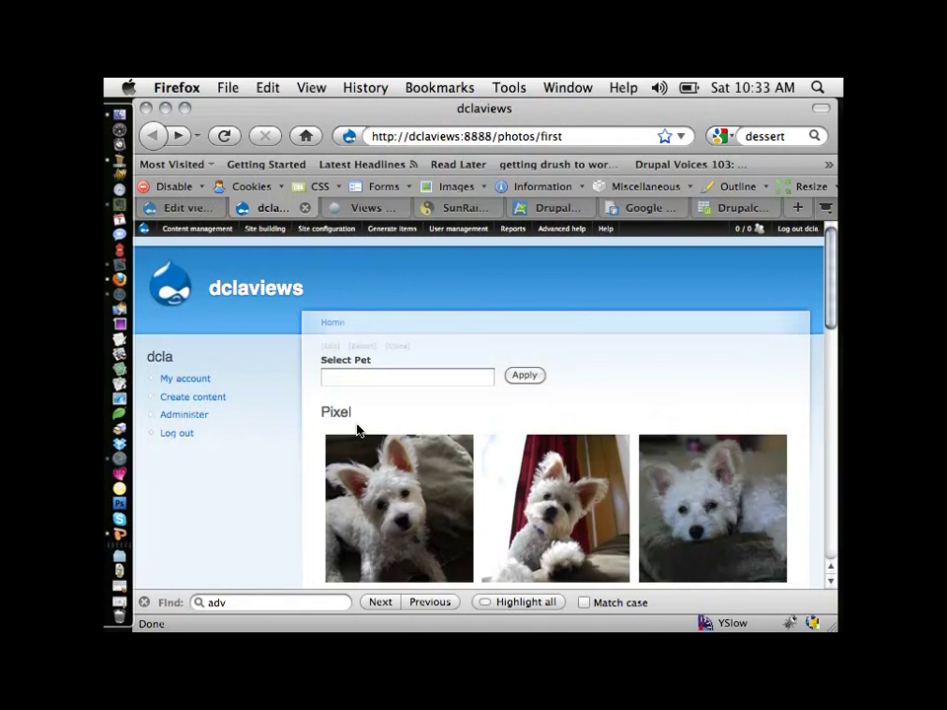
pyautogui.moveTo(356, 429); pyautogui.dragTo(304, 415)
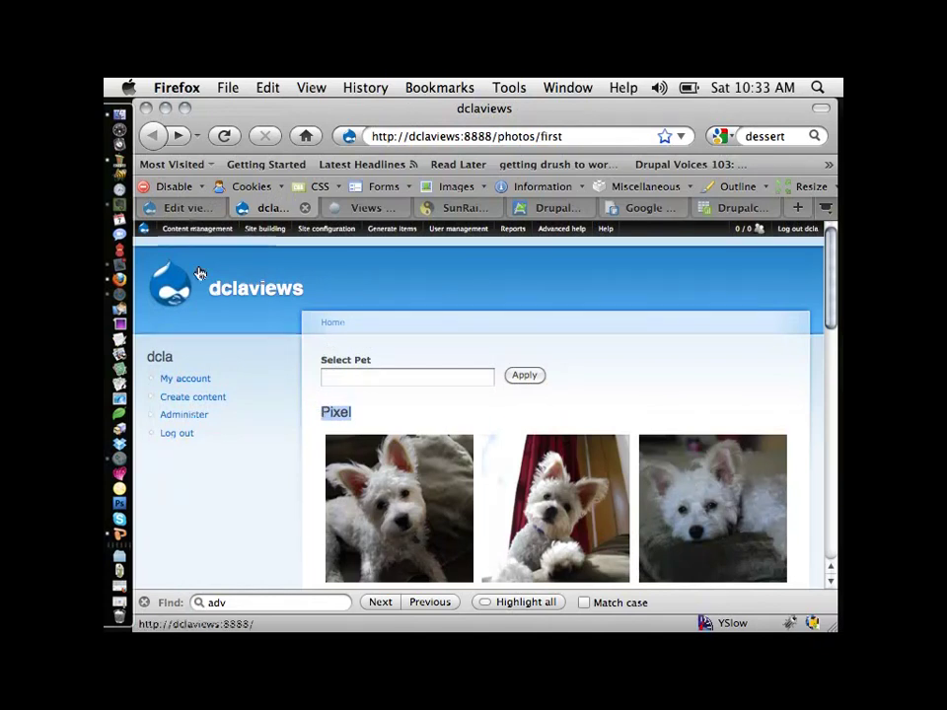
# - Return to the photos view editor and check the grouping field choices in the style options again
pyautogui.click(185, 208)
pyautogui.scroll(8, 612, 473)
pyautogui.scroll(-1, 613, 469)
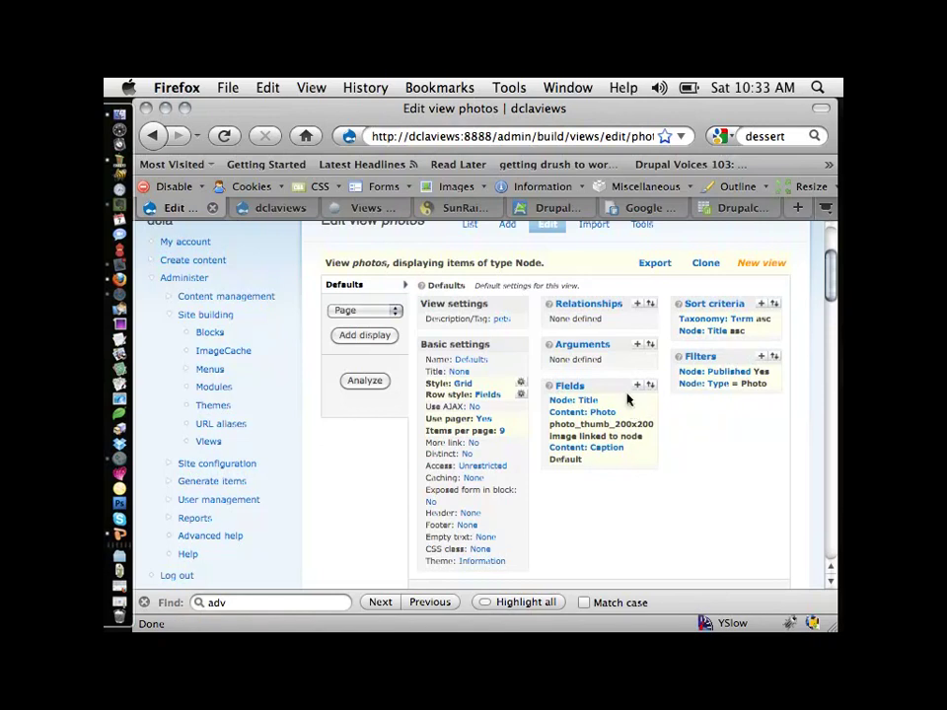
pyautogui.click(468, 383)
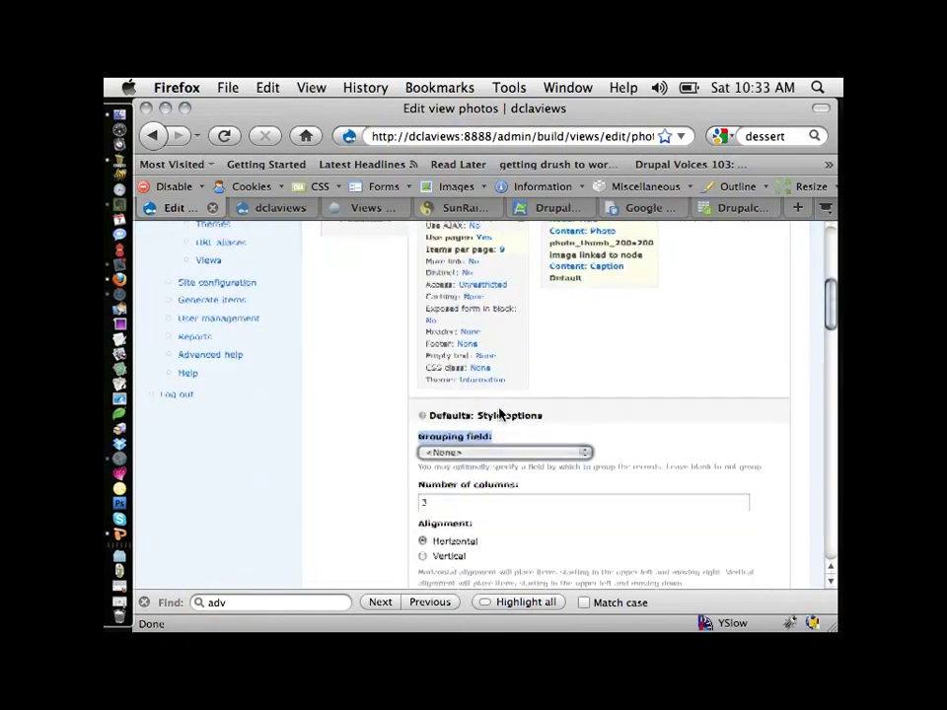
pyautogui.click(496, 435)
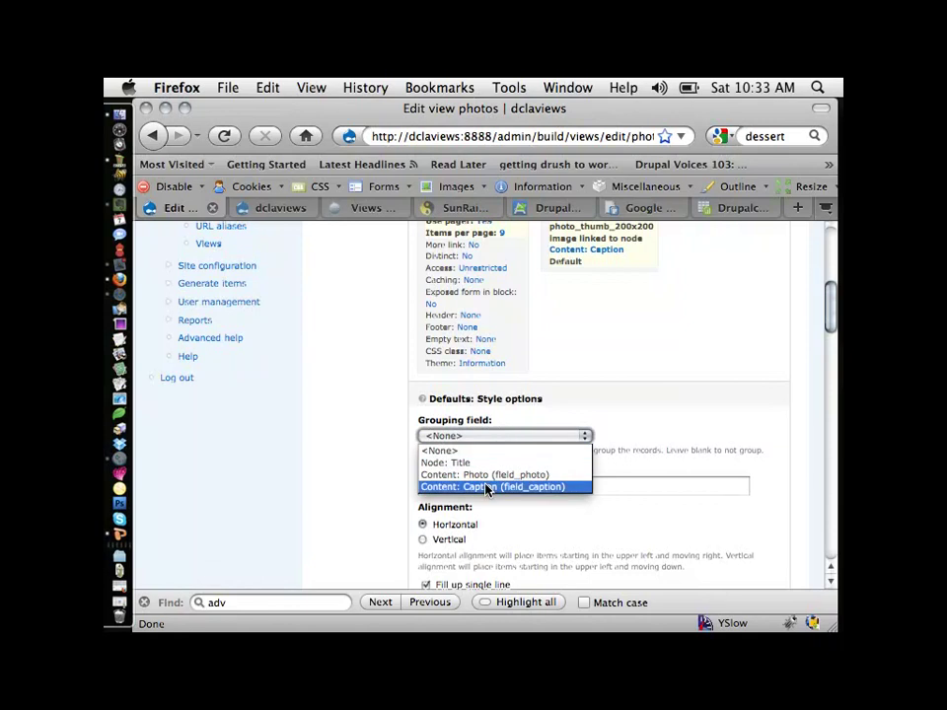
pyautogui.click(621, 358)
pyautogui.scroll(2, 621, 358)
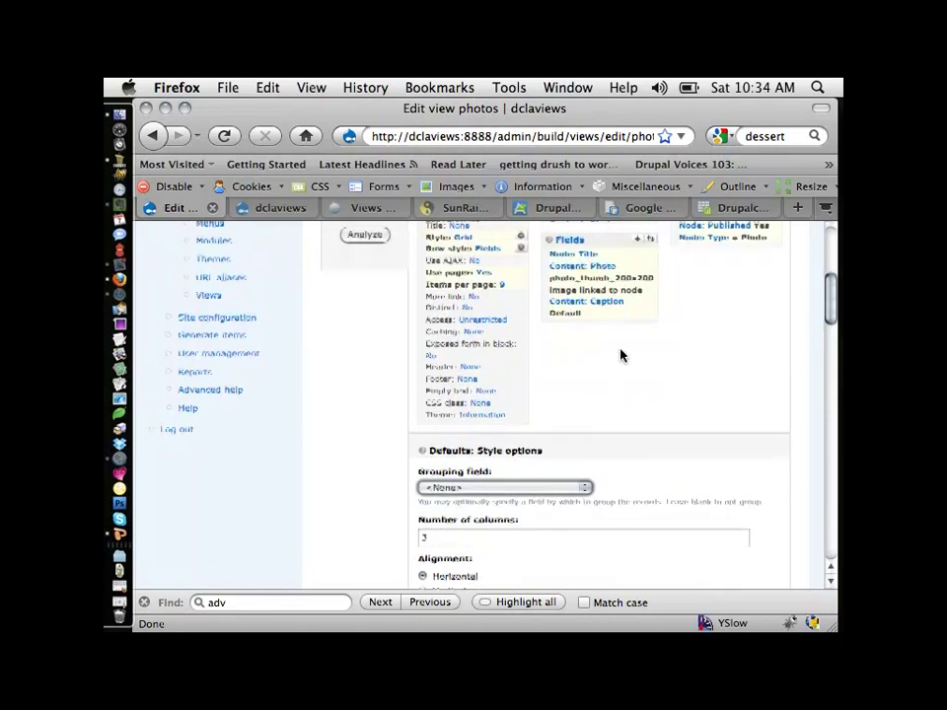
# - Open the list of fields that can be added to the view and filter it to the Taxonomy group
pyautogui.click(638, 243)
pyautogui.scroll(-3, 643, 364)
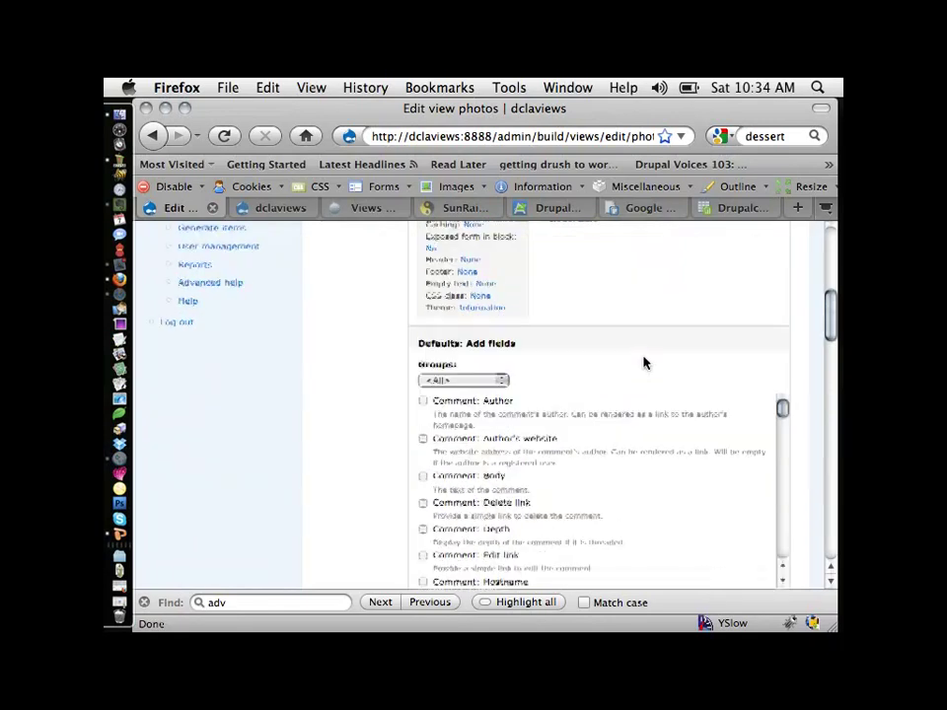
pyautogui.click(494, 368)
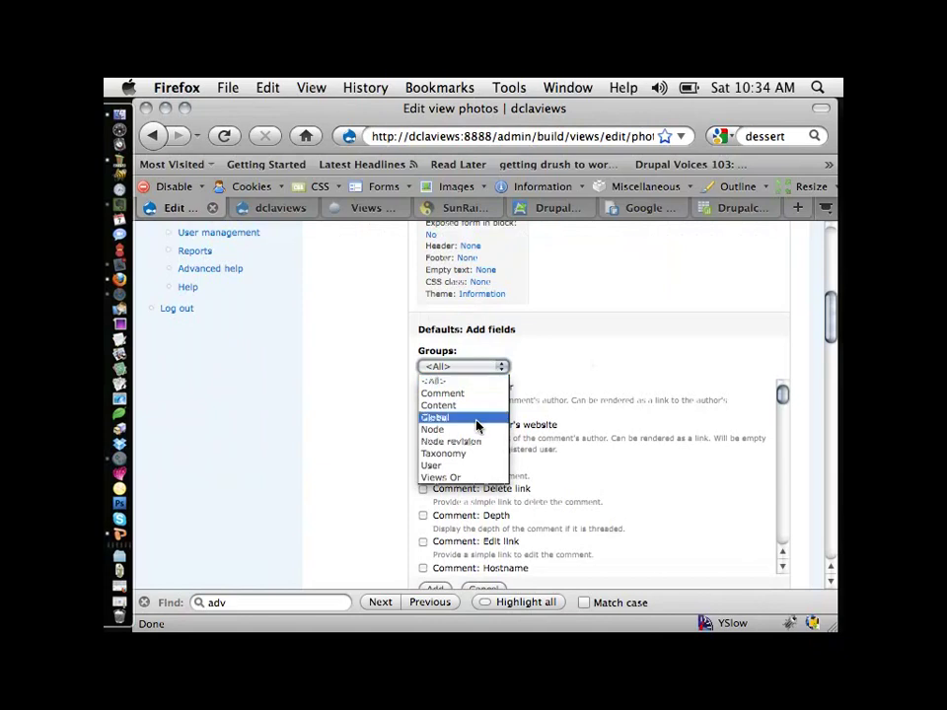
pyautogui.click(470, 456)
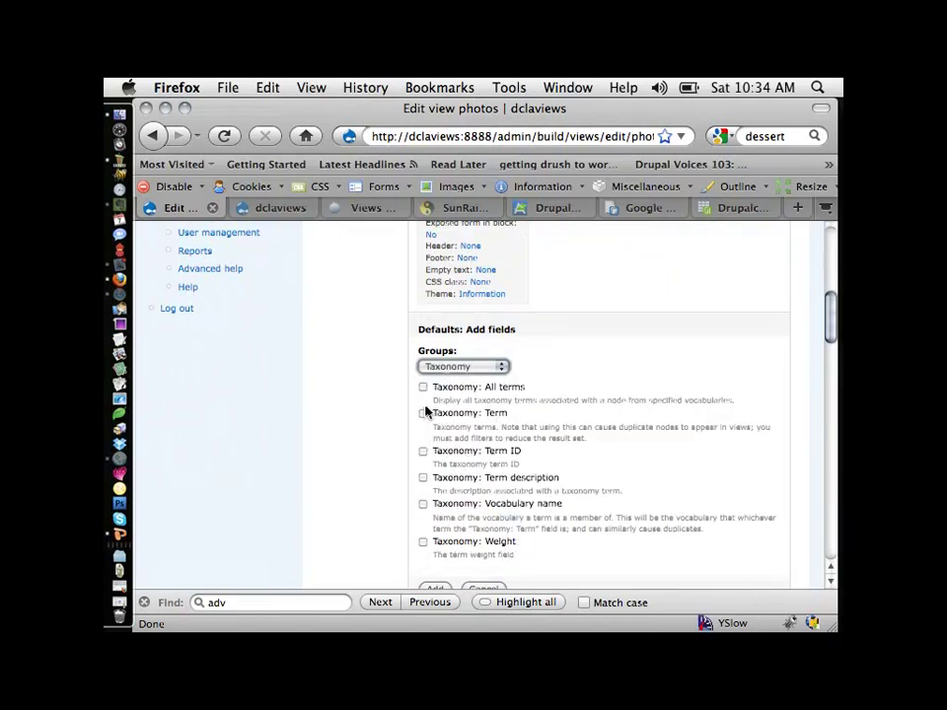
# - Browse the unfiltered field list down to its end and restore the Taxonomy group filter
pyautogui.click(464, 366)
pyautogui.click(462, 451)
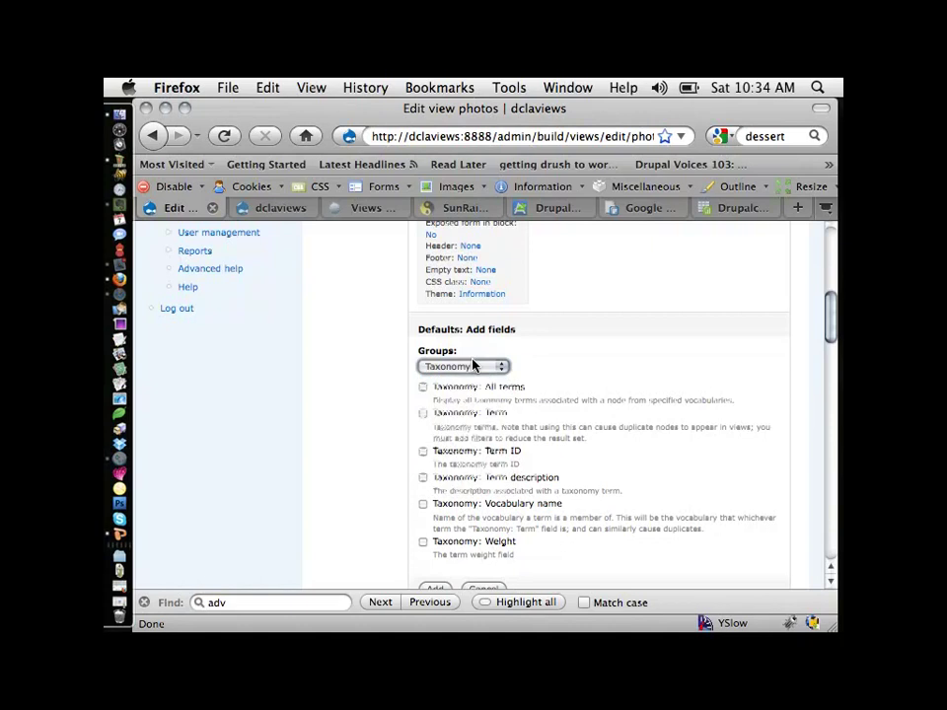
pyautogui.click(474, 366)
pyautogui.click(460, 385)
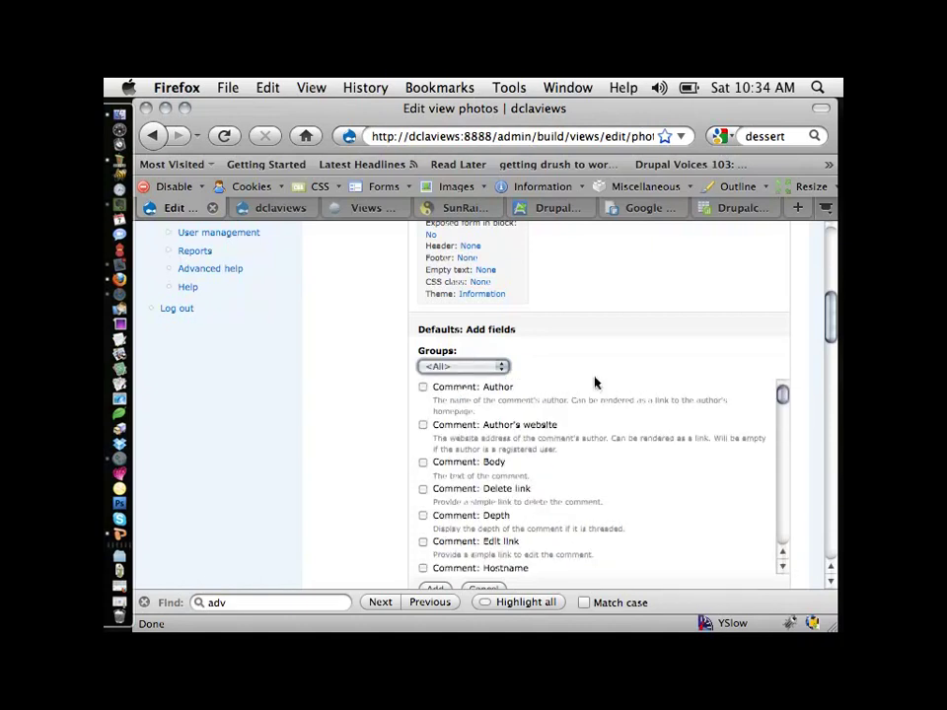
pyautogui.moveTo(781, 395); pyautogui.dragTo(775, 596)
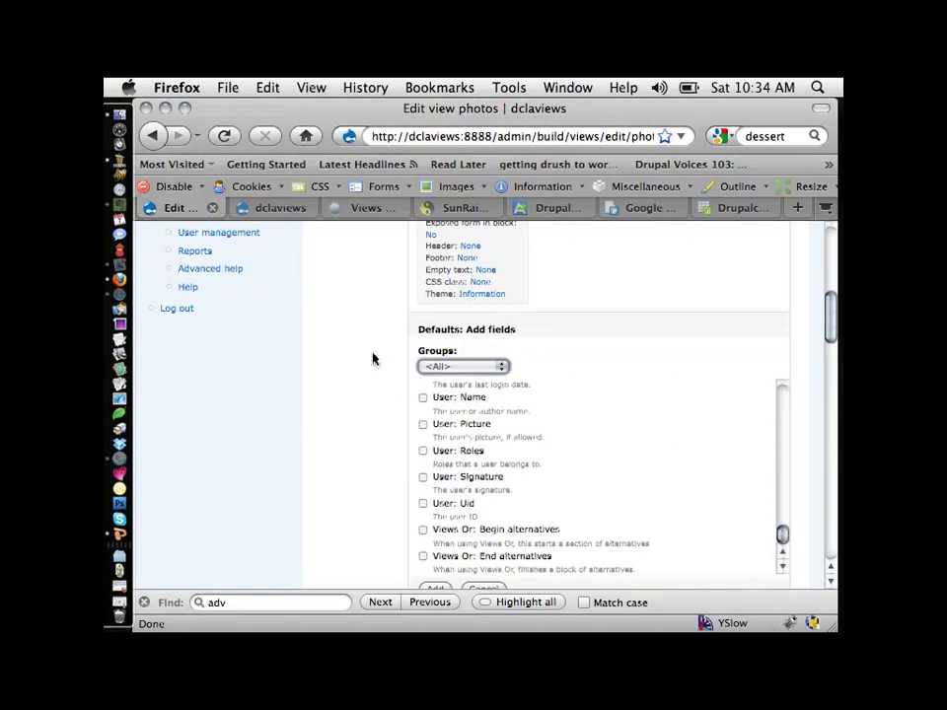
pyautogui.click(502, 367)
pyautogui.click(471, 454)
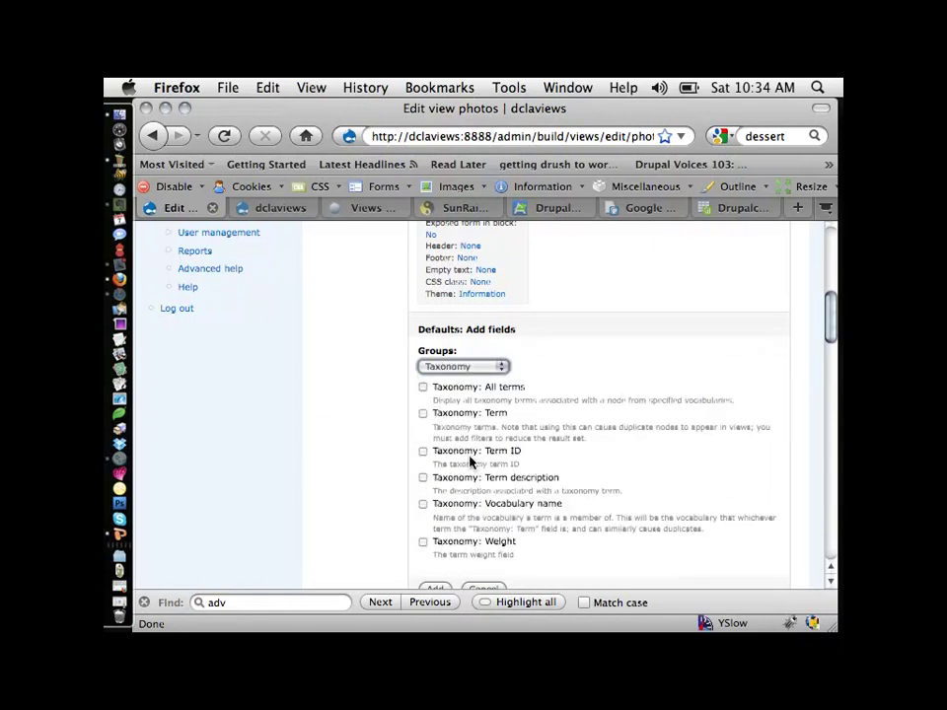
# - Add the Taxonomy: Term field to the view with an empty label and its other options unchanged
pyautogui.click(423, 413)
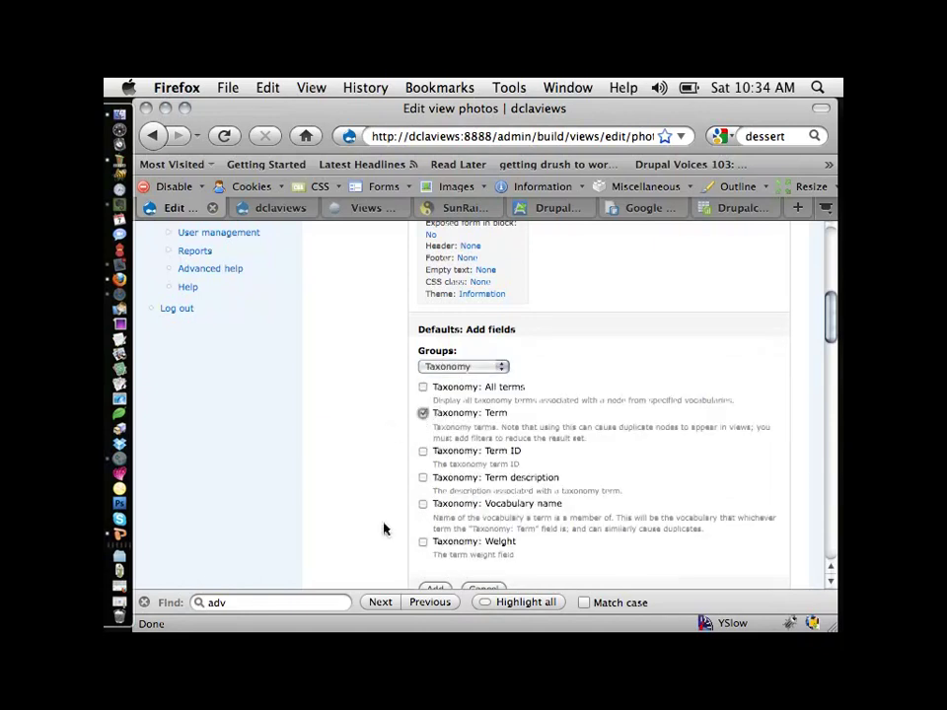
pyautogui.click(431, 589)
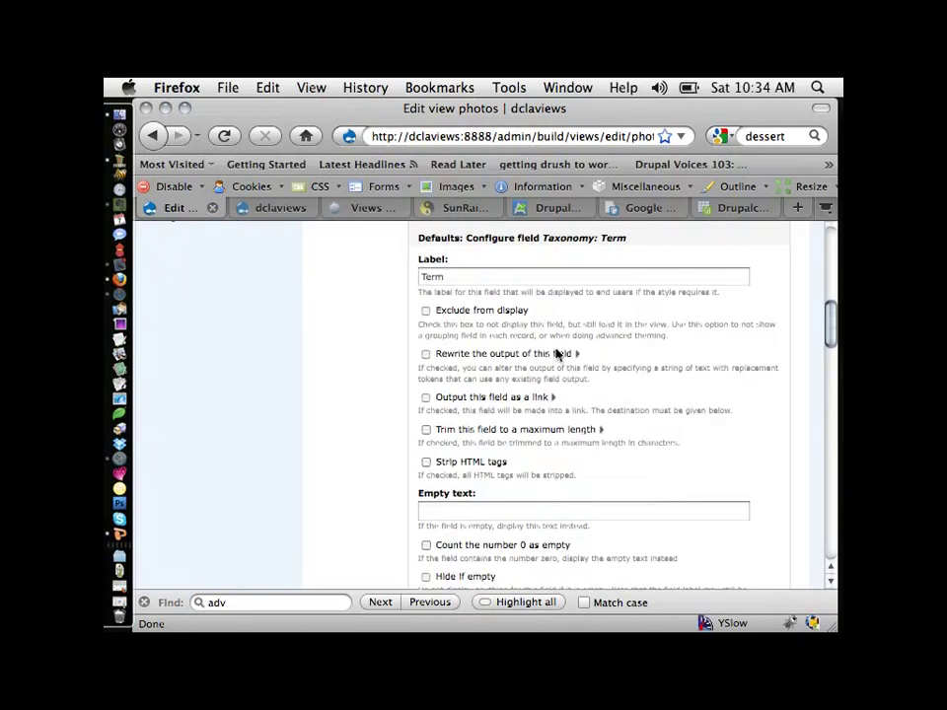
pyautogui.doubleClick(467, 276)
pyautogui.press('BackSpace')
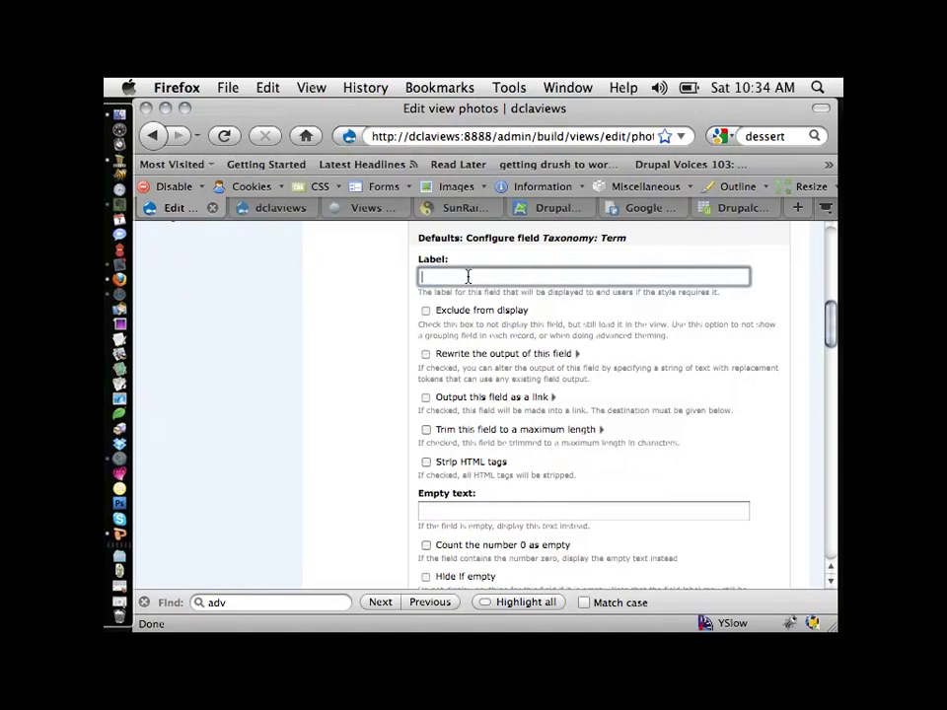
pyautogui.scroll(-4, 389, 355)
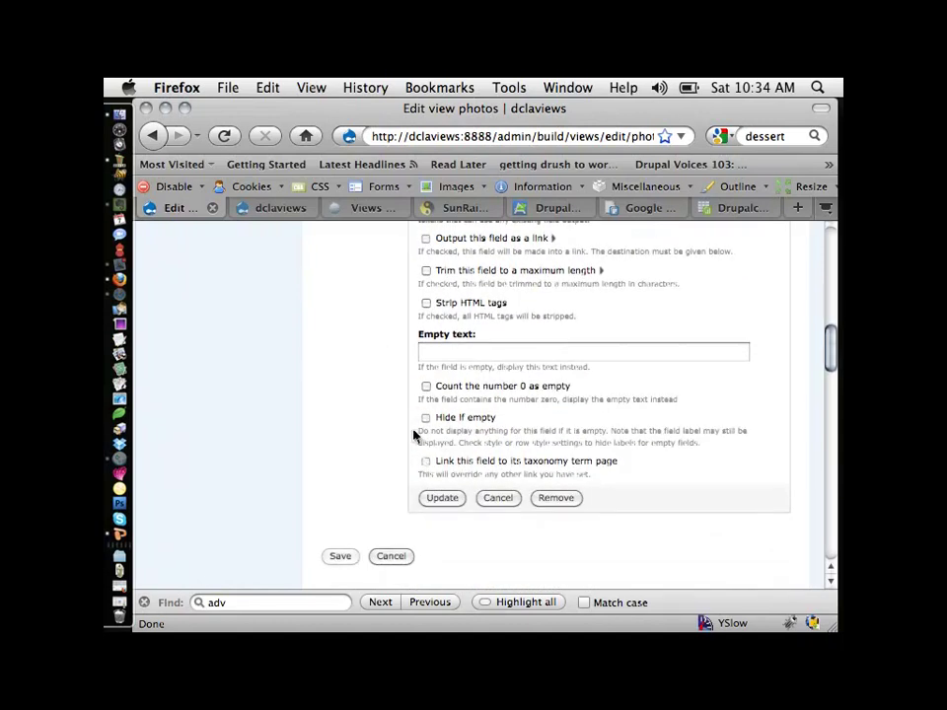
pyautogui.scroll(1, 401, 398)
pyautogui.scroll(5, 400, 397)
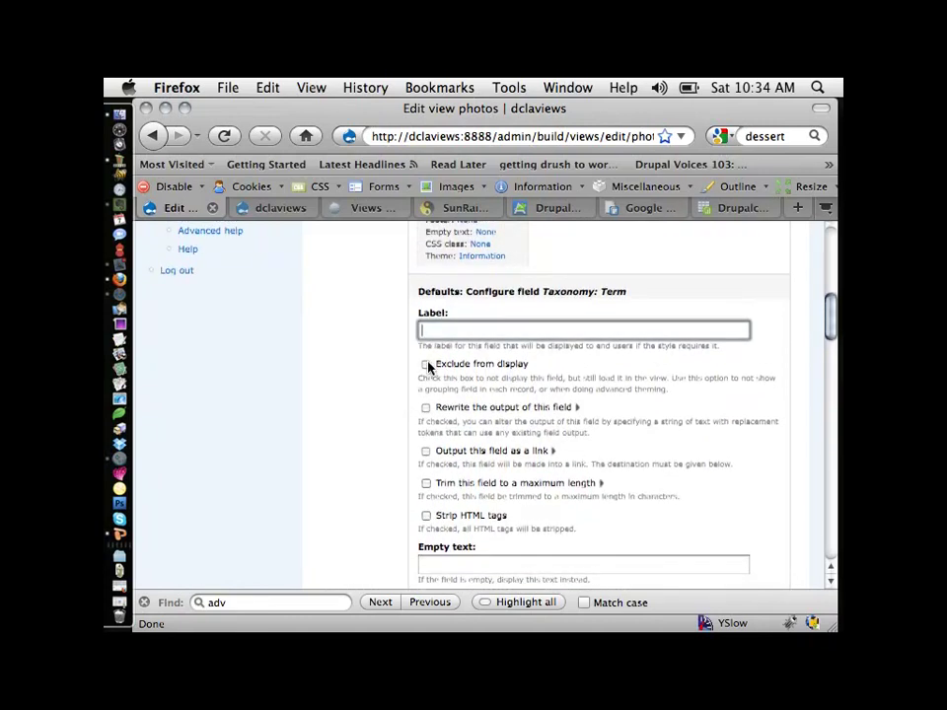
pyautogui.scroll(-9, 436, 385)
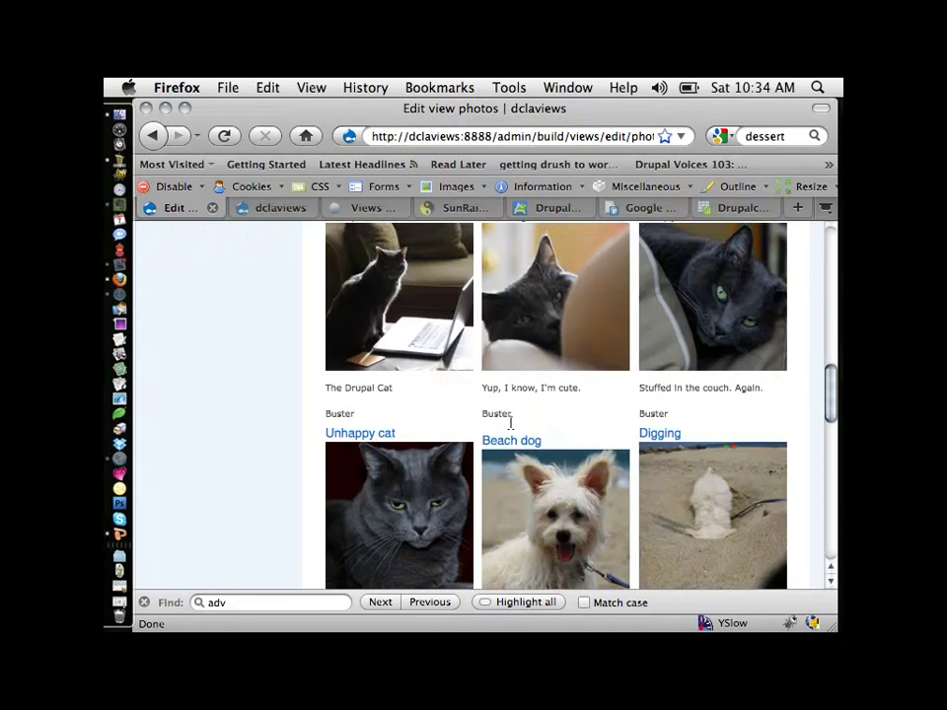
# - Review the taxonomy term under each photo throughout the live preview grid
pyautogui.scroll(5, 434, 404)
pyautogui.scroll(-2, 395, 437)
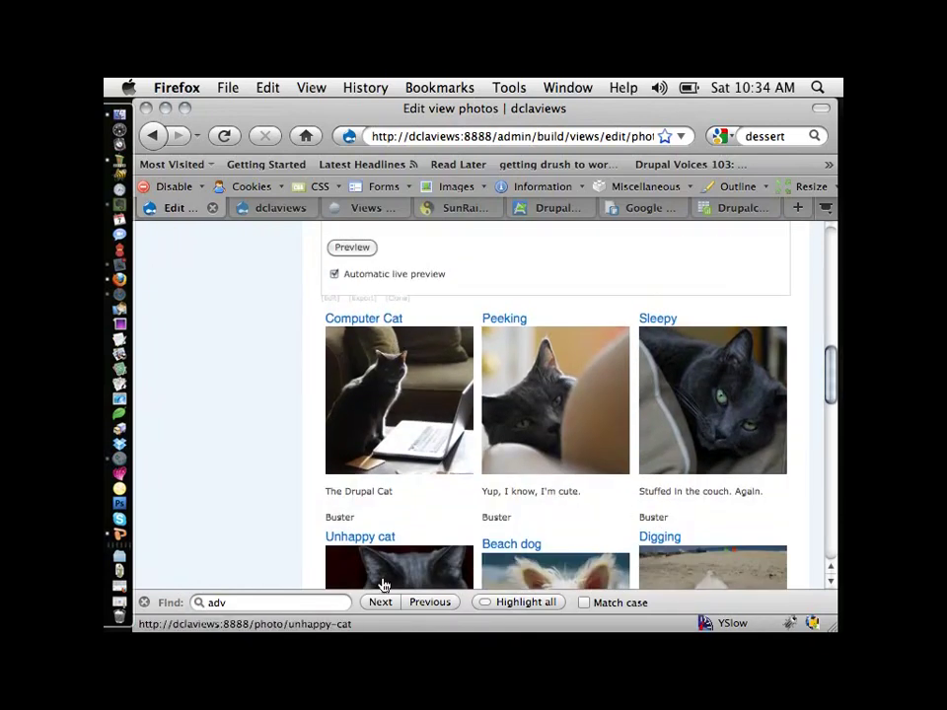
pyautogui.scroll(-8, 383, 585)
pyautogui.scroll(-5, 378, 399)
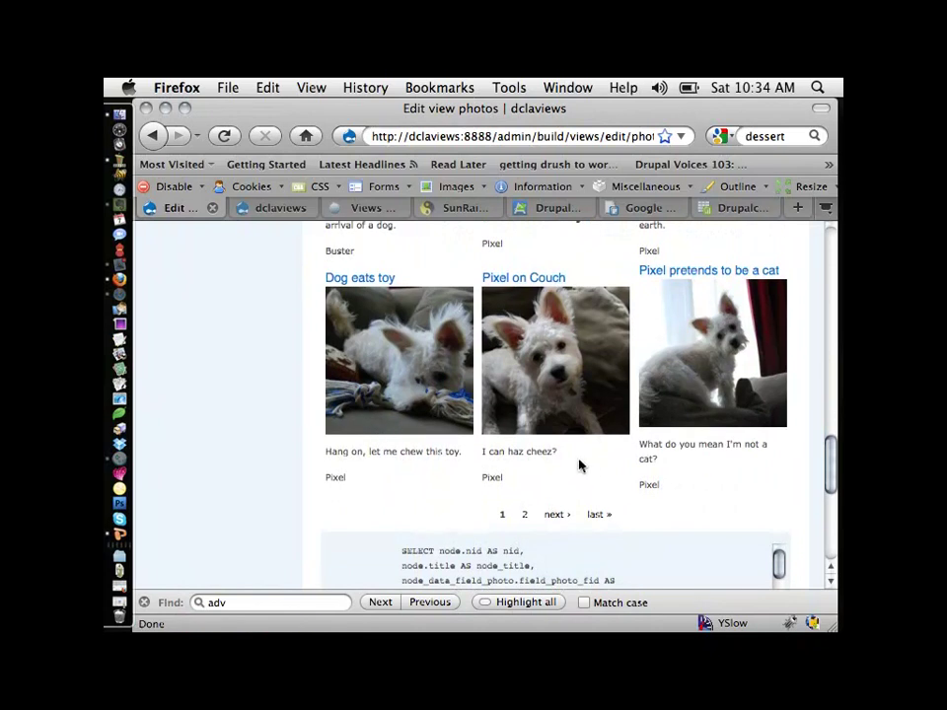
pyautogui.scroll(4, 578, 440)
pyautogui.scroll(15, 579, 440)
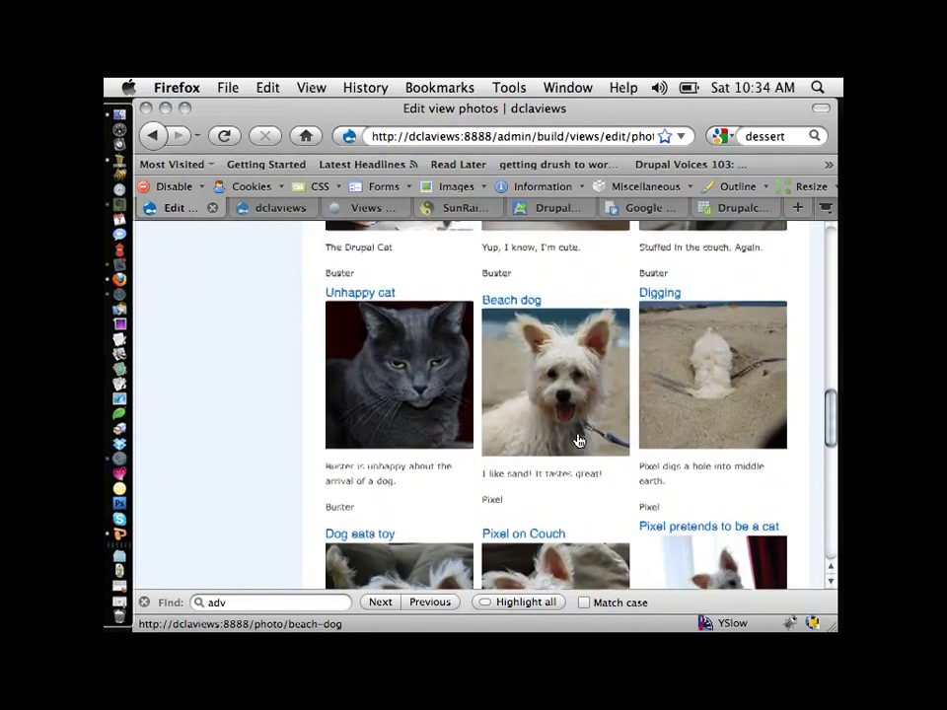
# - Exclude the Taxonomy: Term field from display and update its configuration
pyautogui.scroll(3, 578, 440)
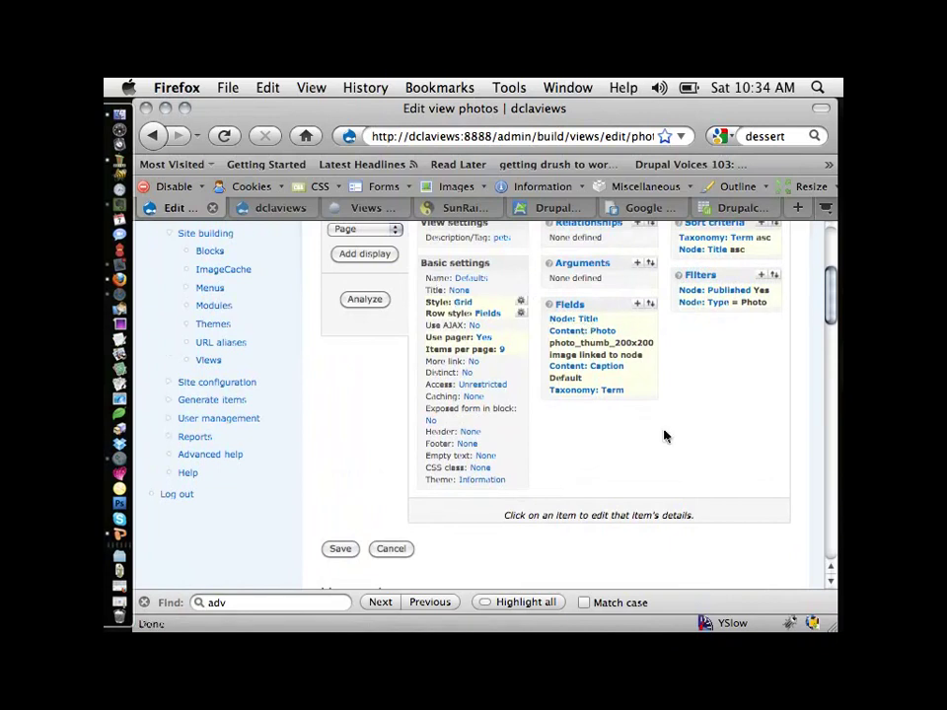
pyautogui.click(596, 390)
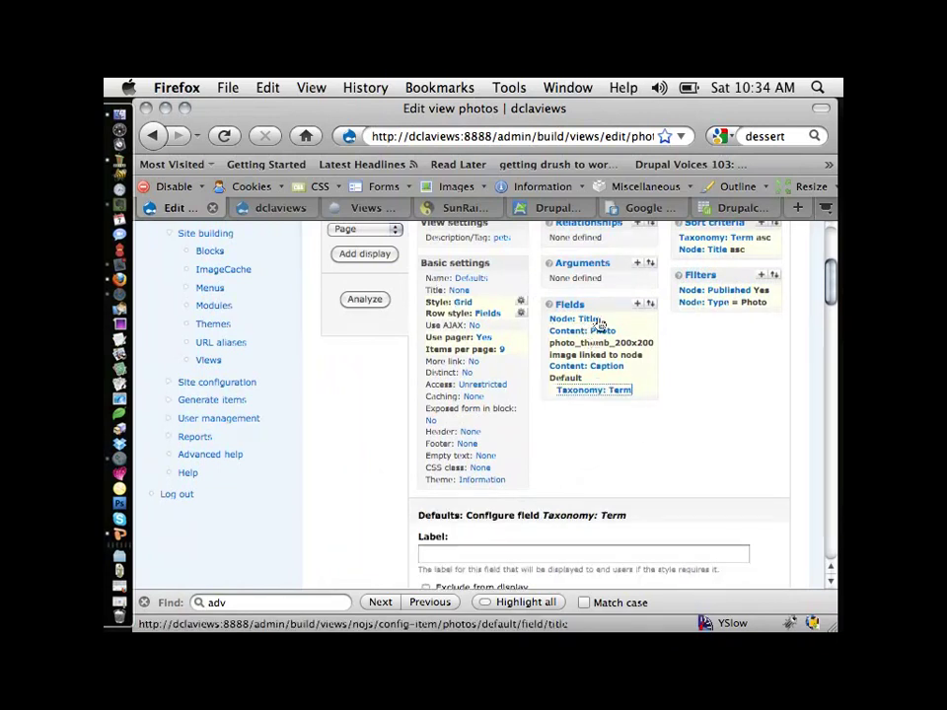
pyautogui.scroll(-5, 545, 461)
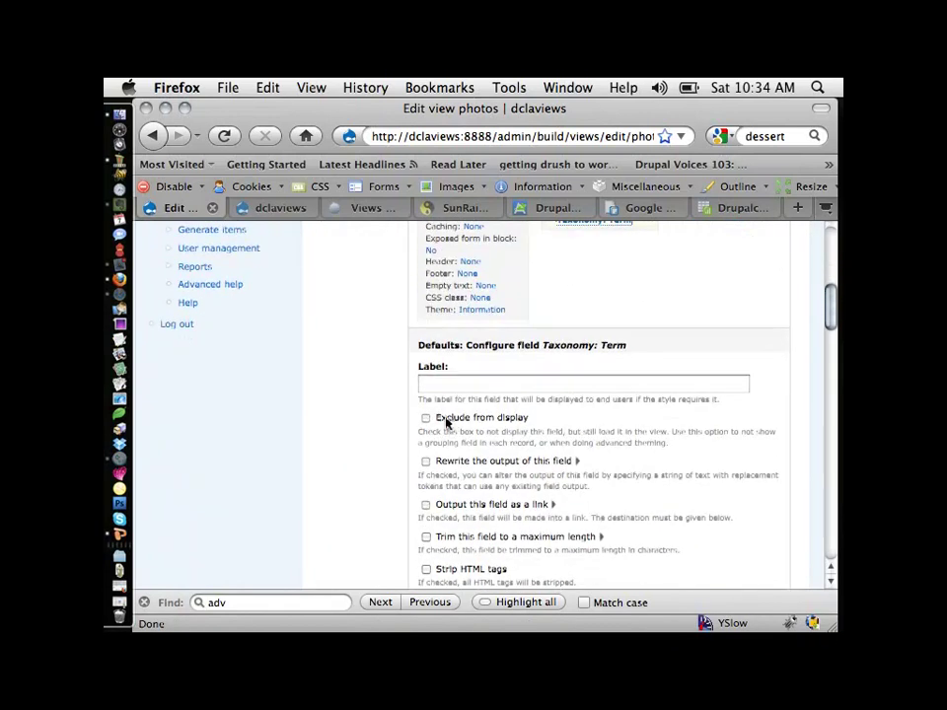
pyautogui.click(426, 420)
pyautogui.scroll(-9, 345, 462)
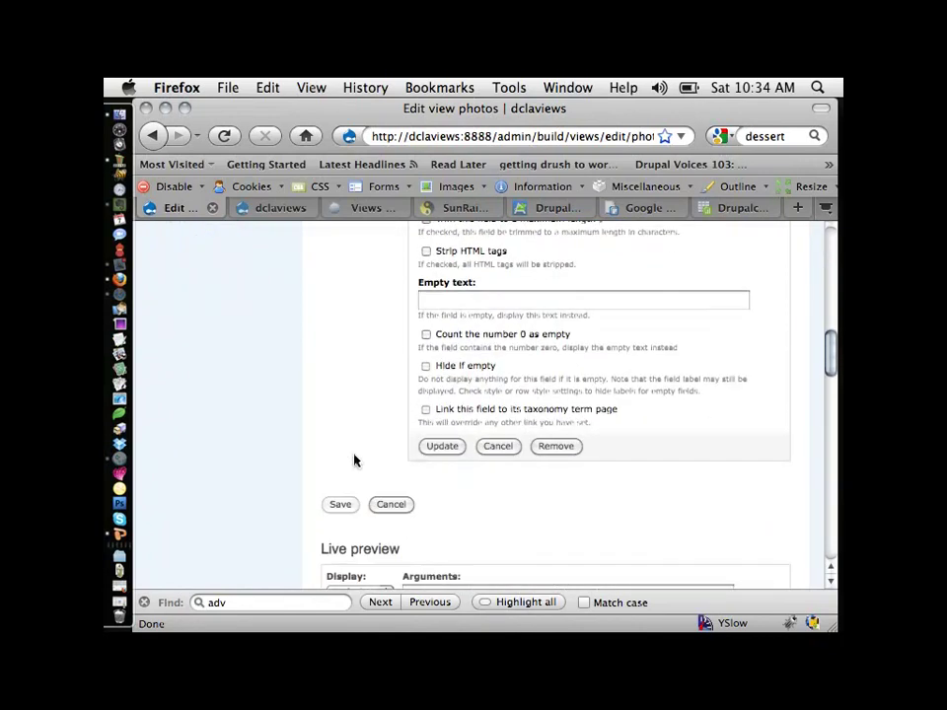
pyautogui.click(446, 448)
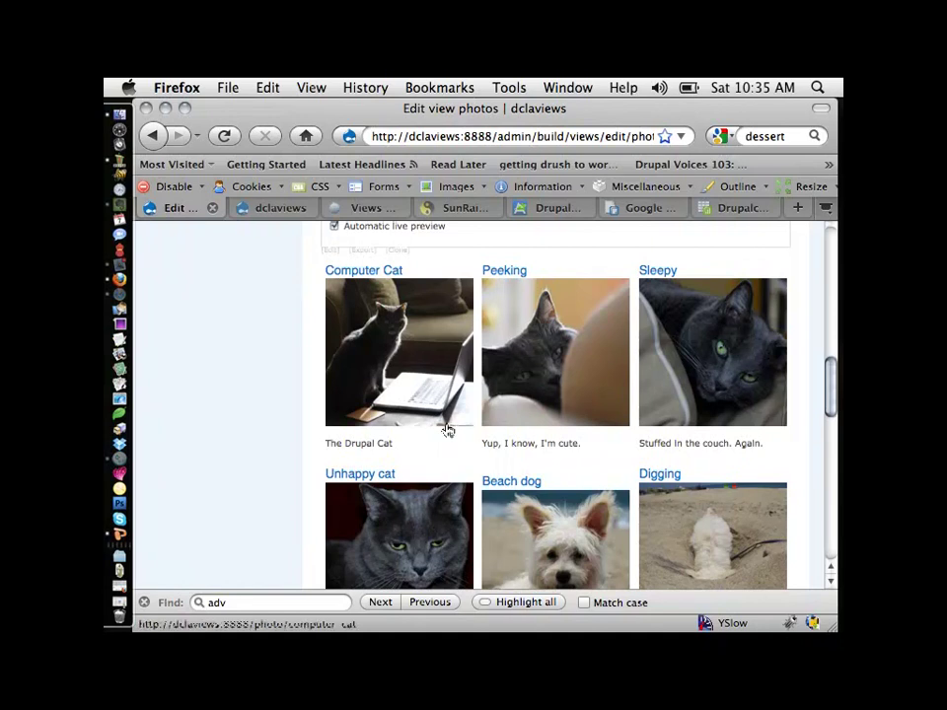
# - Rearrange the view's fields so that Taxonomy: Term comes first, above Node: Title, and update the order
pyautogui.scroll(3, 471, 386)
pyautogui.scroll(1, 471, 386)
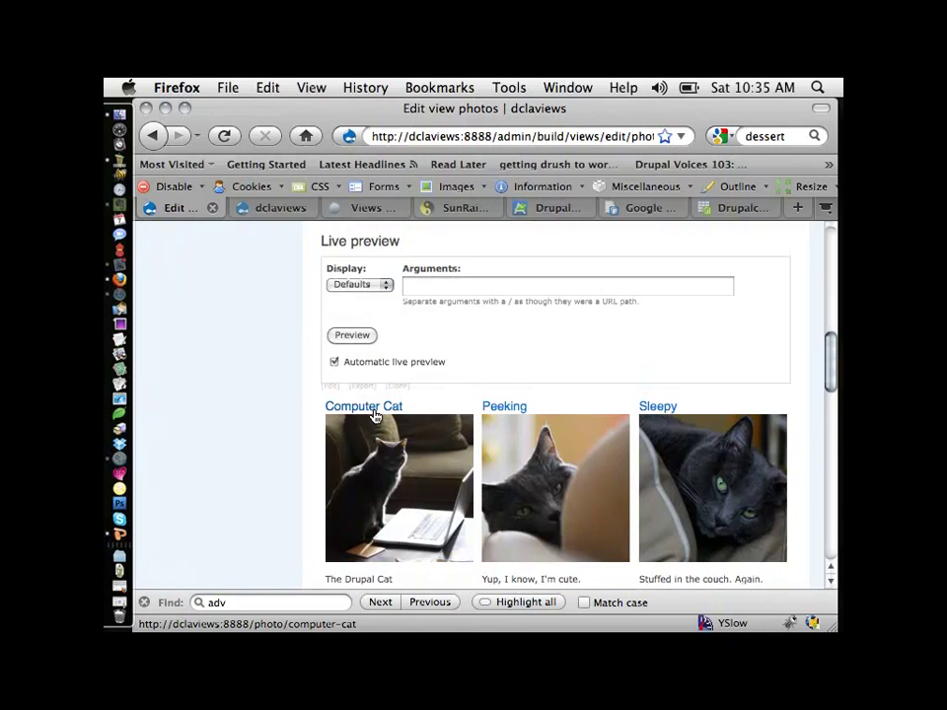
pyautogui.scroll(9, 468, 413)
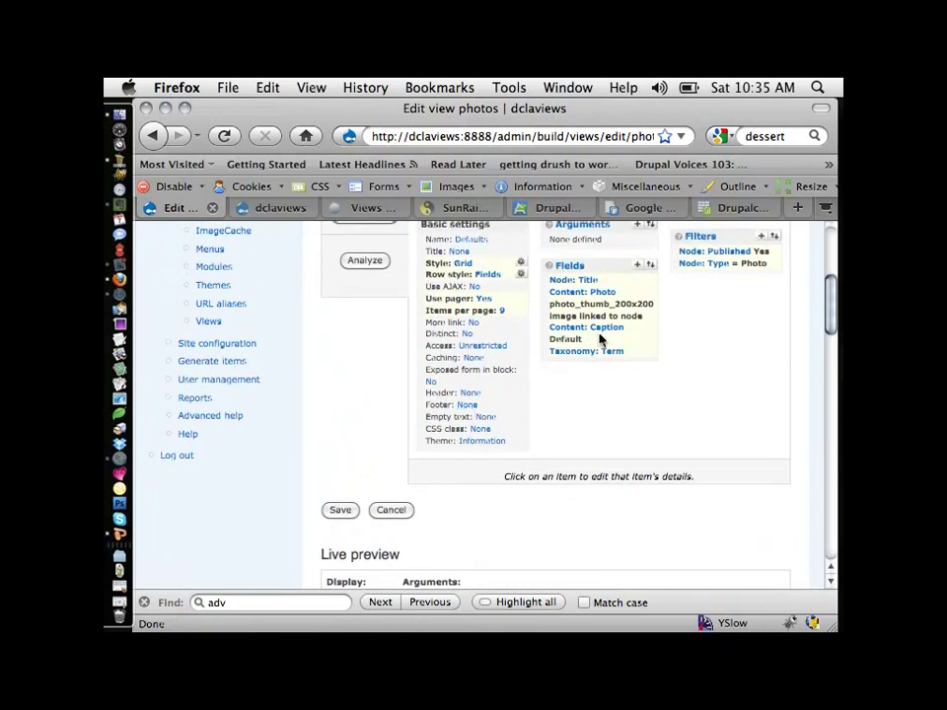
pyautogui.click(650, 266)
pyautogui.moveTo(417, 438); pyautogui.dragTo(417, 371)
pyautogui.click(455, 465)
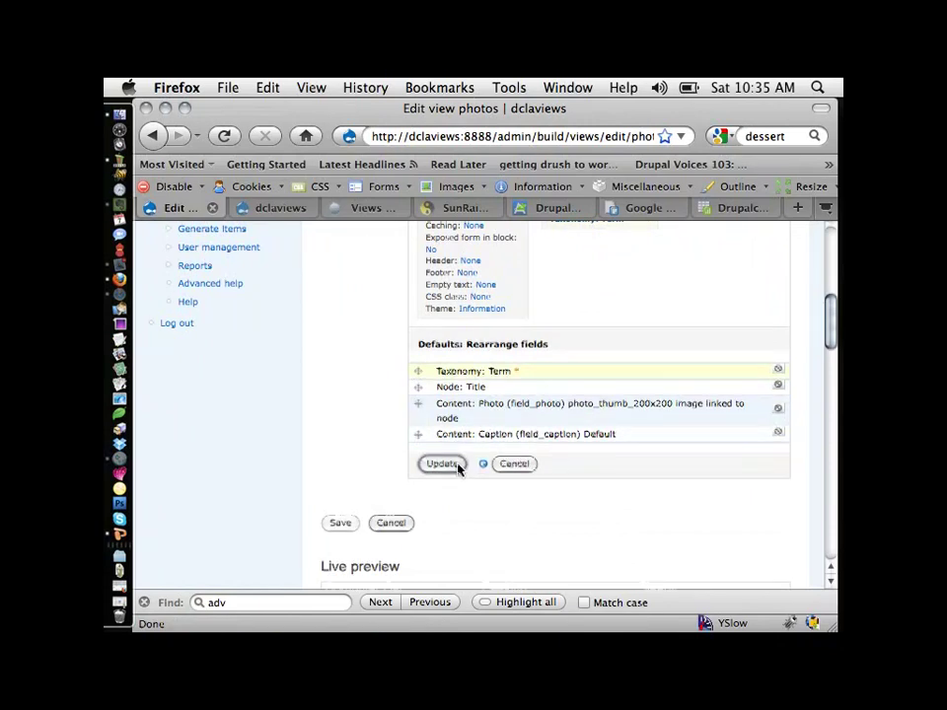
# - Rewrite the Node: Title field's output as <h3>[name]: [title]</h3>, using the Taxonomy: Term replacement pattern, and update the field
pyautogui.scroll(4, 529, 355)
pyautogui.scroll(-5, 571, 484)
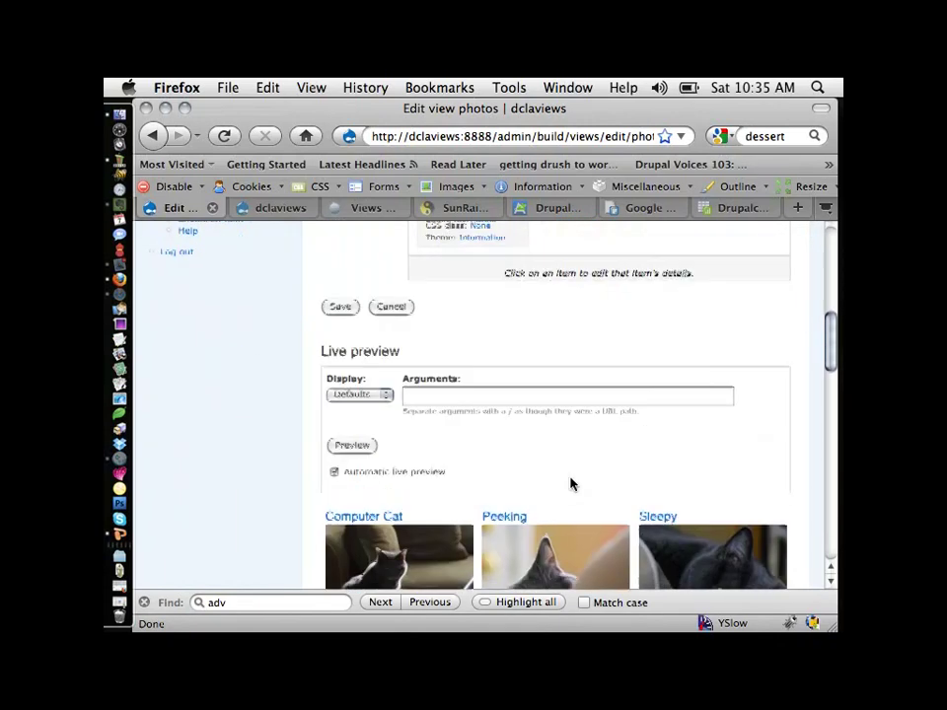
pyautogui.scroll(5, 570, 484)
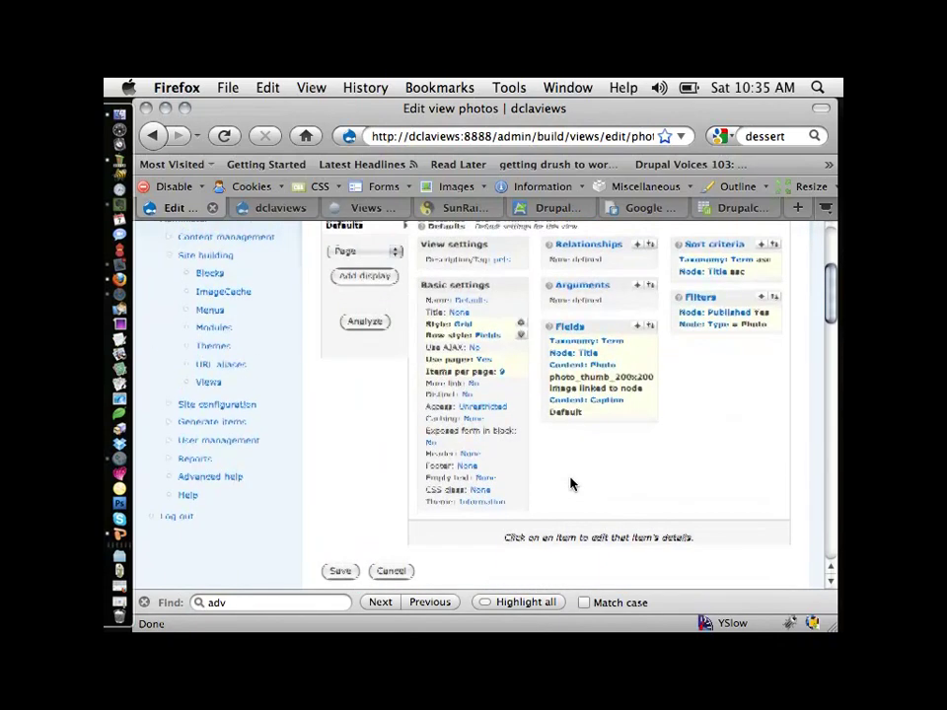
pyautogui.click(590, 355)
pyautogui.scroll(-3, 553, 385)
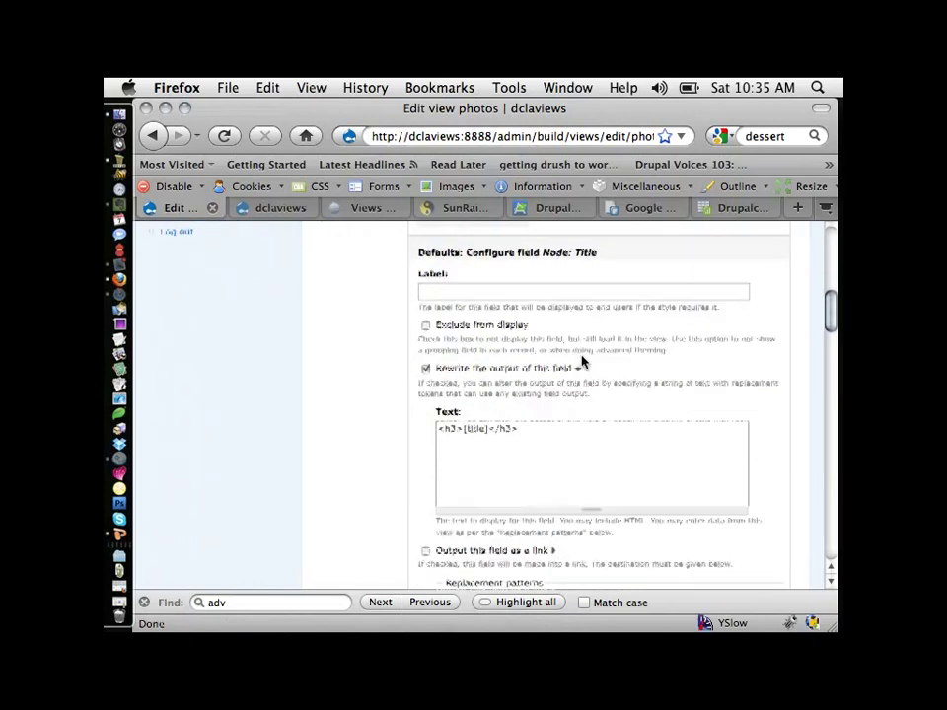
pyautogui.click(465, 411)
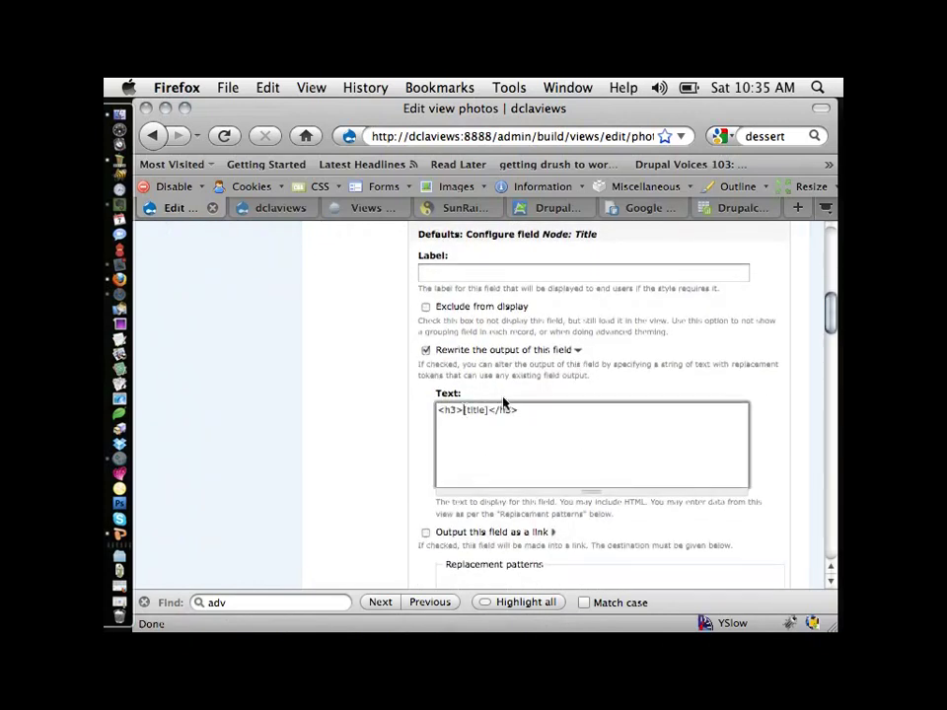
pyautogui.scroll(-4, 506, 449)
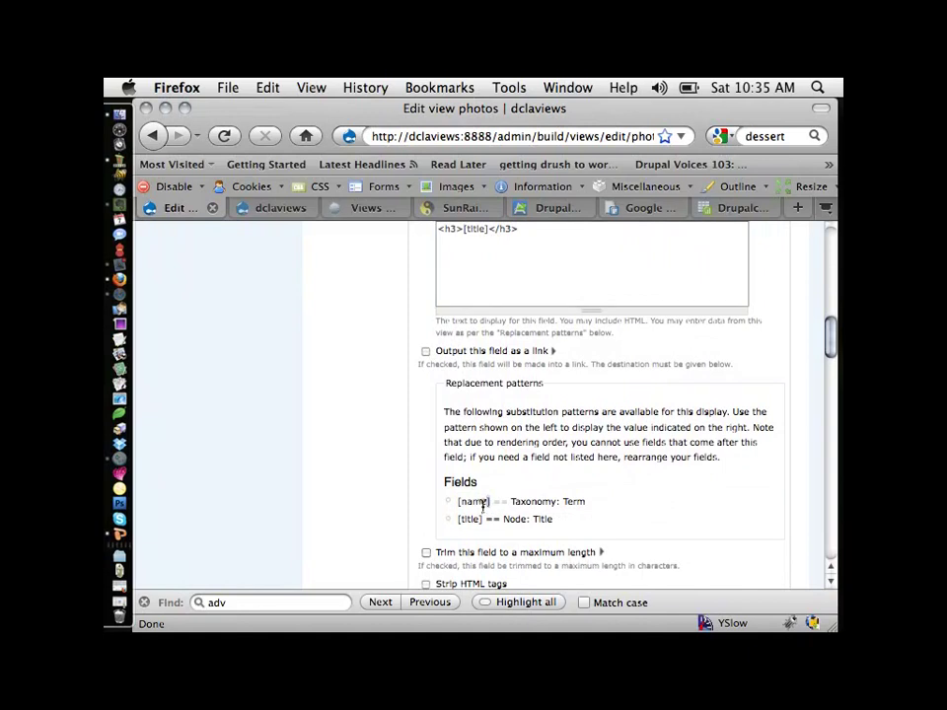
pyautogui.moveTo(490, 502); pyautogui.dragTo(459, 507)
pyautogui.press('super+c')
pyautogui.scroll(3, 514, 383)
pyautogui.click(464, 384)
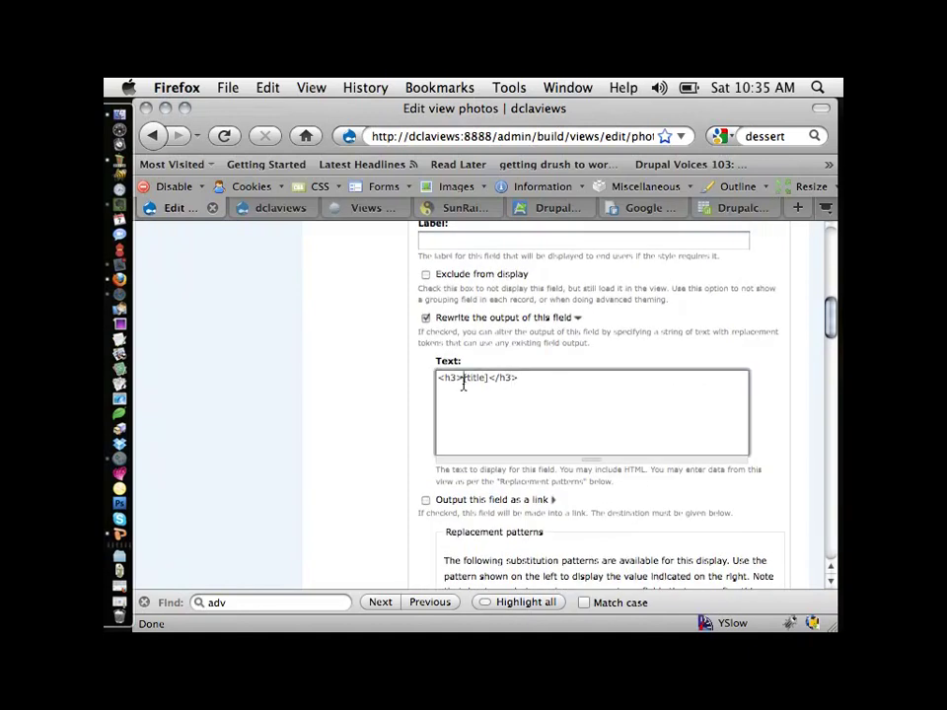
pyautogui.press('super+v')
pyautogui.write(':')
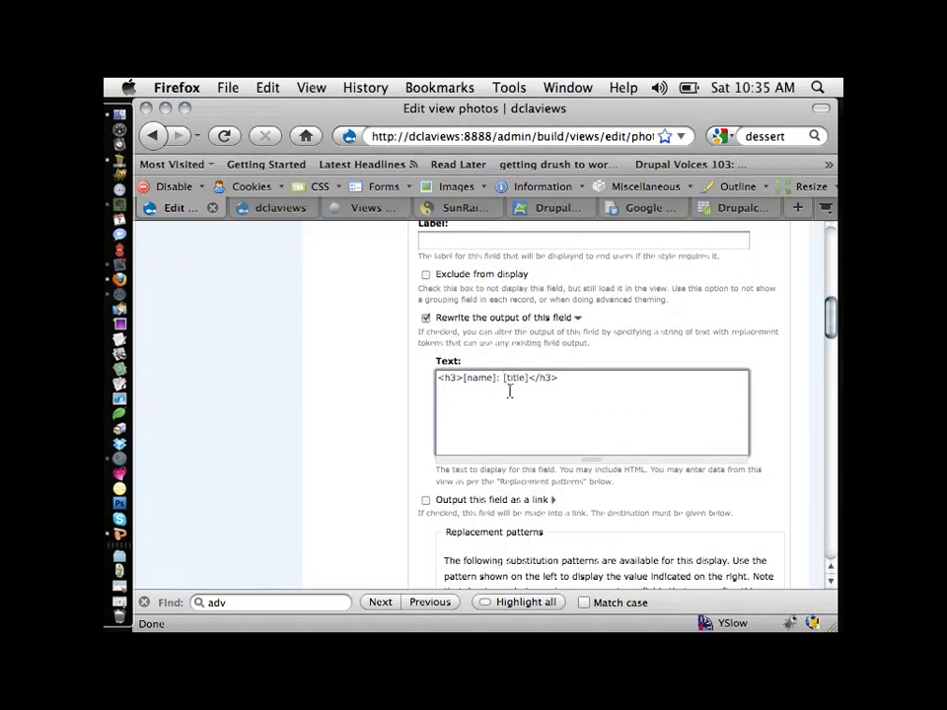
pyautogui.scroll(-15, 390, 444)
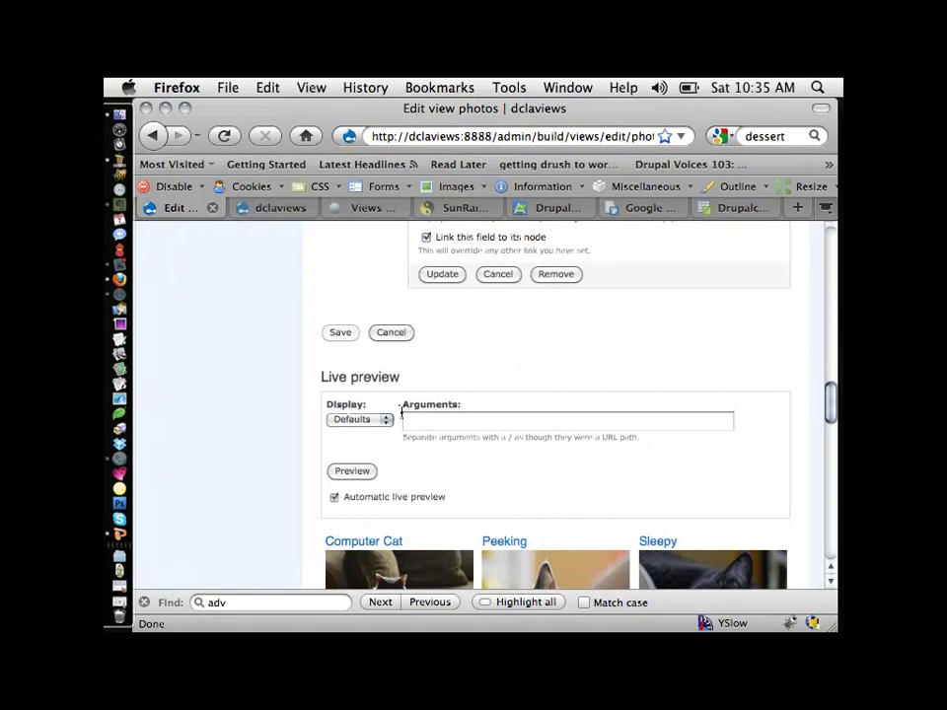
pyautogui.click(443, 274)
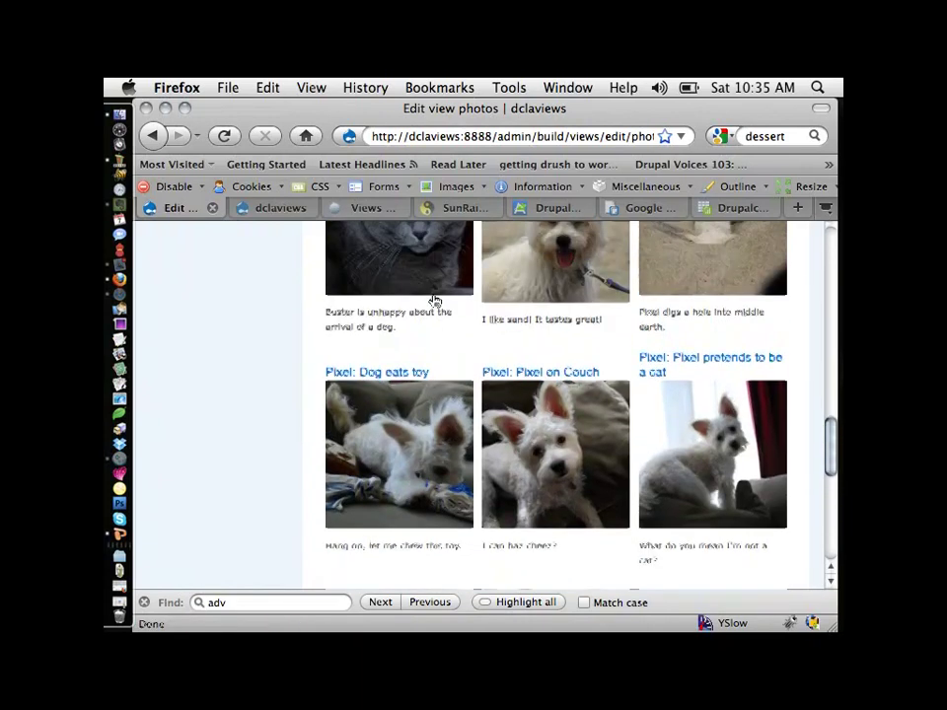
# - Examine which Global fields can be added to the view, including Custom text, without adding any
pyautogui.scroll(10, 434, 300)
pyautogui.scroll(-4, 433, 300)
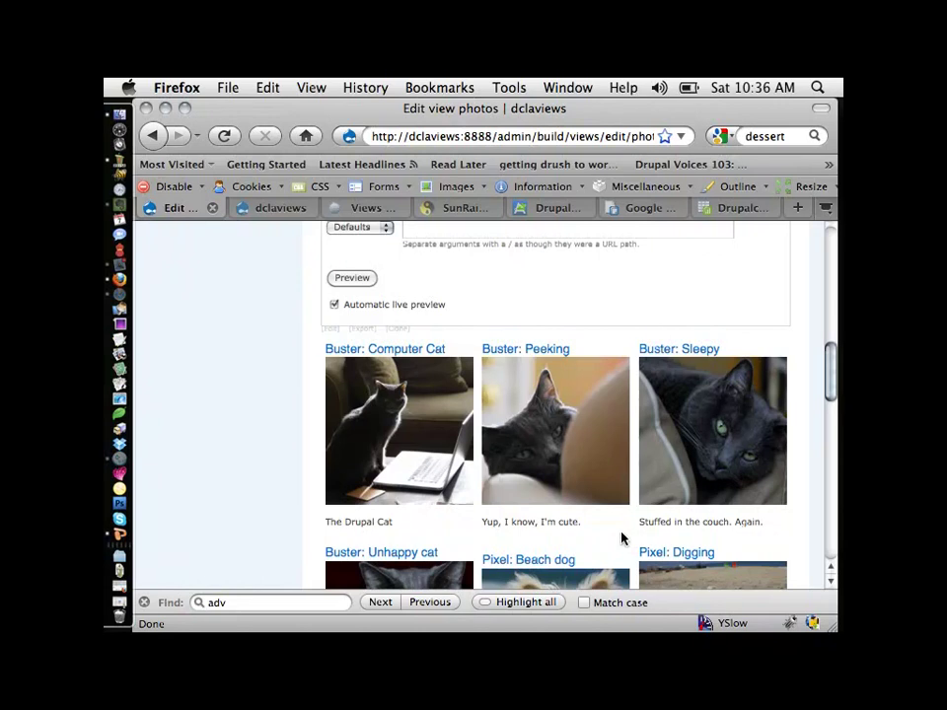
pyautogui.scroll(10, 622, 539)
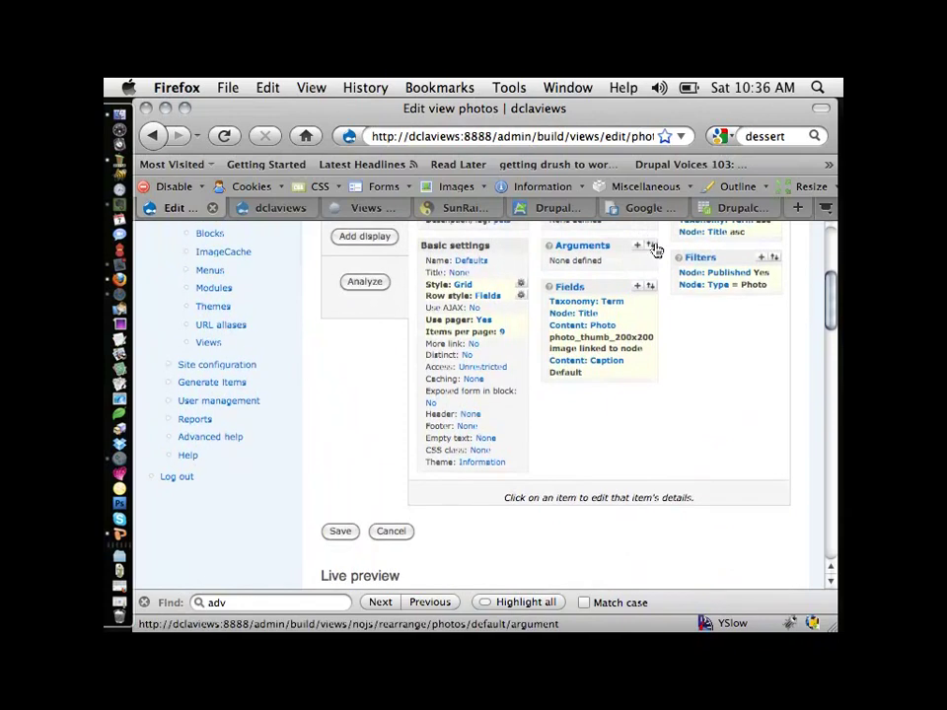
pyautogui.click(588, 315)
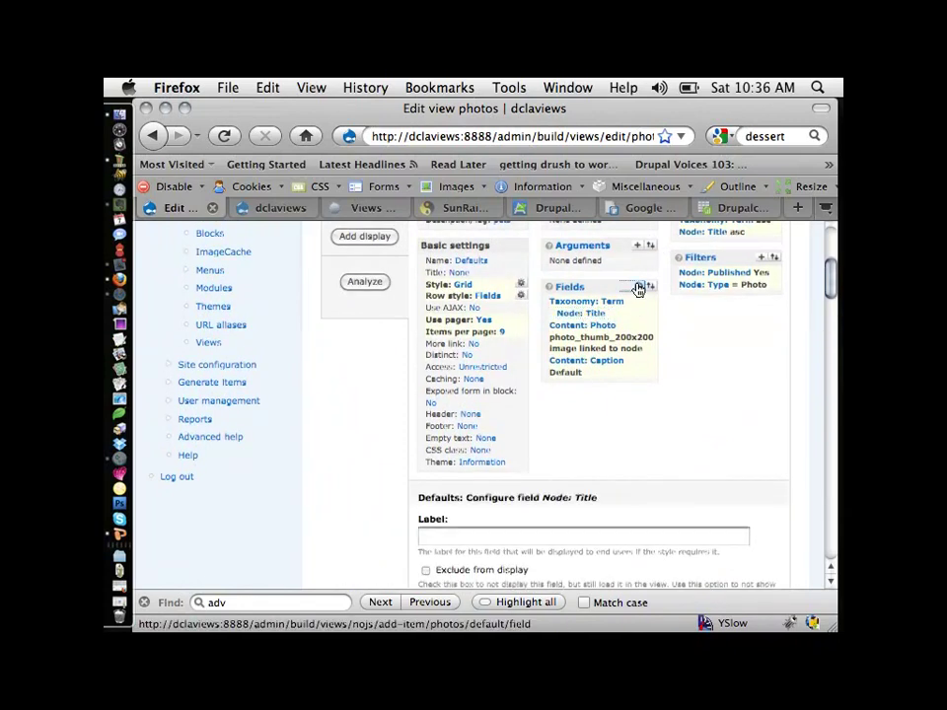
pyautogui.click(639, 287)
pyautogui.scroll(-3, 539, 345)
pyautogui.click(496, 347)
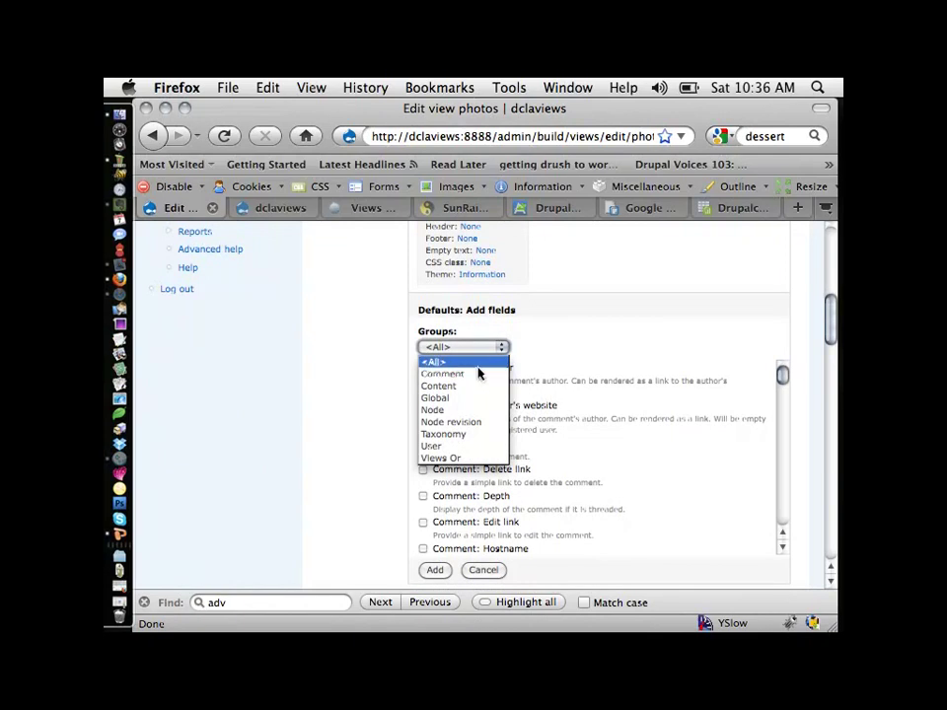
pyautogui.click(475, 398)
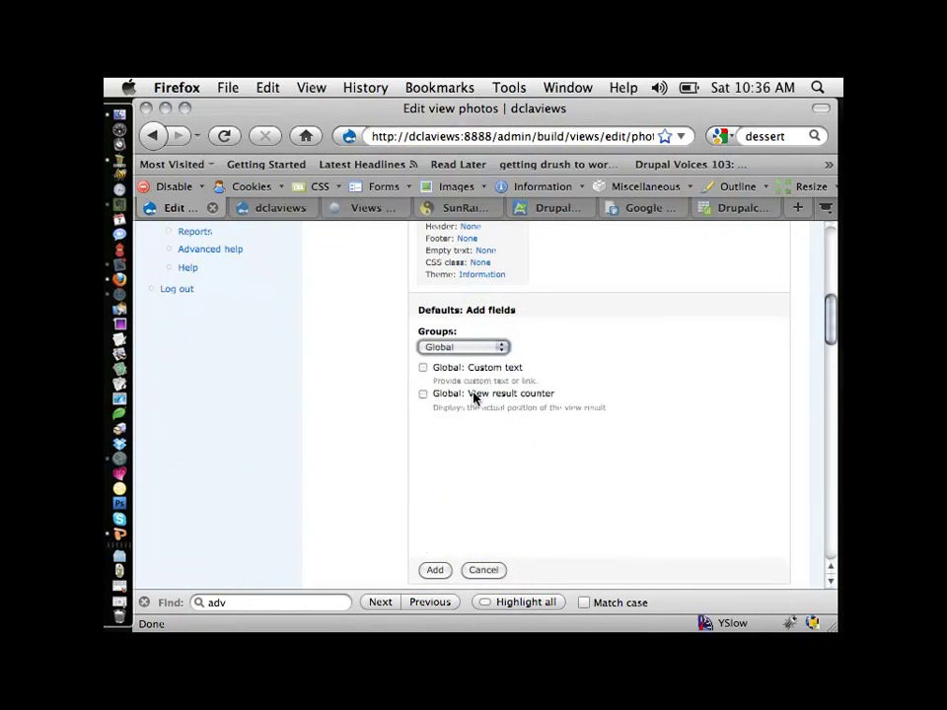
pyautogui.click(423, 368)
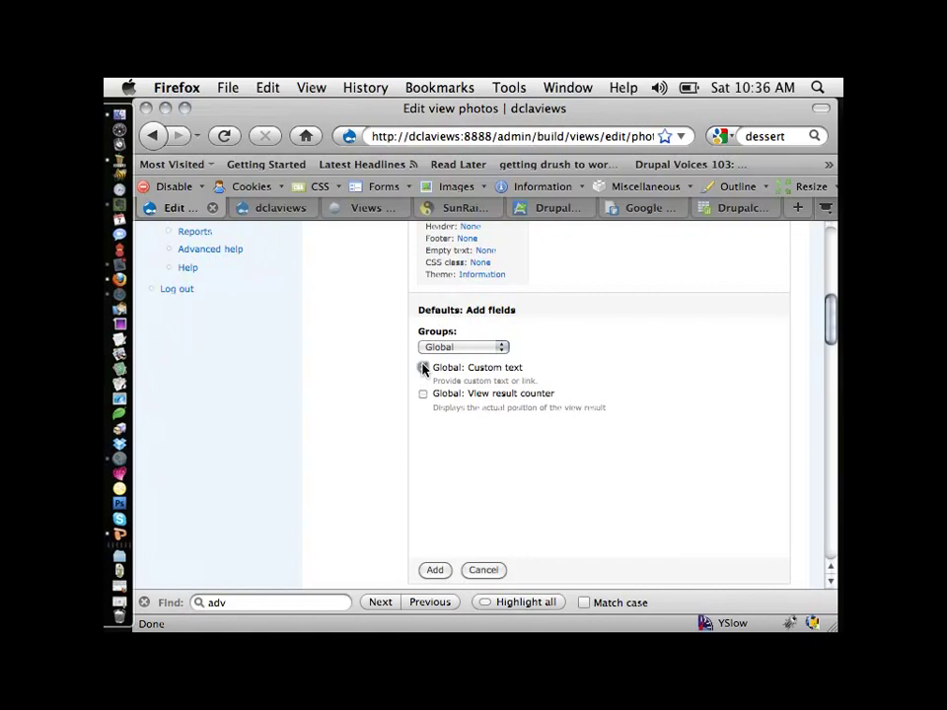
pyautogui.click(423, 368)
pyautogui.scroll(10, 406, 448)
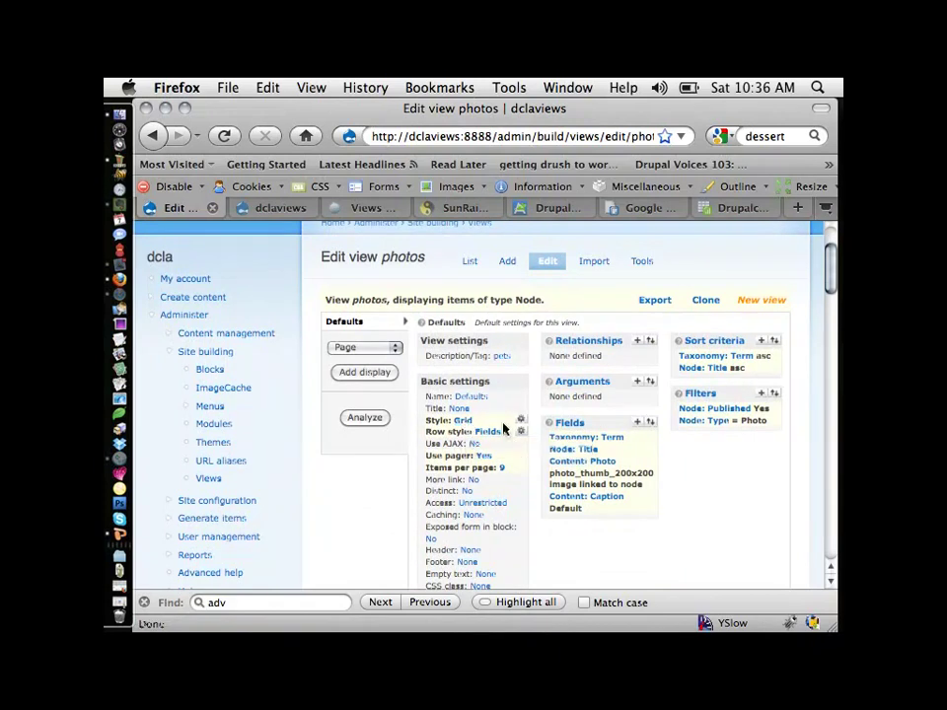
# - Remove the [name]: prefix from the Node: Title rewrite text, leaving <h3>[title]</h3>, and update the field
pyautogui.click(584, 449)
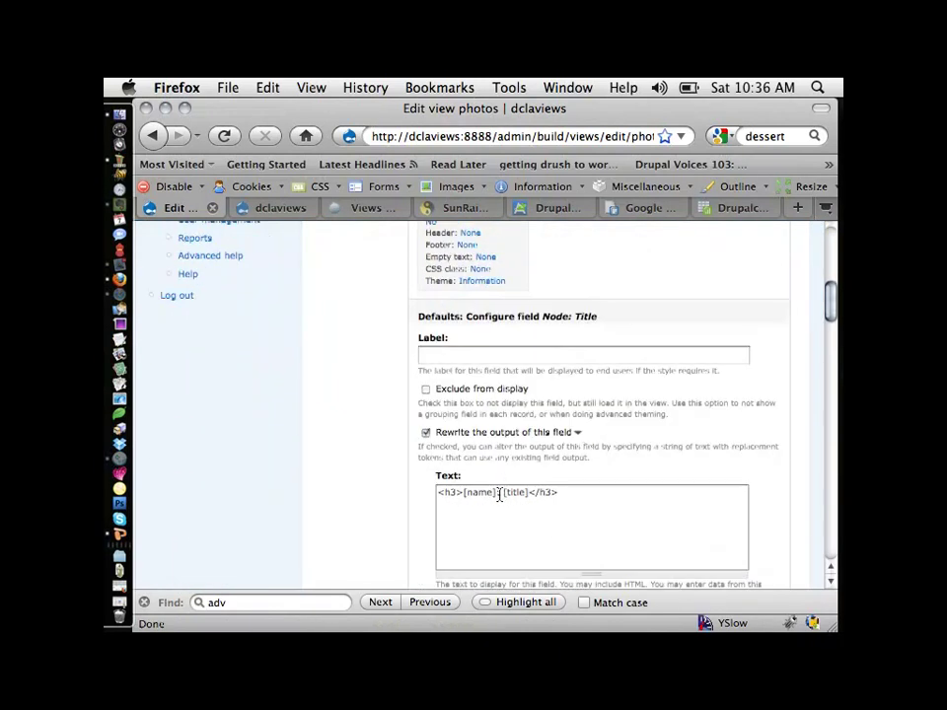
pyautogui.moveTo(499, 495); pyautogui.dragTo(460, 499)
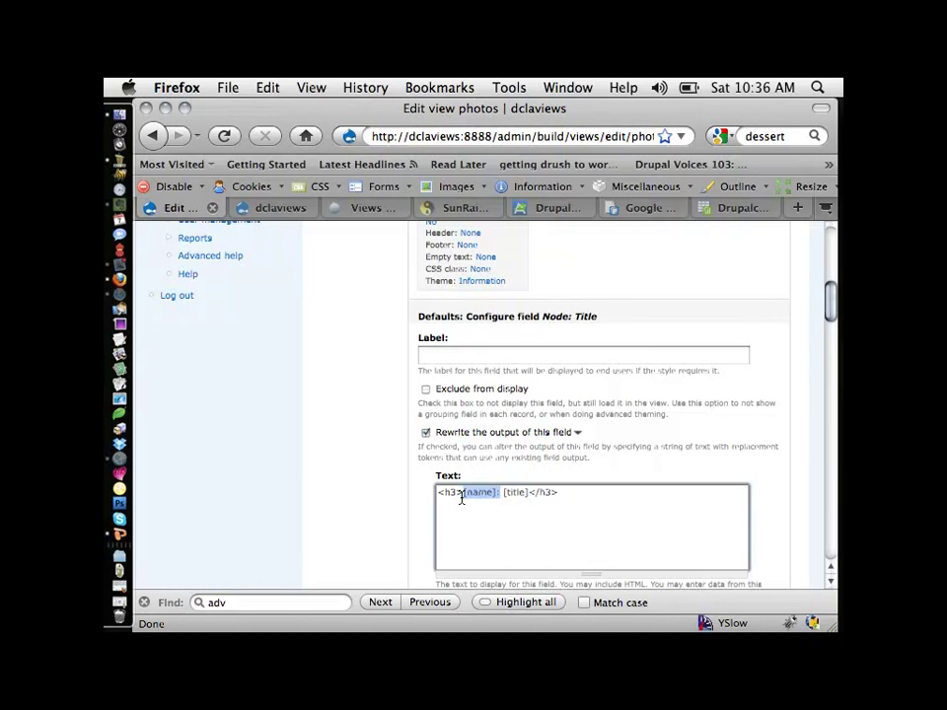
pyautogui.press('BackSpace')
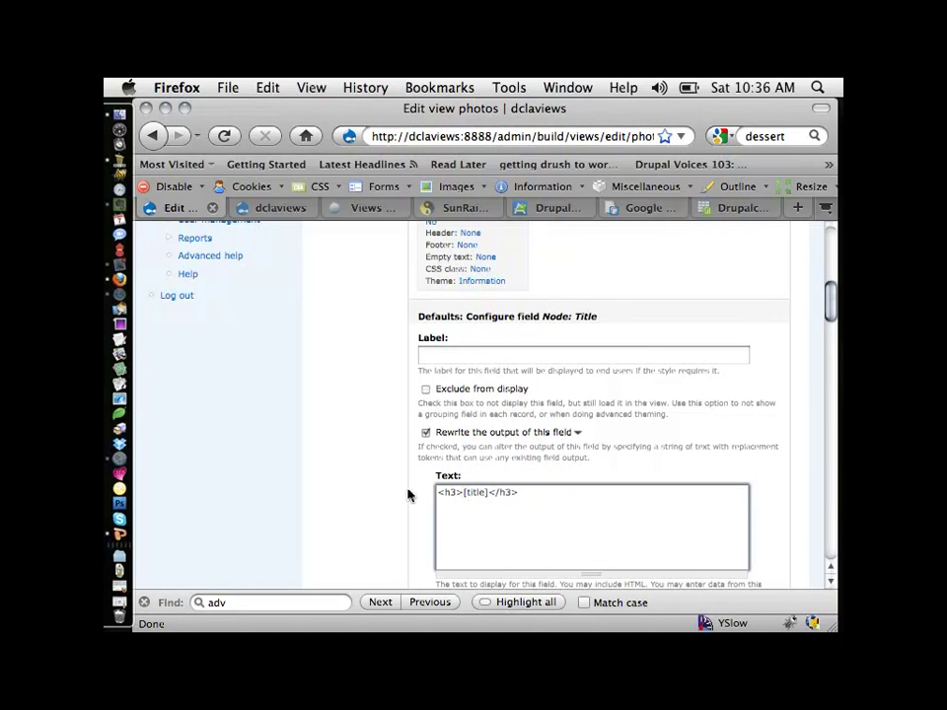
pyautogui.scroll(-6, 408, 494)
pyautogui.scroll(-3, 408, 495)
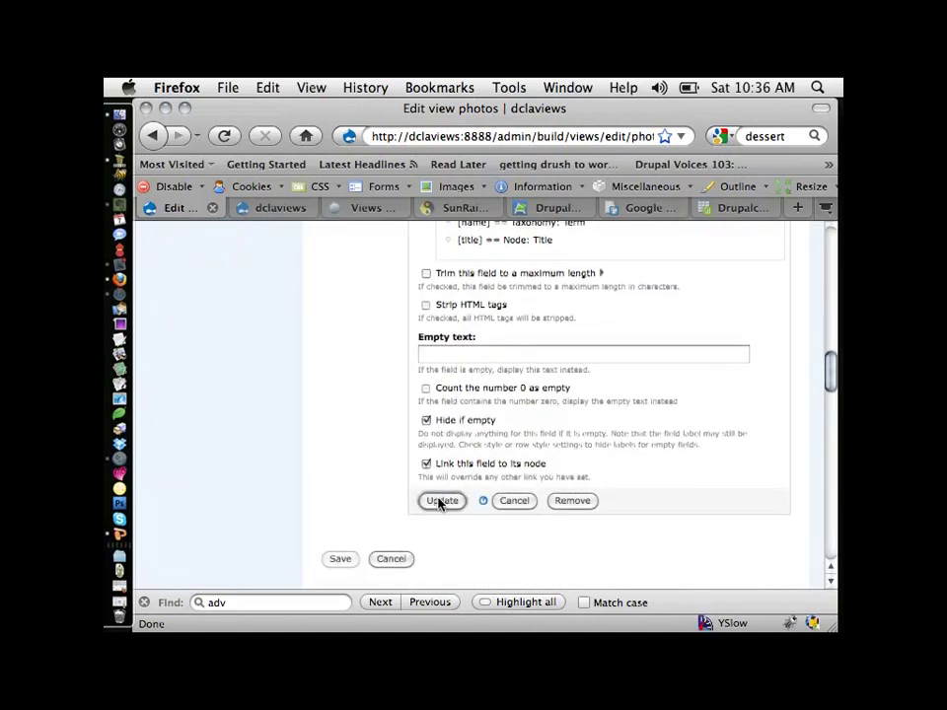
pyautogui.click(442, 501)
# - Set the grid style's grouping field to Taxonomy: Term, update the style options, and check the grouping in the live preview
pyautogui.scroll(15, 439, 505)
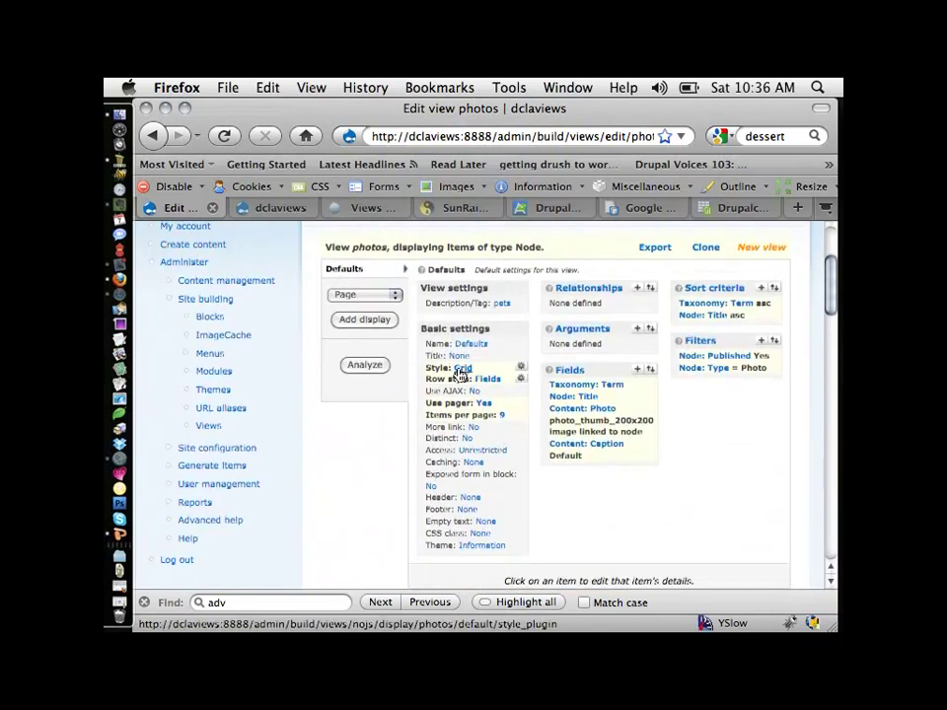
pyautogui.click(524, 369)
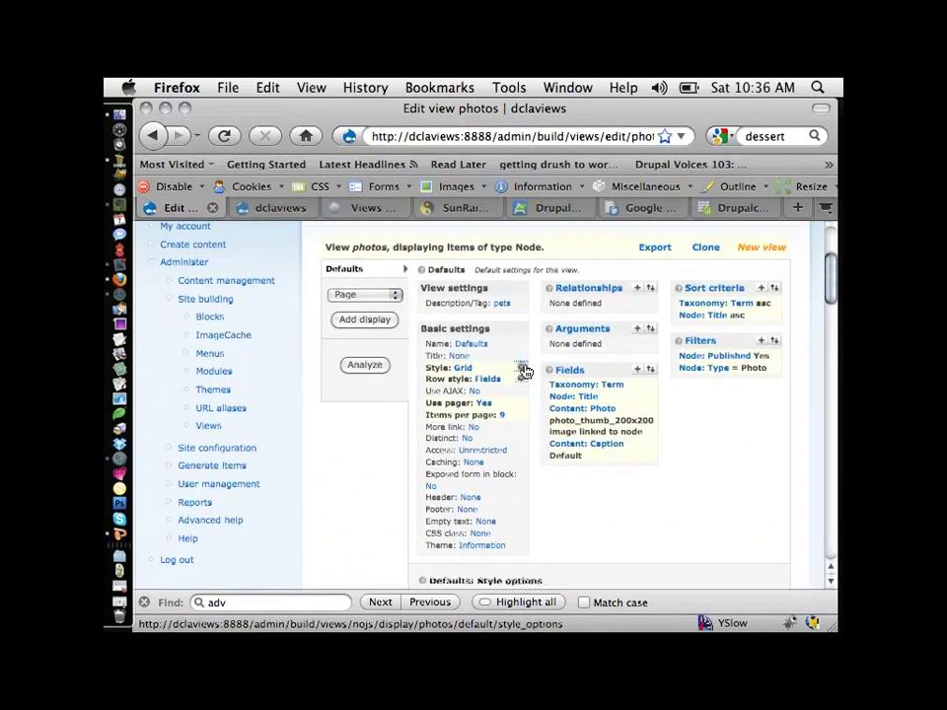
pyautogui.scroll(-5, 546, 480)
pyautogui.click(538, 437)
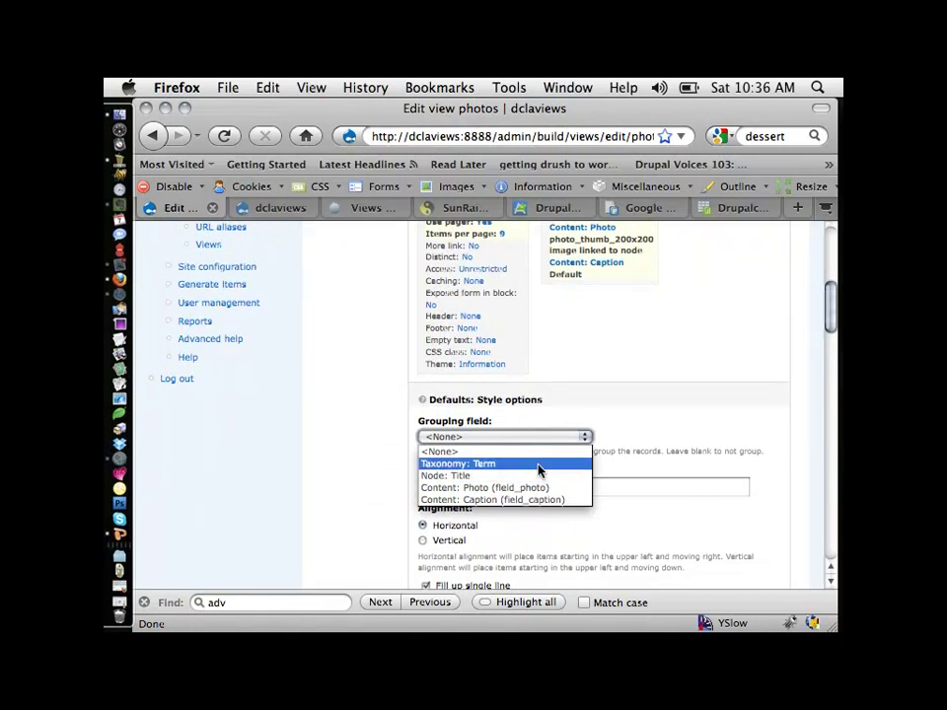
pyautogui.click(539, 472)
pyautogui.scroll(-5, 539, 469)
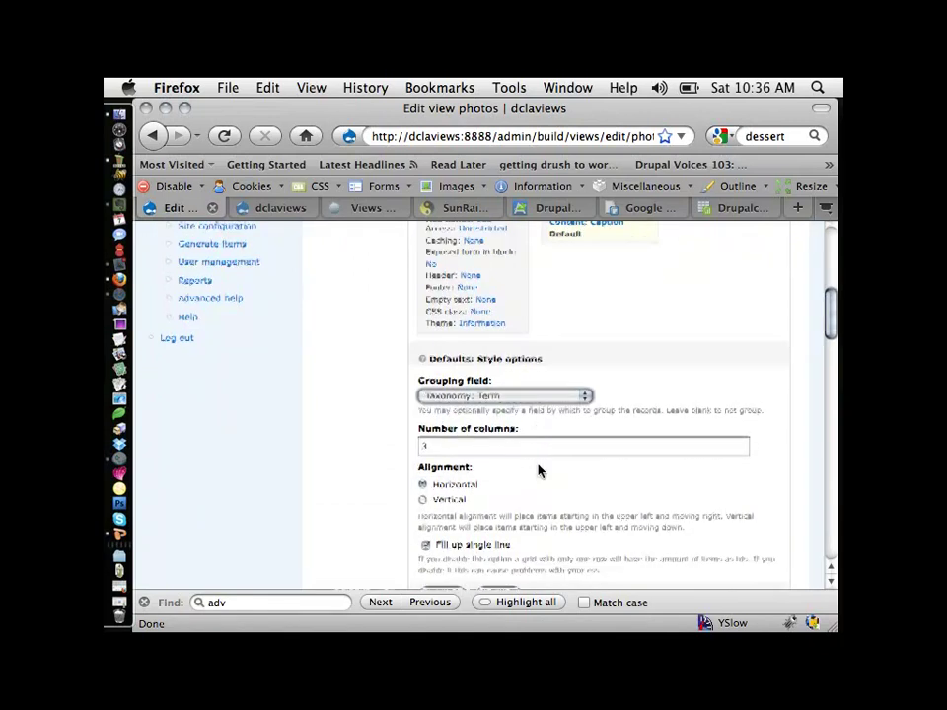
pyautogui.click(442, 365)
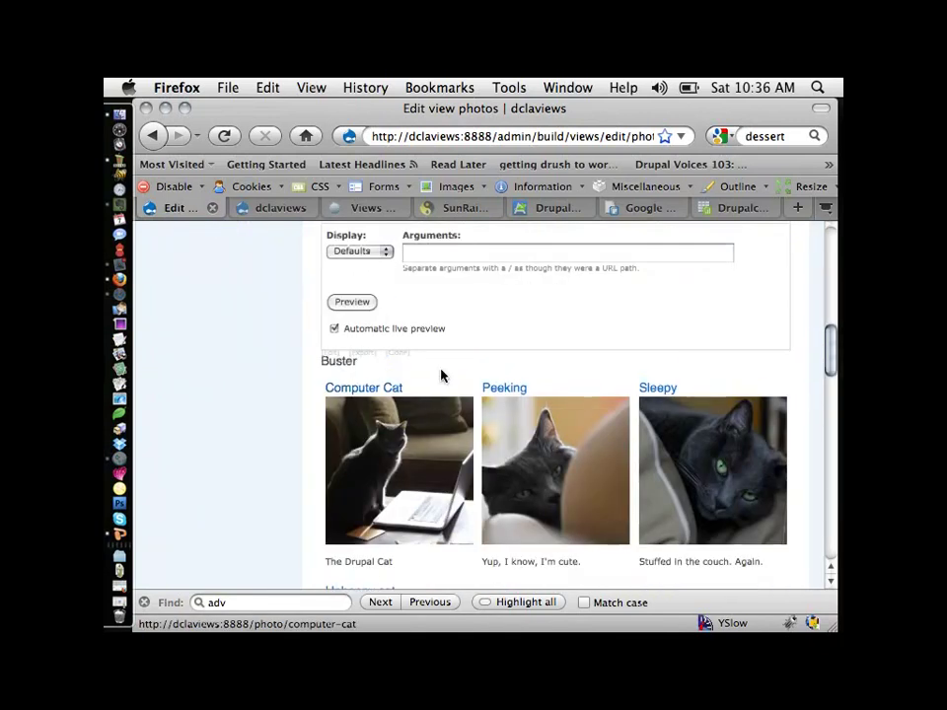
pyautogui.scroll(-8, 434, 471)
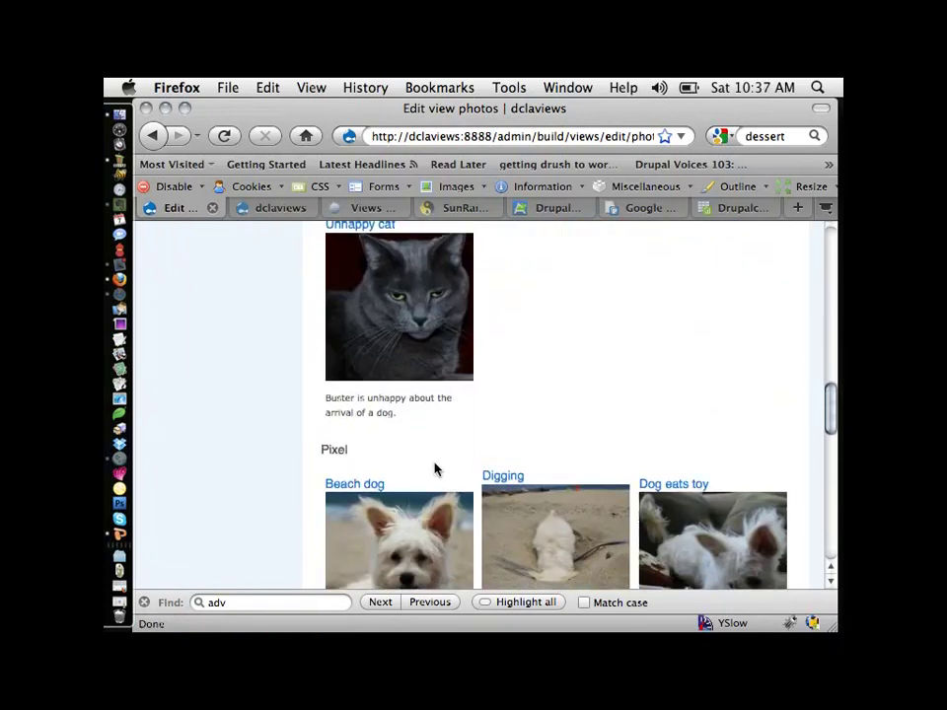
pyautogui.scroll(6, 434, 471)
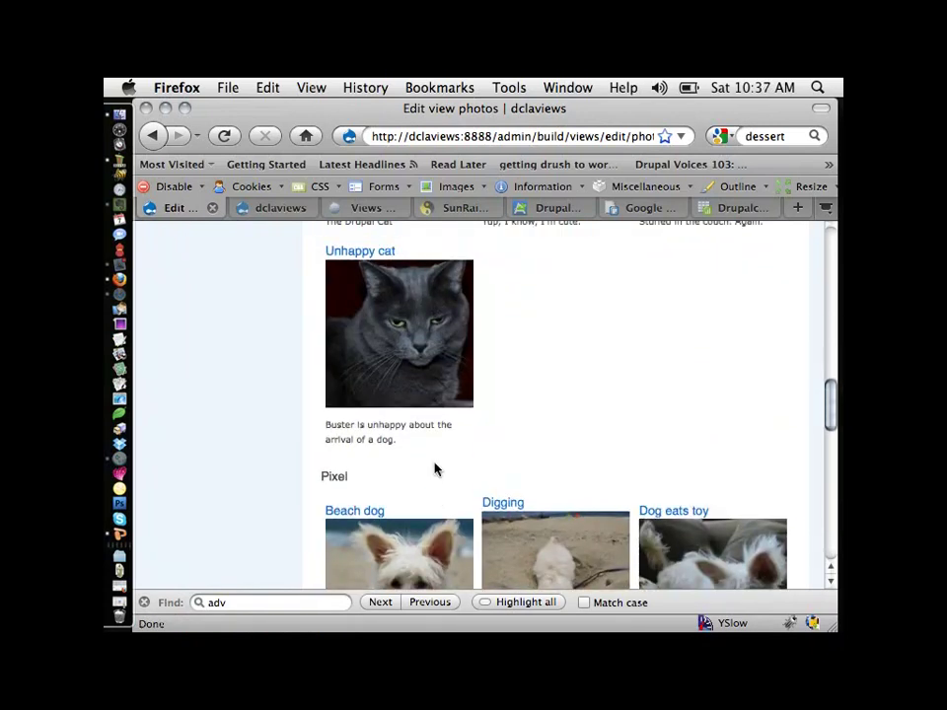
# - Rewrite the Taxonomy: Term field's output as <h1>[name]</h1> and update the field
pyautogui.scroll(10, 432, 470)
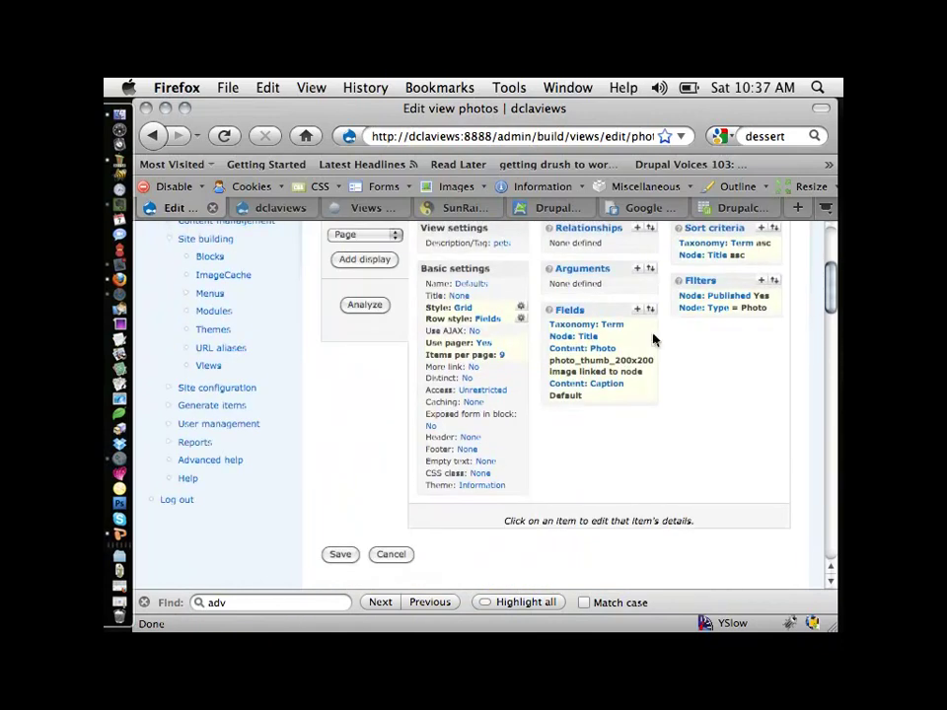
pyautogui.click(595, 325)
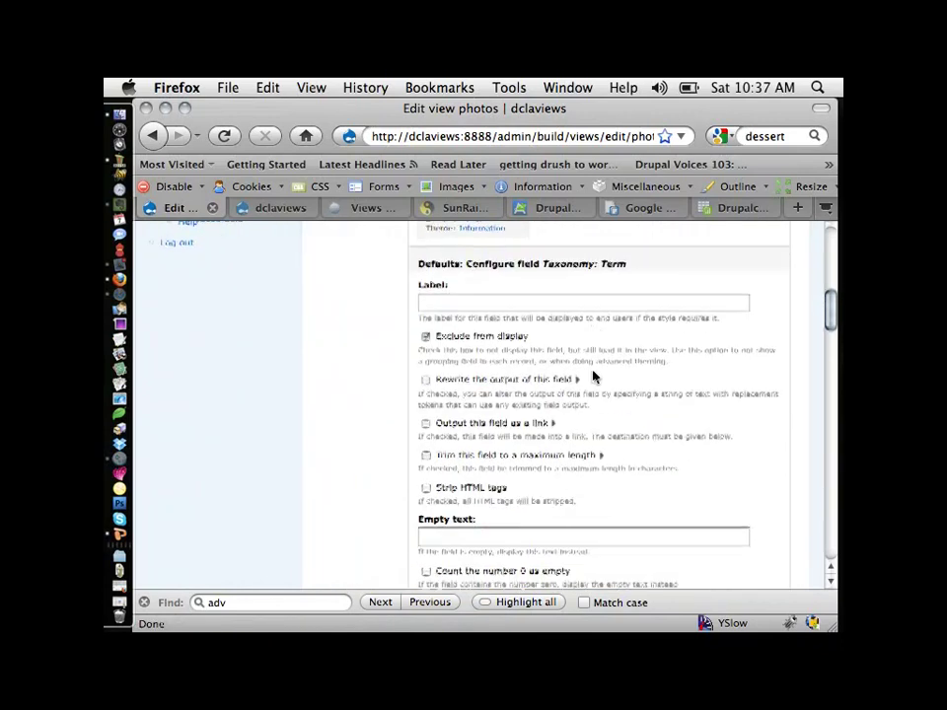
pyautogui.click(425, 379)
pyautogui.click(453, 455)
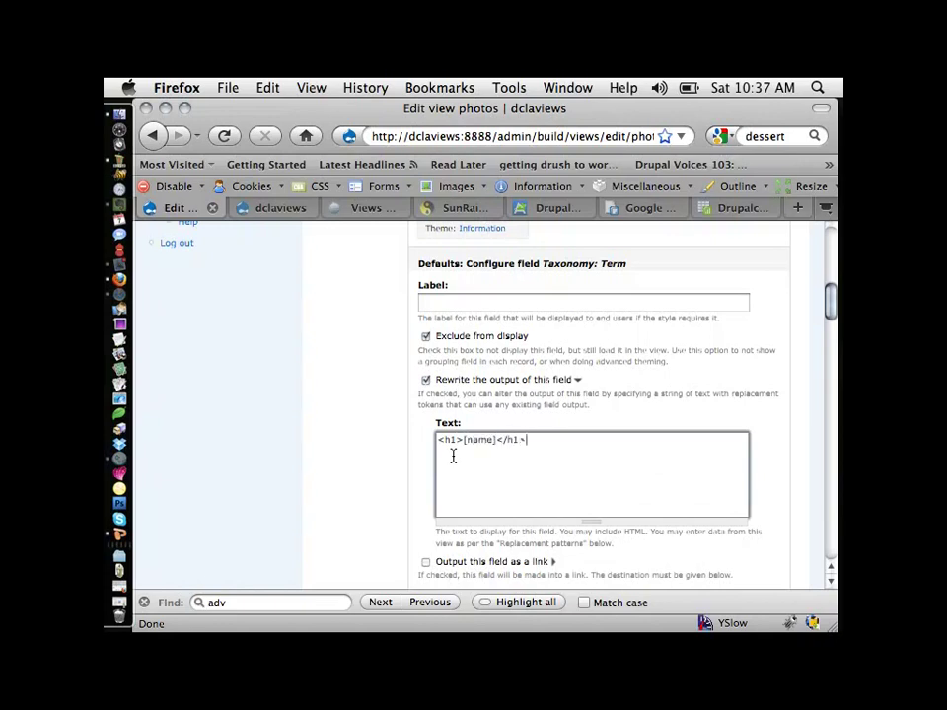
pyautogui.scroll(-10, 453, 456)
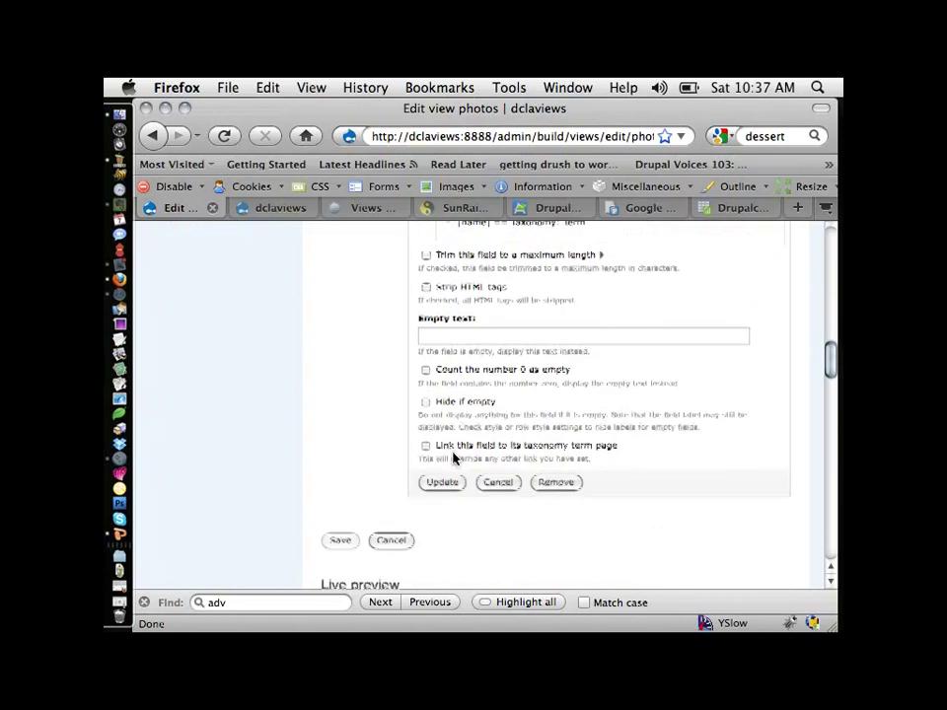
pyautogui.click(453, 484)
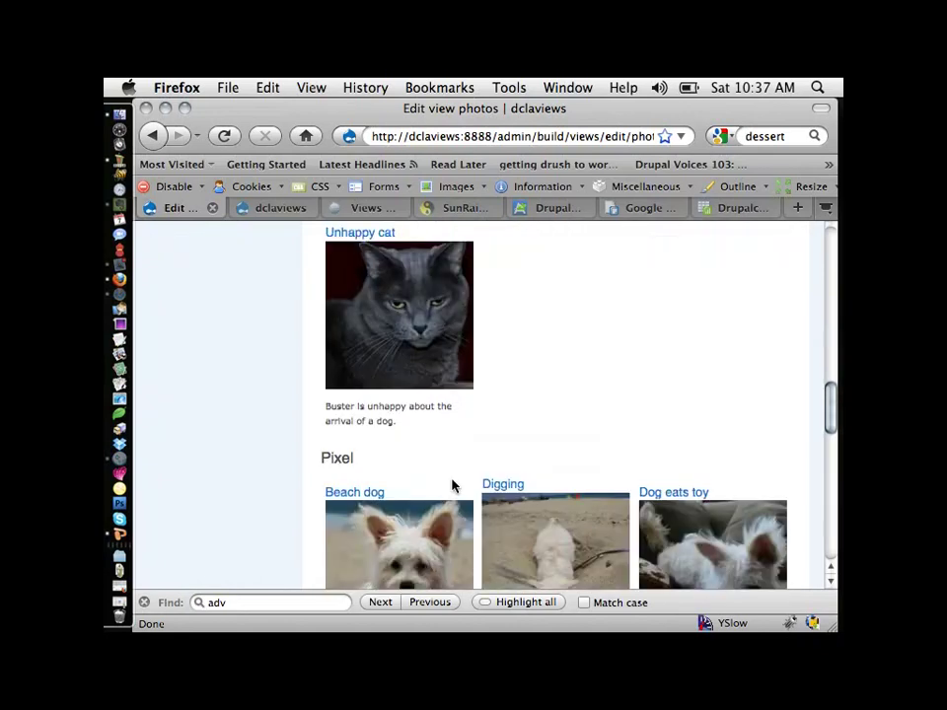
# - Review the group headings and grouped photos in the live preview
pyautogui.scroll(8, 453, 485)
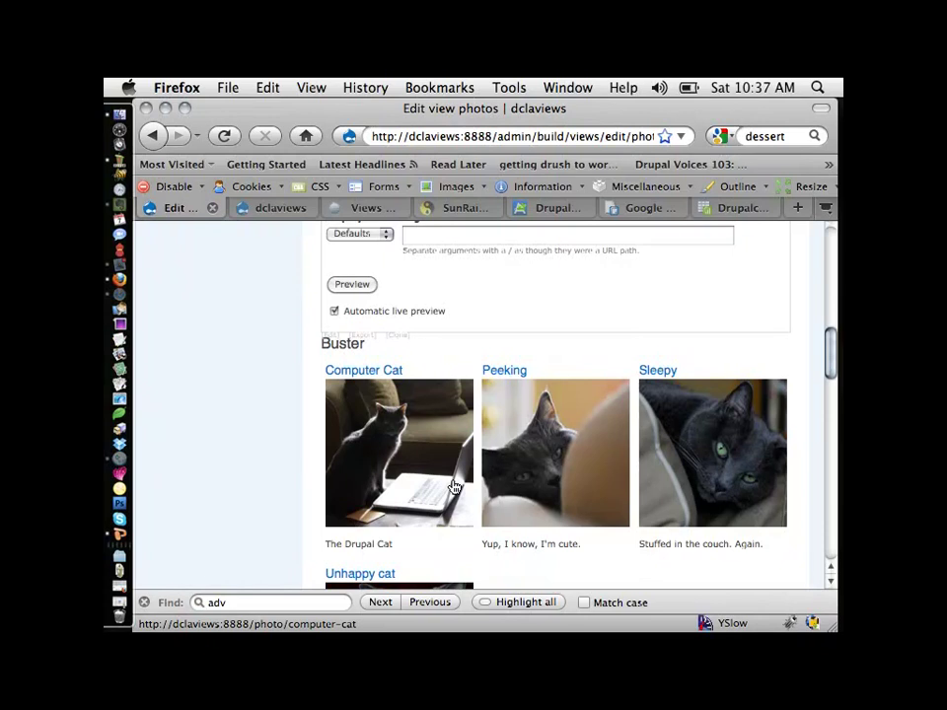
pyautogui.scroll(2, 454, 486)
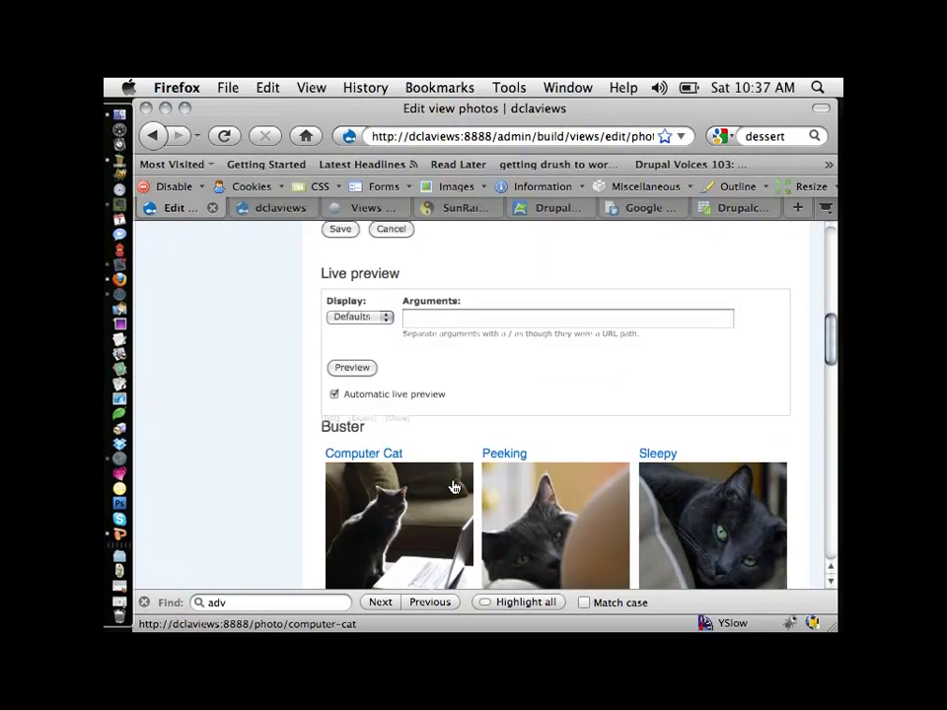
pyautogui.scroll(-3, 454, 486)
pyautogui.scroll(3, 454, 486)
pyautogui.scroll(5, 453, 487)
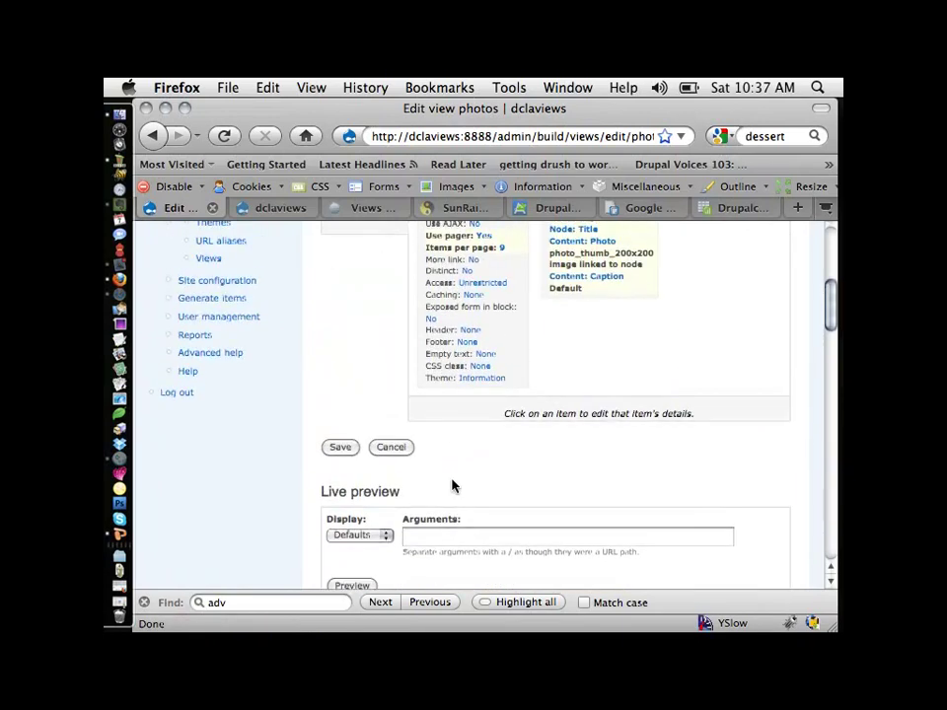
# - Look at the page heading on the SunRain Productions site as a title example and return to the photos view
pyautogui.scroll(5, 454, 487)
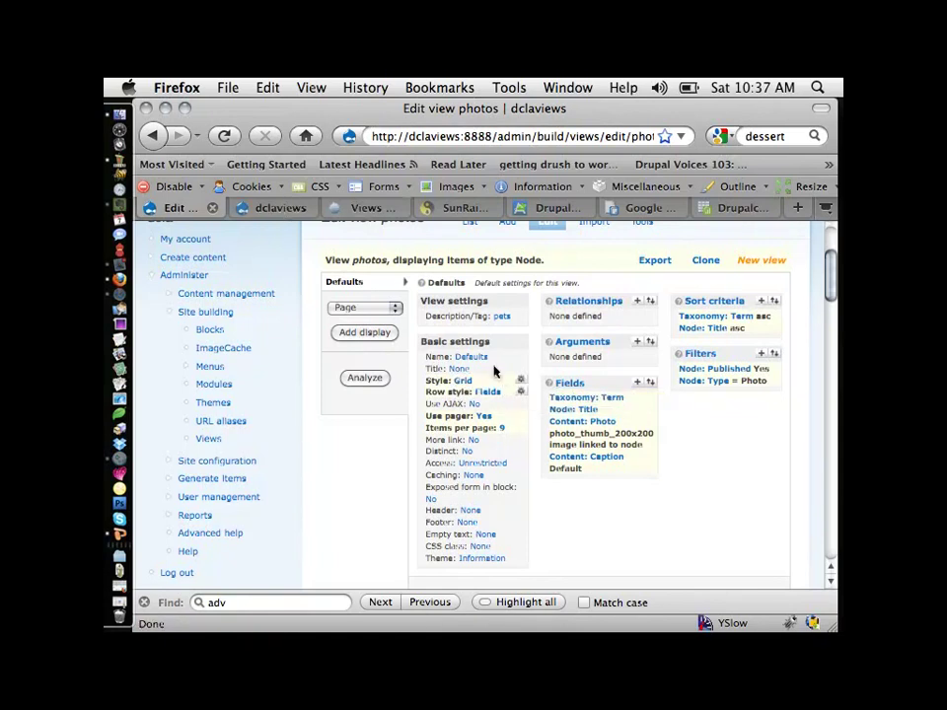
pyautogui.click(453, 207)
pyautogui.scroll(-2, 326, 424)
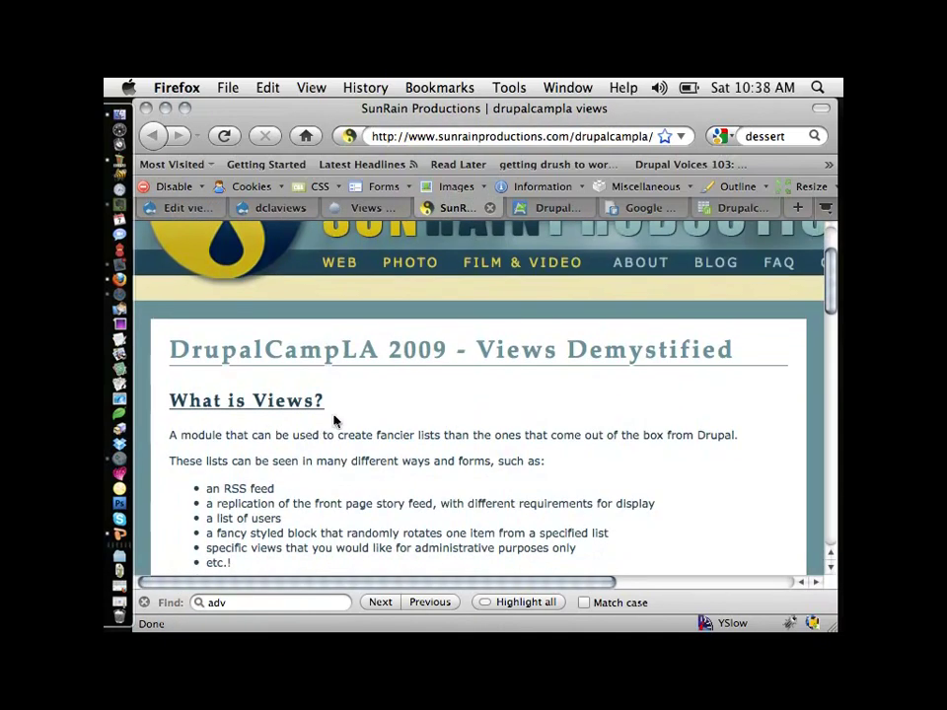
pyautogui.moveTo(169, 352); pyautogui.dragTo(735, 353)
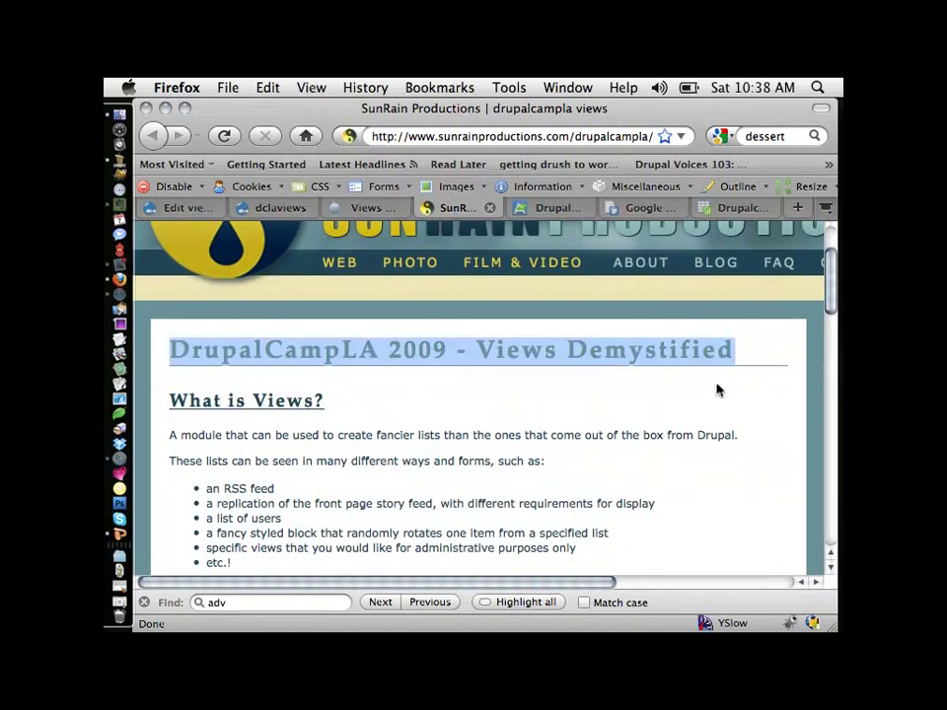
pyautogui.click(190, 207)
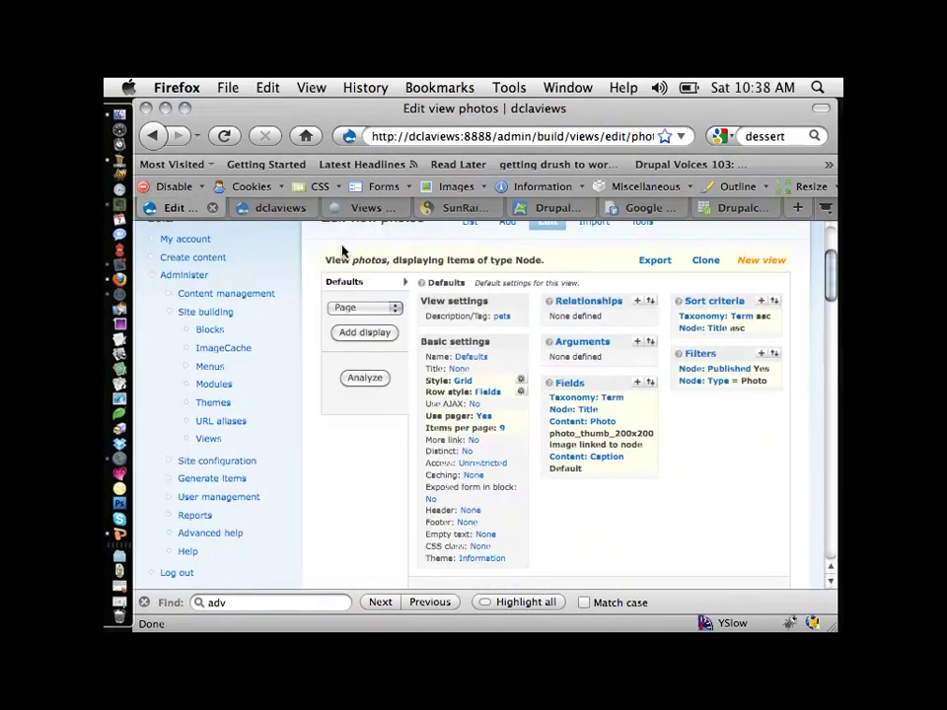
# - Set the title of the view's default display to Pet Photos and update it
pyautogui.click(468, 369)
pyautogui.click(445, 265)
pyautogui.write('Pet')
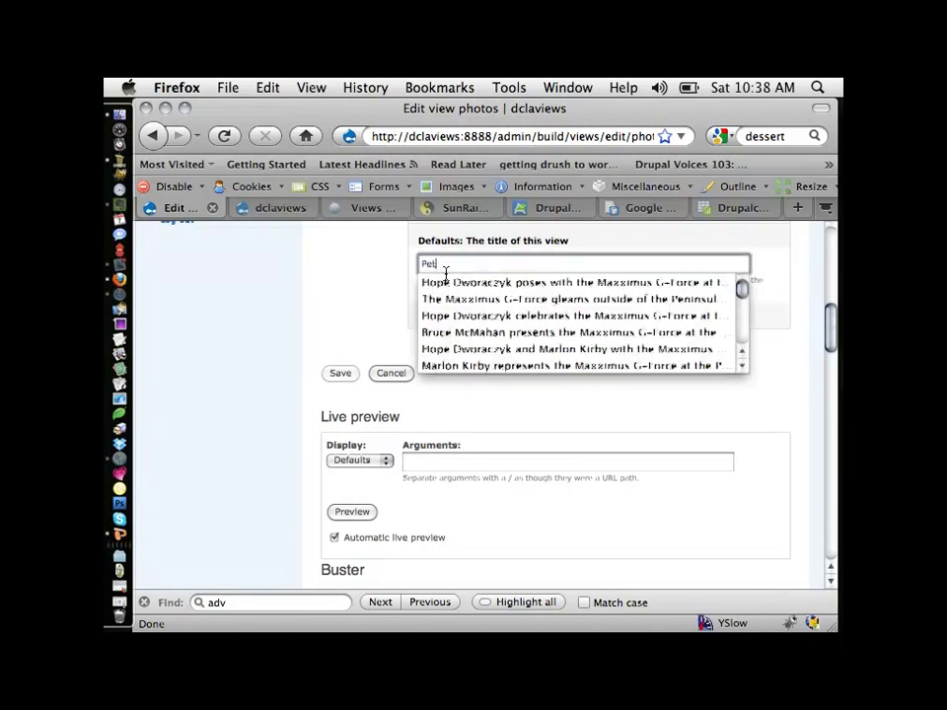
pyautogui.write(' Photos')
pyautogui.click(441, 314)
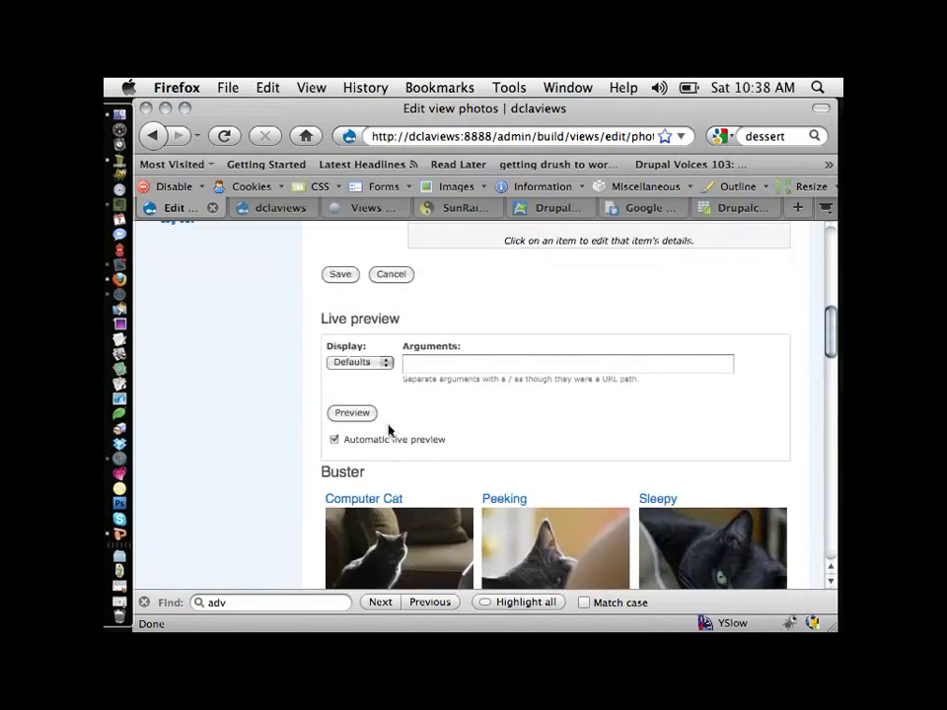
pyautogui.scroll(6, 395, 460)
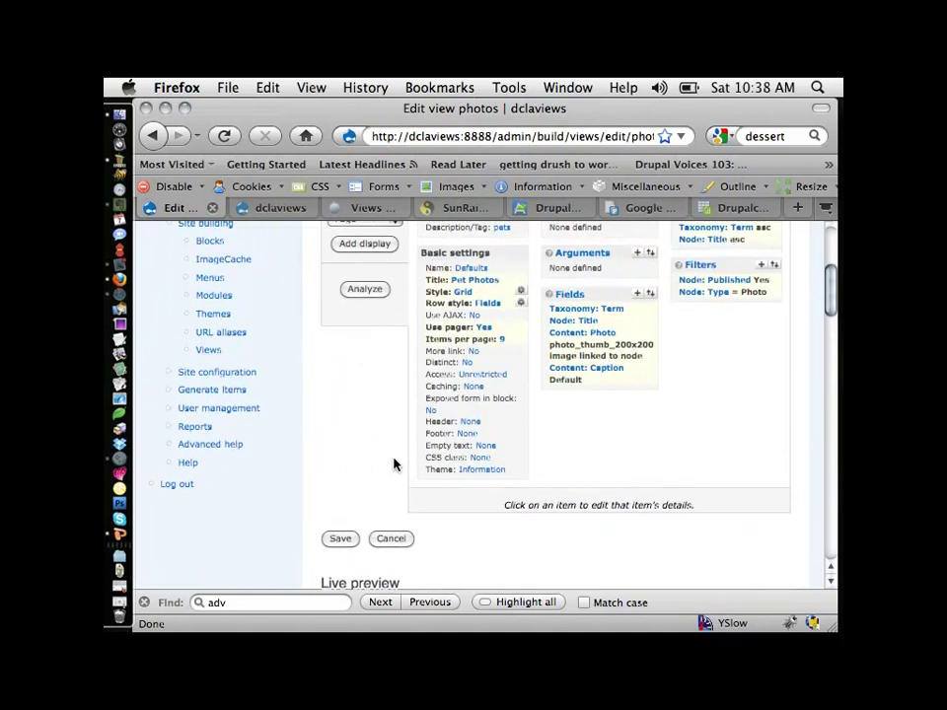
# - Open the default display's theming information and examine the template names listed for the display, style, row style and fields
pyautogui.scroll(-2, 394, 463)
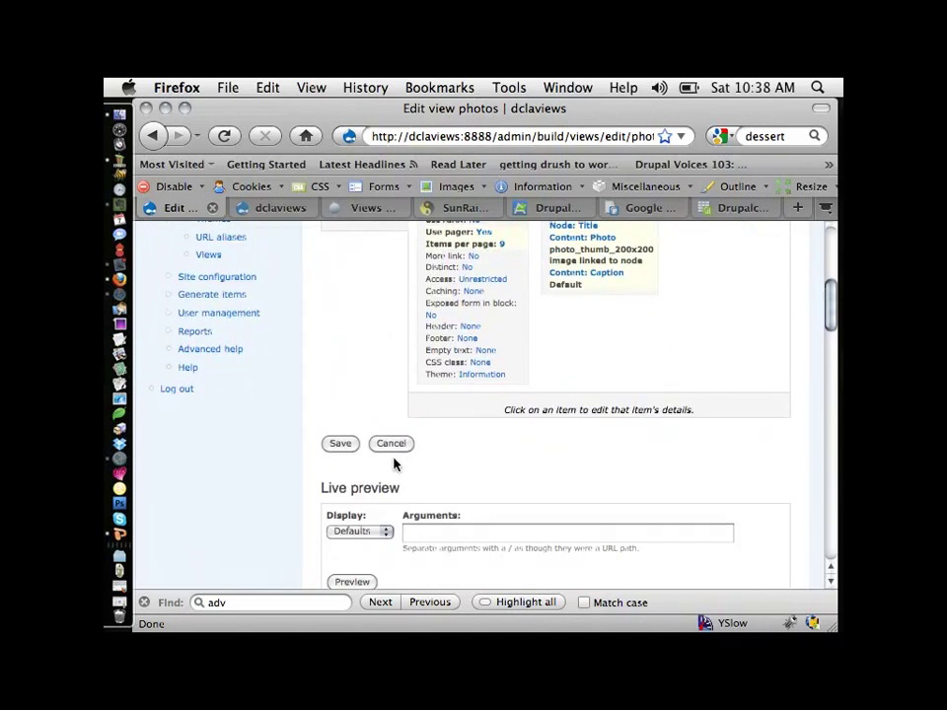
pyautogui.scroll(3, 393, 464)
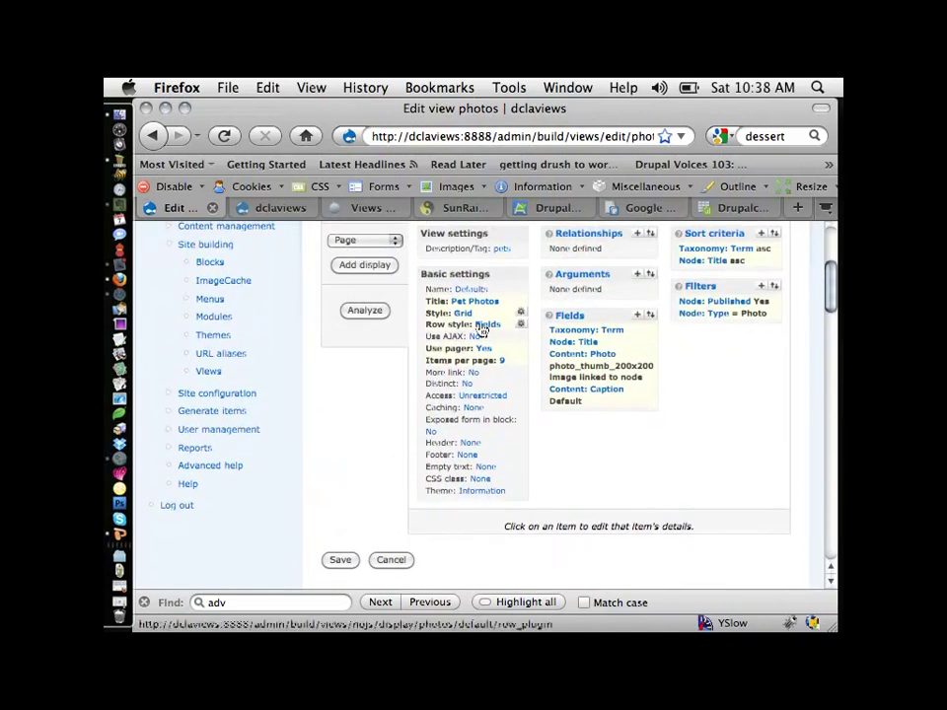
pyautogui.click(482, 494)
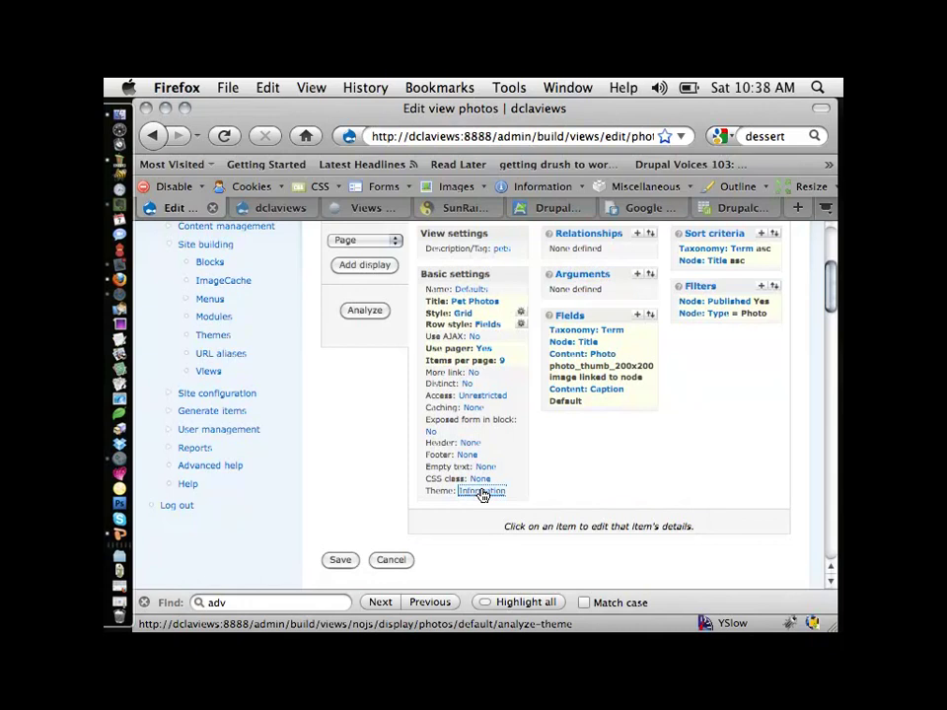
pyautogui.scroll(-5, 482, 491)
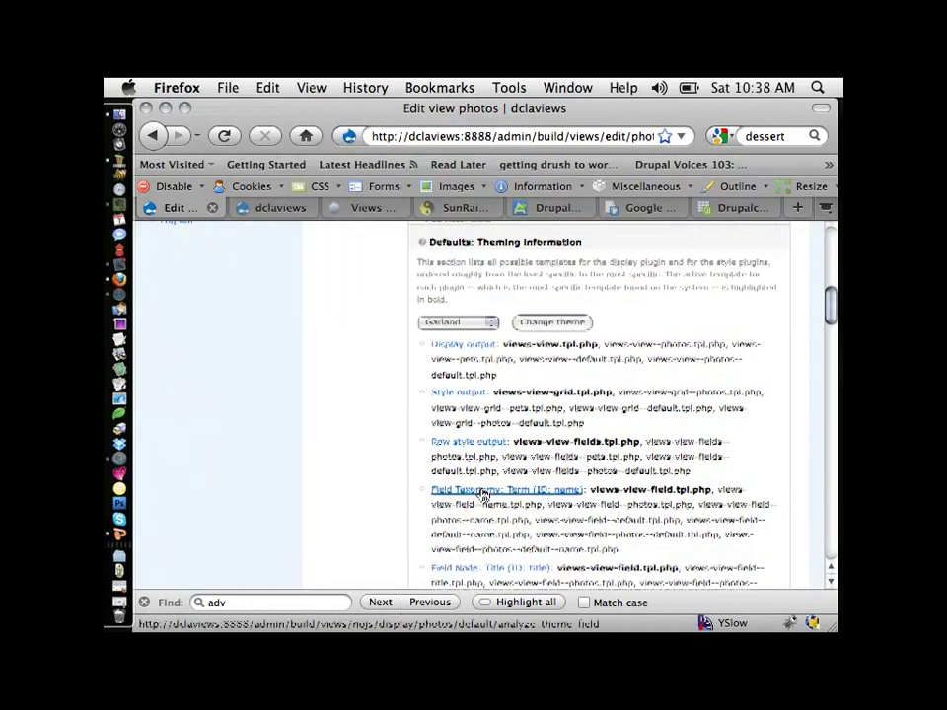
pyautogui.scroll(3, 476, 468)
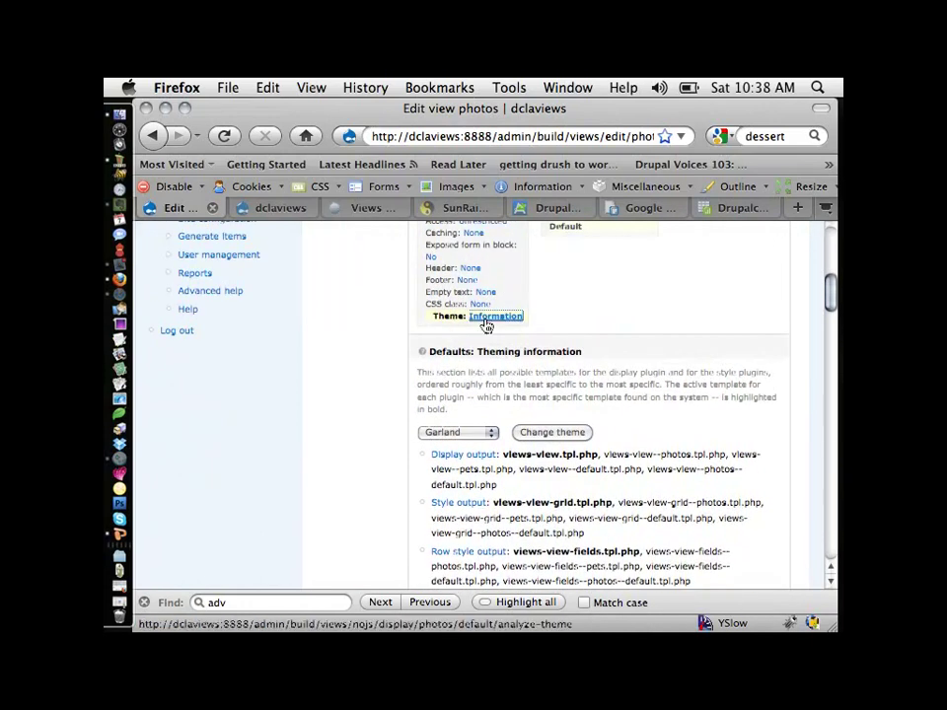
pyautogui.scroll(-1, 548, 437)
pyautogui.scroll(-5, 548, 437)
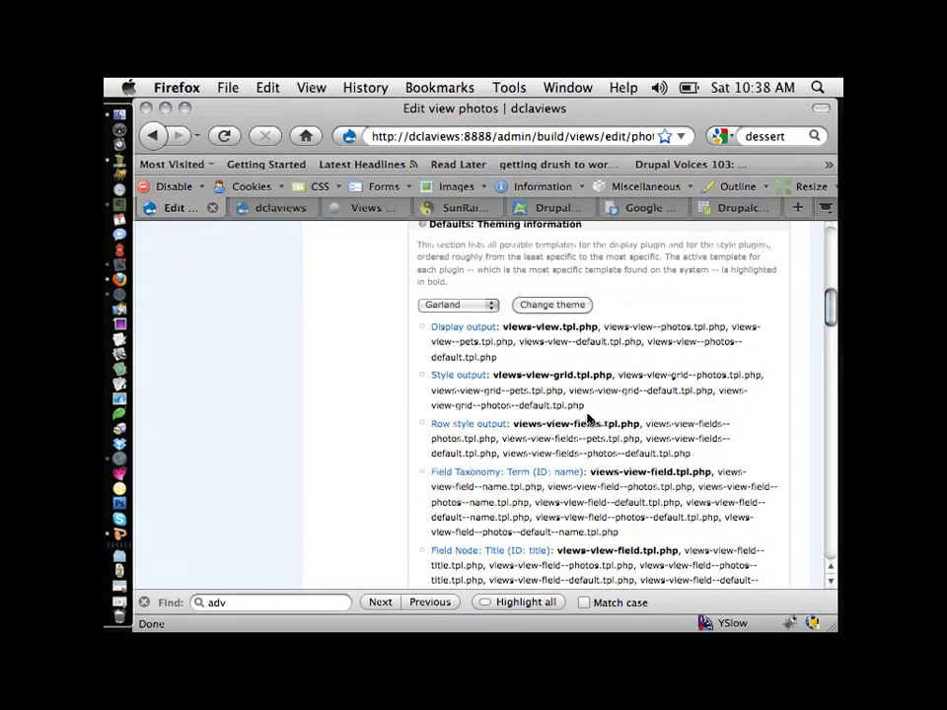
pyautogui.scroll(6, 592, 424)
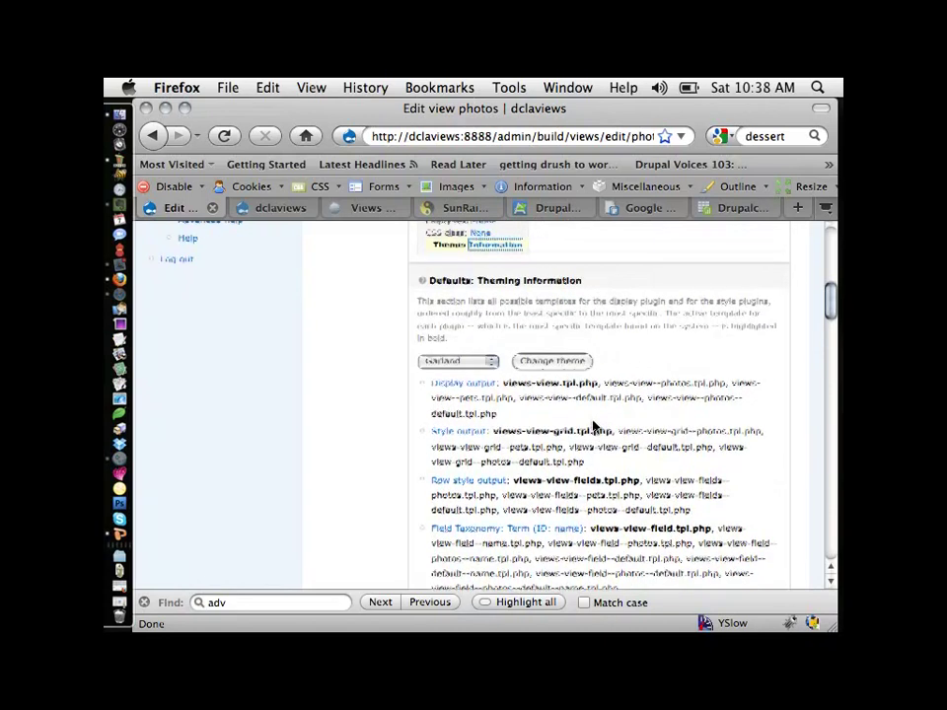
pyautogui.scroll(4, 592, 424)
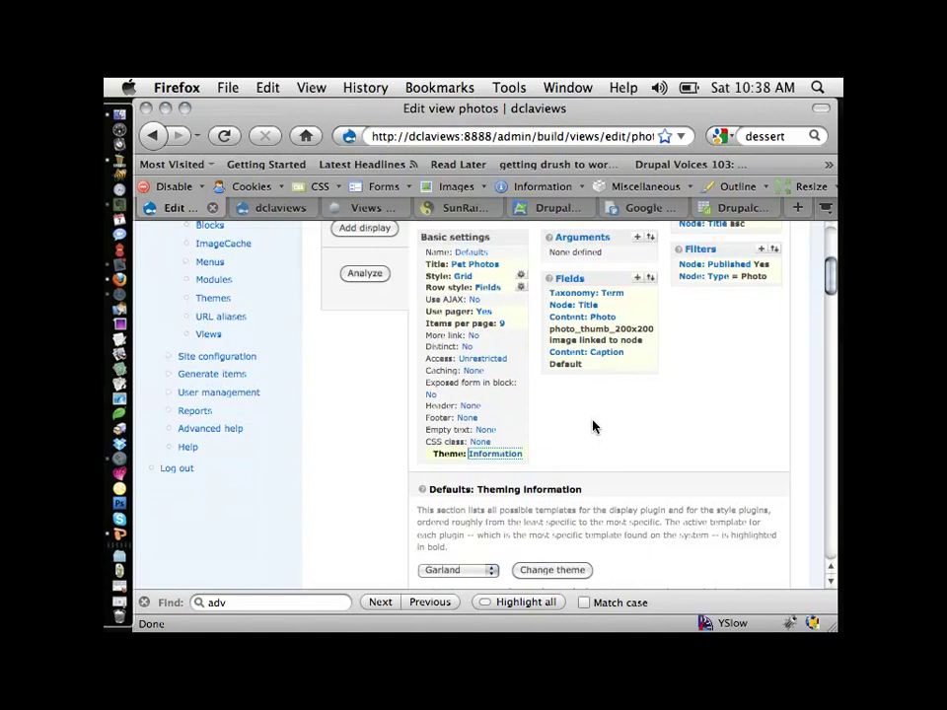
# - Give the default display the header text "My pets are cute.", update it, and check the header in the live preview
pyautogui.click(483, 431)
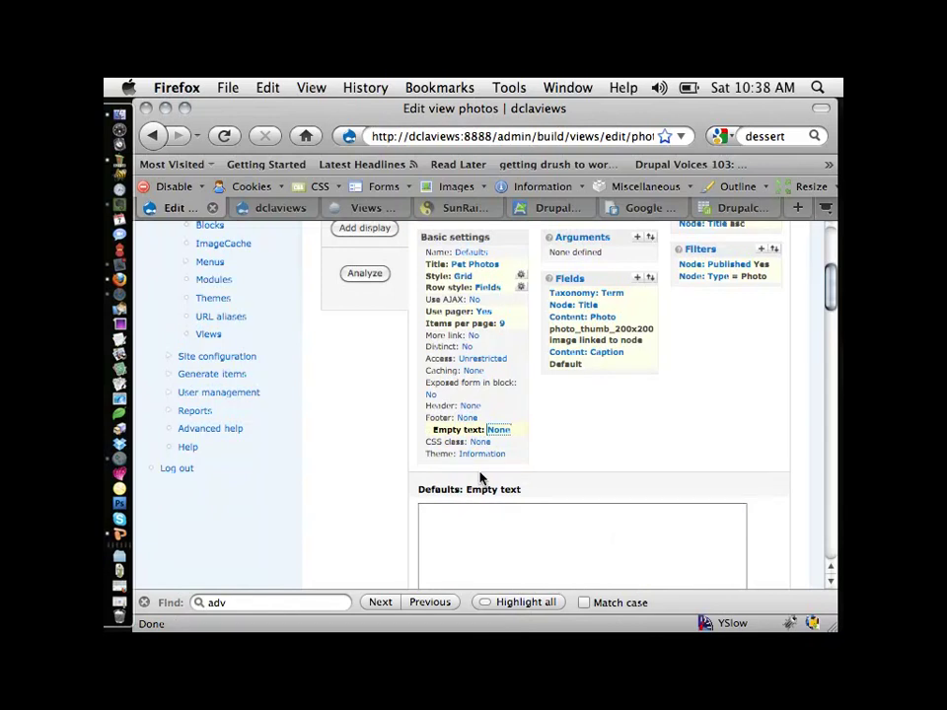
pyautogui.click(471, 407)
pyautogui.scroll(-3, 524, 429)
pyautogui.click(520, 425)
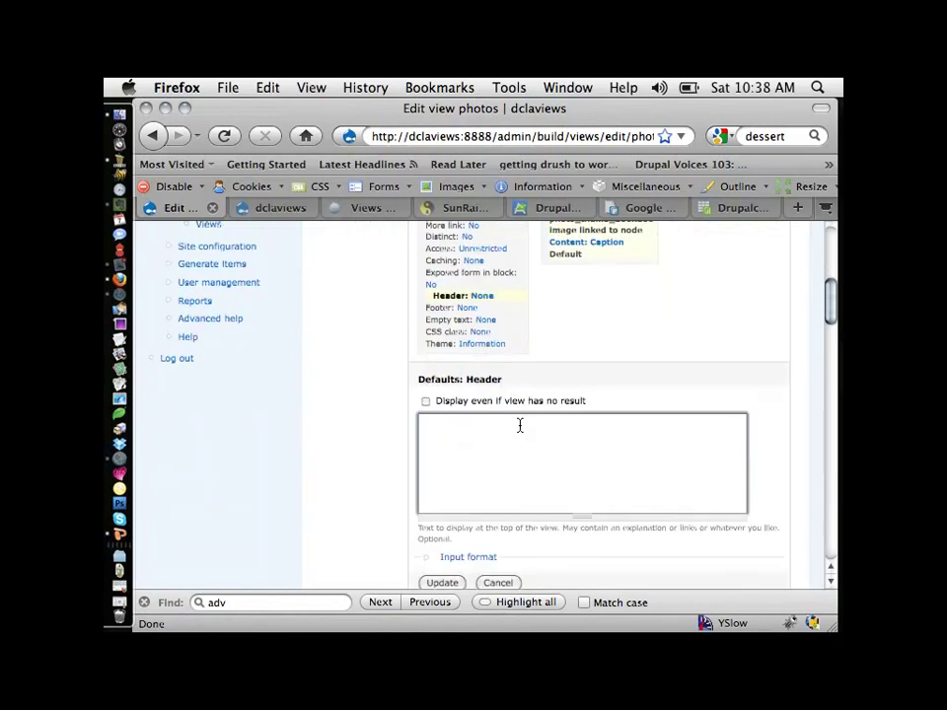
pyautogui.write('My pets are cute.')
pyautogui.scroll(-1, 492, 462)
pyautogui.click(441, 552)
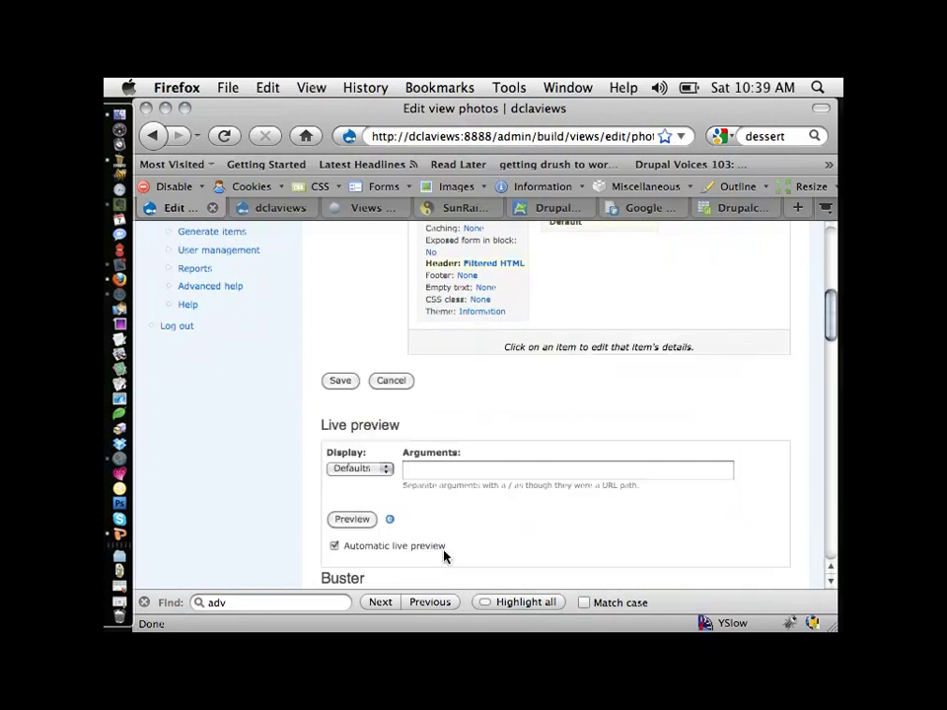
pyautogui.scroll(-2, 443, 555)
pyautogui.moveTo(396, 468); pyautogui.dragTo(296, 469)
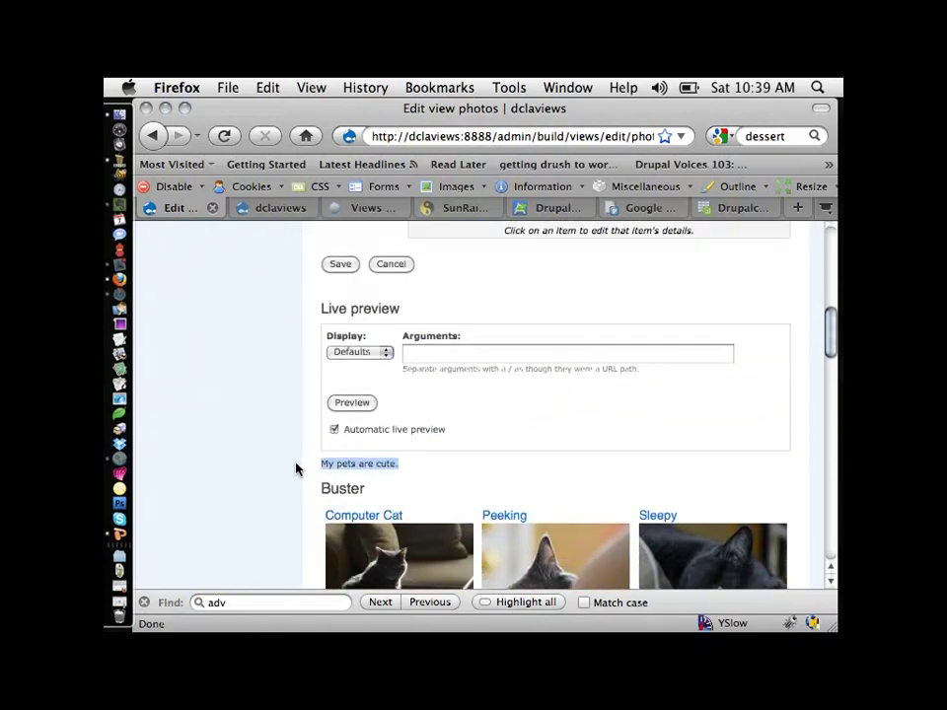
# - Add a Page display to the photos view
pyautogui.scroll(6, 296, 469)
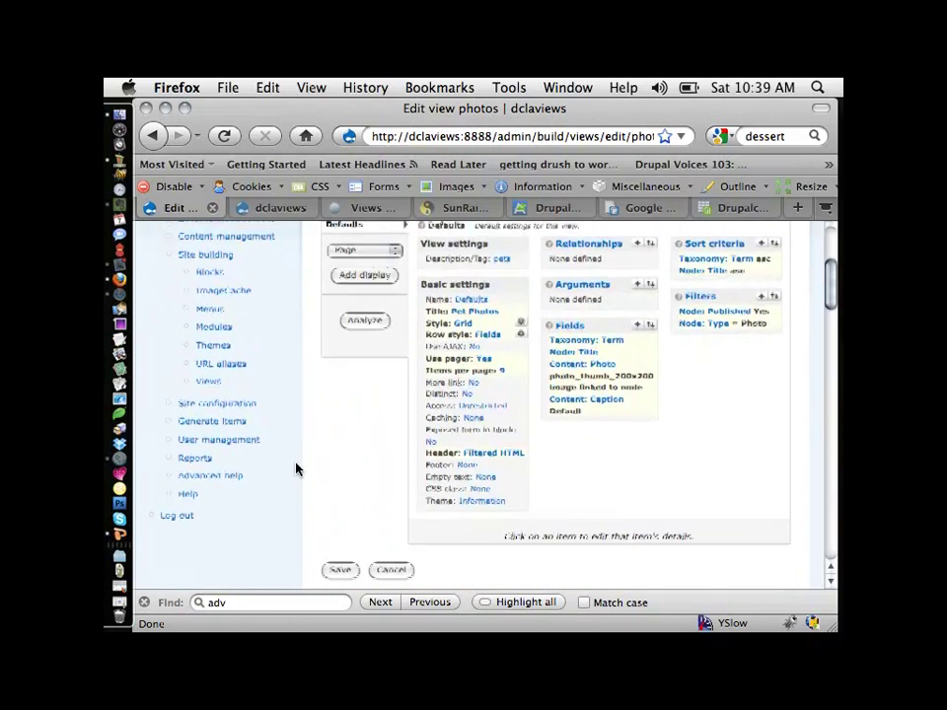
pyautogui.scroll(1, 296, 469)
pyautogui.scroll(-1, 296, 470)
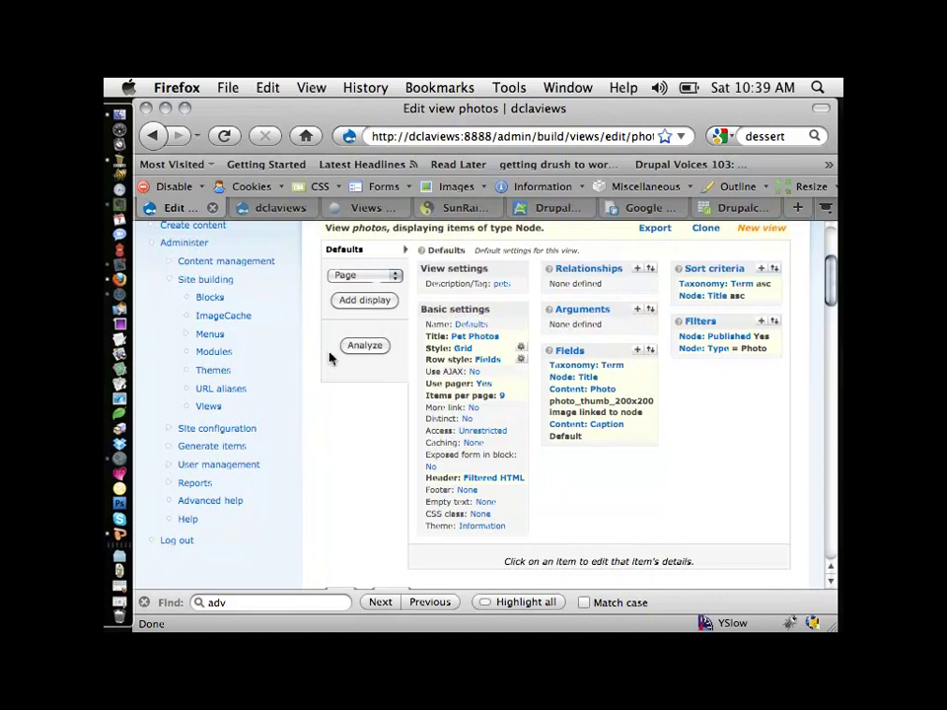
pyautogui.rightClick(390, 282)
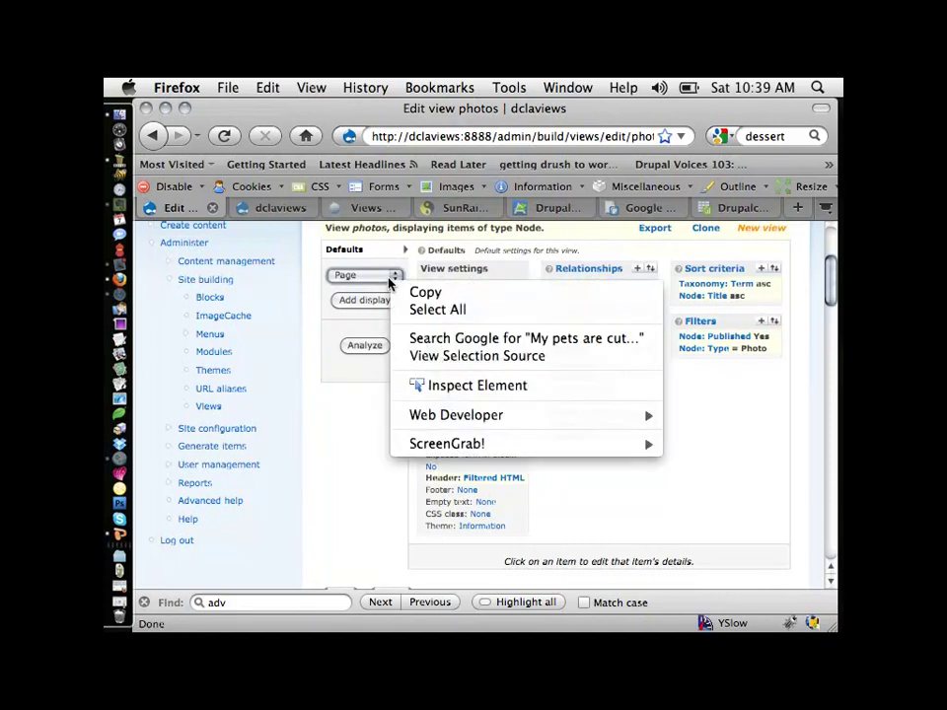
pyautogui.click(321, 353)
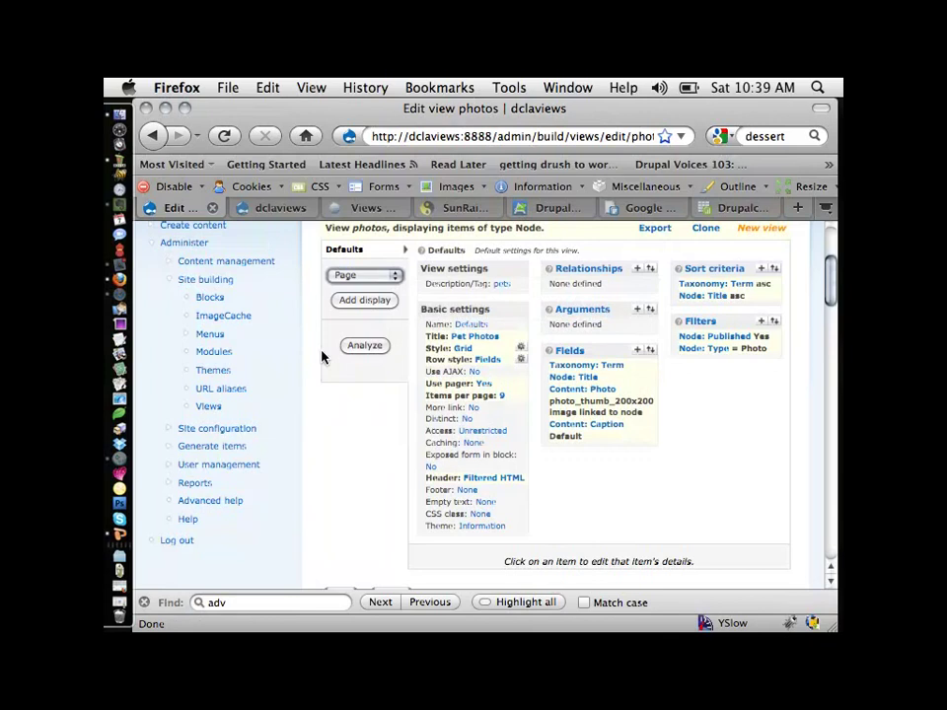
pyautogui.click(367, 279)
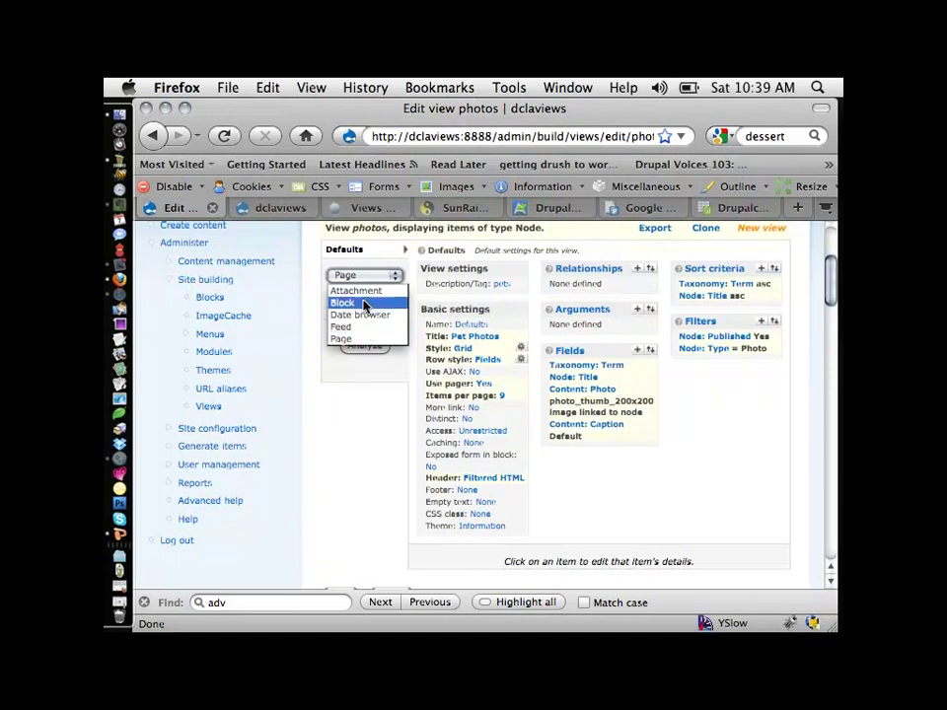
pyautogui.click(358, 339)
pyautogui.click(361, 300)
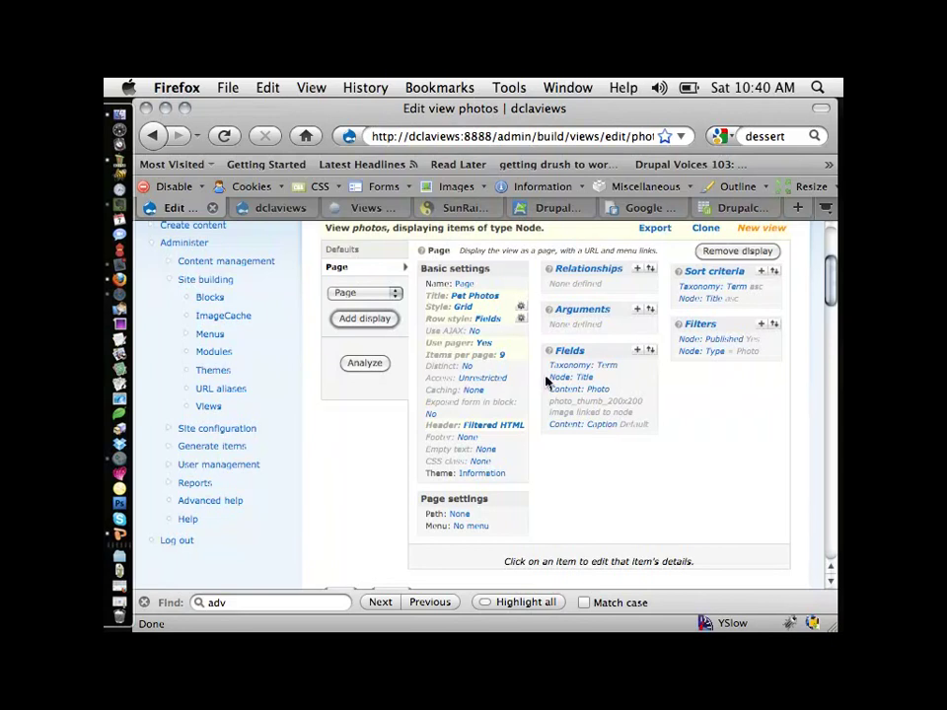
# - Override the default values of the Page display's Node: Title field, update the field, and review the display's settings
pyautogui.click(583, 378)
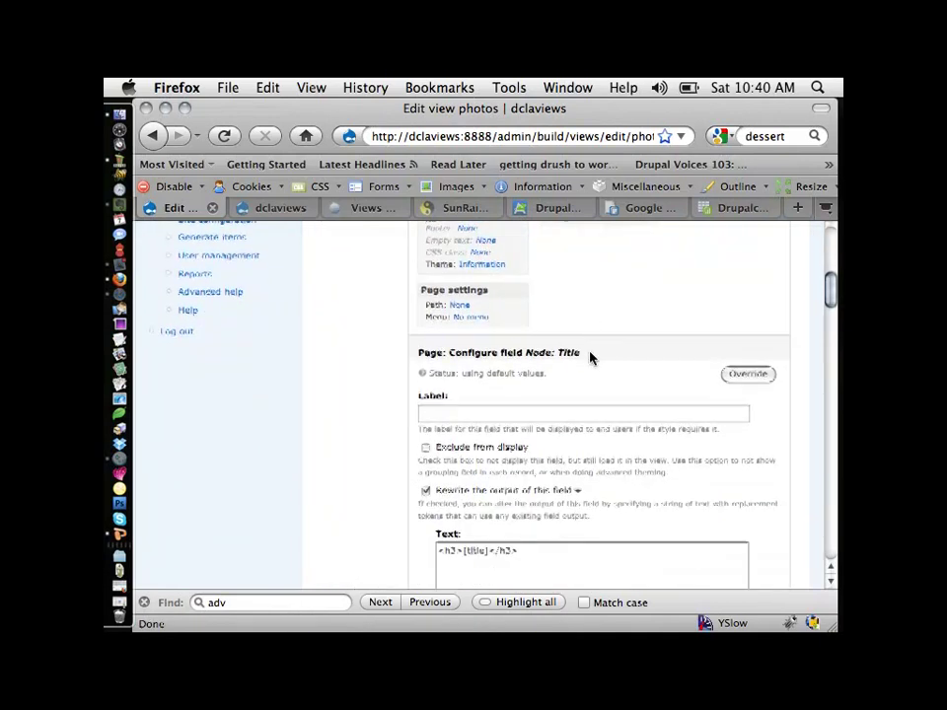
pyautogui.scroll(3, 592, 359)
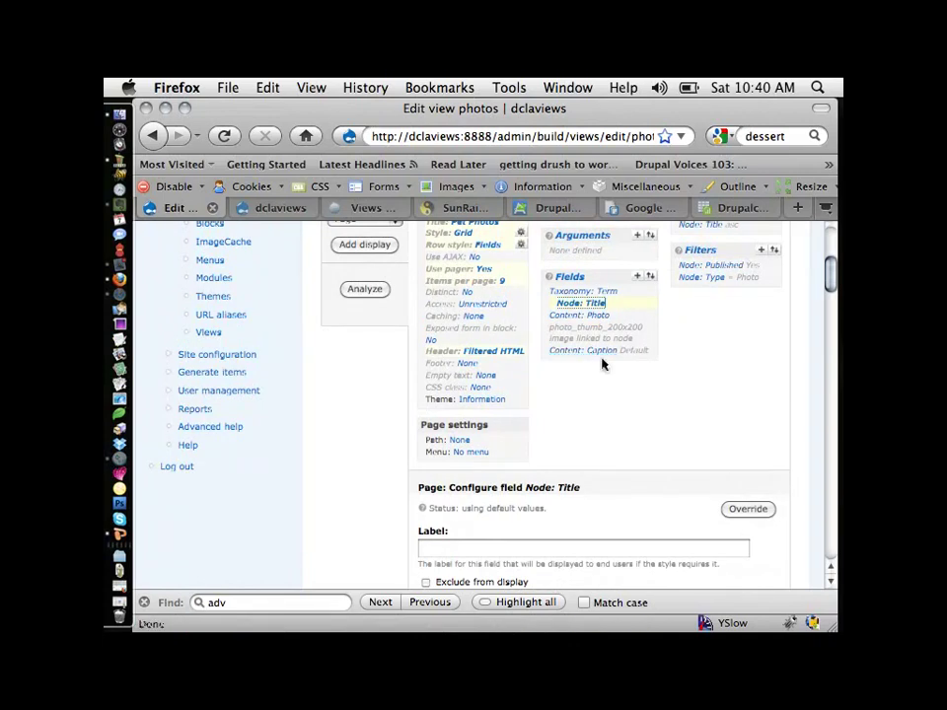
pyautogui.scroll(1, 603, 364)
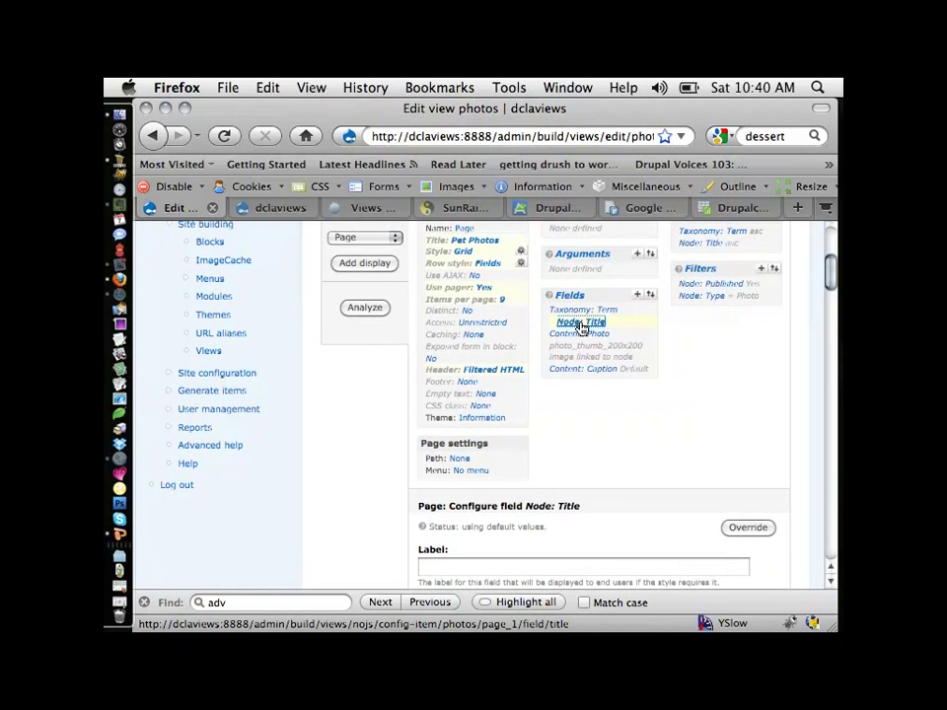
pyautogui.click(747, 528)
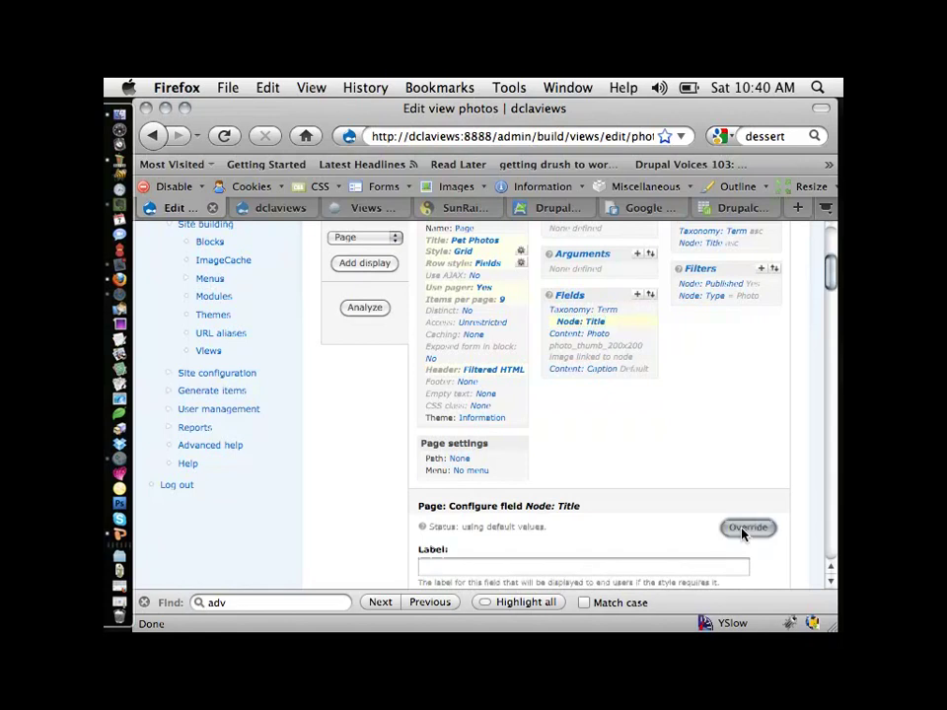
pyautogui.scroll(-3, 637, 523)
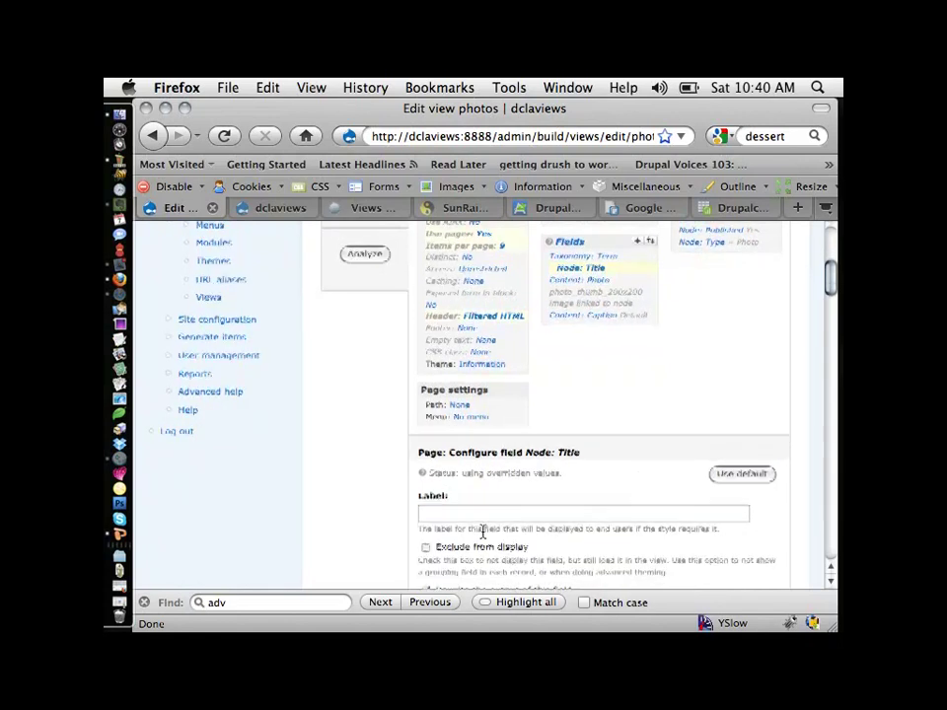
pyautogui.scroll(-12, 483, 532)
pyautogui.scroll(-5, 474, 474)
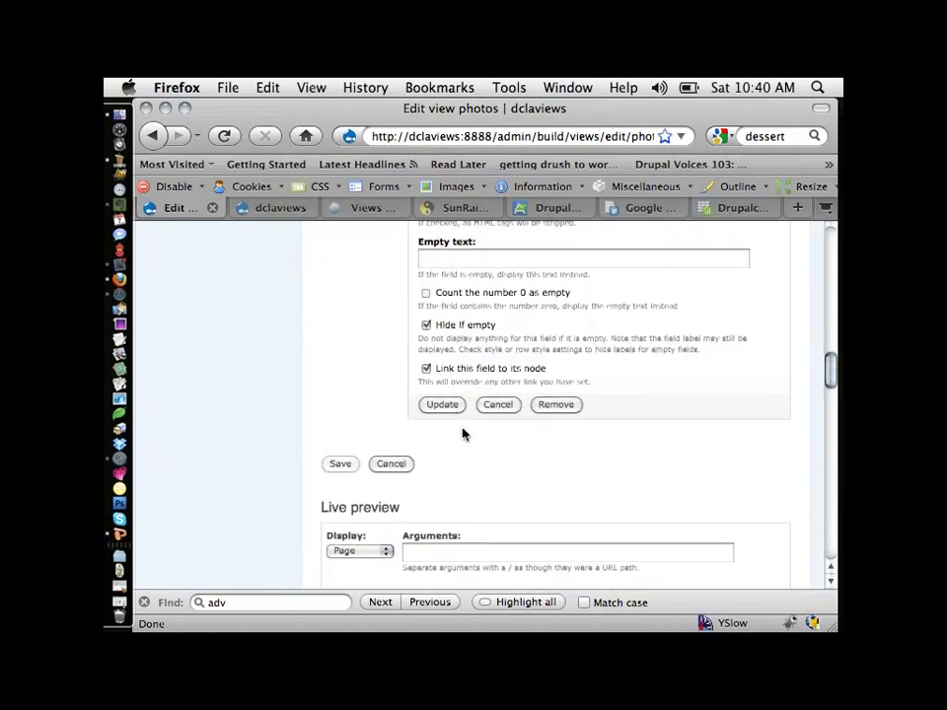
pyautogui.click(452, 407)
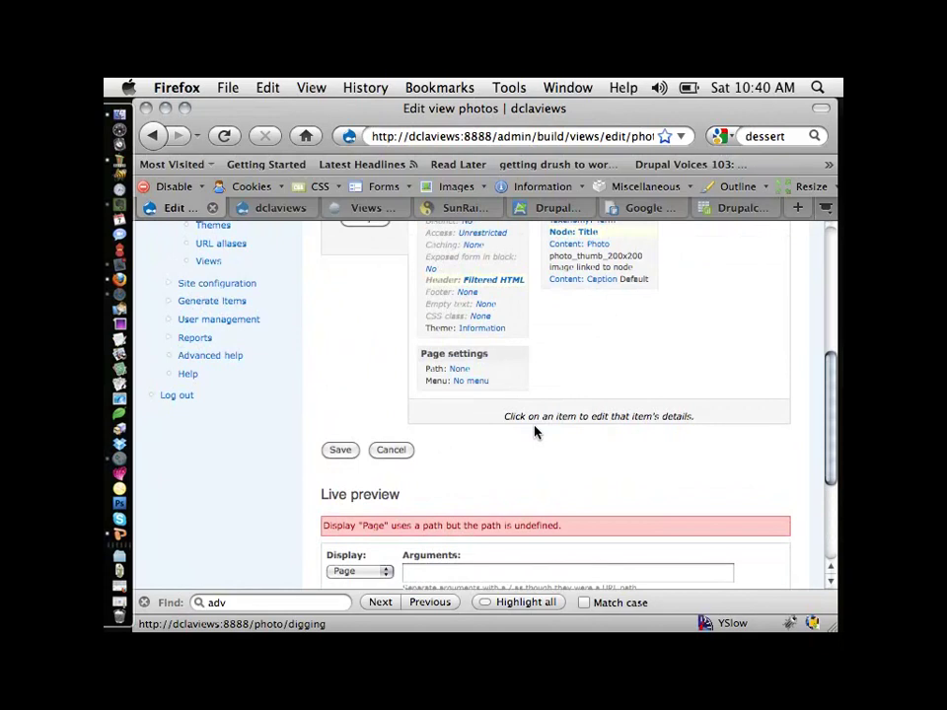
pyautogui.scroll(3, 534, 431)
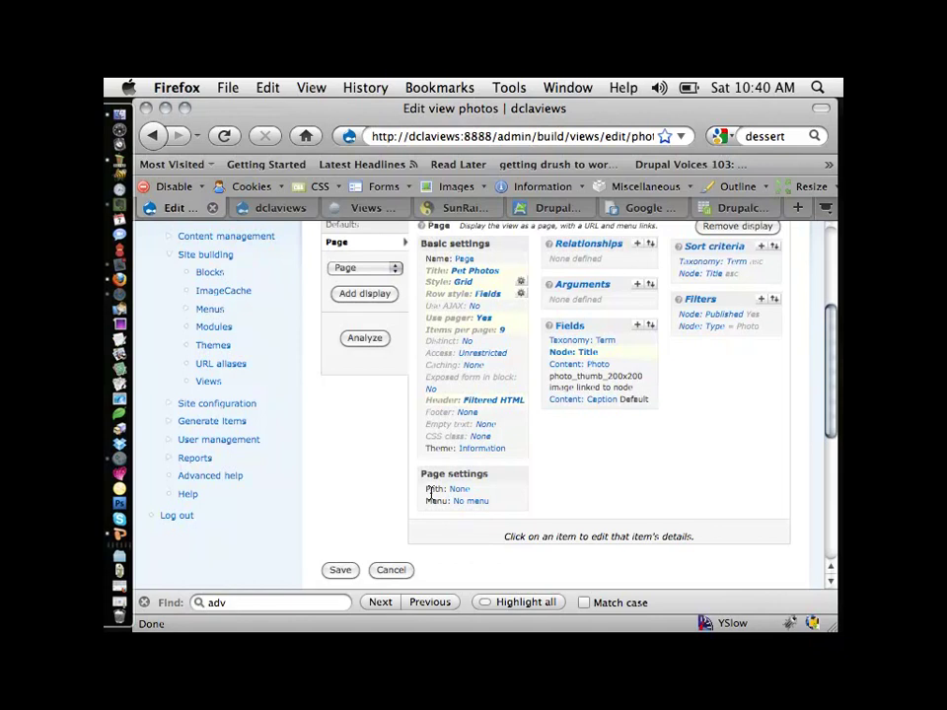
pyautogui.scroll(1, 430, 493)
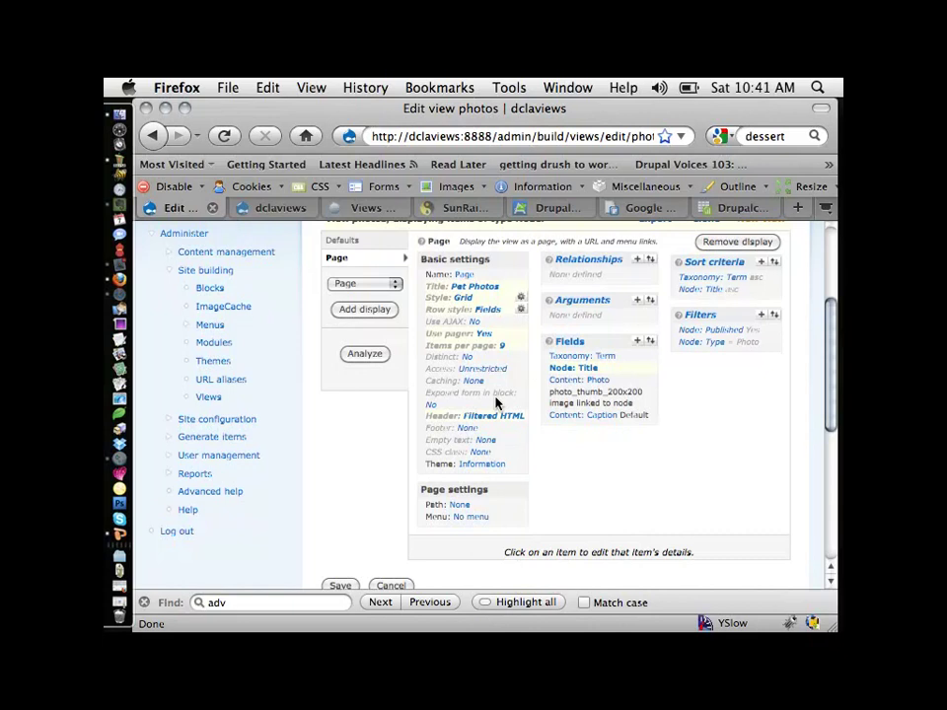
pyautogui.scroll(-5, 491, 420)
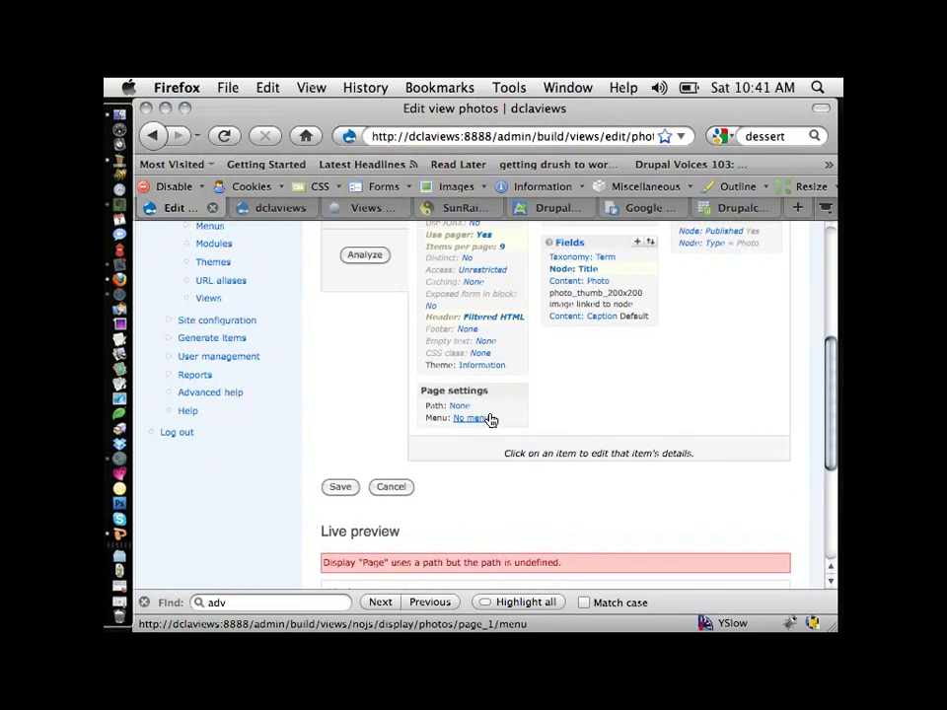
# - Set the Page display's path to photos, checking the existing photos page's URL for reference, and update the display
pyautogui.click(460, 407)
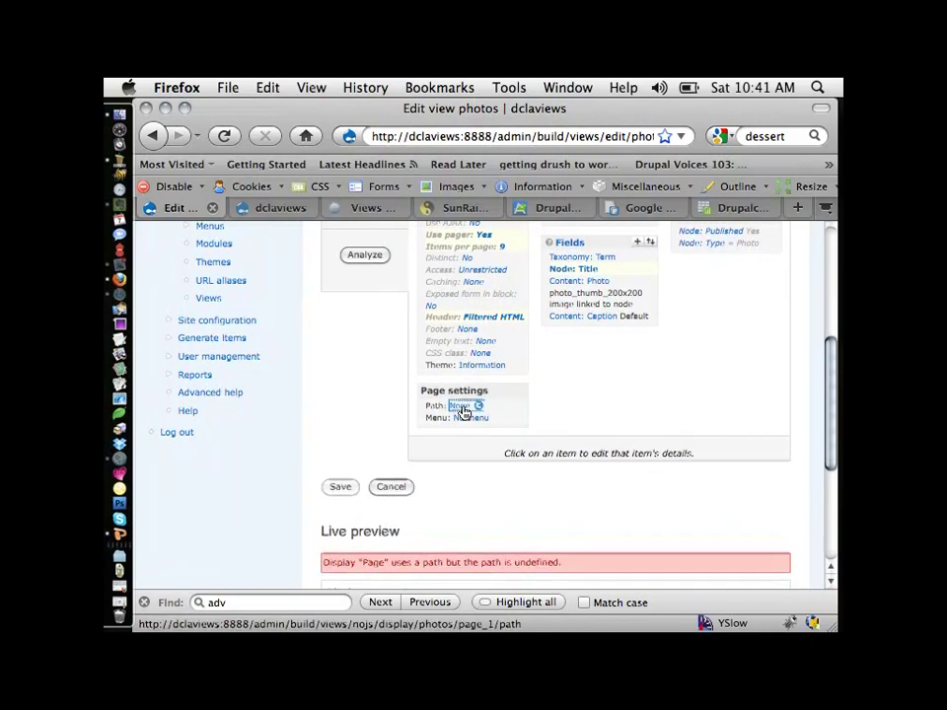
pyautogui.scroll(-3, 435, 415)
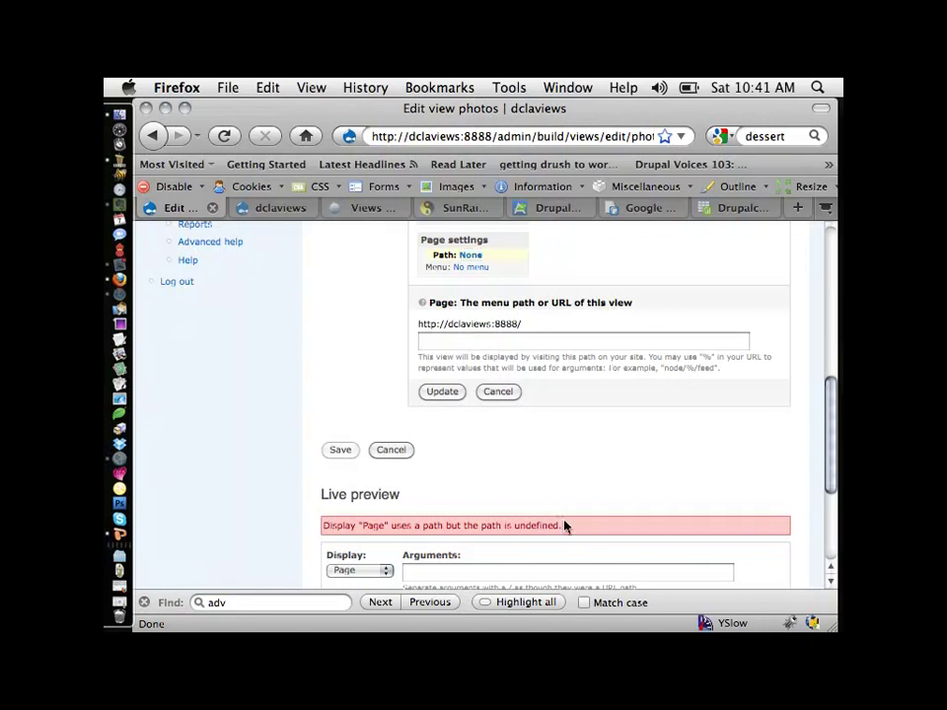
pyautogui.moveTo(565, 525); pyautogui.dragTo(337, 524)
pyautogui.click(286, 208)
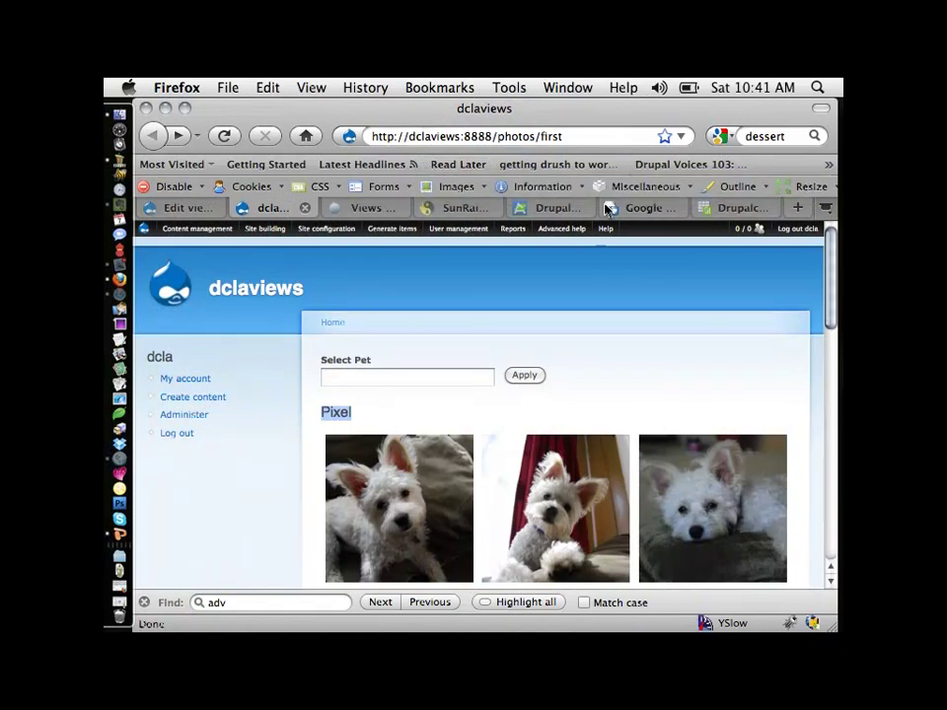
pyautogui.moveTo(587, 135); pyautogui.dragTo(499, 136)
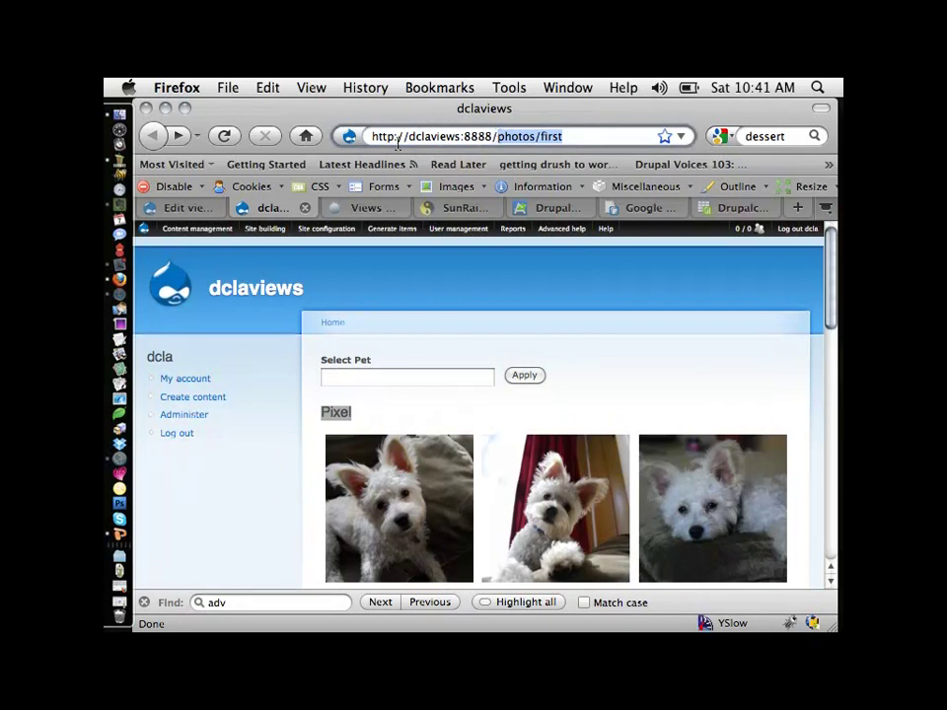
pyautogui.click(178, 207)
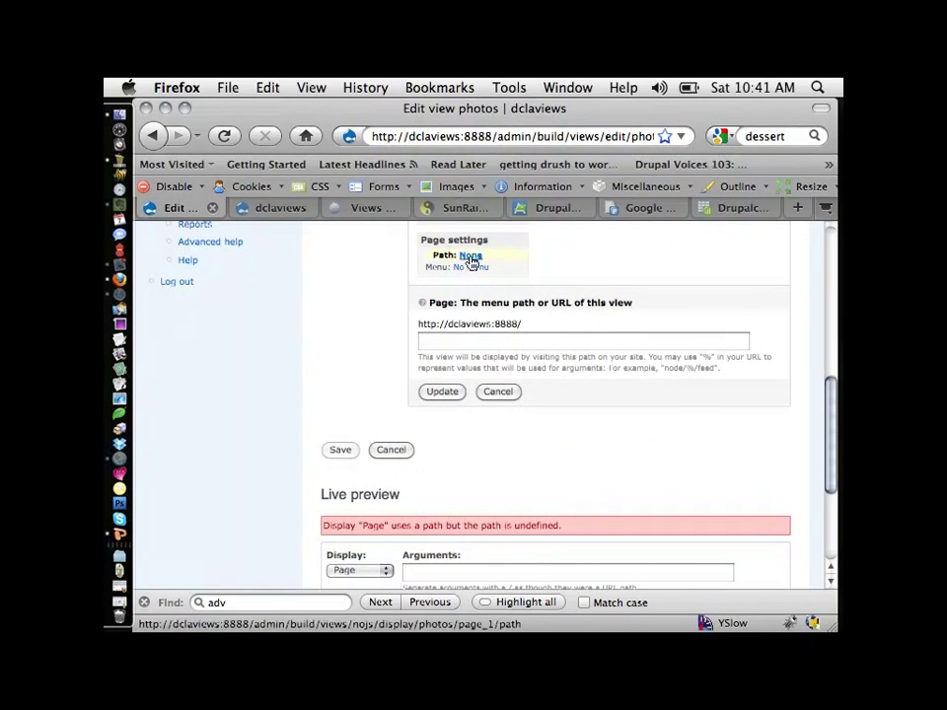
pyautogui.click(471, 343)
pyautogui.write('p')
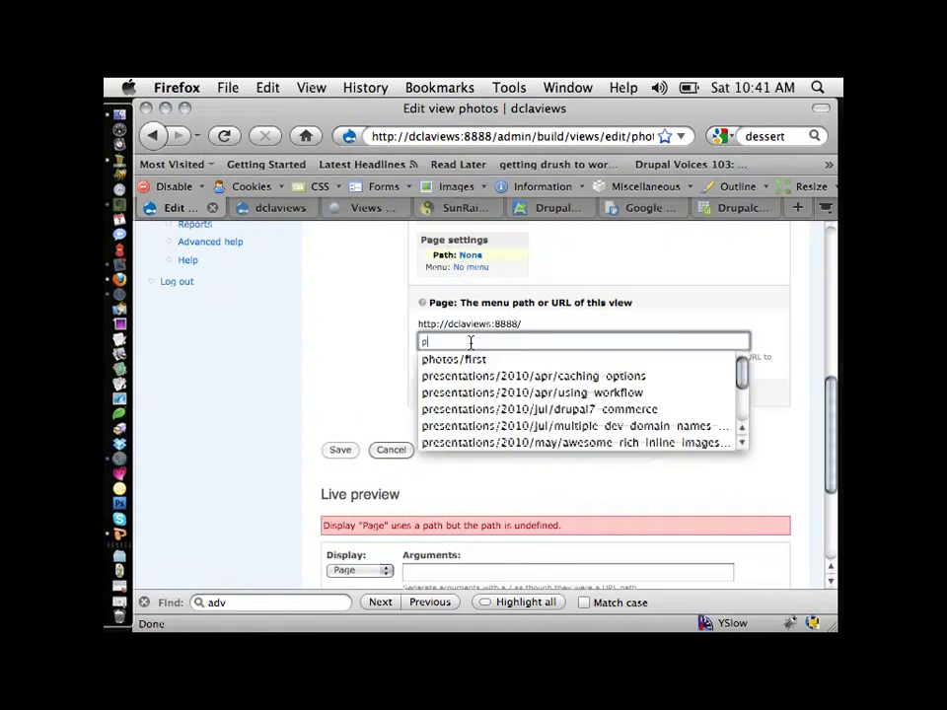
pyautogui.write('hotos')
pyautogui.click(370, 352)
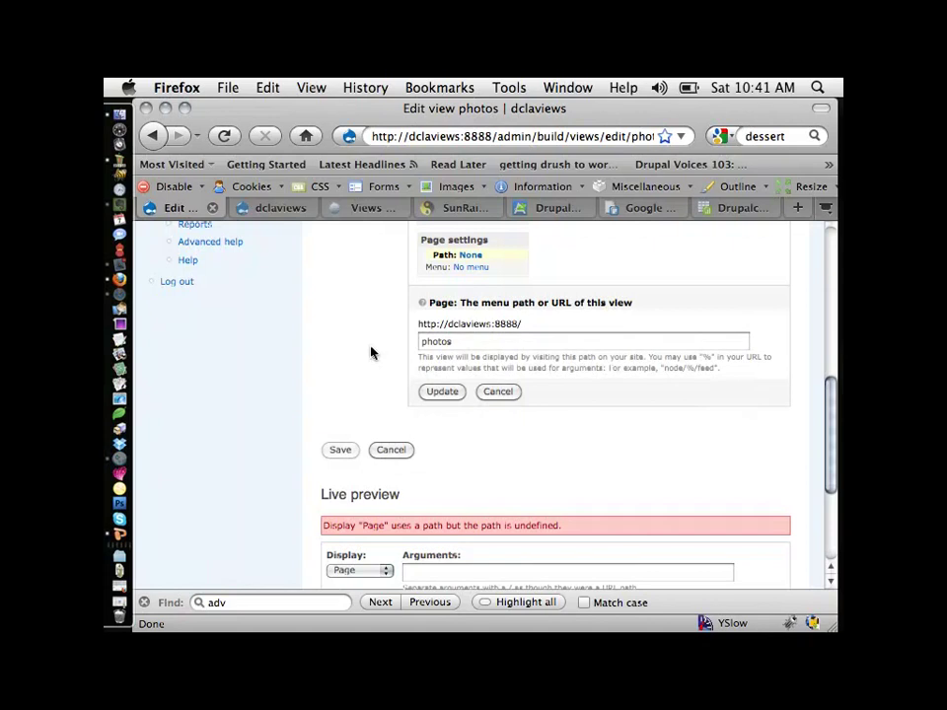
pyautogui.click(443, 391)
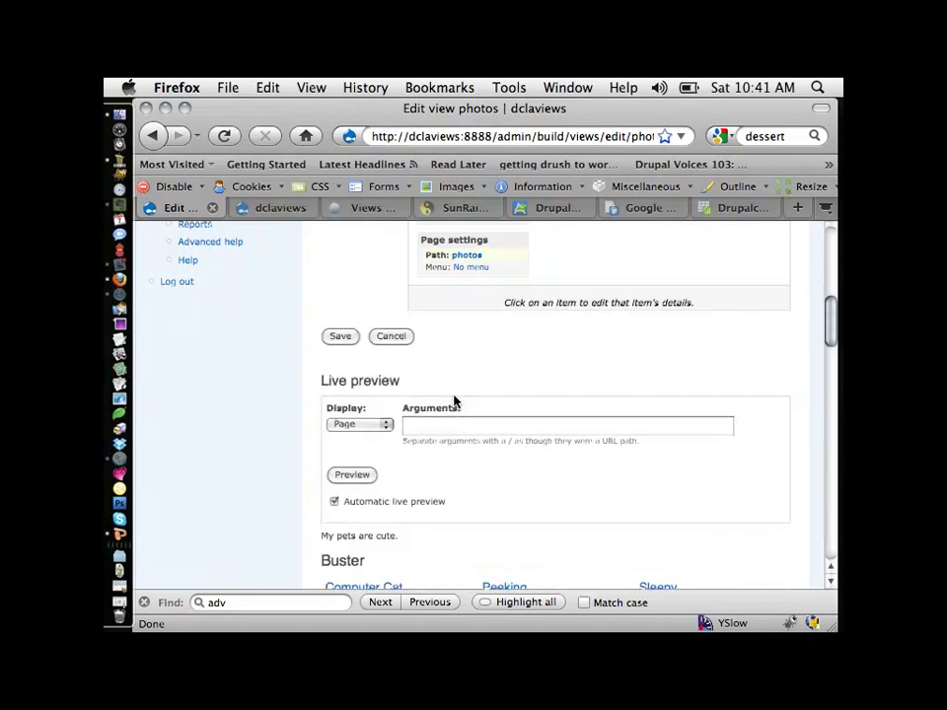
# - Give the Page display a normal menu entry titled Photos in the Primary links menu and update it
pyautogui.scroll(4, 453, 402)
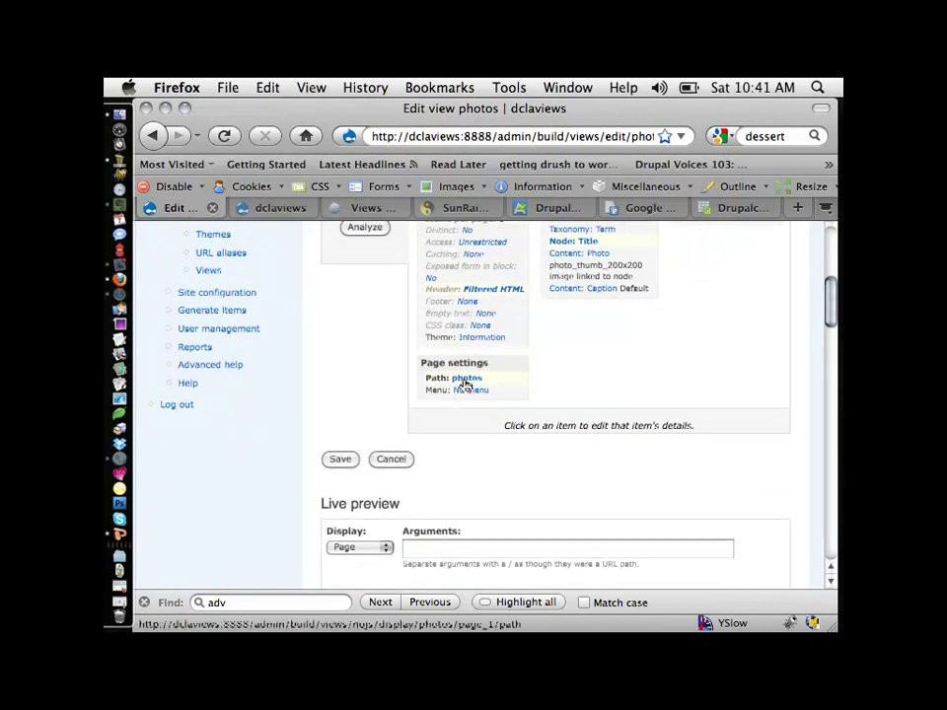
pyautogui.click(471, 390)
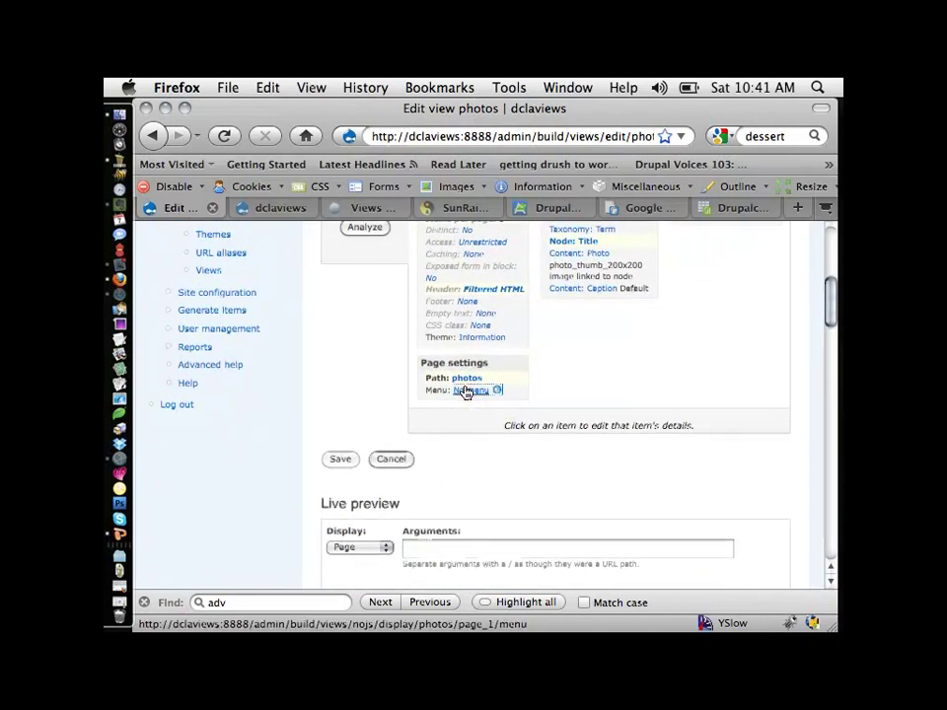
pyautogui.scroll(-3, 464, 411)
pyautogui.click(427, 387)
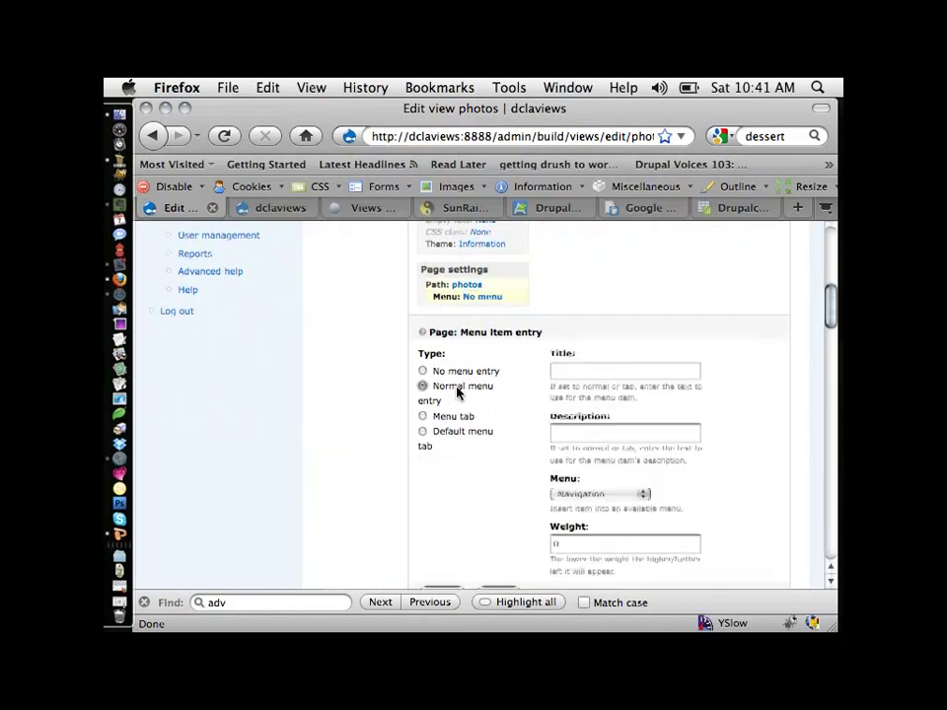
pyautogui.scroll(-2, 552, 434)
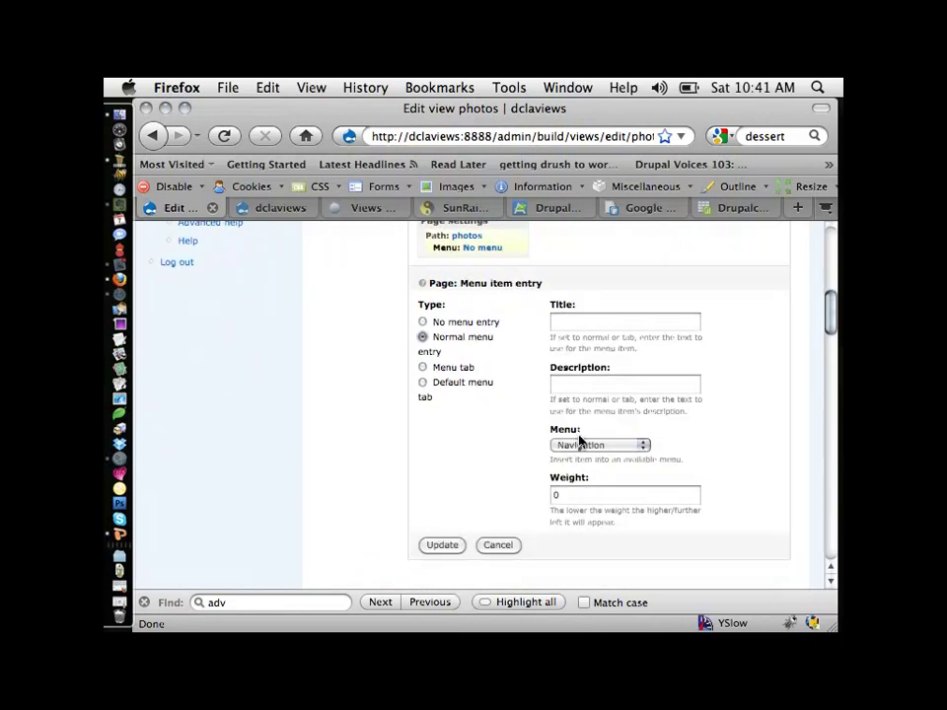
pyautogui.click(580, 445)
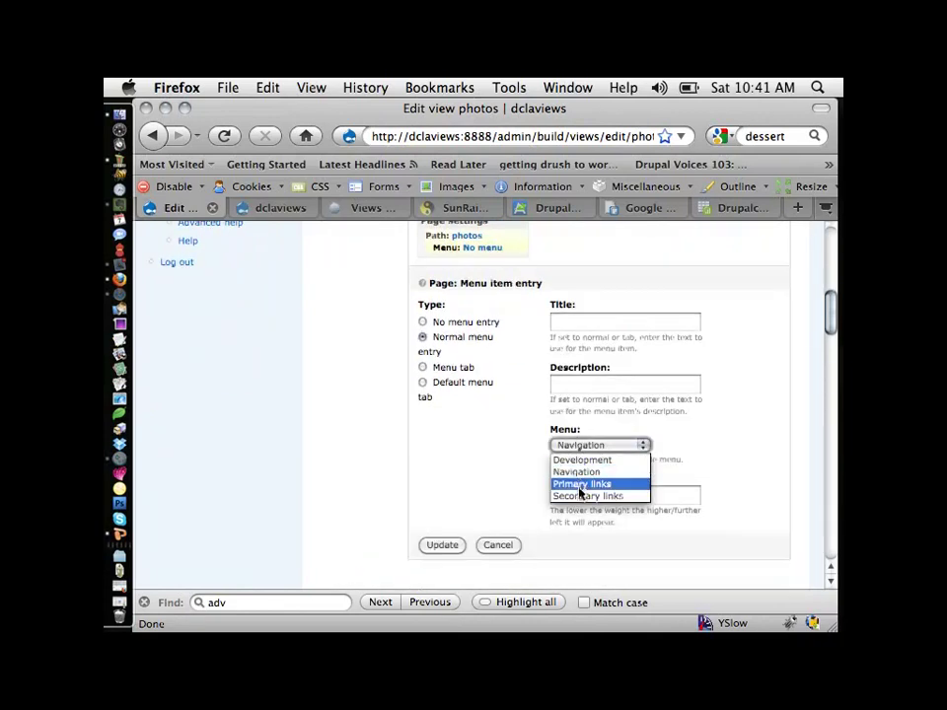
pyautogui.click(581, 486)
pyautogui.click(601, 319)
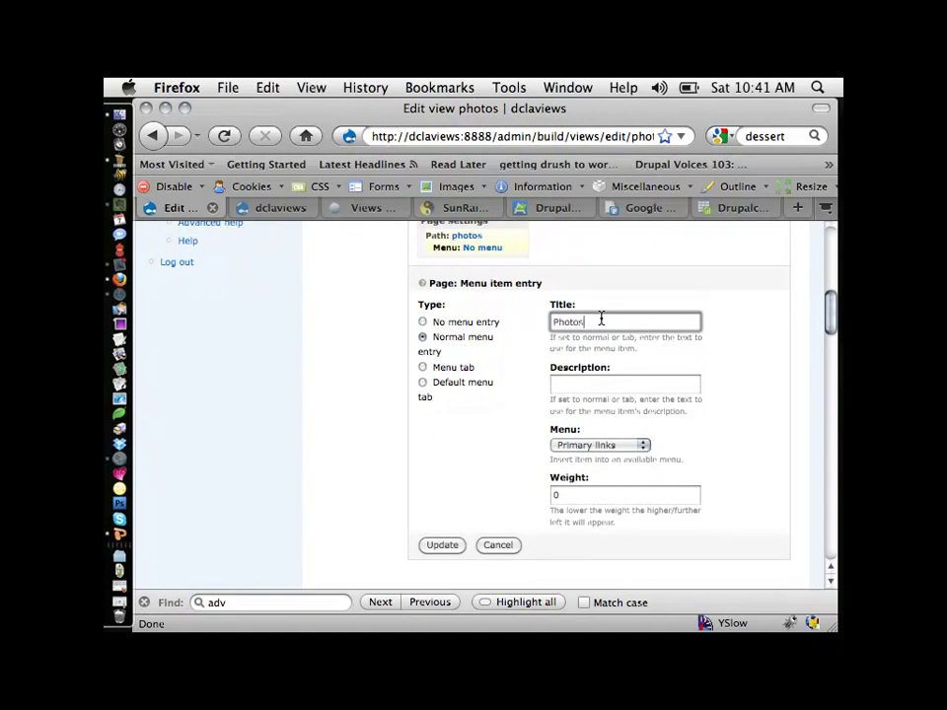
pyautogui.click(442, 545)
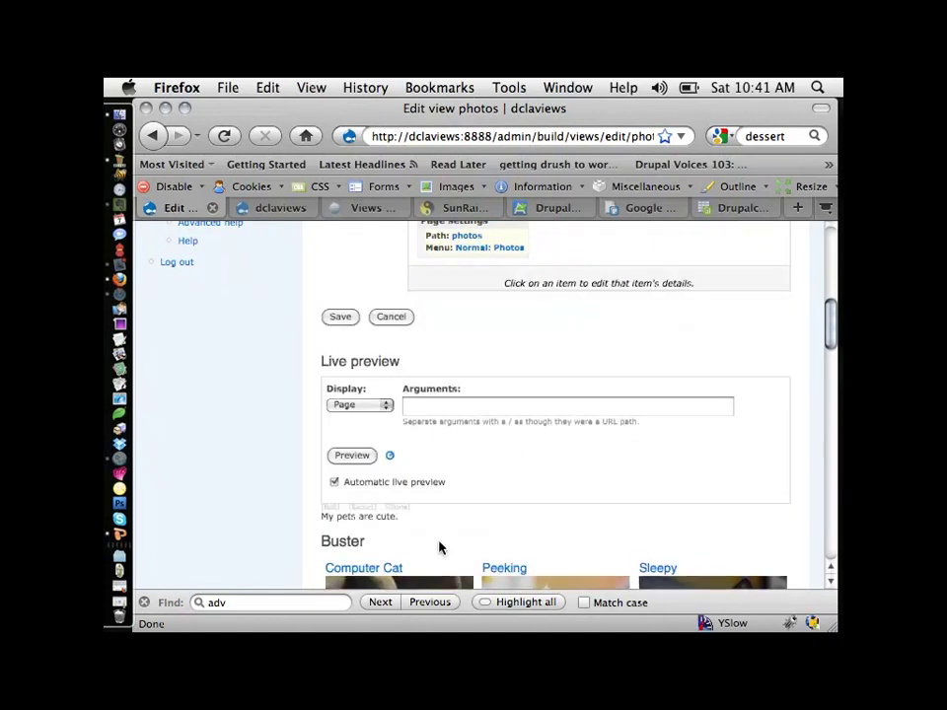
# - Review the Page display's settings, save the photos view, and reopen its Page display
pyautogui.scroll(5, 440, 548)
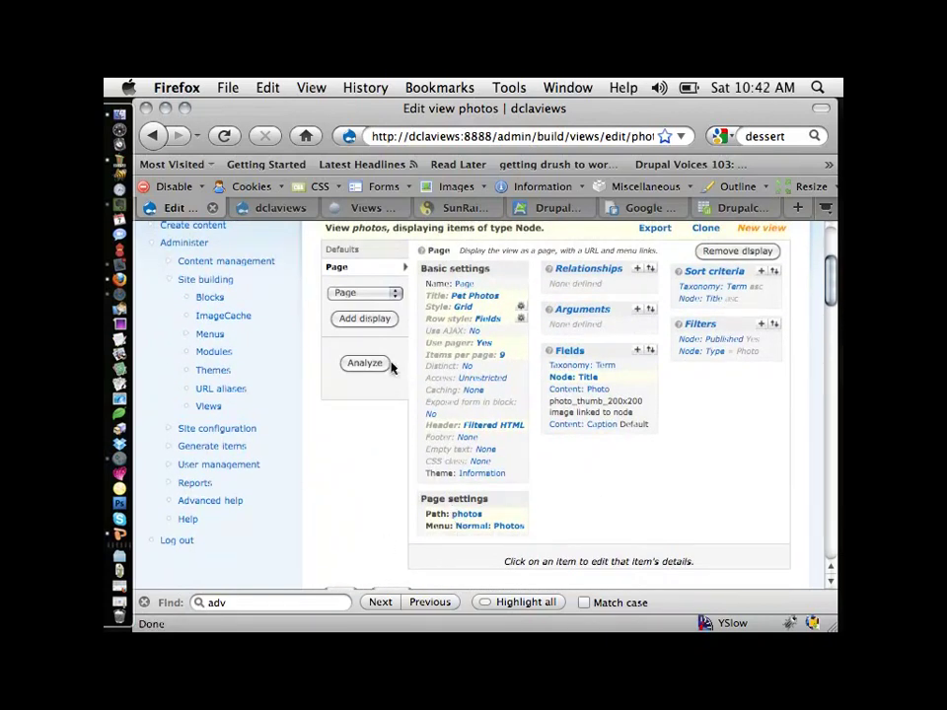
pyautogui.scroll(-1, 380, 486)
pyautogui.scroll(1, 378, 485)
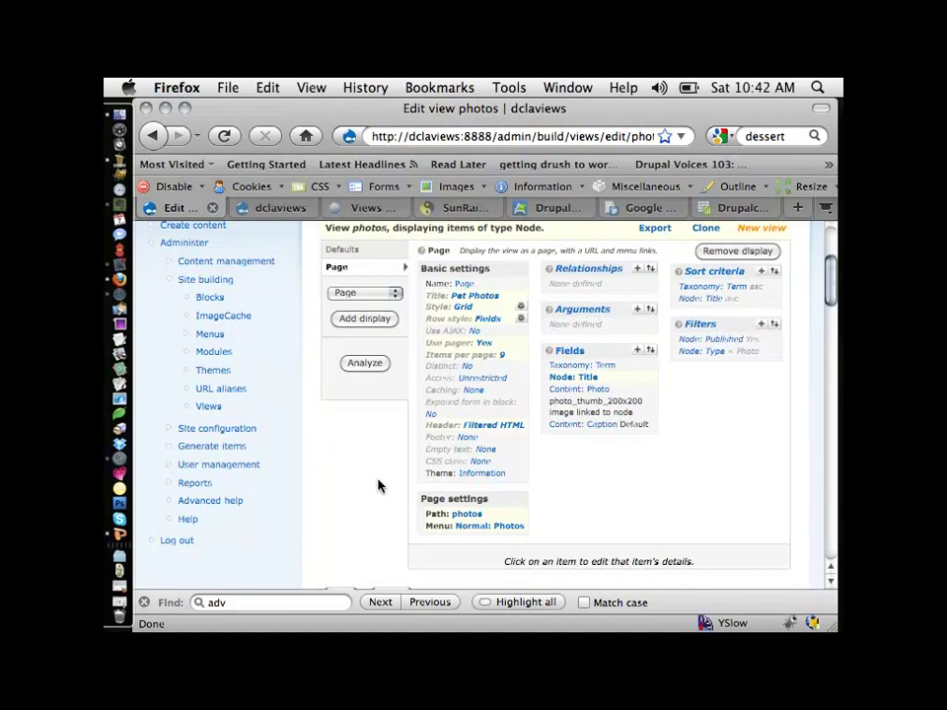
pyautogui.scroll(-2, 378, 486)
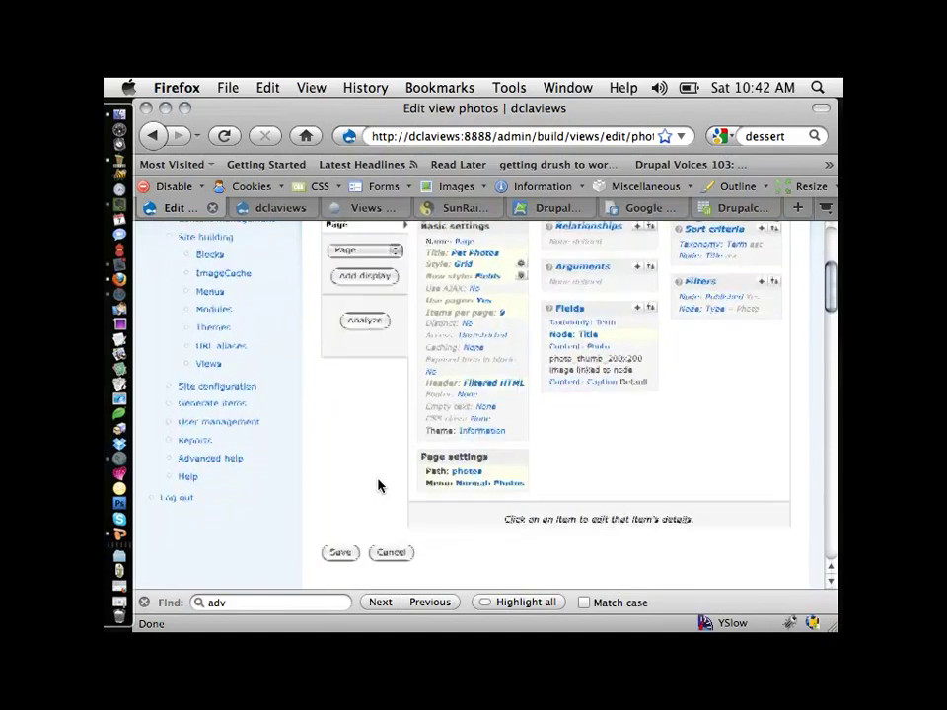
pyautogui.click(339, 552)
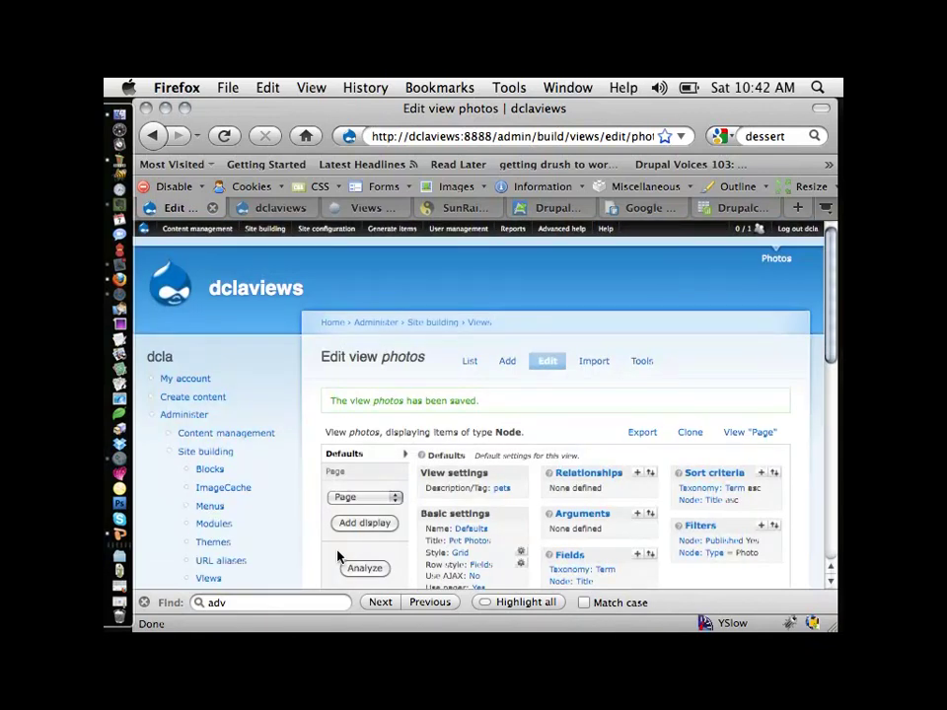
pyautogui.scroll(-6, 640, 514)
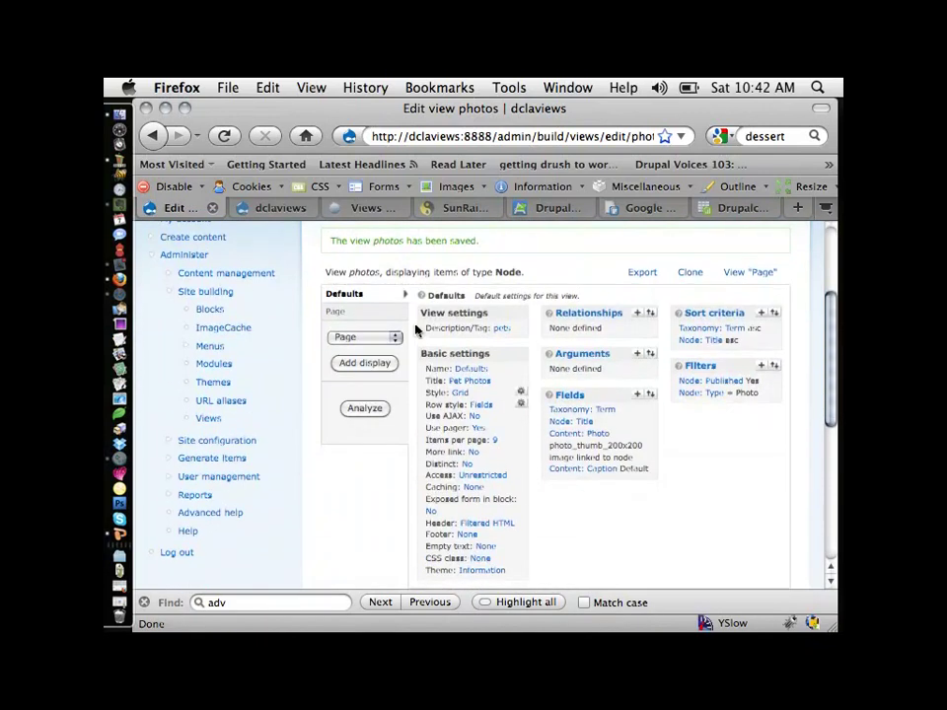
pyautogui.click(342, 314)
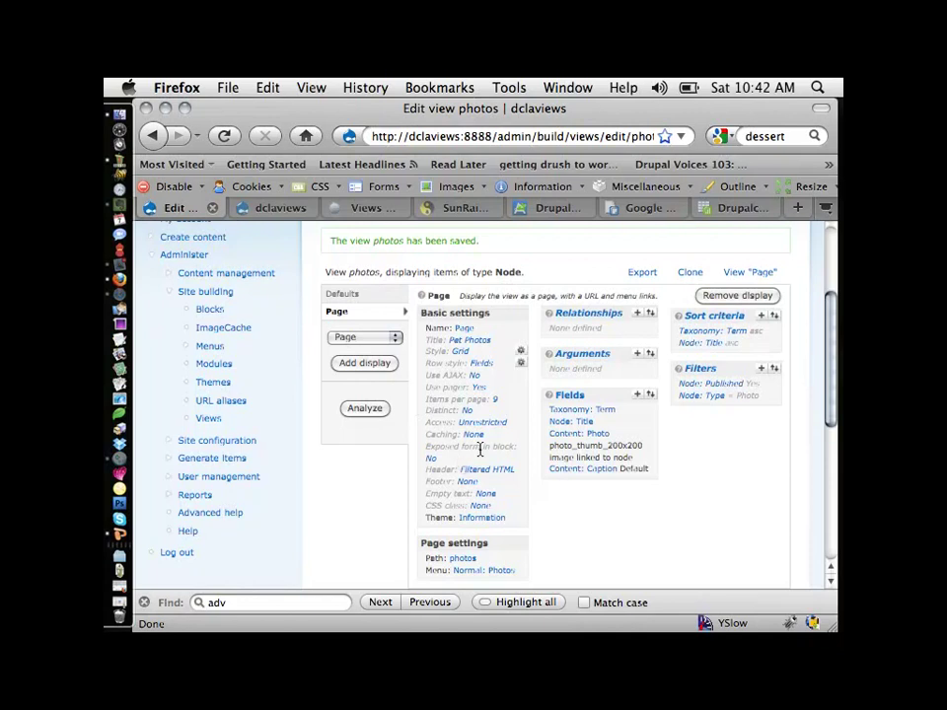
# - Load the site's photos path in the browser tab showing photos/first
pyautogui.rightClick(292, 211)
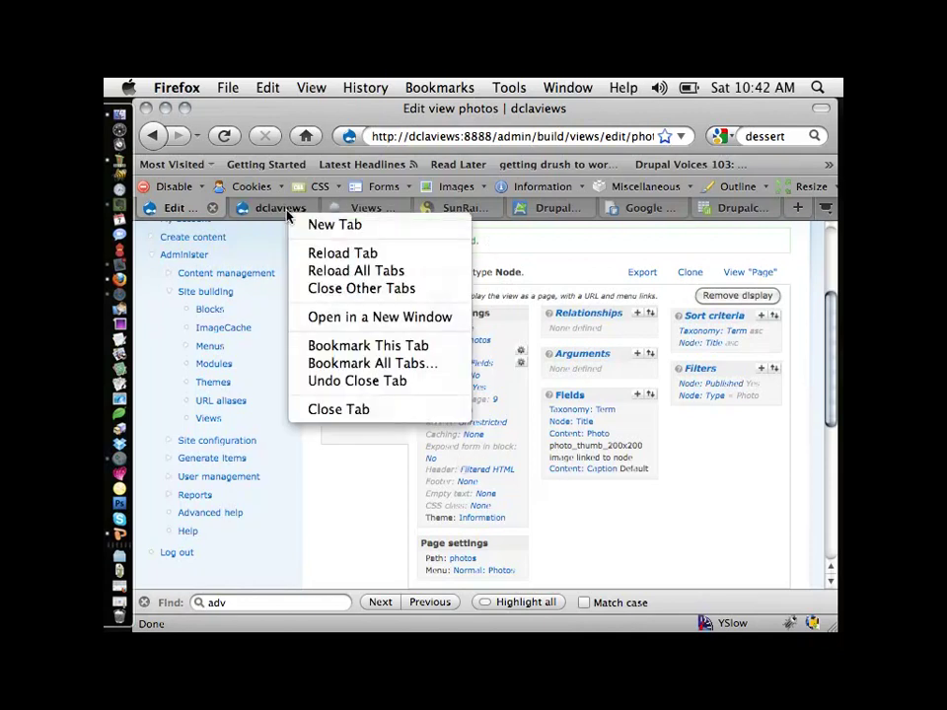
pyautogui.rightClick(274, 218)
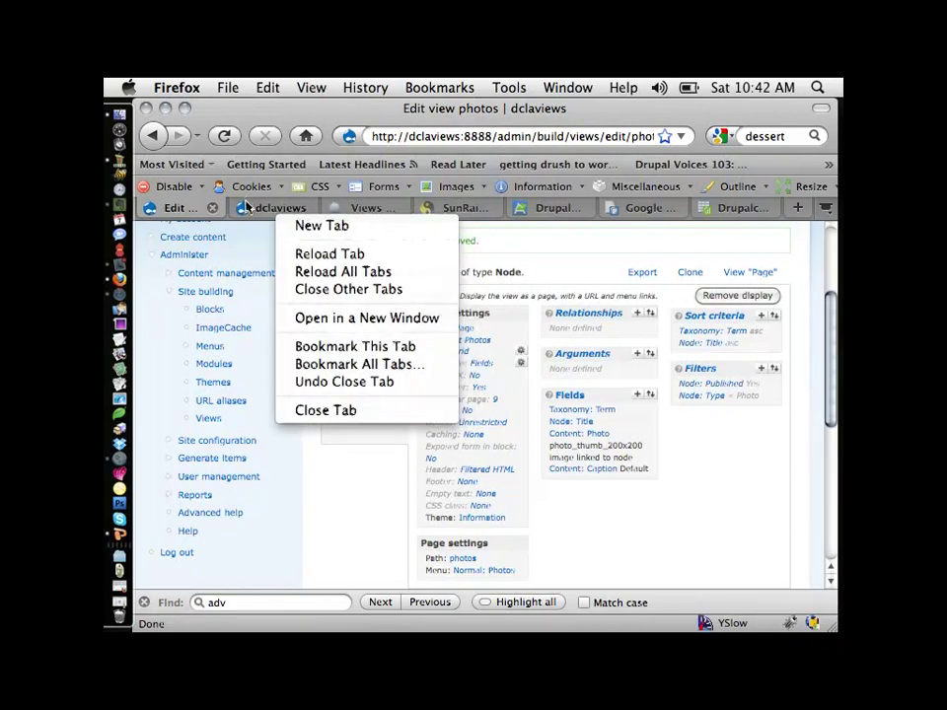
pyautogui.press('Escape')
pyautogui.click(277, 208)
pyautogui.moveTo(541, 136); pyautogui.dragTo(590, 134)
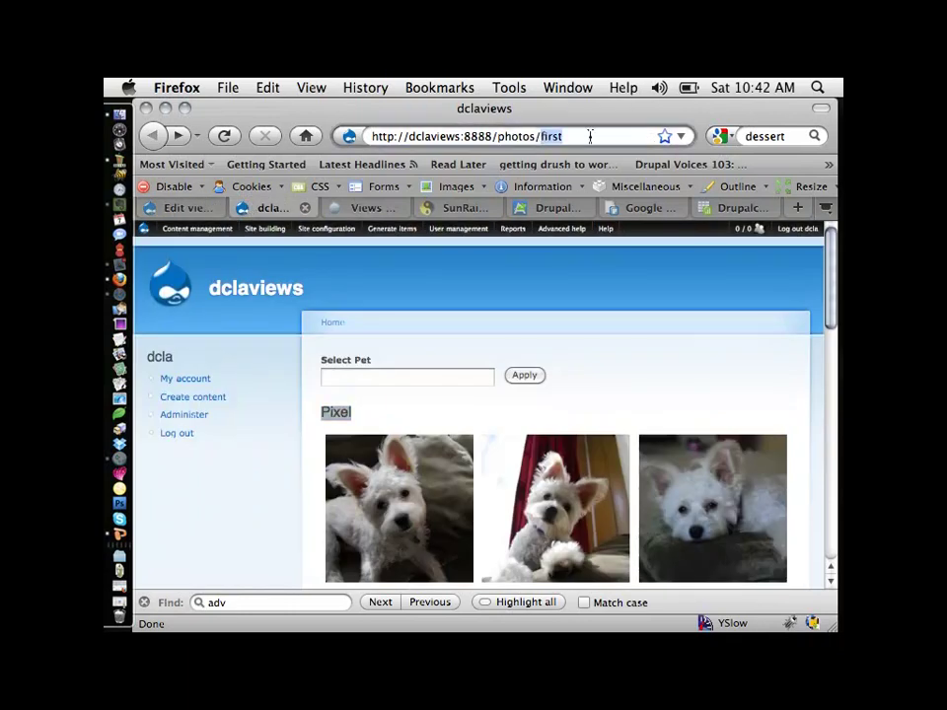
pyautogui.press('BackSpace')
pyautogui.press('BackSpace')
pyautogui.press('Return')
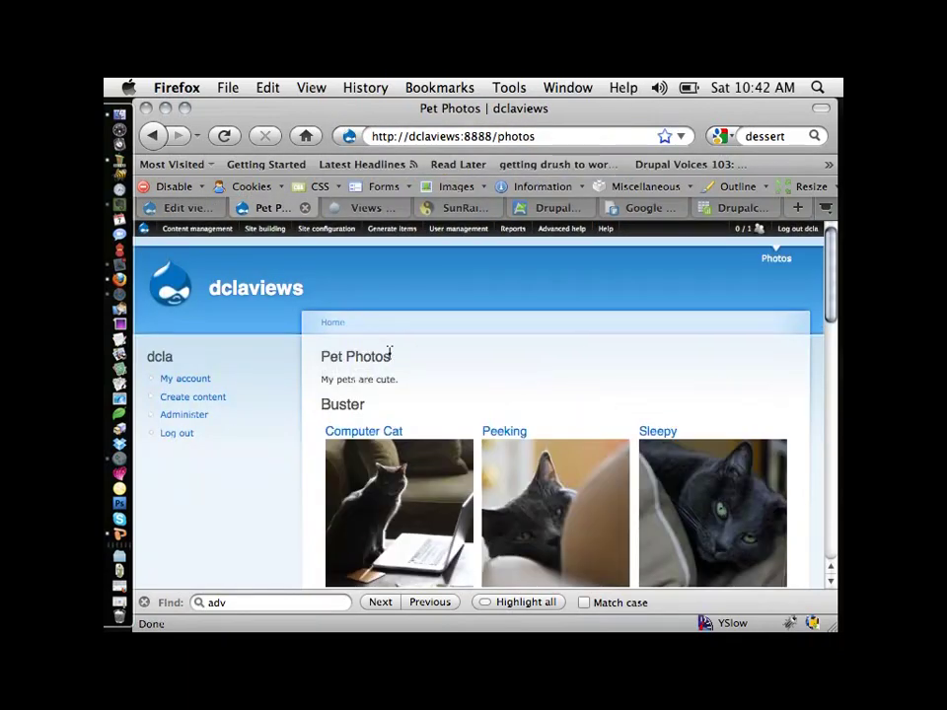
# - Examine the Pet Photos page's header text, menu link, photo grid and pager, including its second page of results
pyautogui.moveTo(391, 355); pyautogui.dragTo(392, 383)
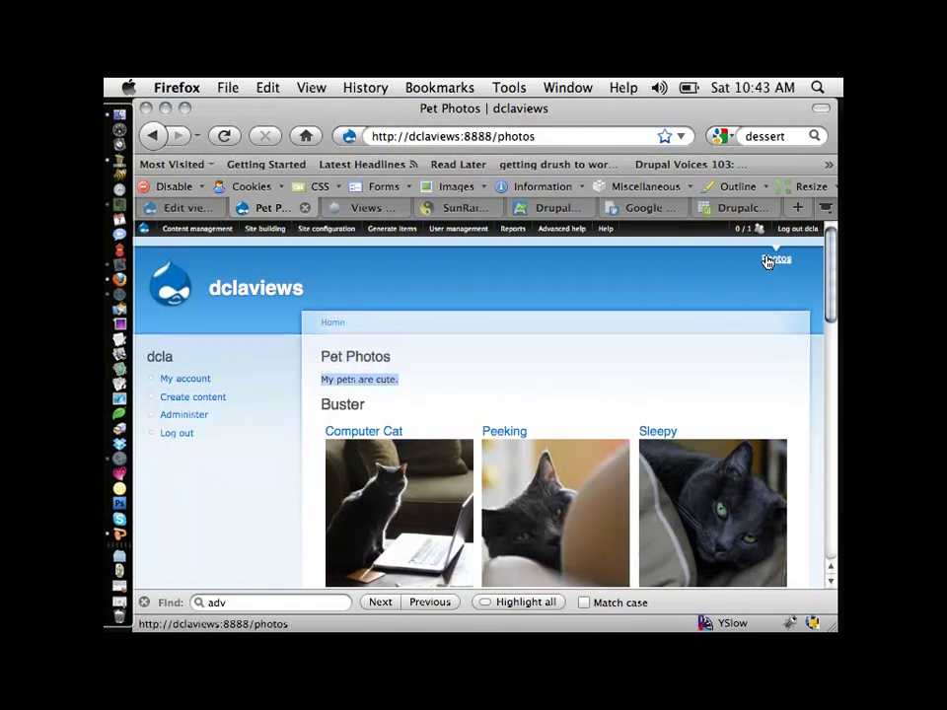
pyautogui.scroll(-3, 715, 325)
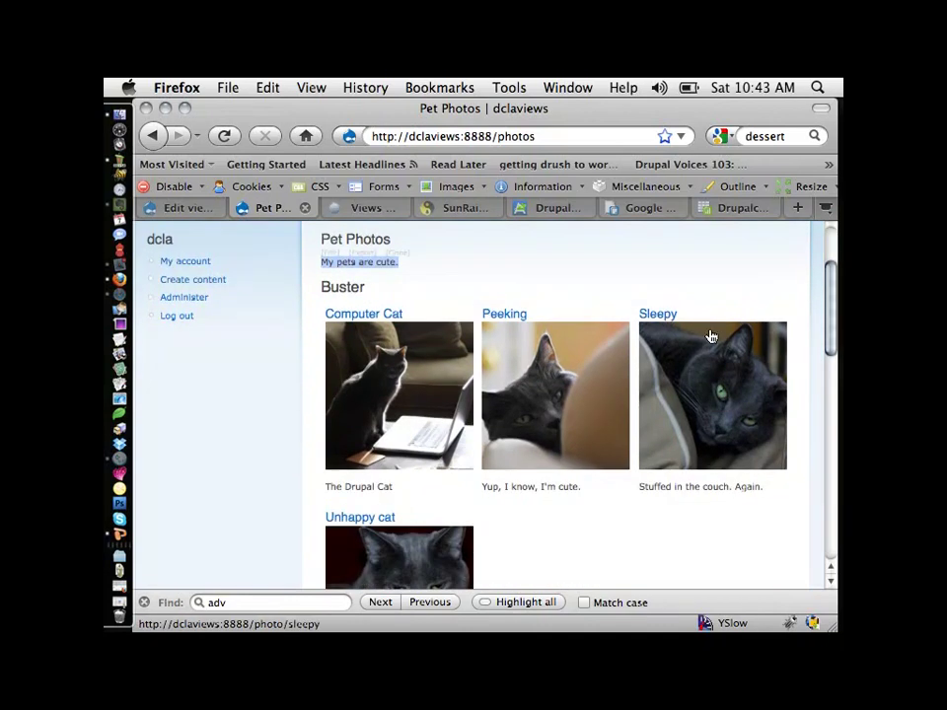
pyautogui.scroll(-10, 365, 431)
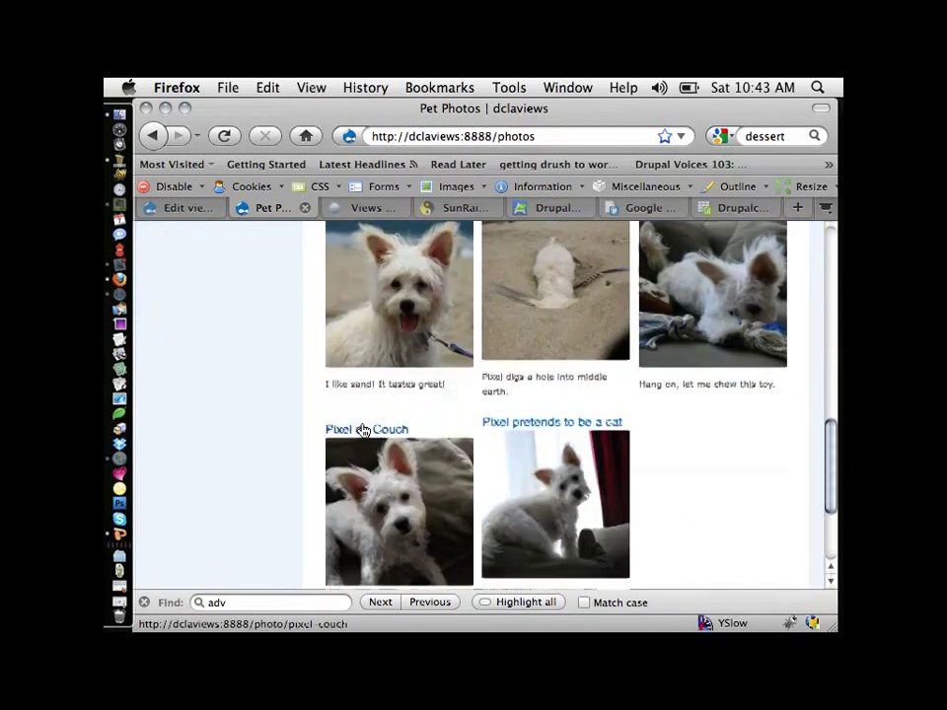
pyautogui.scroll(-3, 364, 431)
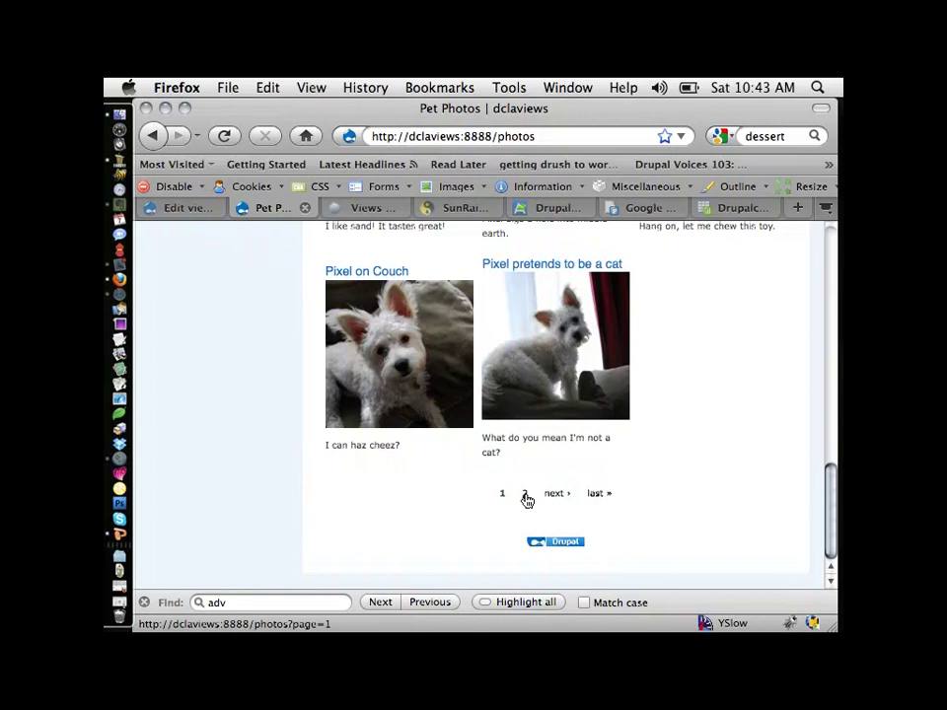
pyautogui.click(524, 495)
pyautogui.scroll(-3, 540, 500)
pyautogui.scroll(-3, 541, 499)
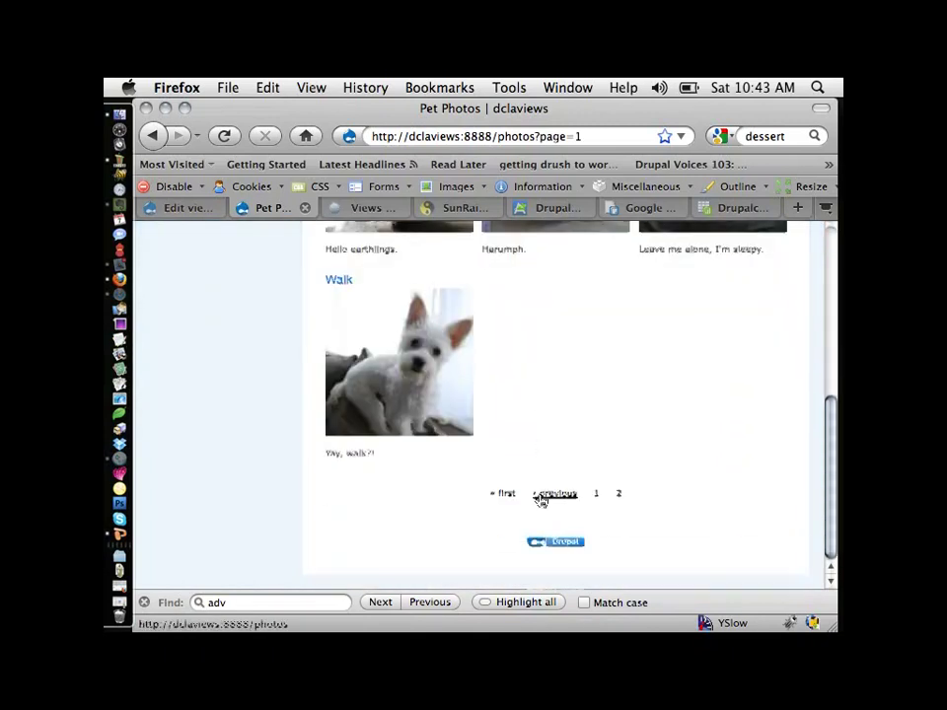
pyautogui.scroll(5, 541, 499)
pyautogui.scroll(2, 541, 501)
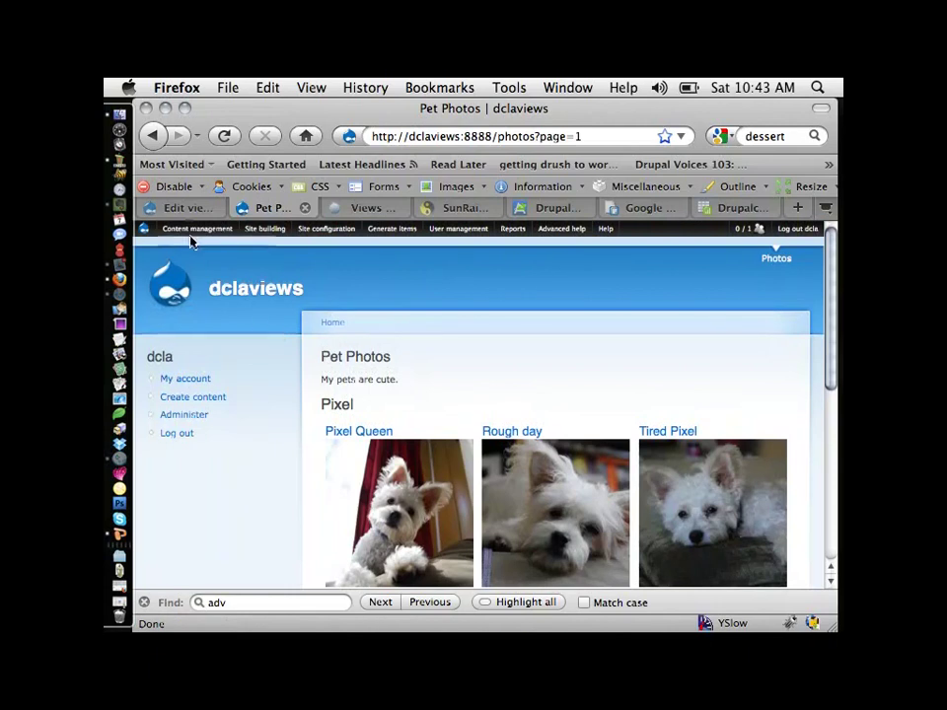
# - Return to the photos view's edit page, add a Block display, and open the list of display types
pyautogui.click(209, 209)
pyautogui.scroll(-1, 599, 517)
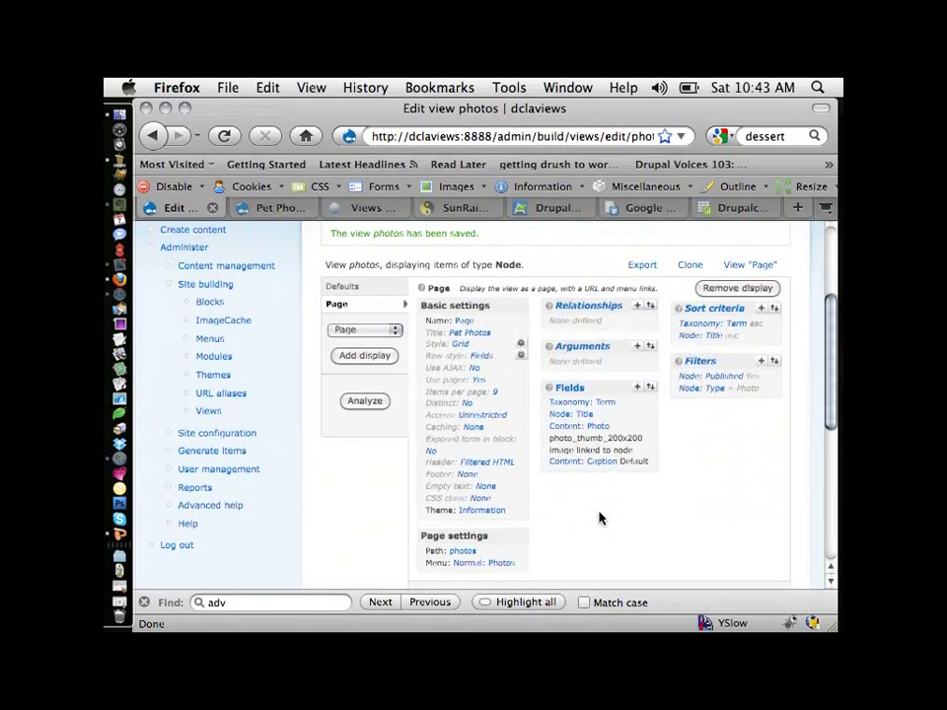
pyautogui.click(385, 332)
pyautogui.click(380, 361)
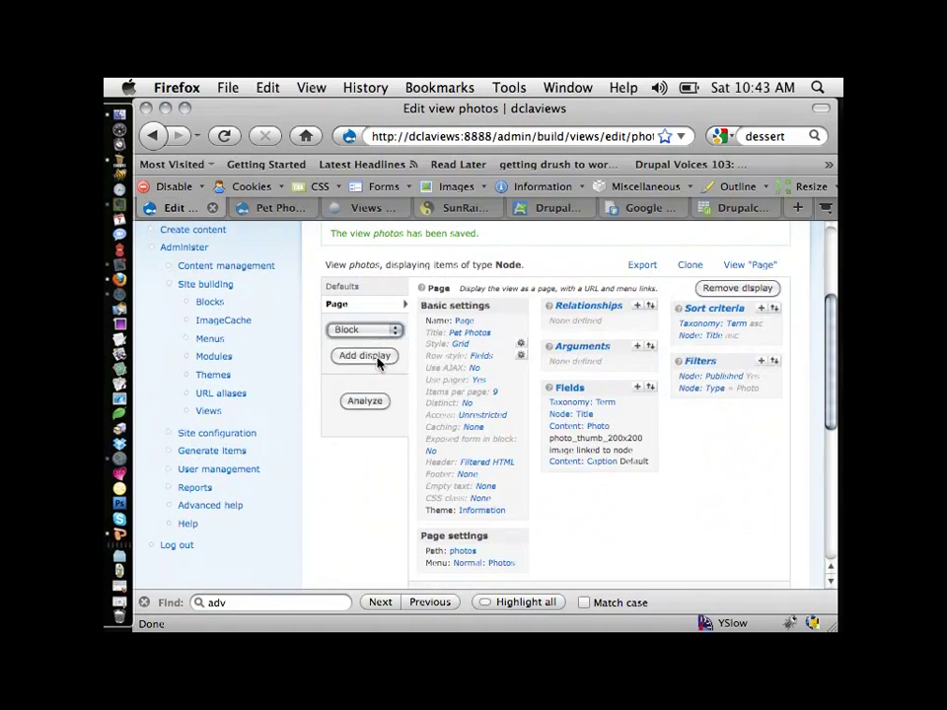
pyautogui.click(379, 361)
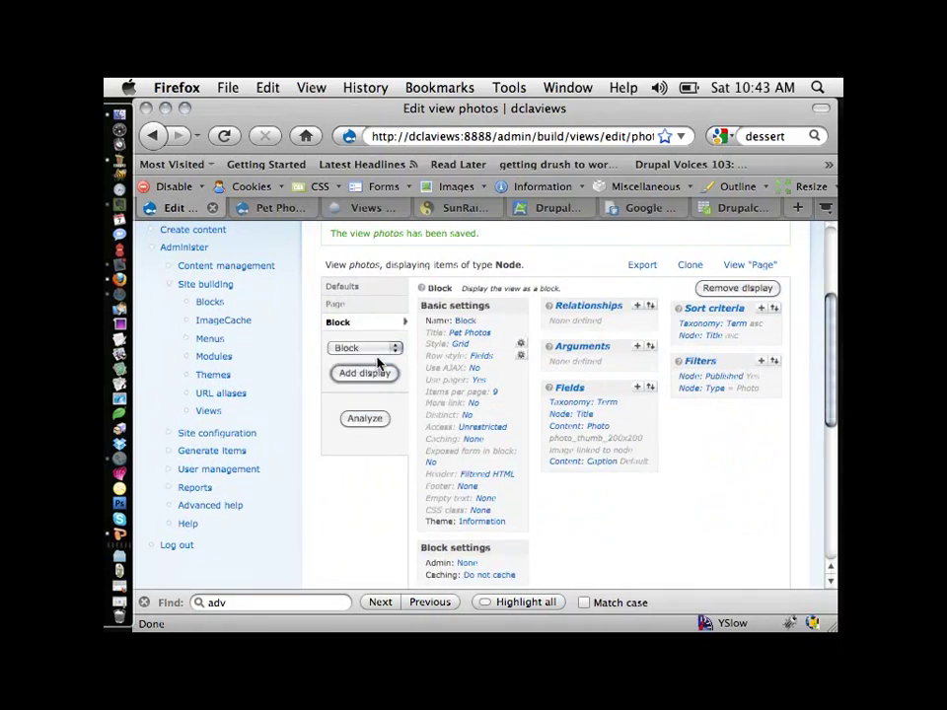
pyautogui.click(379, 350)
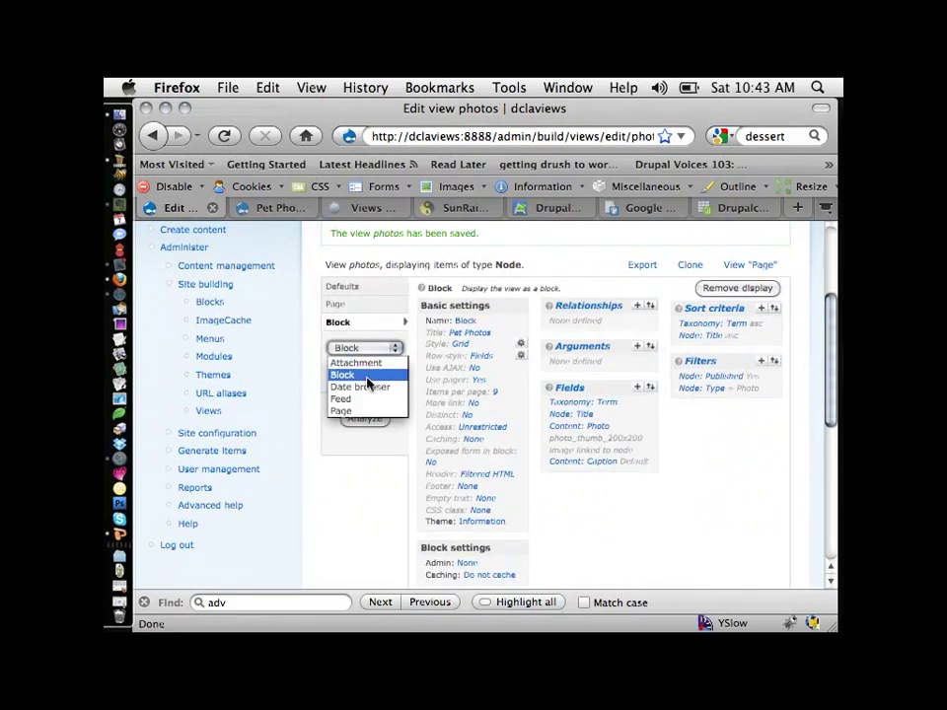
# - Override the Block display's fields and remove Taxonomy: Term, Node: Title and Content: Caption, keeping only Content: Photo
pyautogui.click(491, 394)
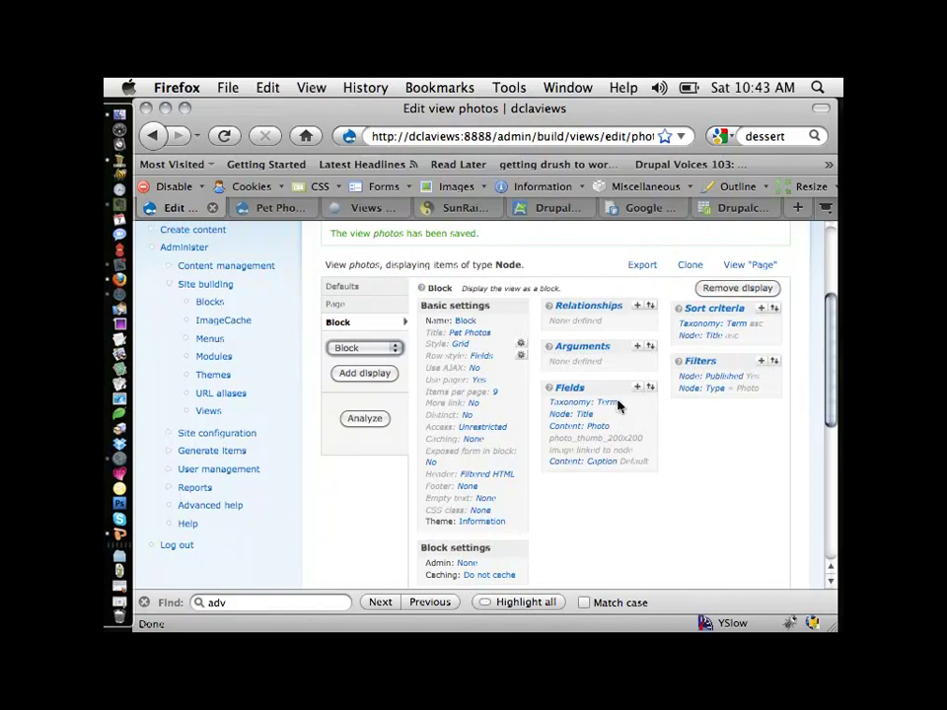
pyautogui.click(650, 387)
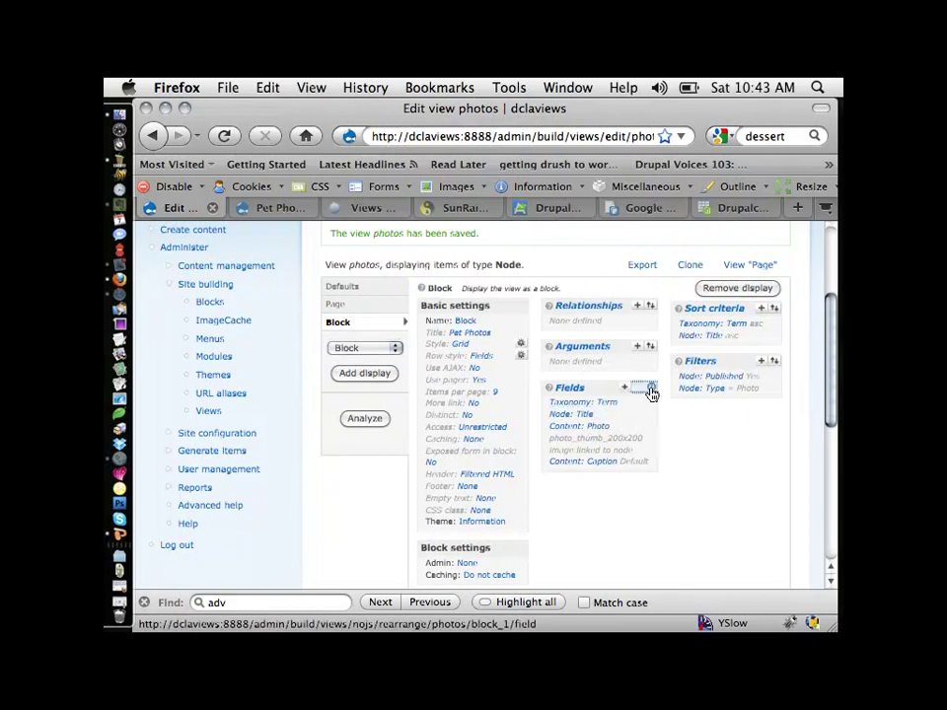
pyautogui.scroll(-1, 663, 426)
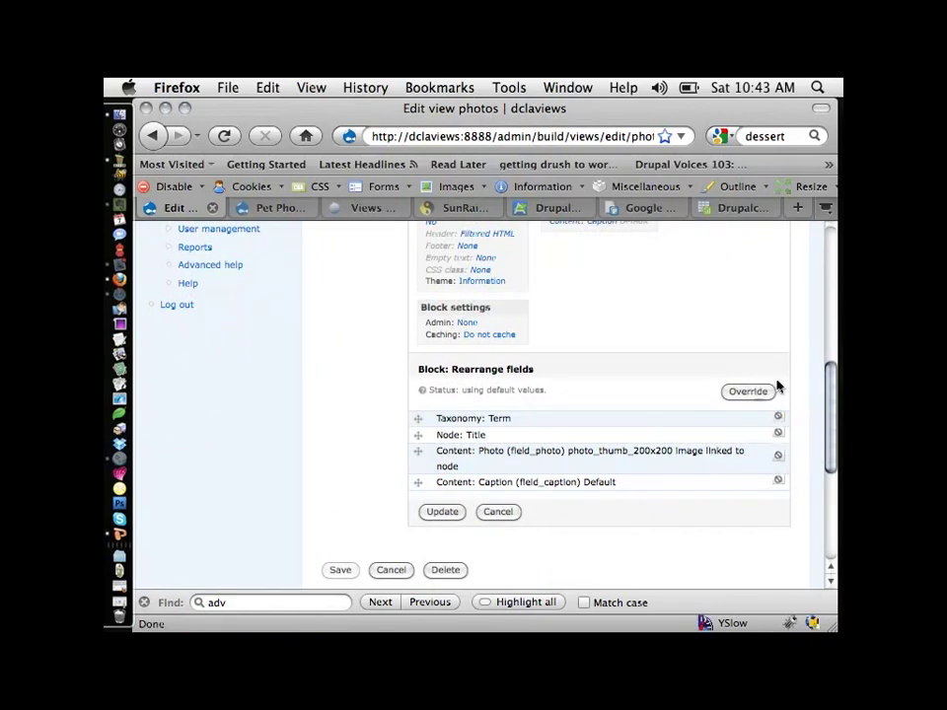
pyautogui.click(748, 392)
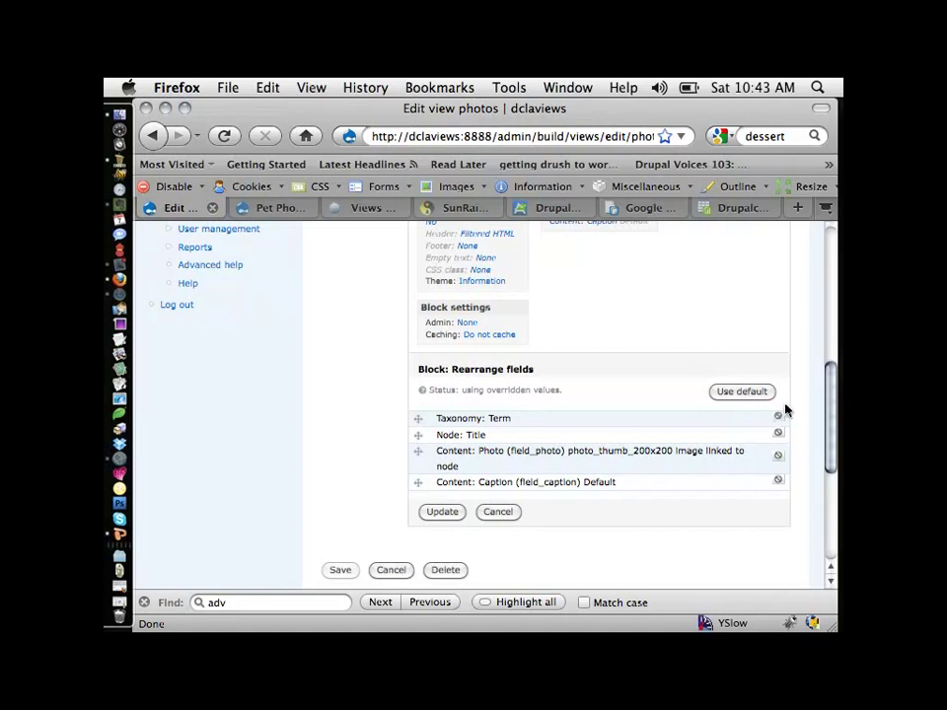
pyautogui.click(778, 417)
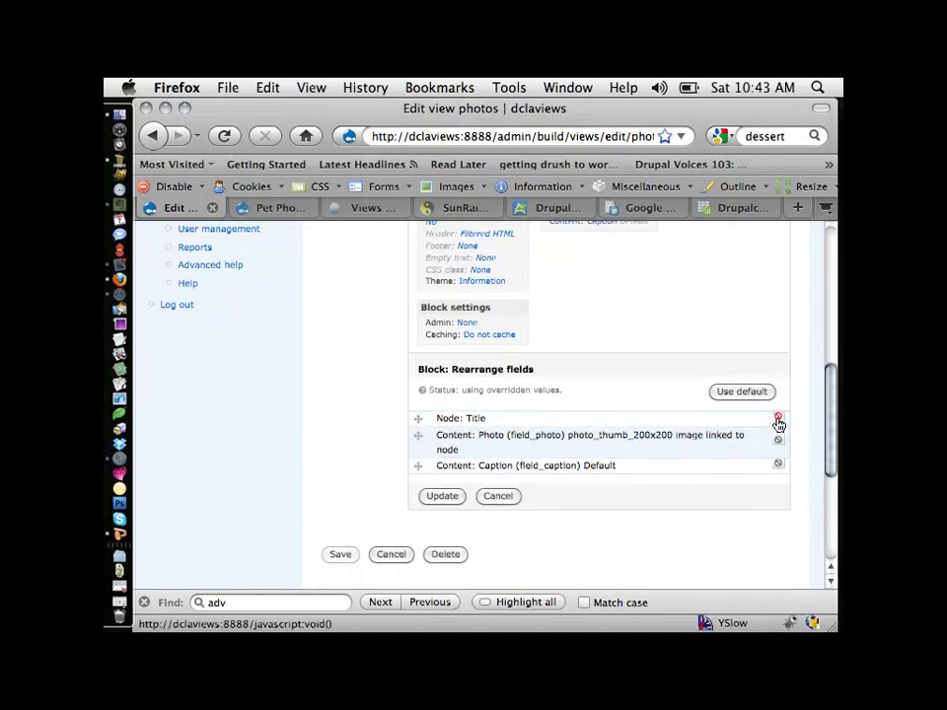
pyautogui.click(777, 420)
pyautogui.click(778, 450)
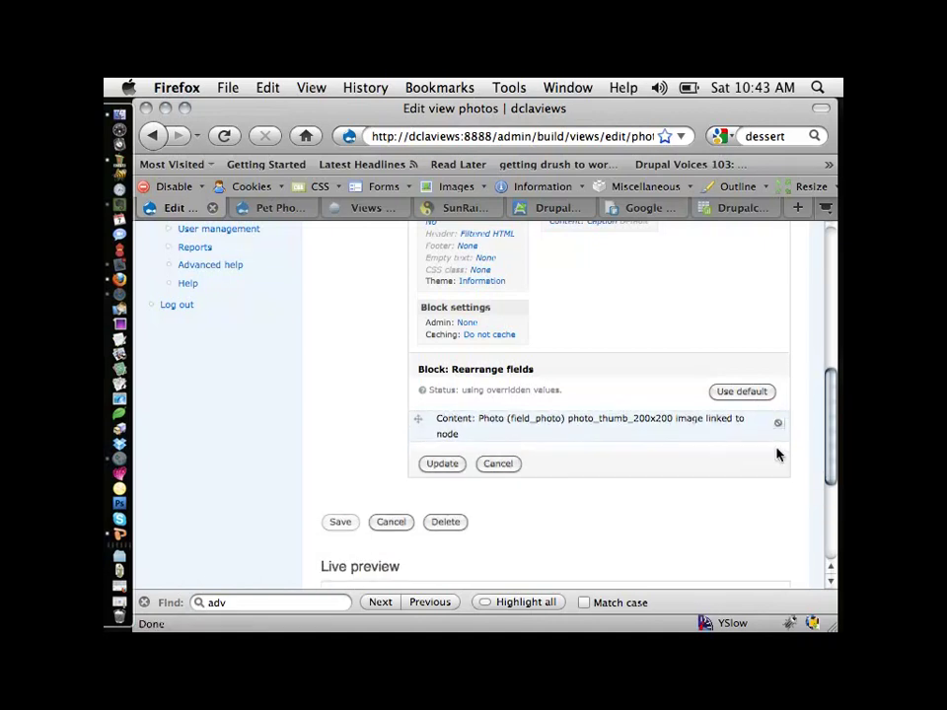
pyautogui.click(427, 462)
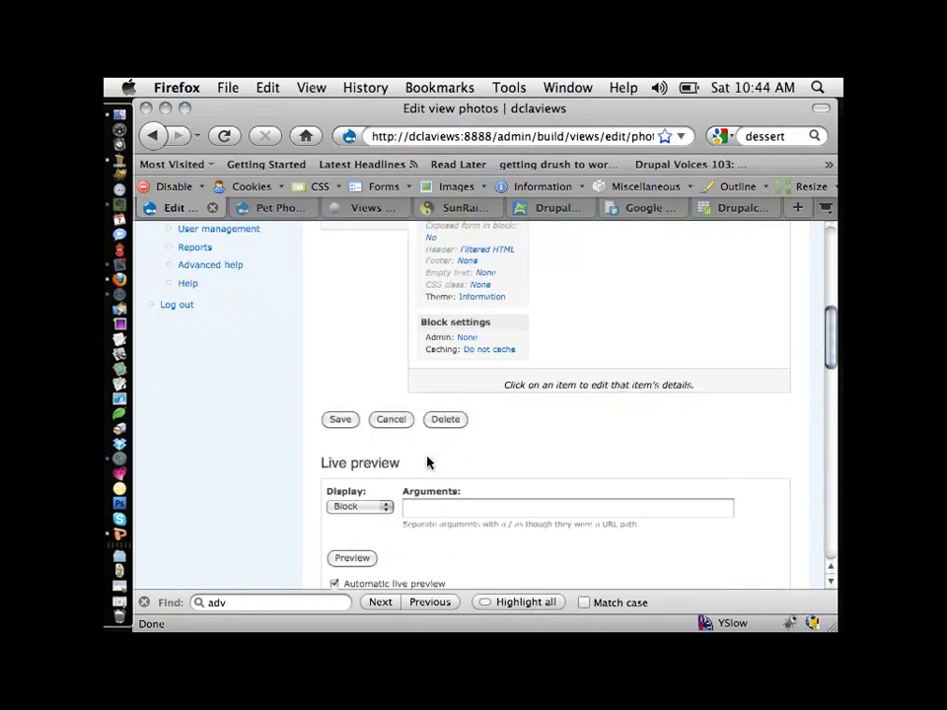
# - Set the Block display's Photo field format to "photo_thumb_50x50 image linked to node" and check the live preview
pyautogui.scroll(4, 427, 463)
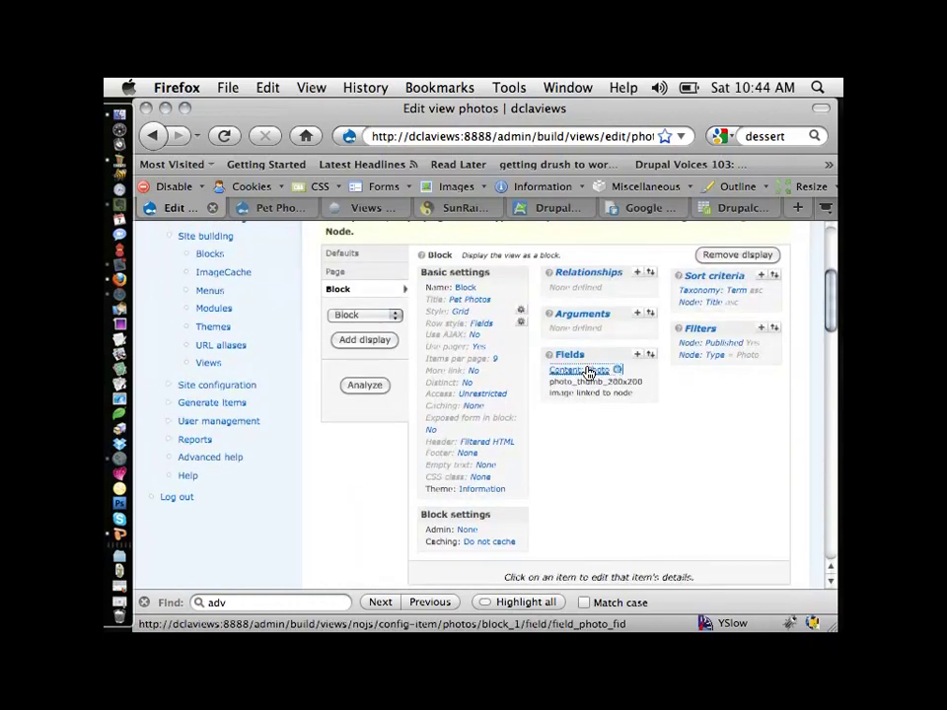
pyautogui.click(589, 372)
pyautogui.scroll(-10, 592, 402)
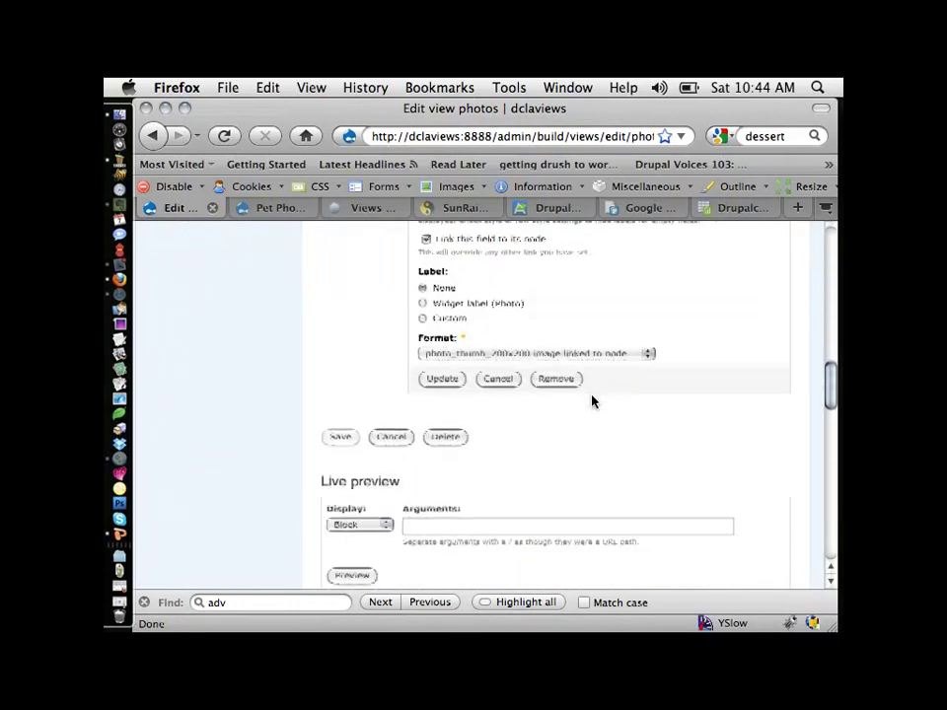
pyautogui.click(521, 353)
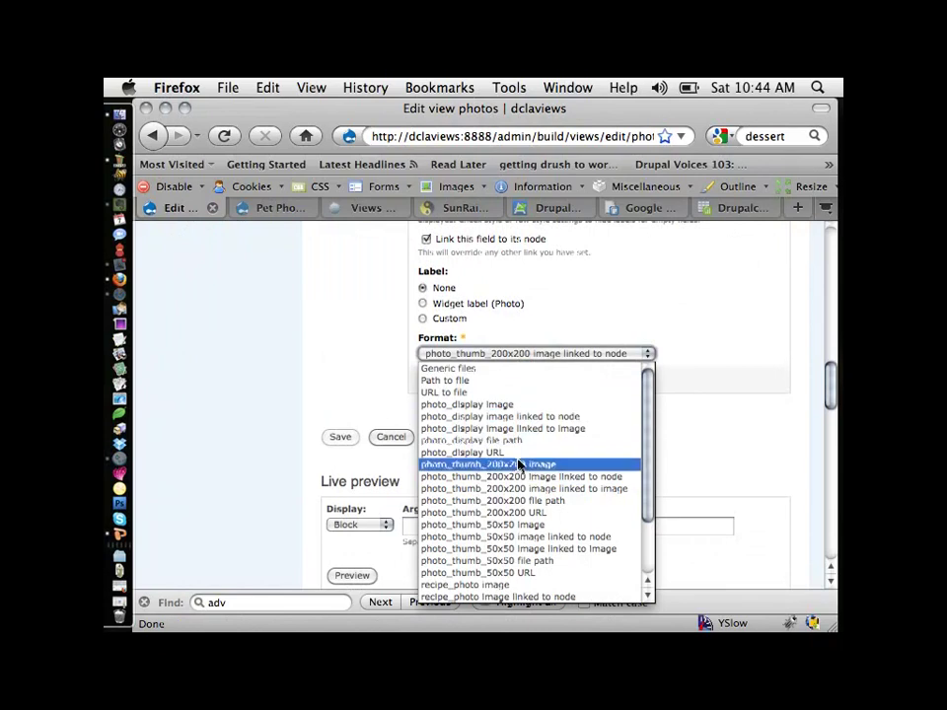
pyautogui.click(500, 542)
pyautogui.click(448, 379)
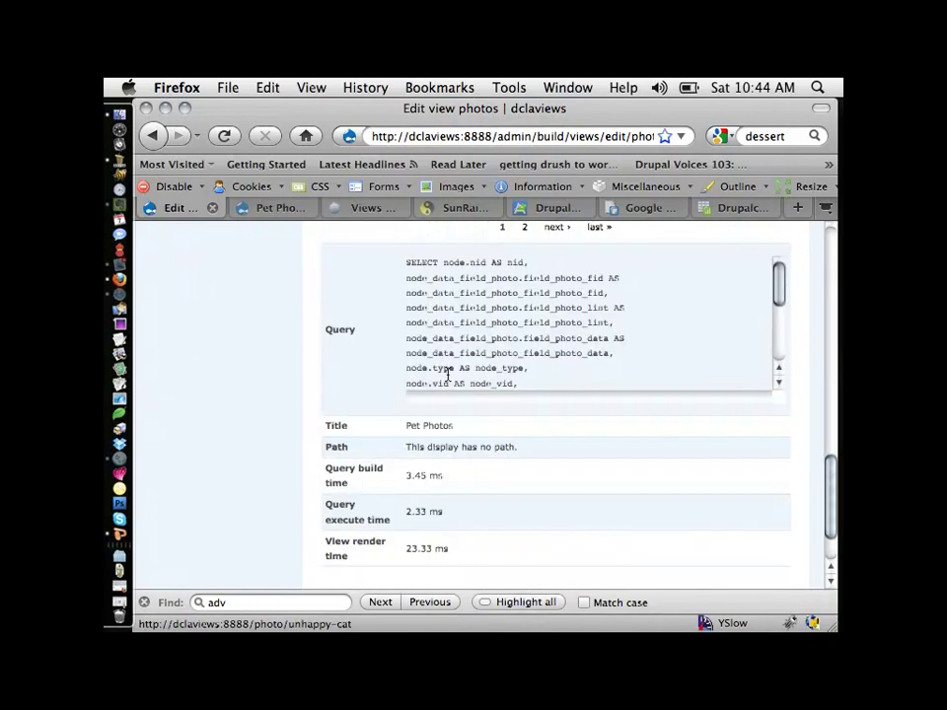
pyautogui.scroll(10, 448, 375)
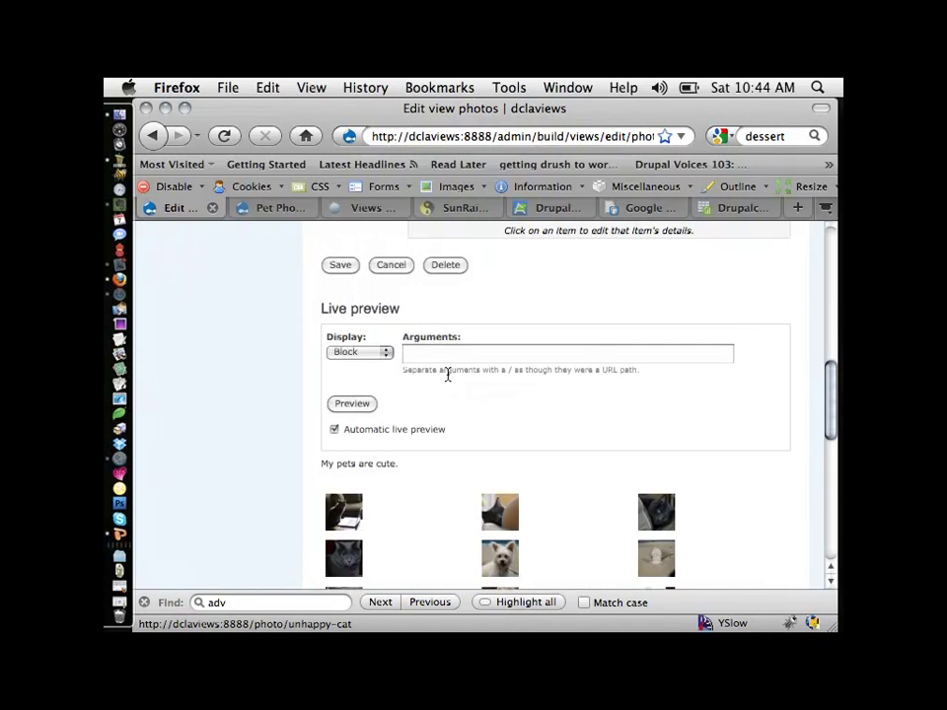
pyautogui.scroll(-4, 448, 375)
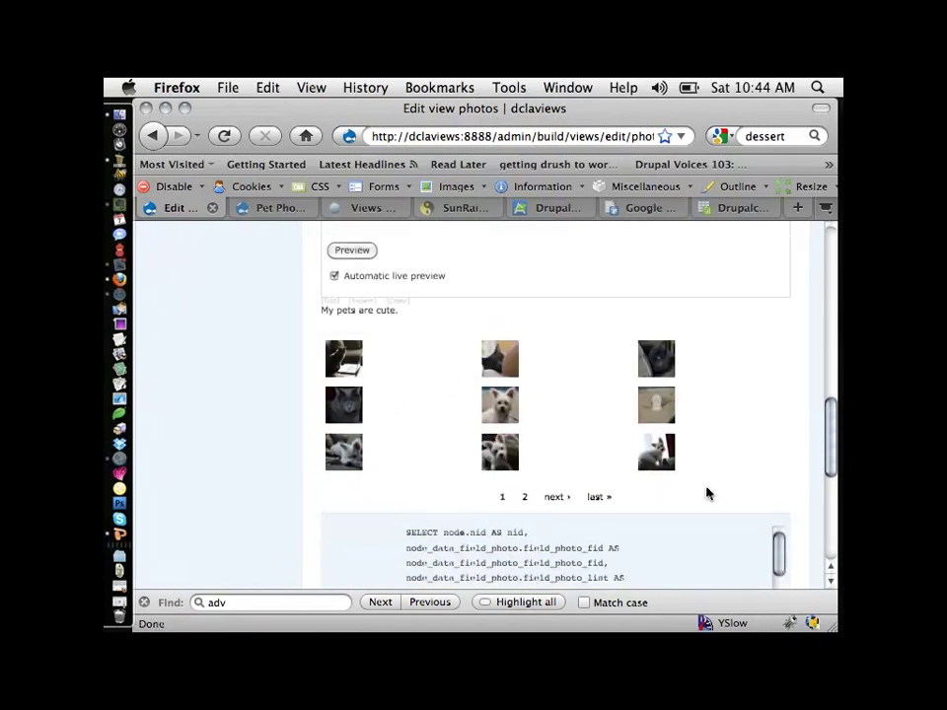
# - Override the Block display's items per page and set it to 4
pyautogui.scroll(8, 673, 475)
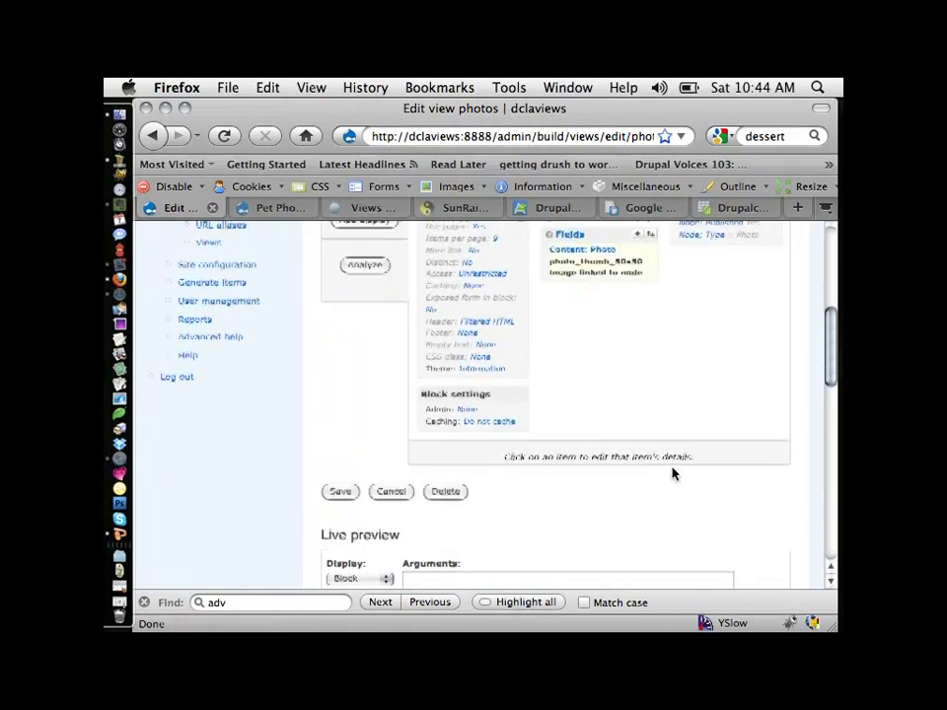
pyautogui.scroll(3, 673, 475)
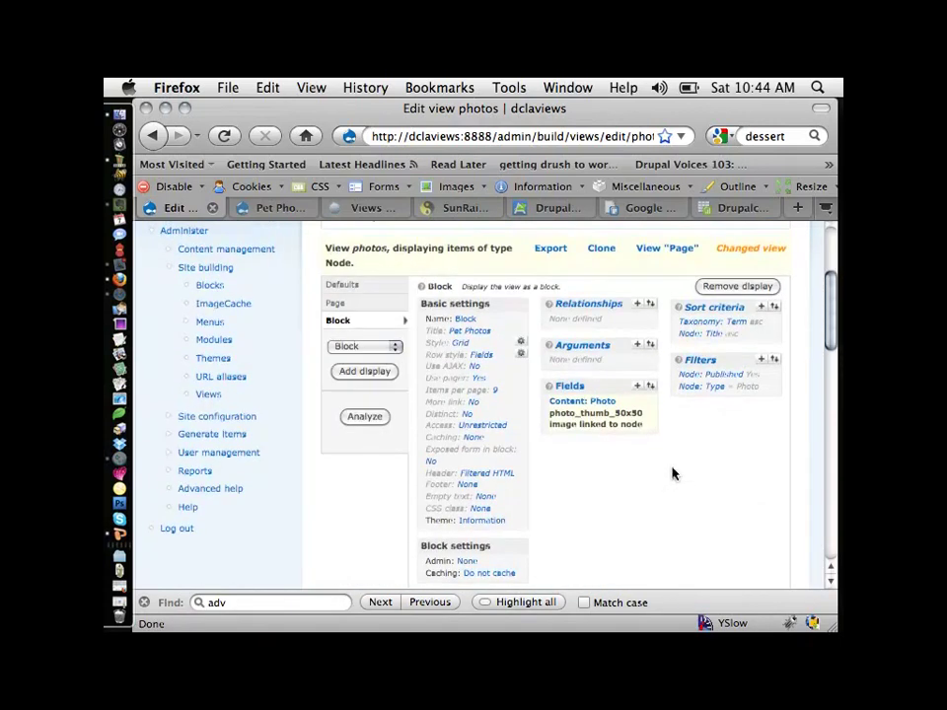
pyautogui.click(497, 391)
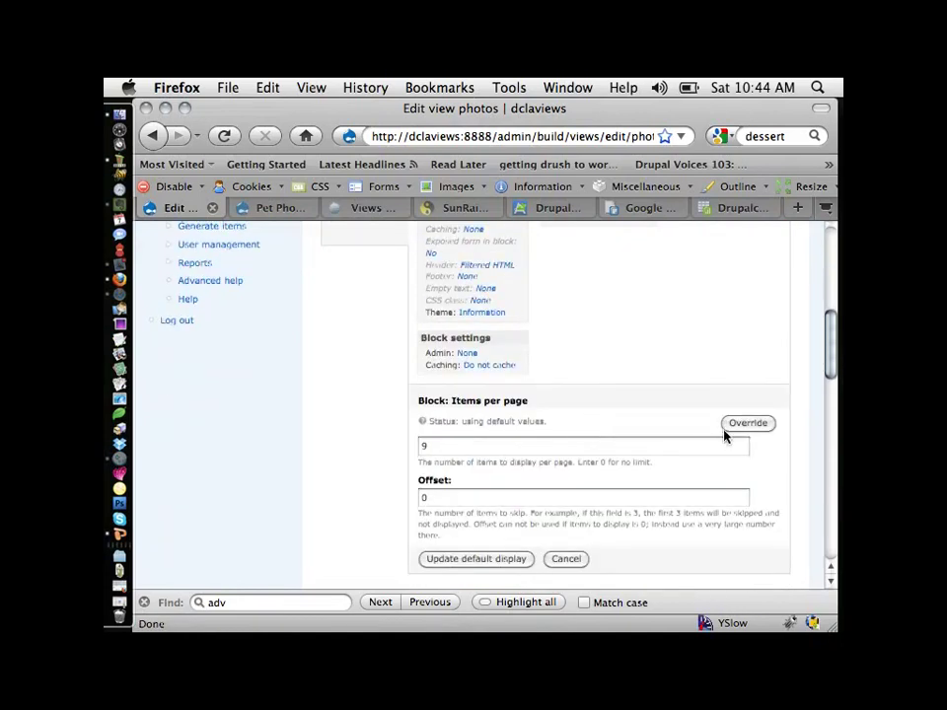
pyautogui.click(740, 422)
pyautogui.doubleClick(431, 448)
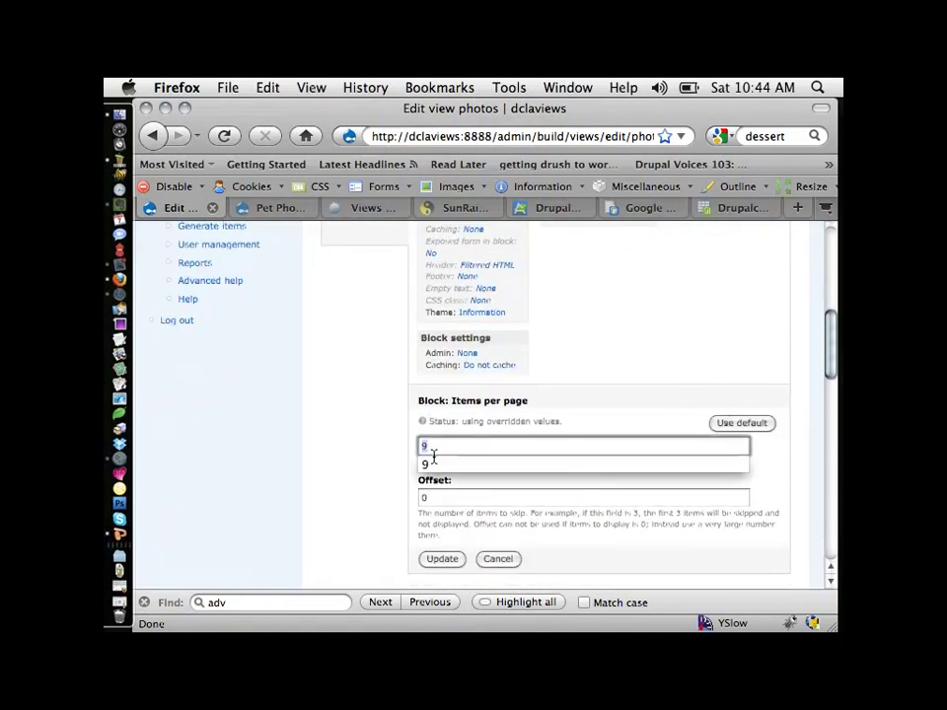
pyautogui.write('4')
pyautogui.click(427, 559)
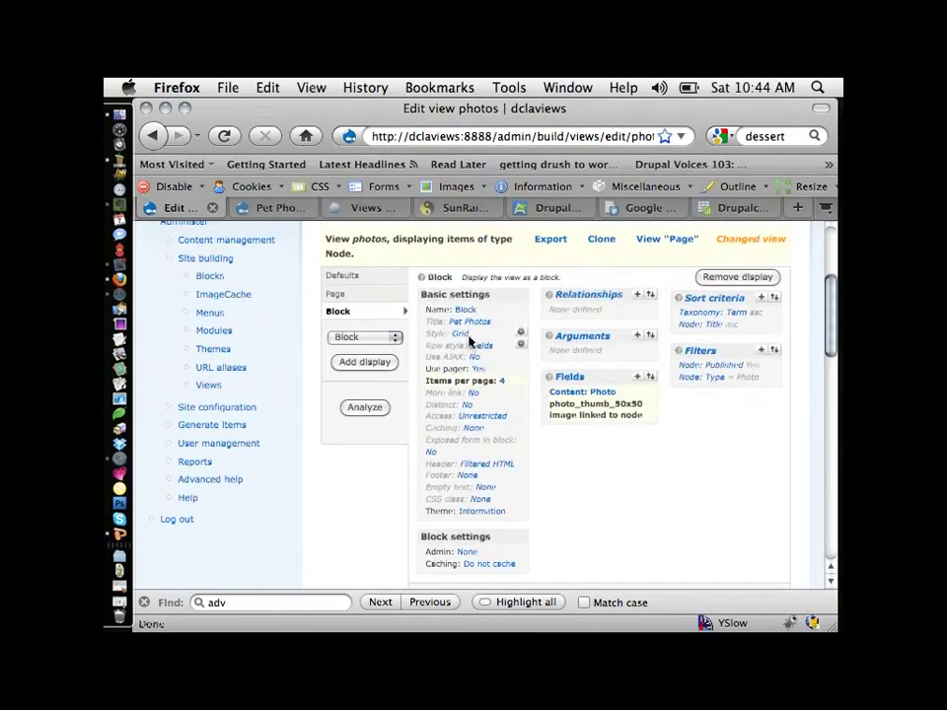
# - Override the Block display's grid style options, set the number of columns to 2, and check the live preview
pyautogui.click(521, 334)
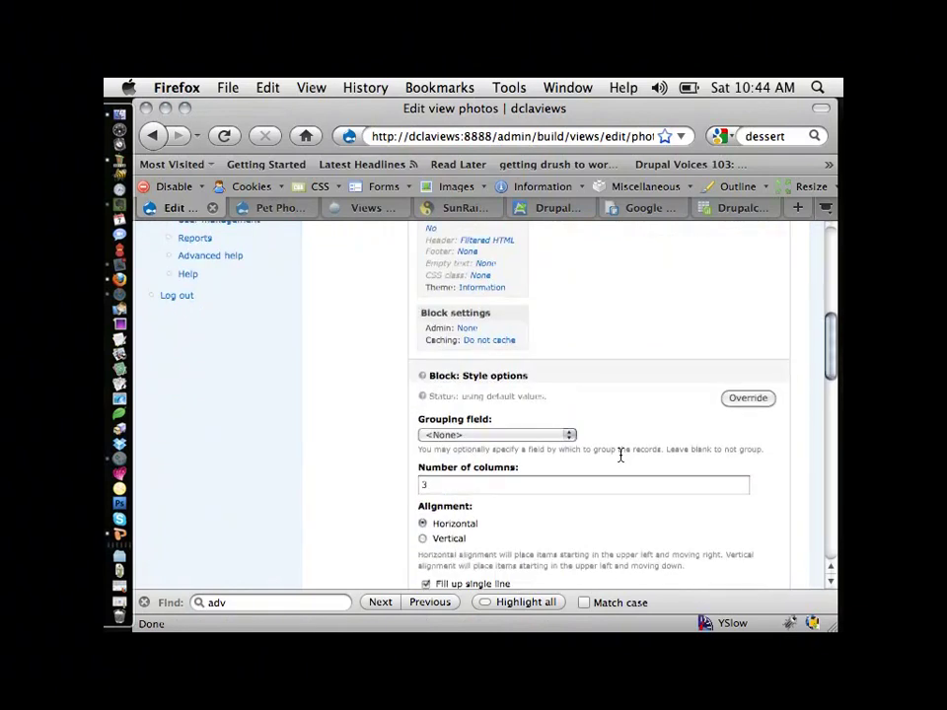
pyautogui.click(750, 397)
pyautogui.click(441, 403)
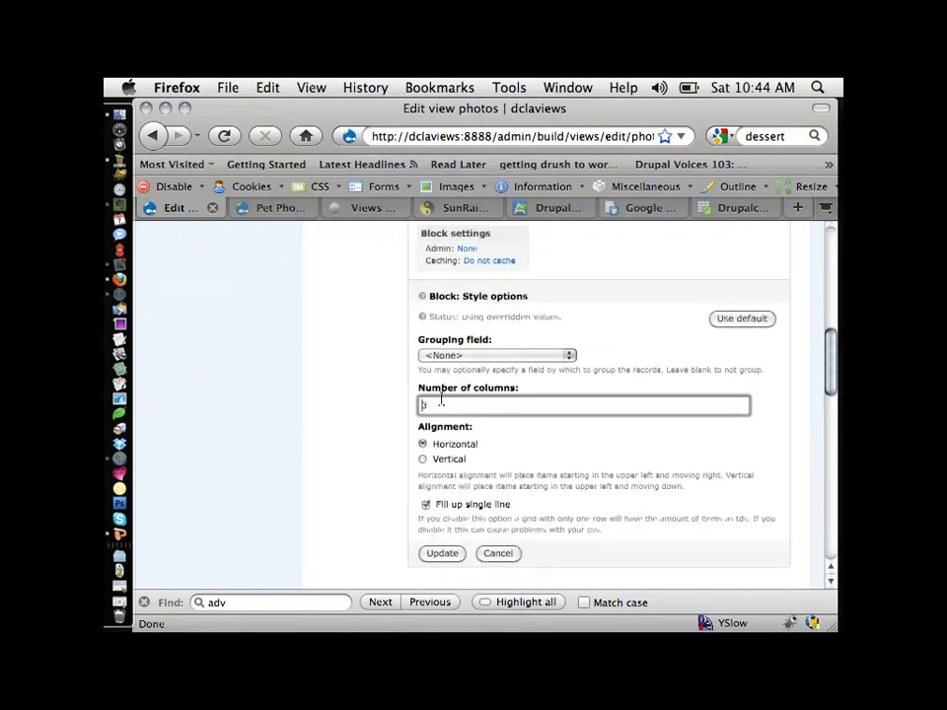
pyautogui.click(441, 404)
pyautogui.click(417, 379)
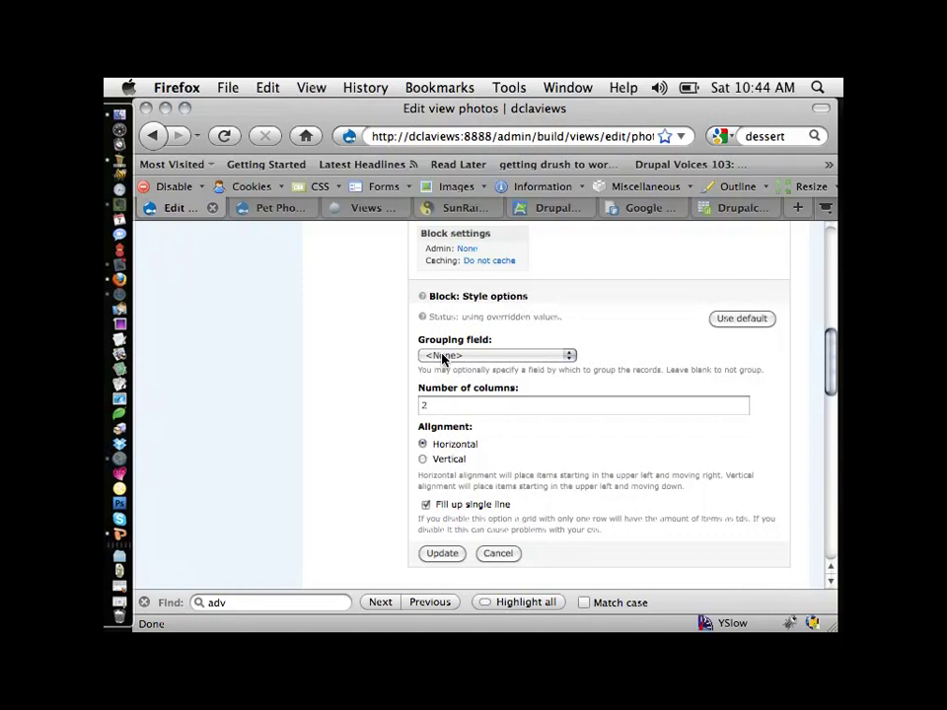
pyautogui.click(444, 553)
pyautogui.scroll(-5, 447, 463)
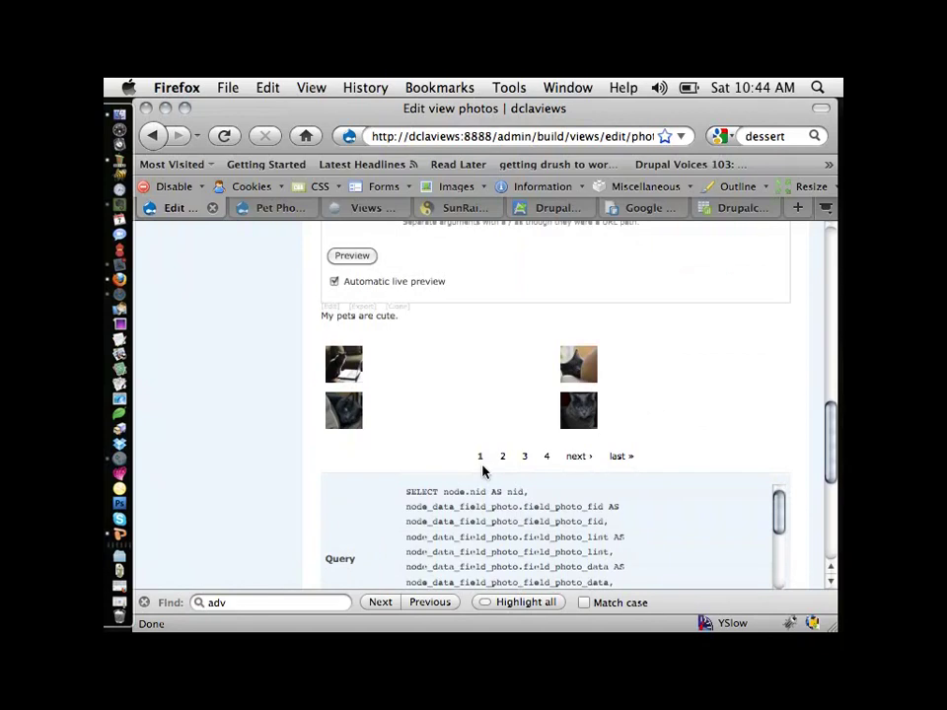
# - Turn off the pager for the Block display
pyautogui.scroll(10, 590, 427)
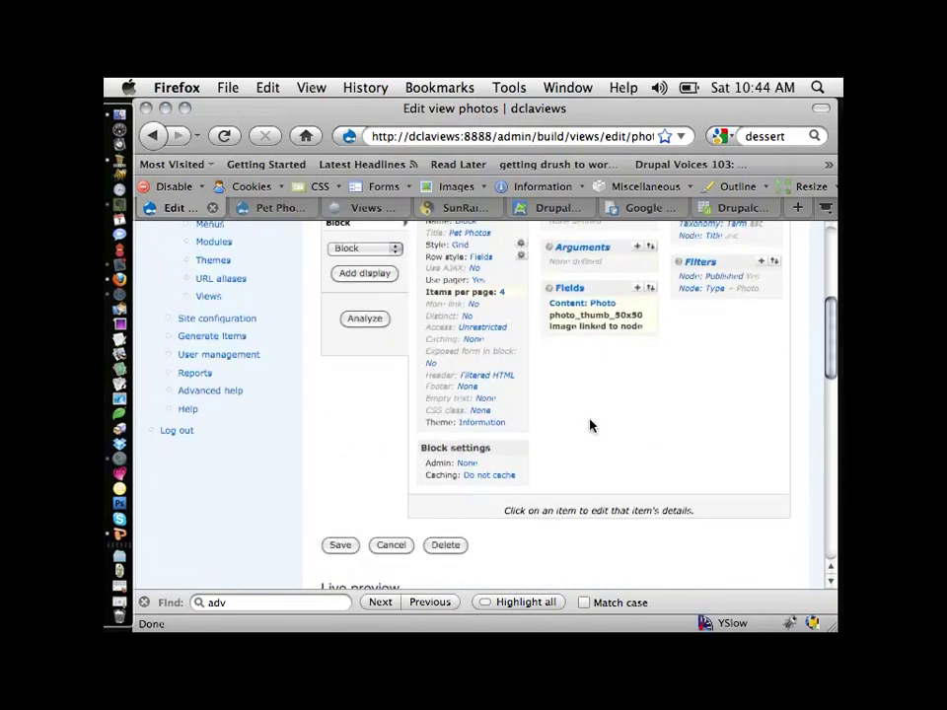
pyautogui.click(483, 282)
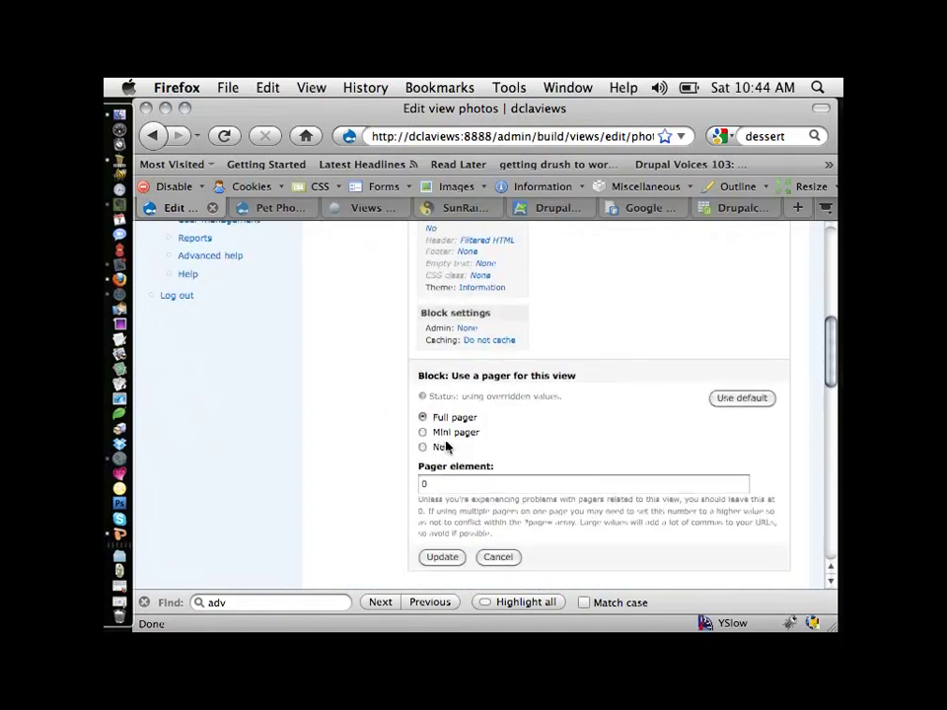
pyautogui.click(440, 448)
pyautogui.click(440, 558)
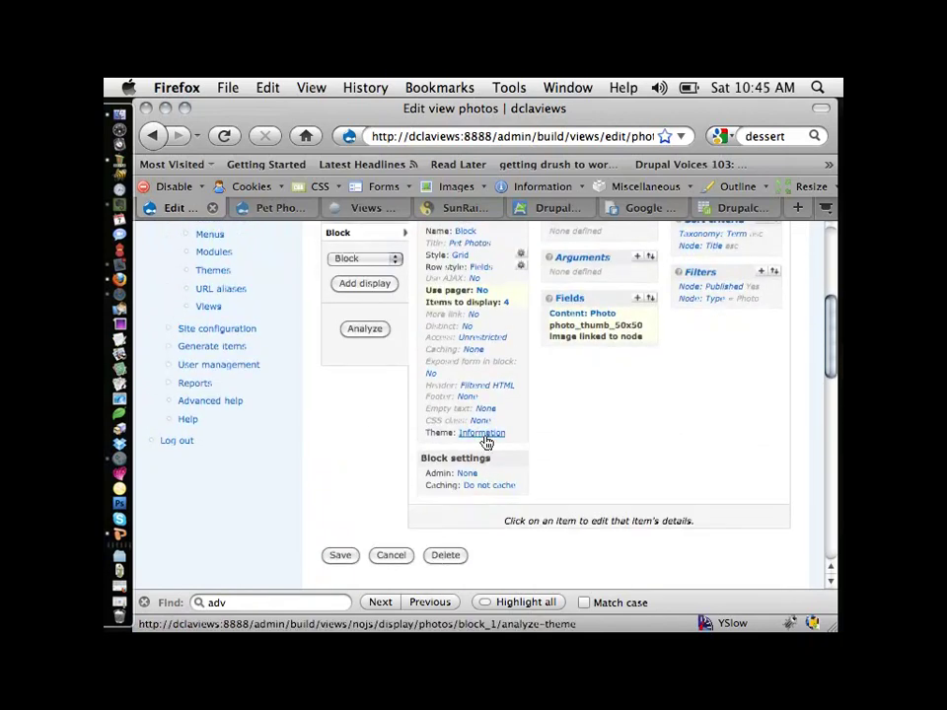
# - Override the Block display's header and clear its text
pyautogui.click(478, 387)
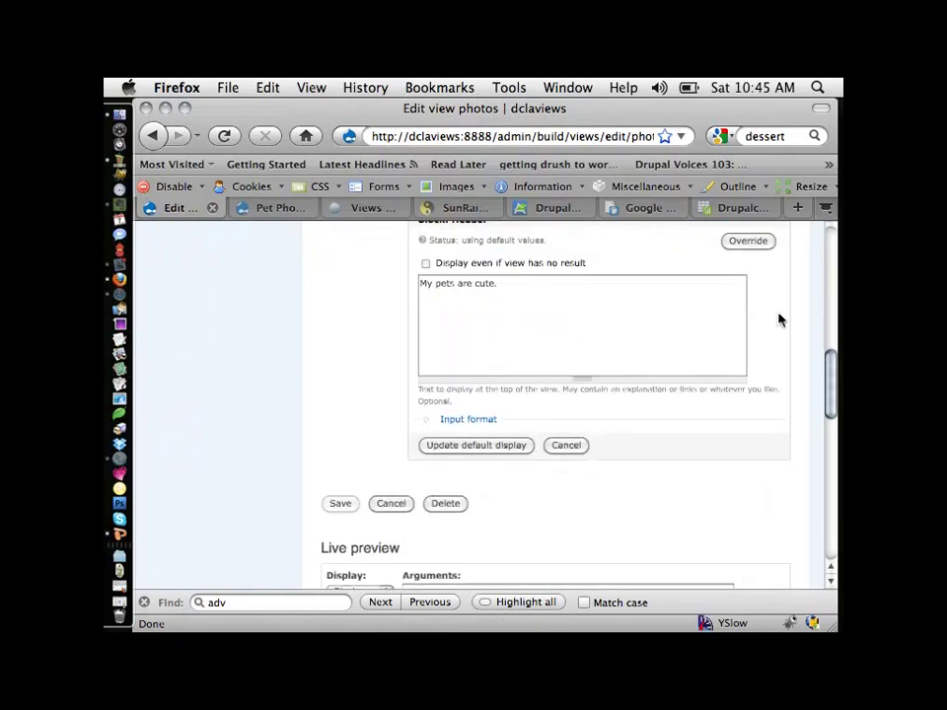
pyautogui.click(752, 242)
pyautogui.press('super+a')
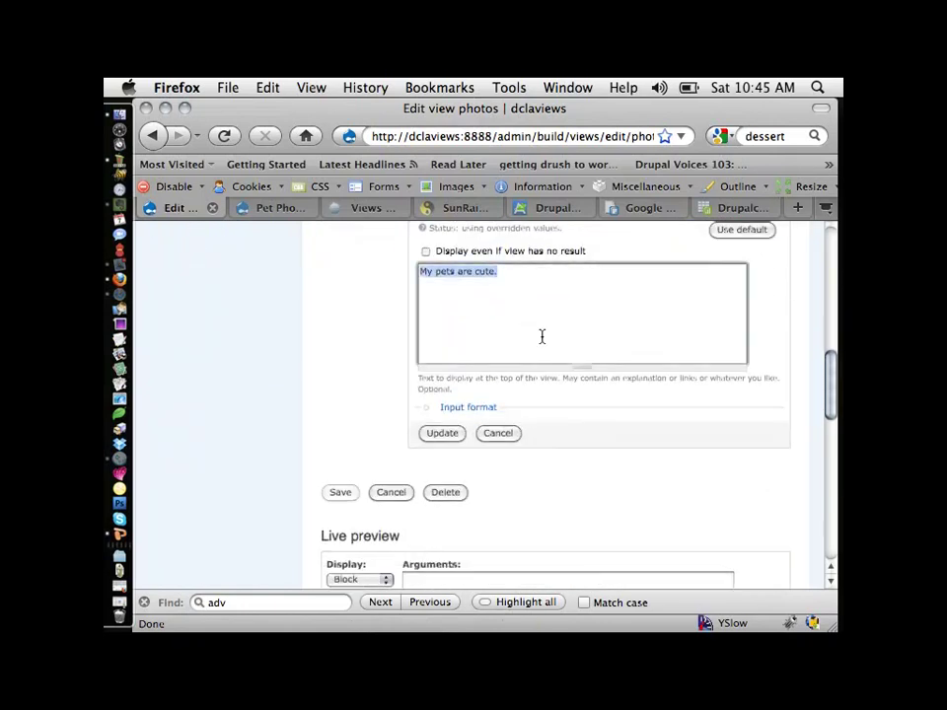
pyautogui.press('BackSpace')
pyautogui.click(444, 435)
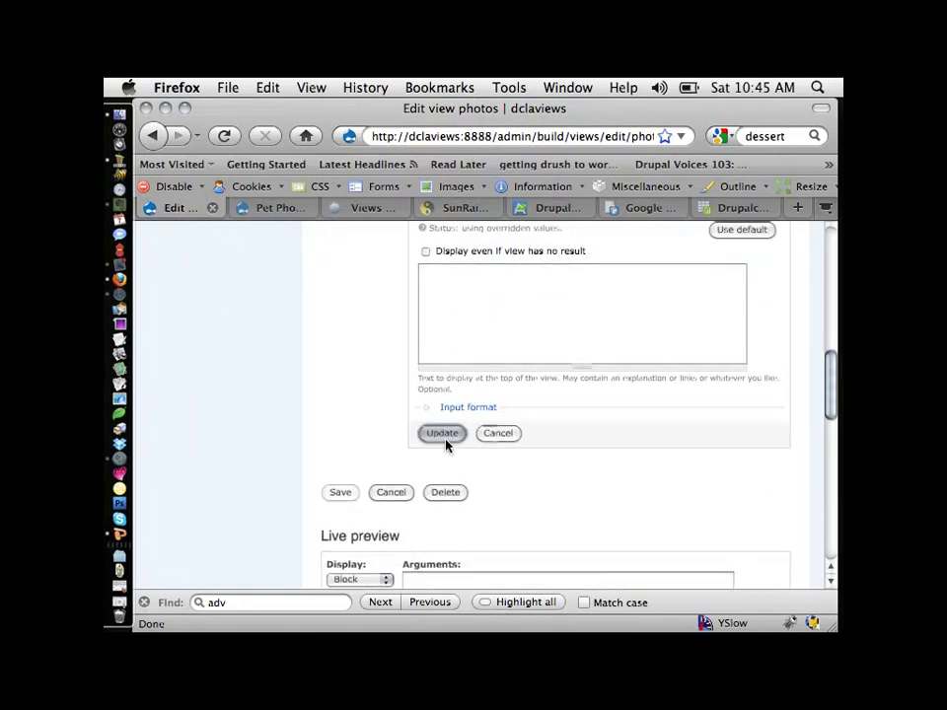
# - Override the Block display's footer with the link <a href="/photos">More »</a> and check it in the live preview
pyautogui.scroll(2, 446, 445)
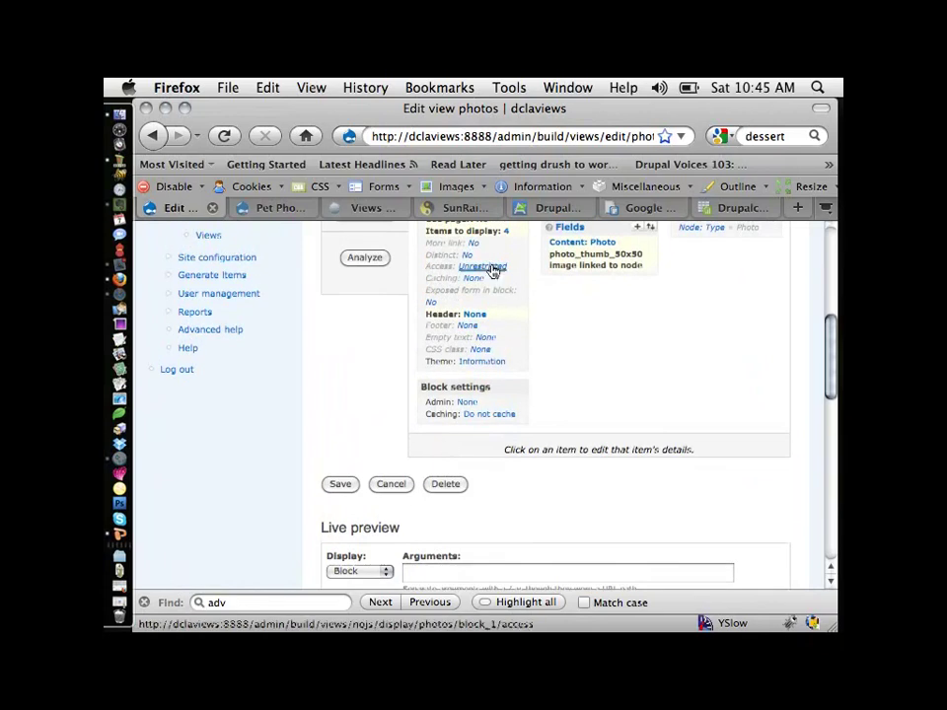
pyautogui.scroll(2, 479, 264)
pyautogui.scroll(4, 479, 264)
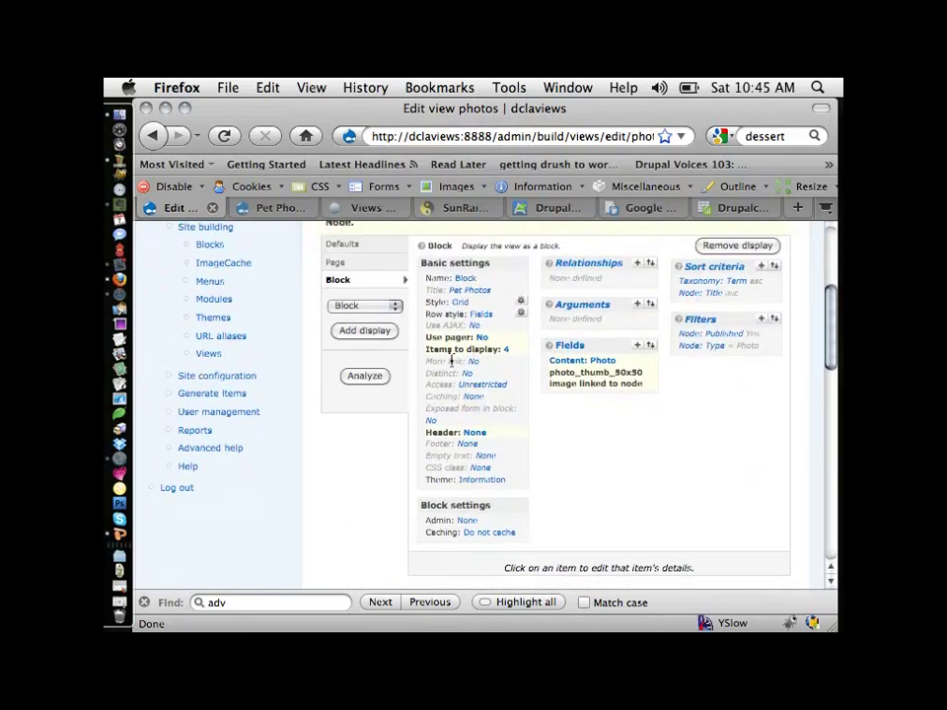
pyautogui.click(473, 449)
pyautogui.scroll(-2, 560, 465)
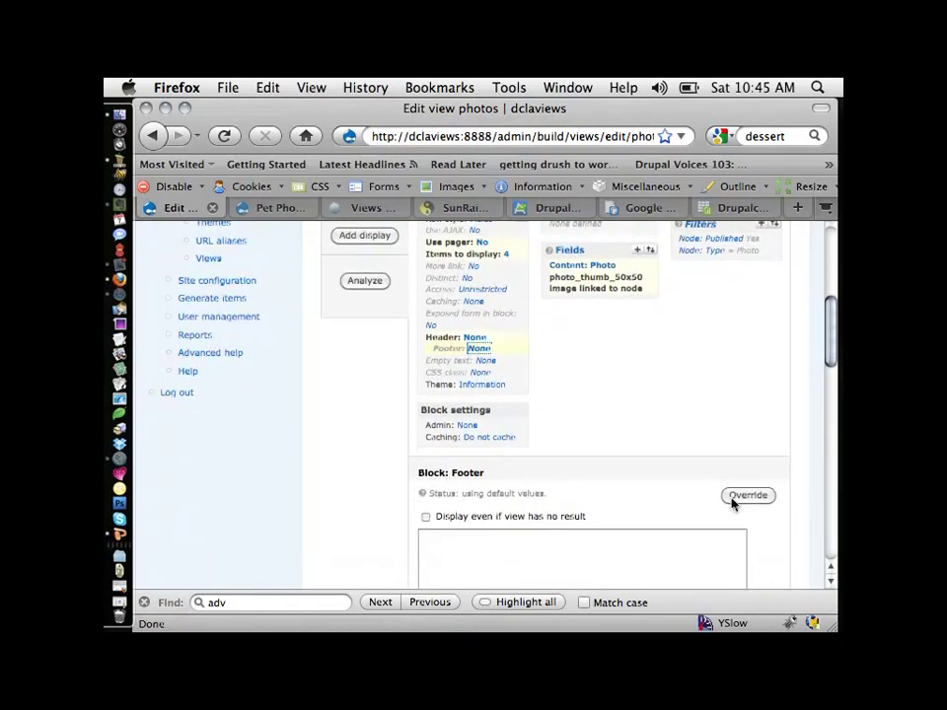
pyautogui.click(748, 495)
pyautogui.scroll(-3, 735, 502)
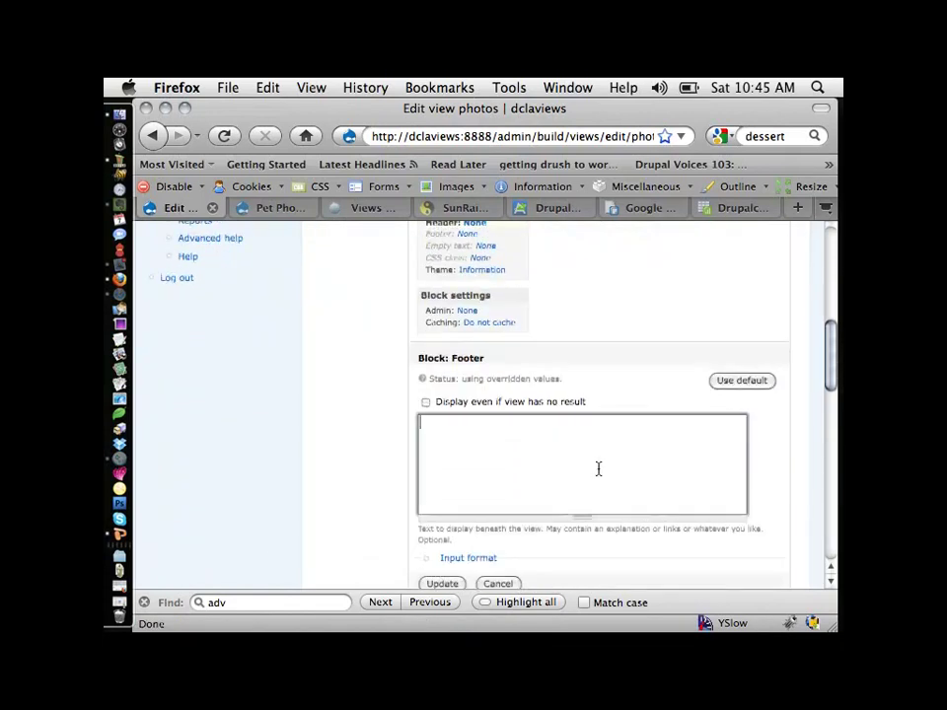
pyautogui.write('href="/photos">More »</a>')
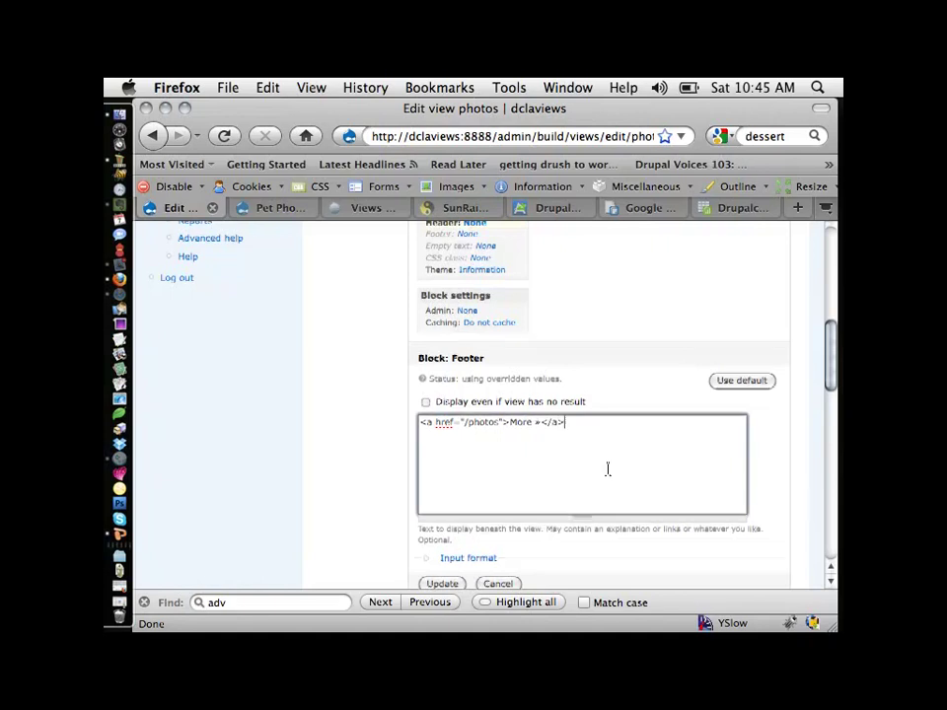
pyautogui.scroll(-3, 607, 470)
pyautogui.click(439, 444)
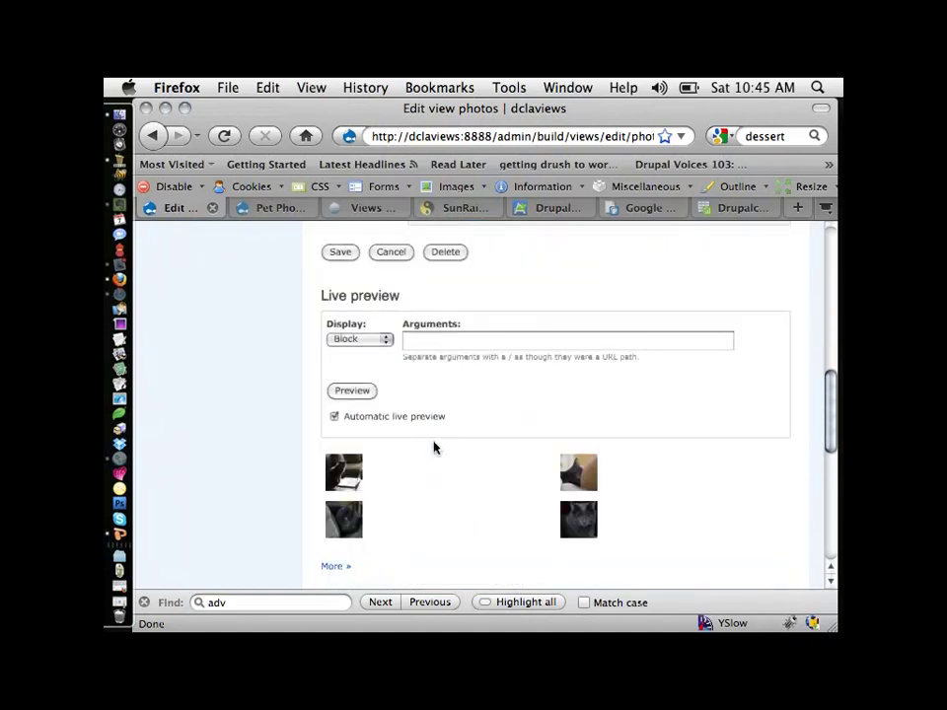
pyautogui.scroll(-3, 435, 446)
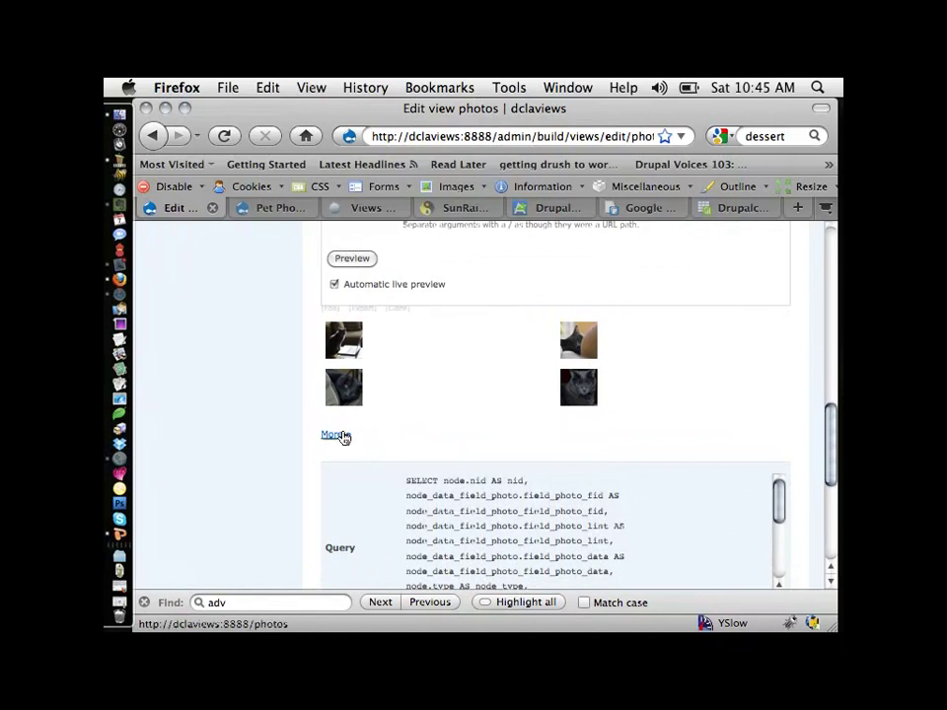
# - Set the Block display's admin description to Pet Photos Block and save the view
pyautogui.scroll(10, 424, 433)
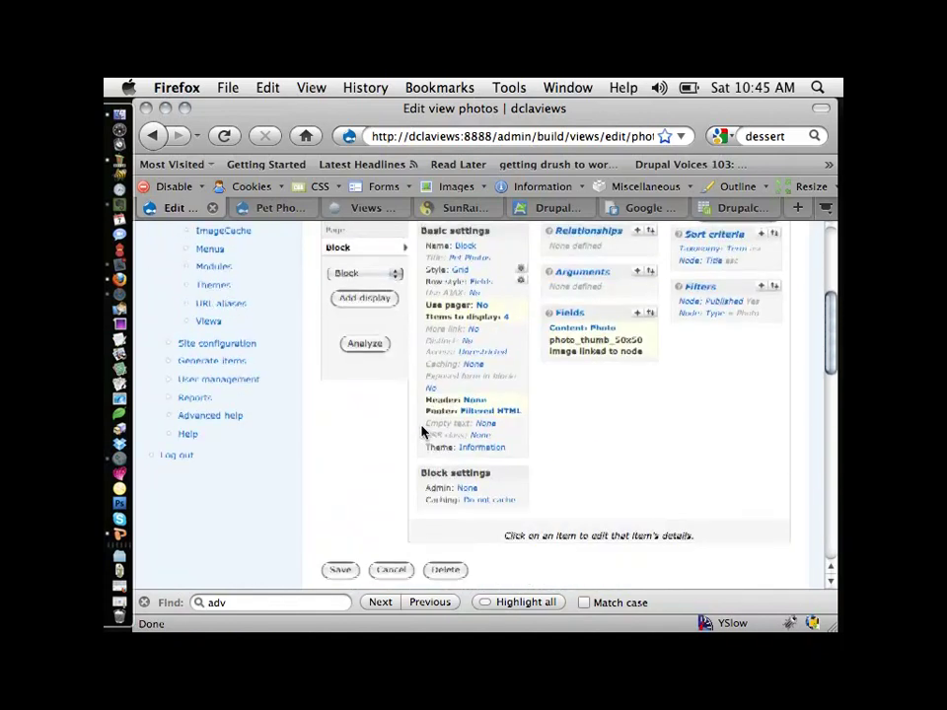
pyautogui.scroll(-3, 404, 417)
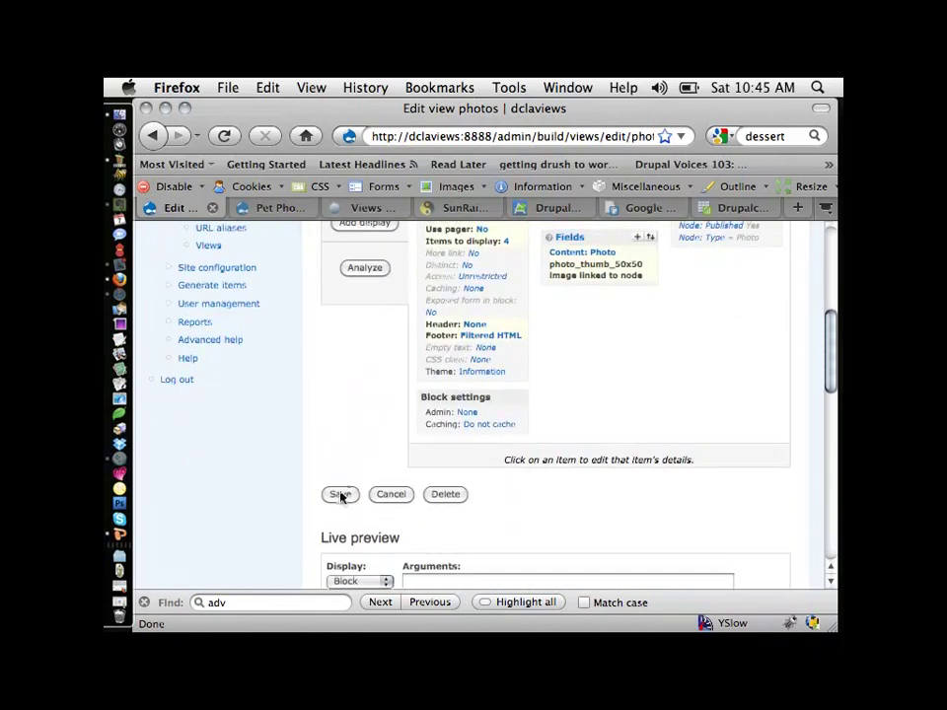
pyautogui.click(468, 415)
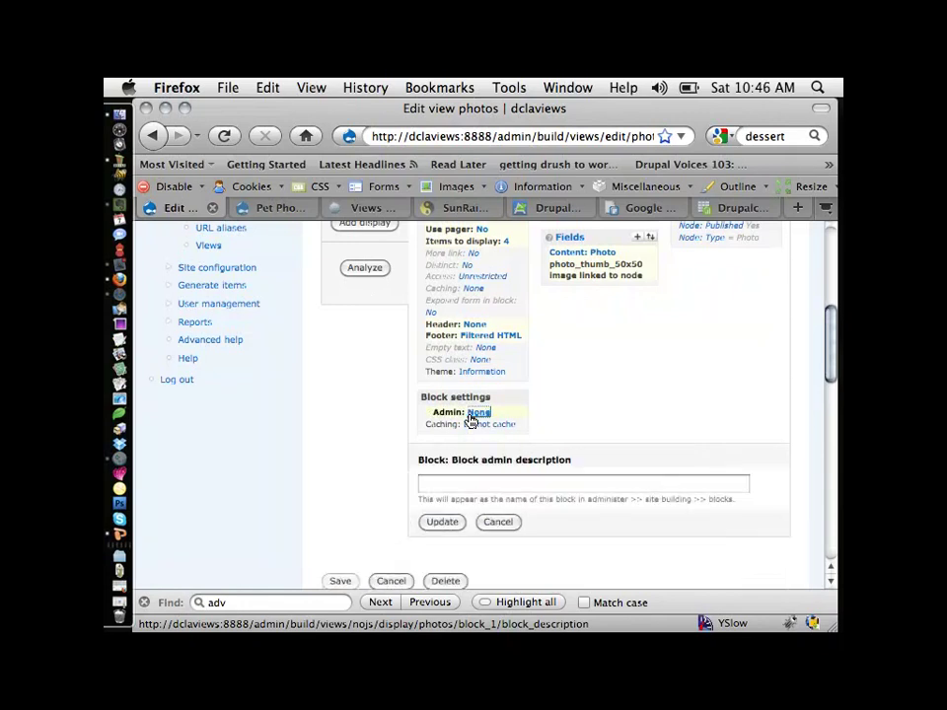
pyautogui.click(447, 477)
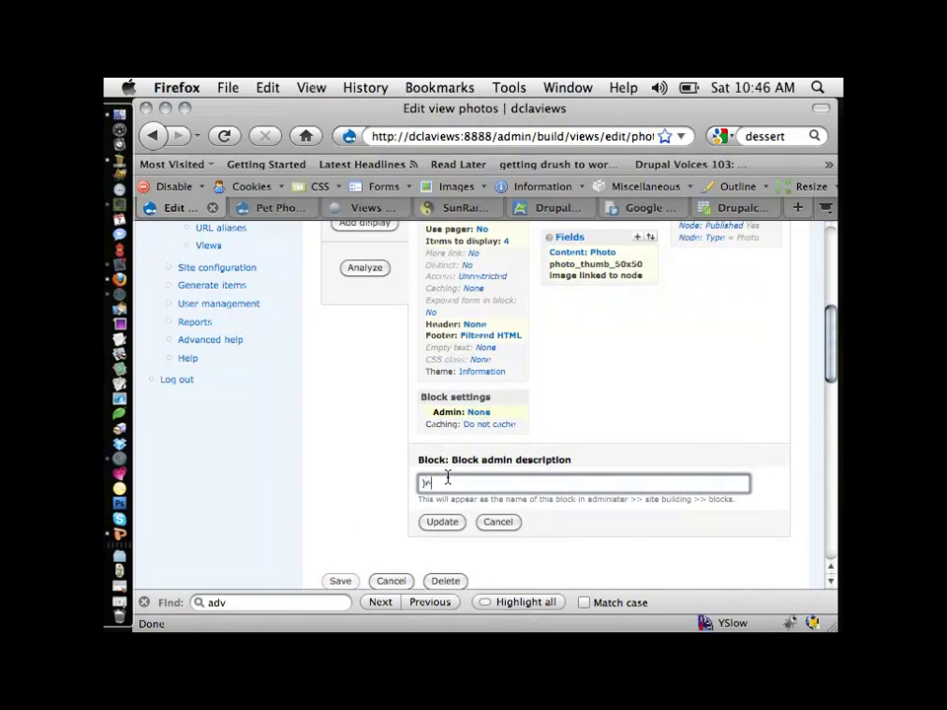
pyautogui.press('XF86AudioRaiseVolume')
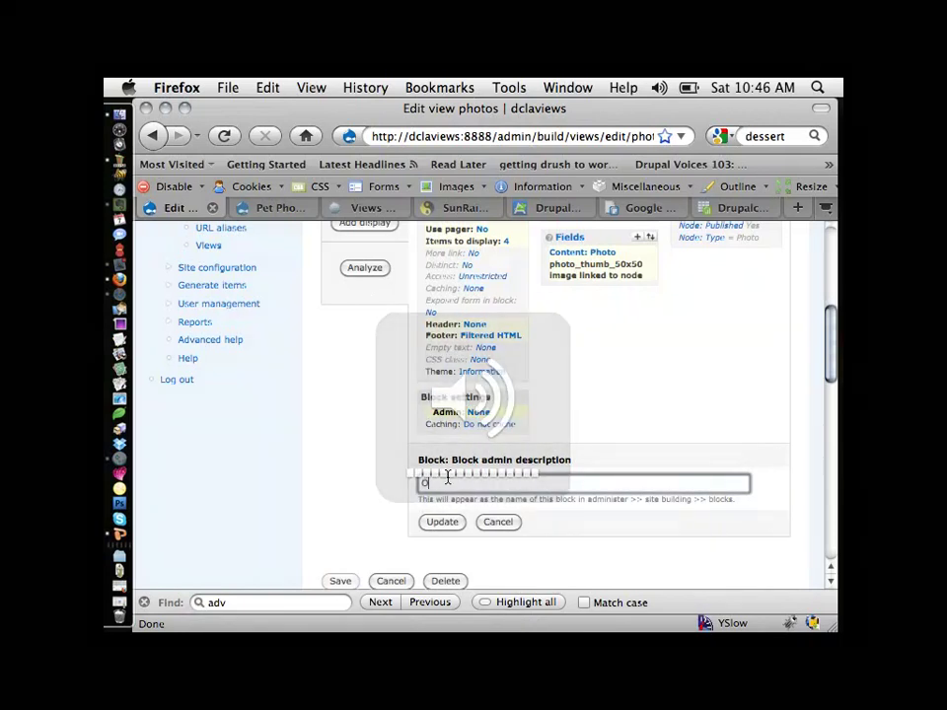
pyautogui.write('Pete')
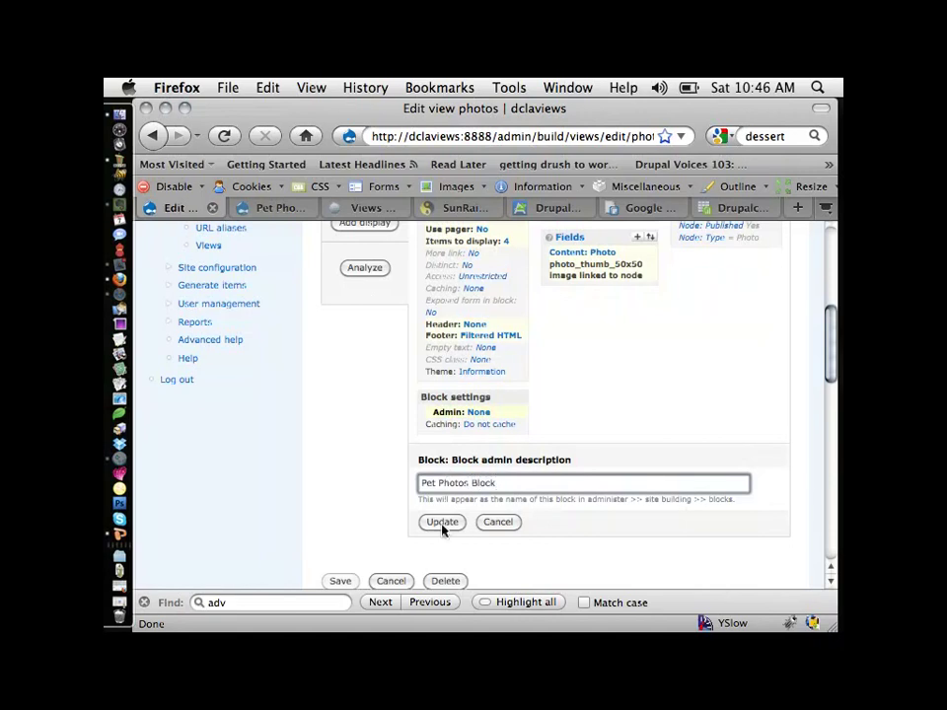
pyautogui.click(443, 524)
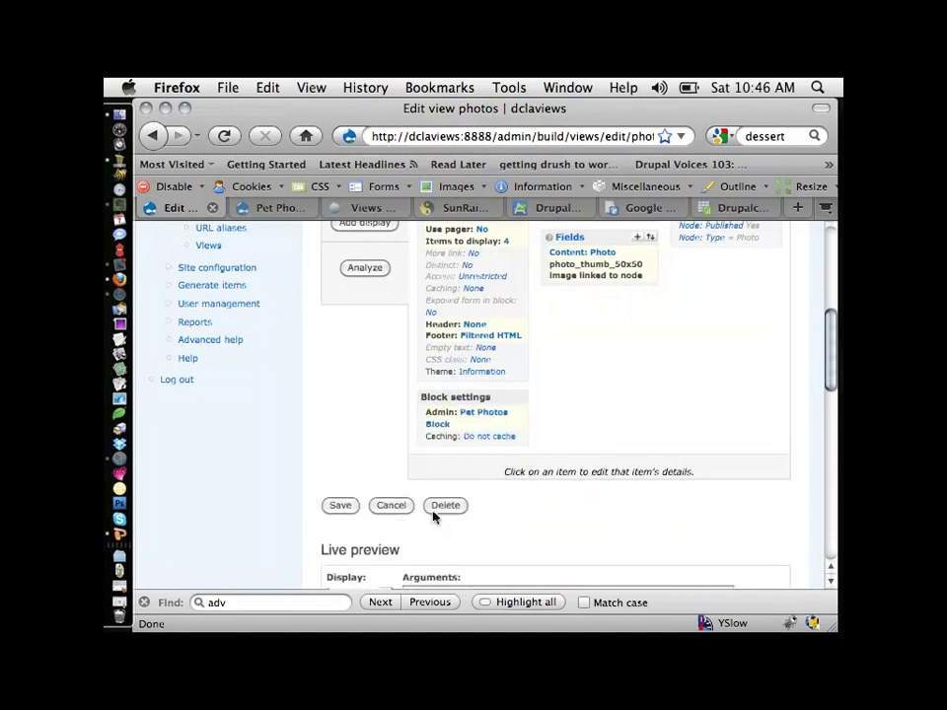
pyautogui.click(340, 505)
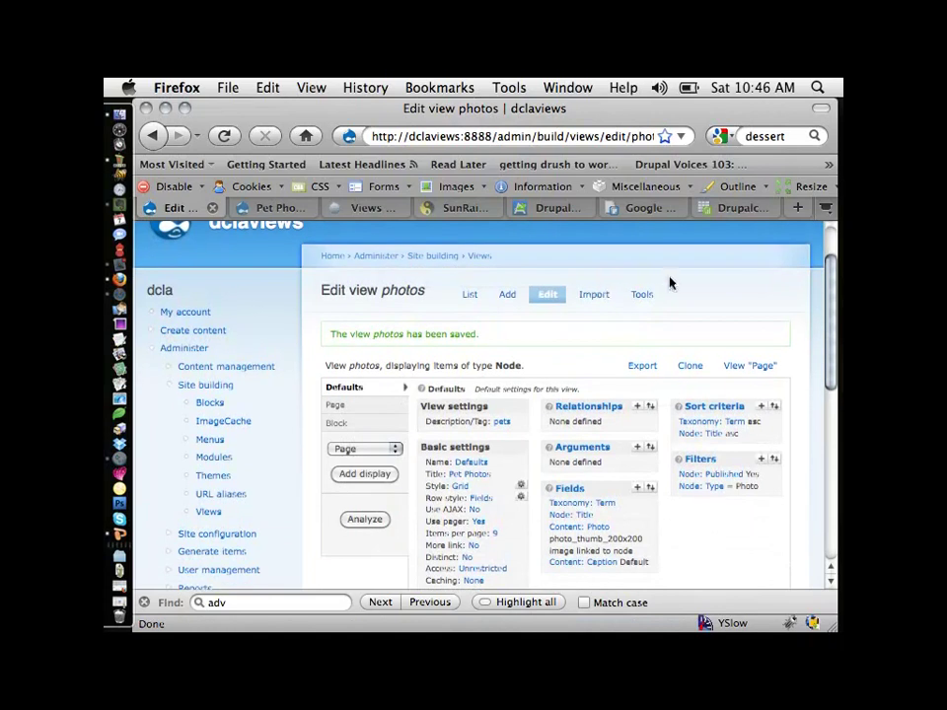
# - Assign Pet Photos Block to the Left sidebar region in the site's Blocks administration and save the blocks
pyautogui.scroll(-1, 672, 286)
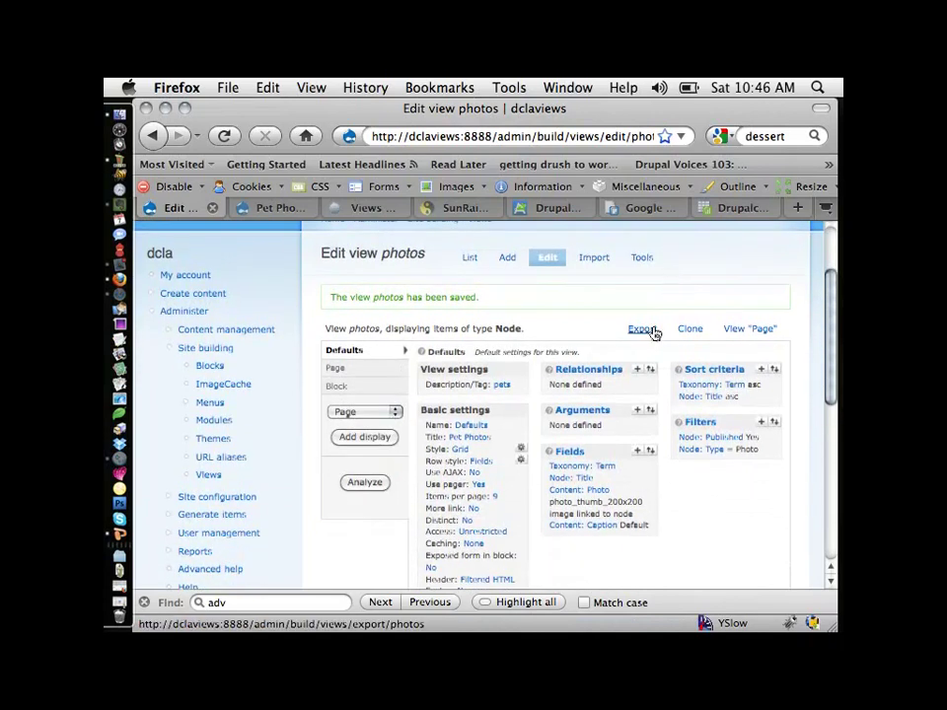
pyautogui.scroll(3, 621, 353)
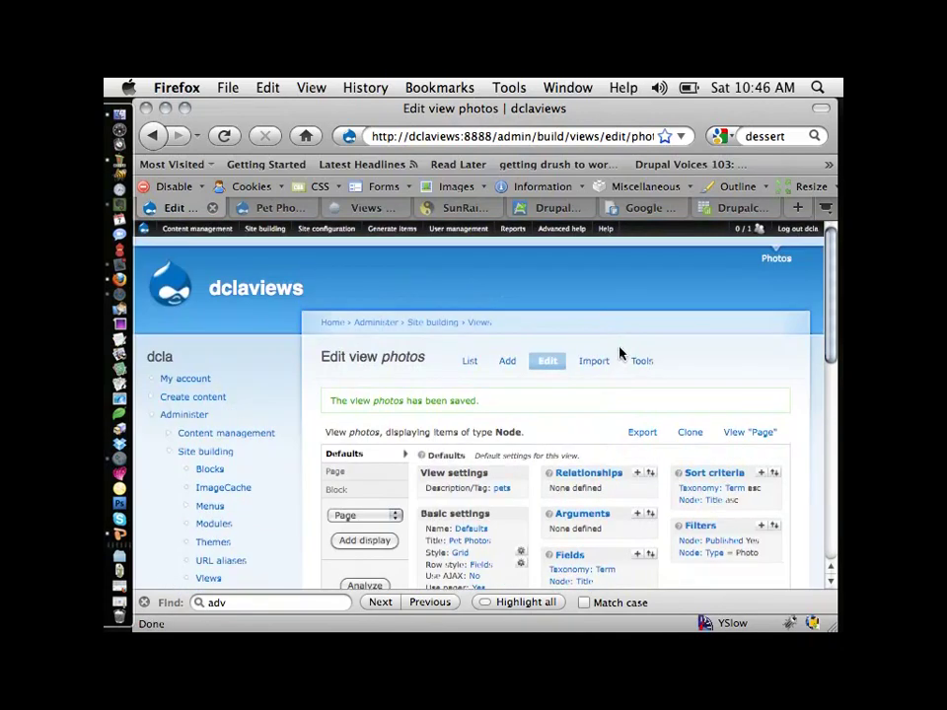
pyautogui.moveTo(265, 229)
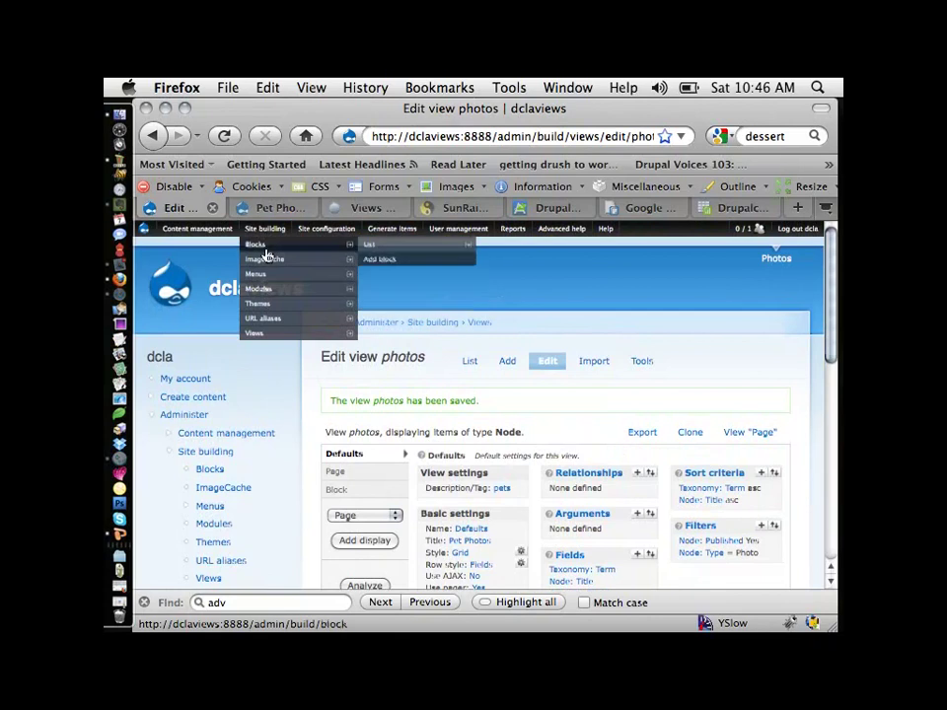
pyautogui.click(263, 246)
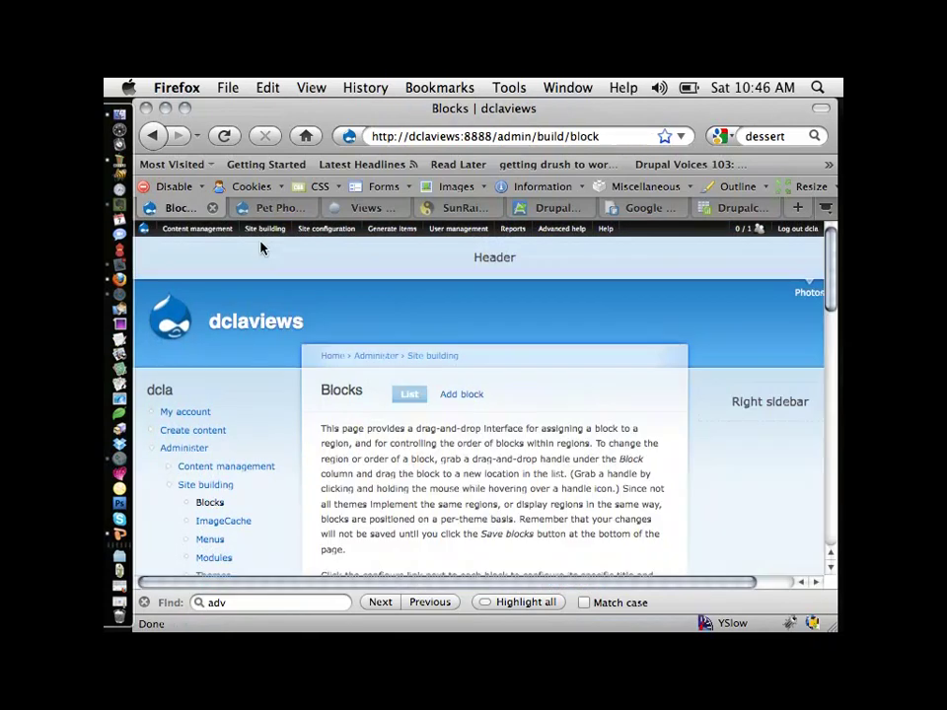
pyautogui.scroll(-3, 262, 248)
pyautogui.scroll(-10, 261, 248)
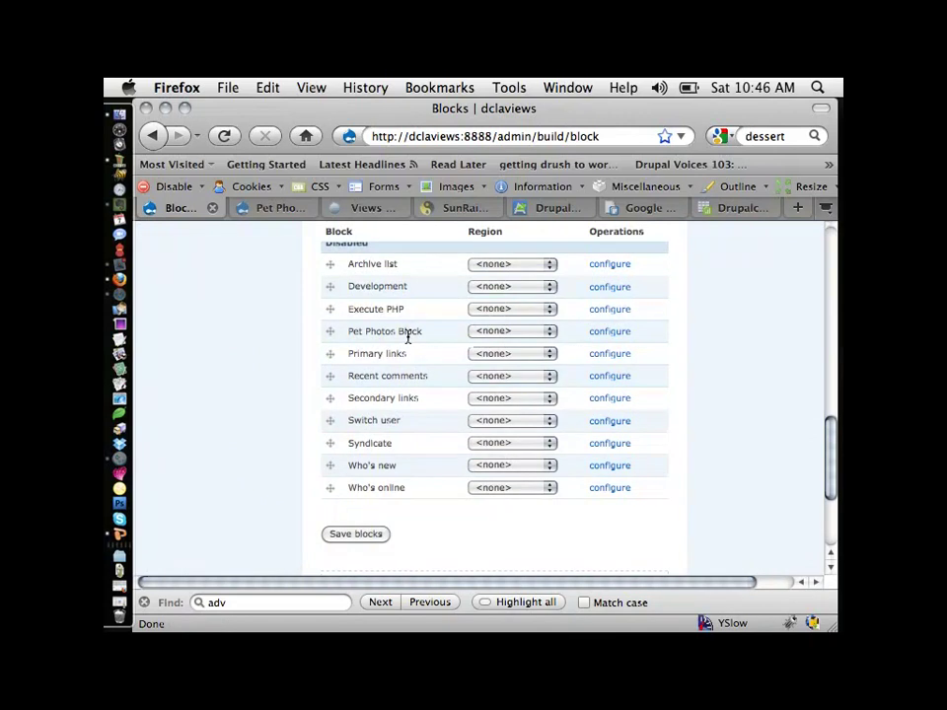
pyautogui.click(523, 333)
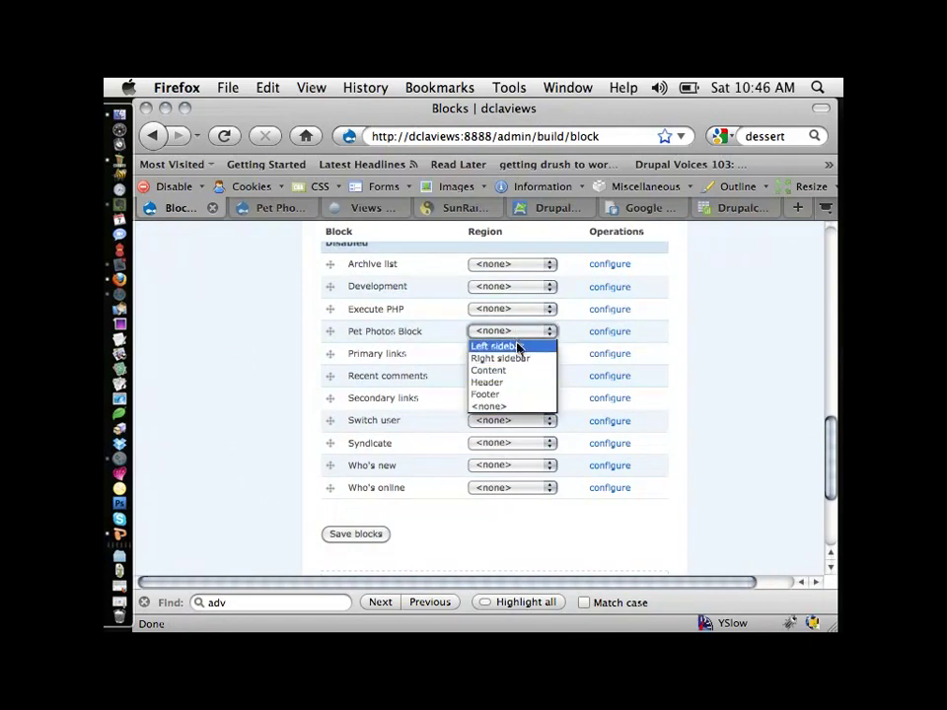
pyautogui.click(518, 346)
pyautogui.click(332, 571)
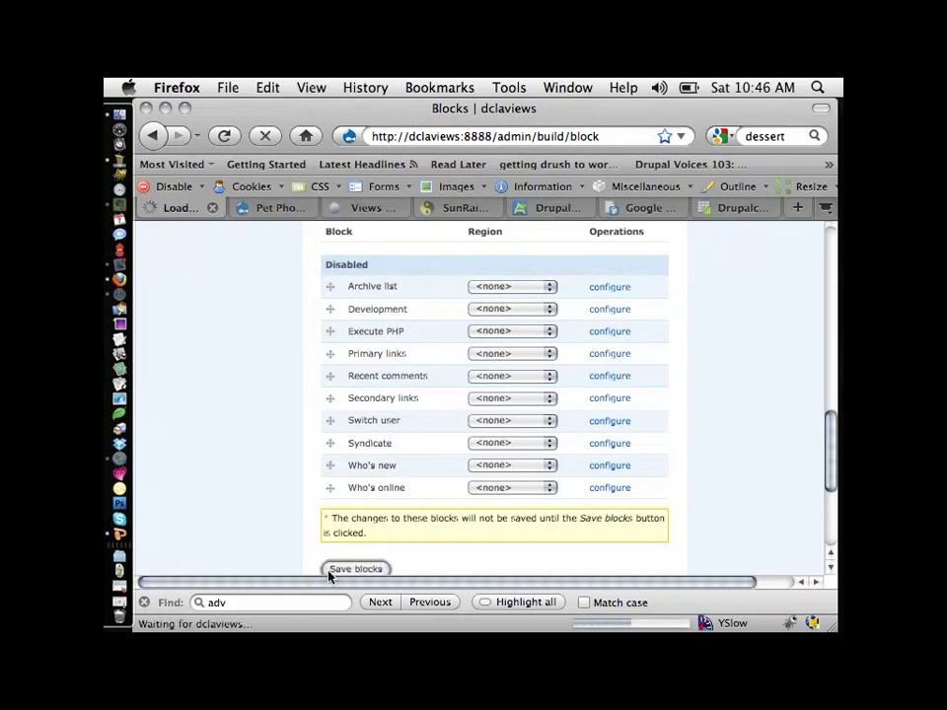
# - Edit the Pet Photos block's view, overriding the Block display's sort criteria and removing the Taxonomy: Term and Node: Title sorts
pyautogui.scroll(-10, 325, 514)
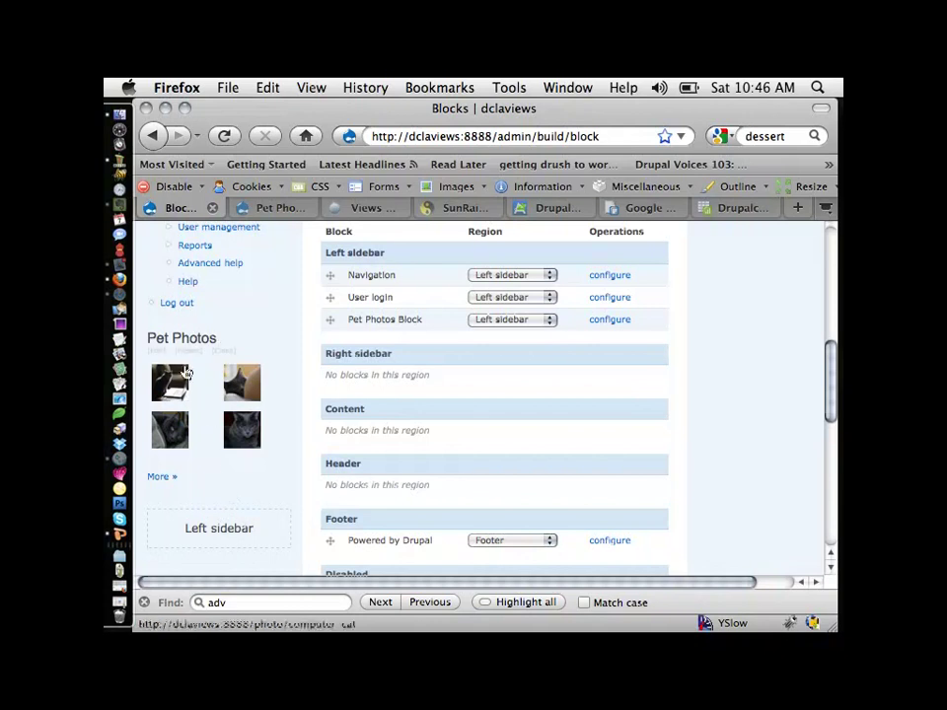
pyautogui.click(158, 354)
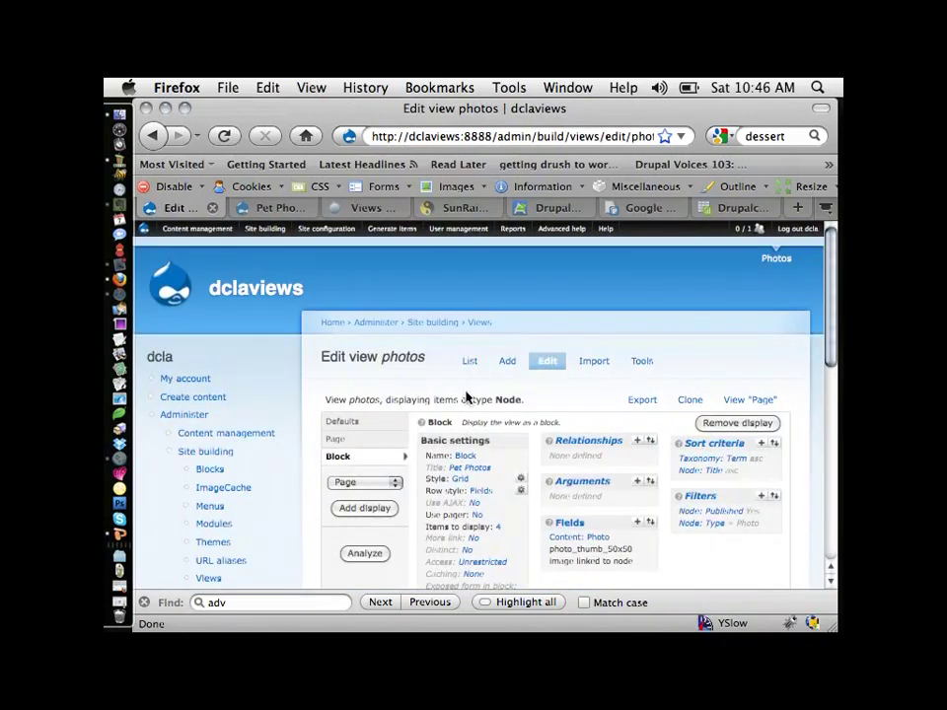
pyautogui.scroll(-2, 600, 415)
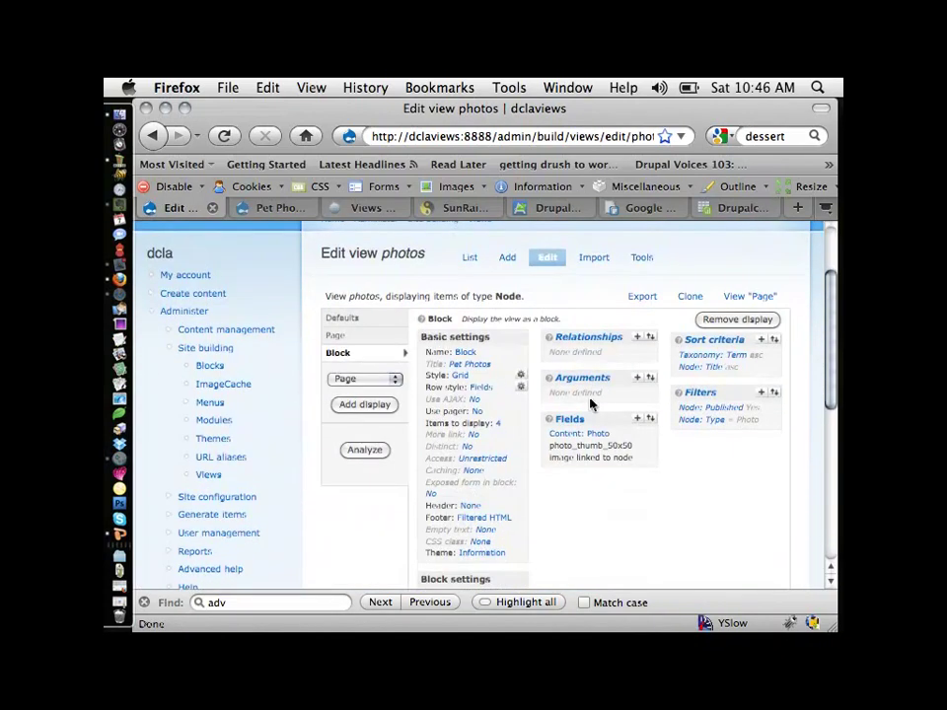
pyautogui.click(775, 342)
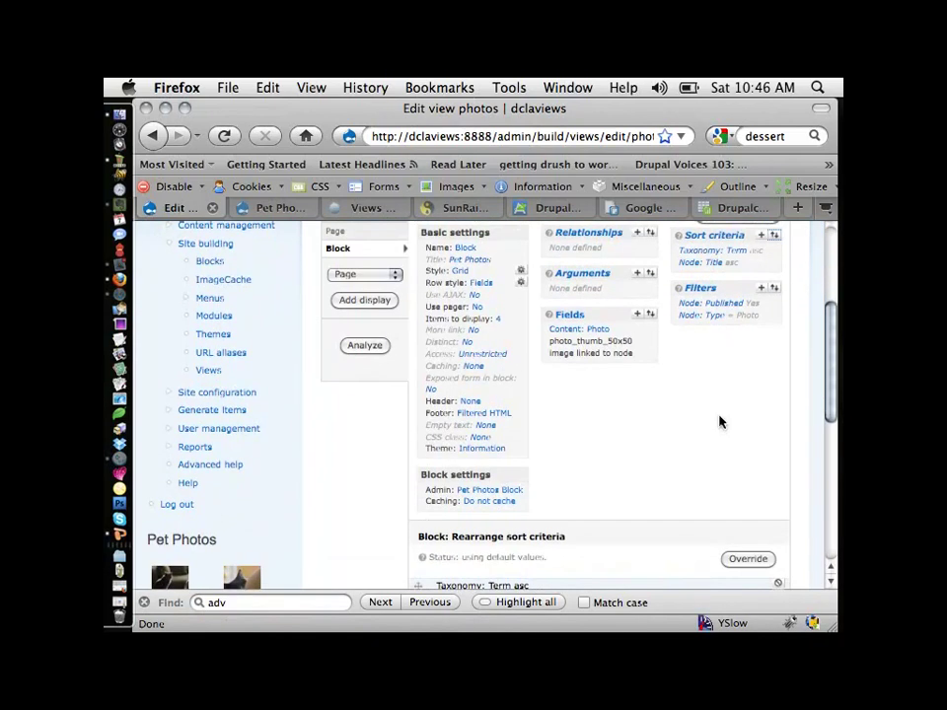
pyautogui.click(746, 560)
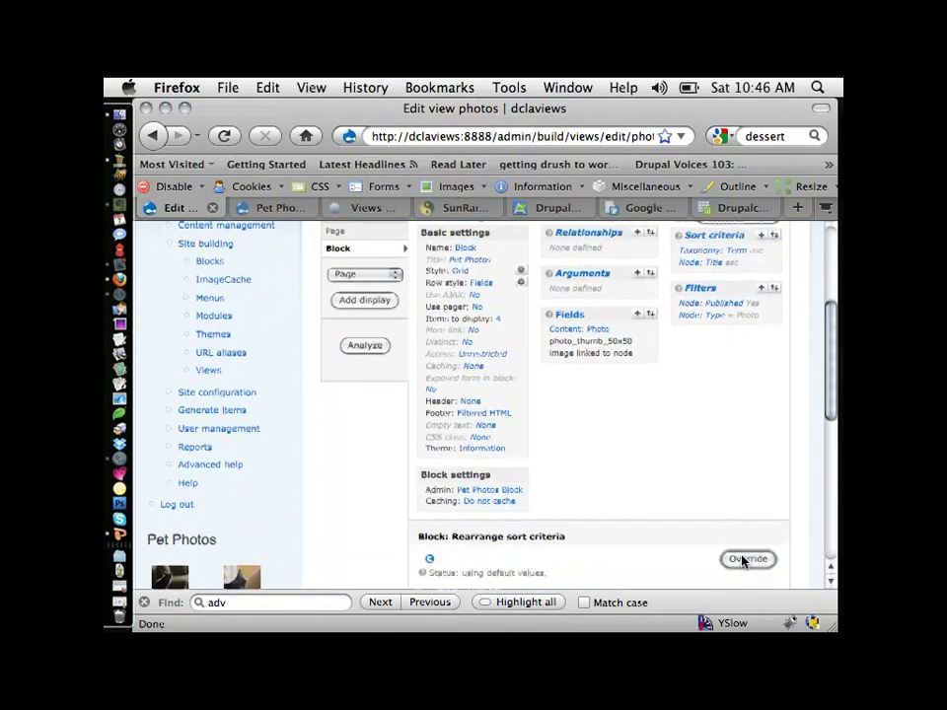
pyautogui.click(779, 512)
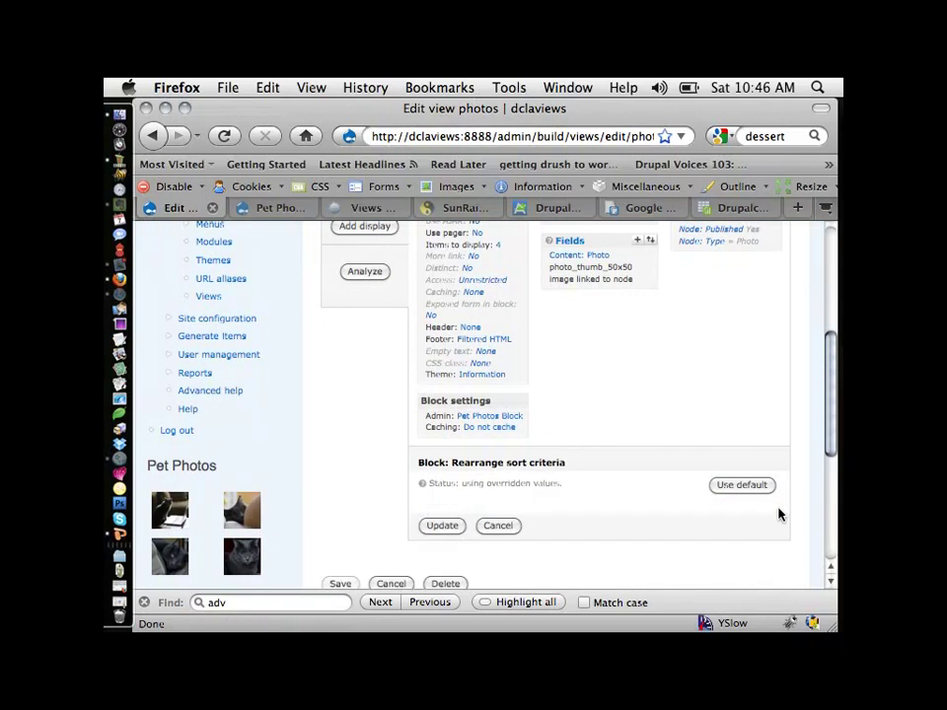
pyautogui.click(446, 540)
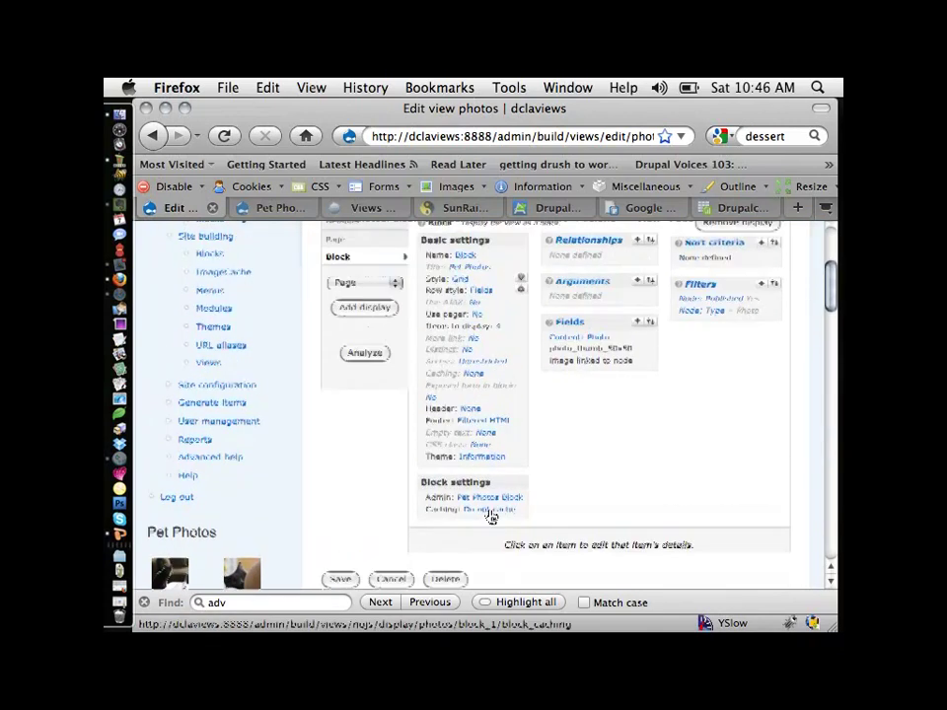
# - Add the Global: Random sort criterion to the Block display and save the view
pyautogui.click(762, 278)
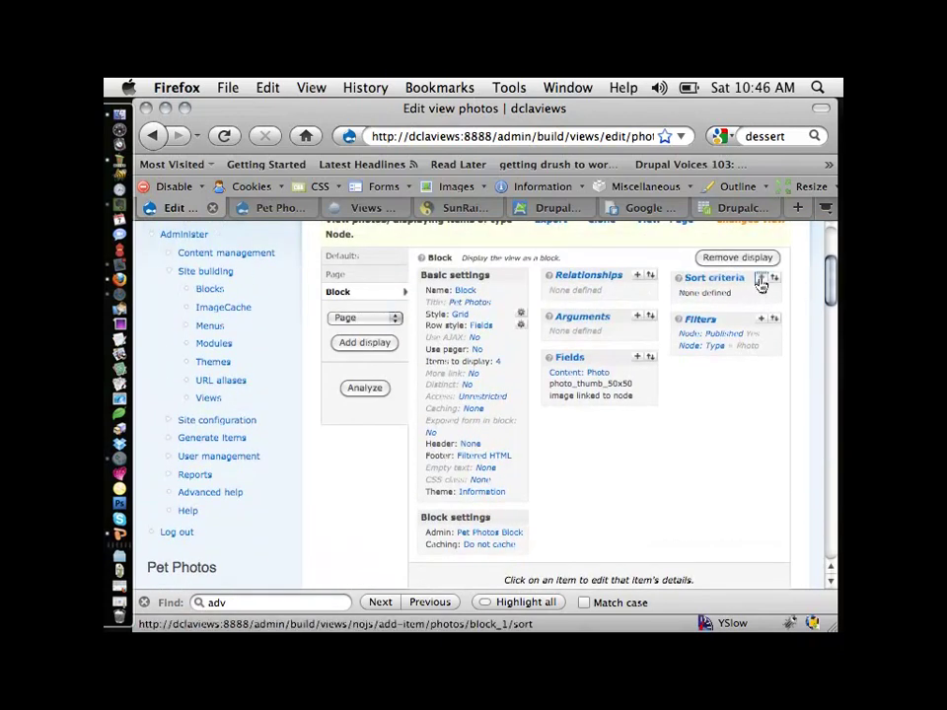
pyautogui.click(500, 449)
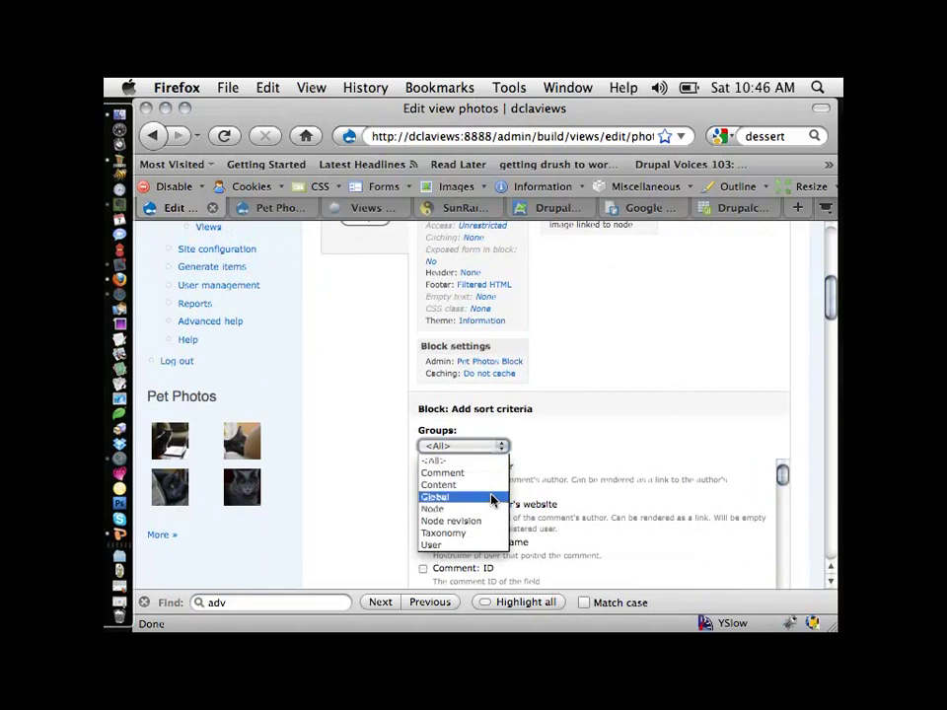
pyautogui.click(486, 497)
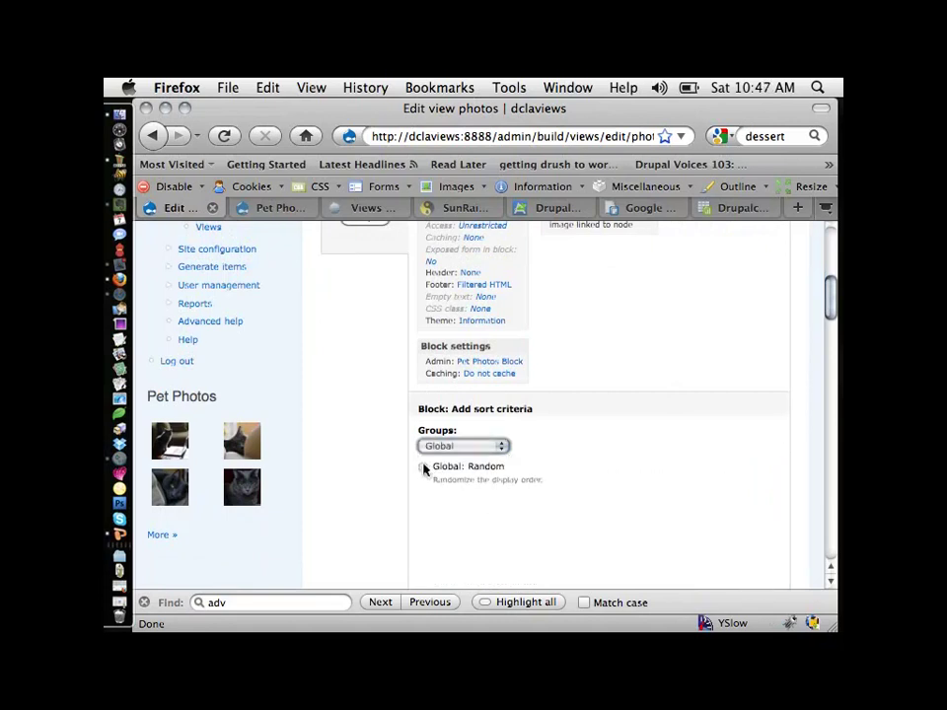
pyautogui.click(423, 468)
pyautogui.scroll(-3, 425, 469)
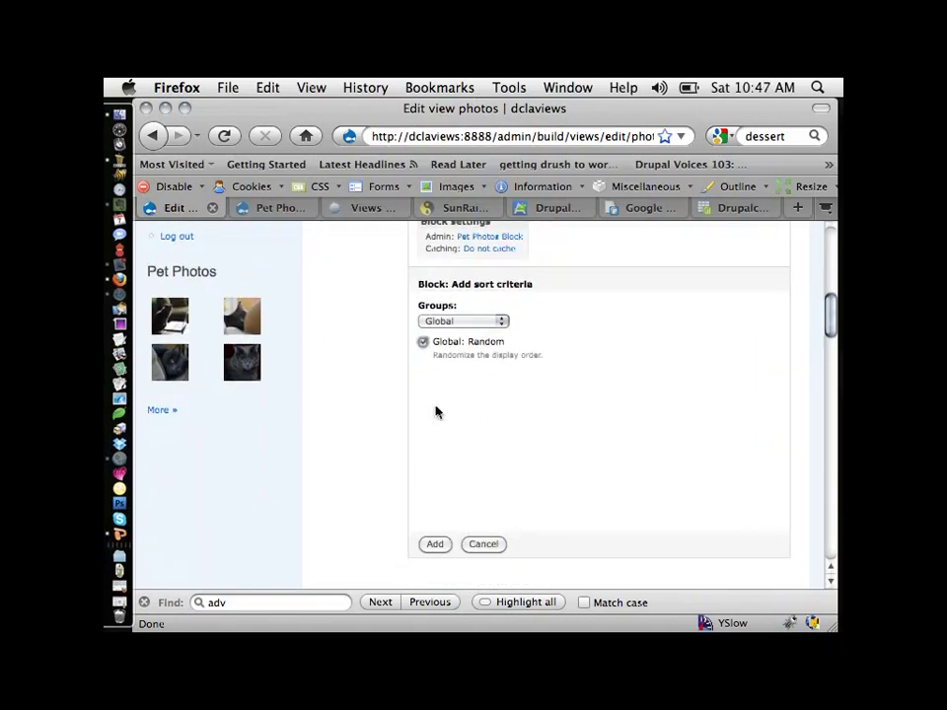
pyautogui.click(435, 544)
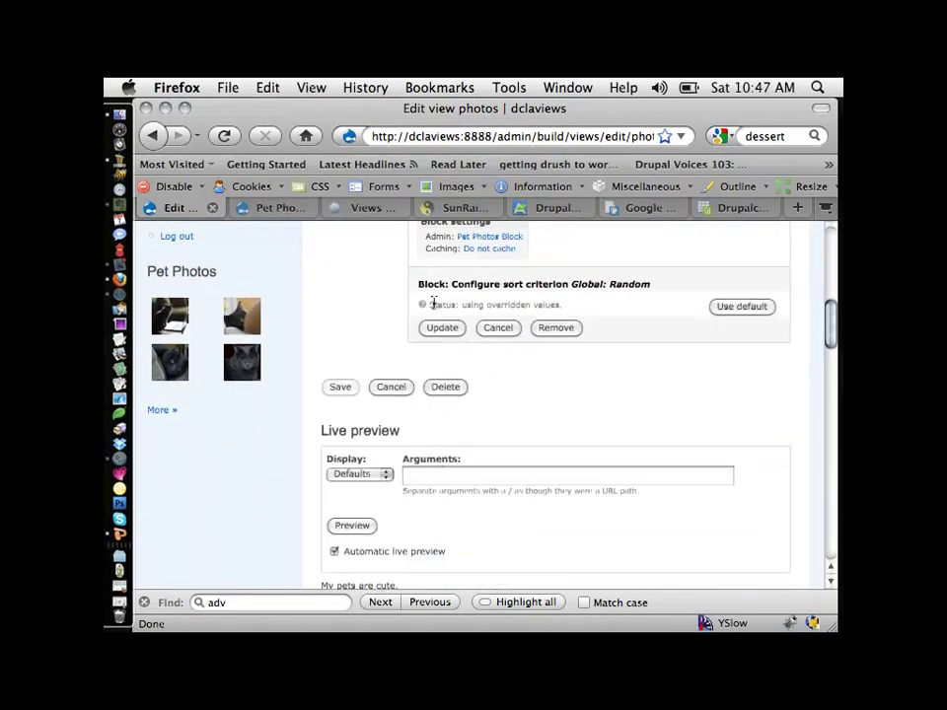
pyautogui.click(441, 328)
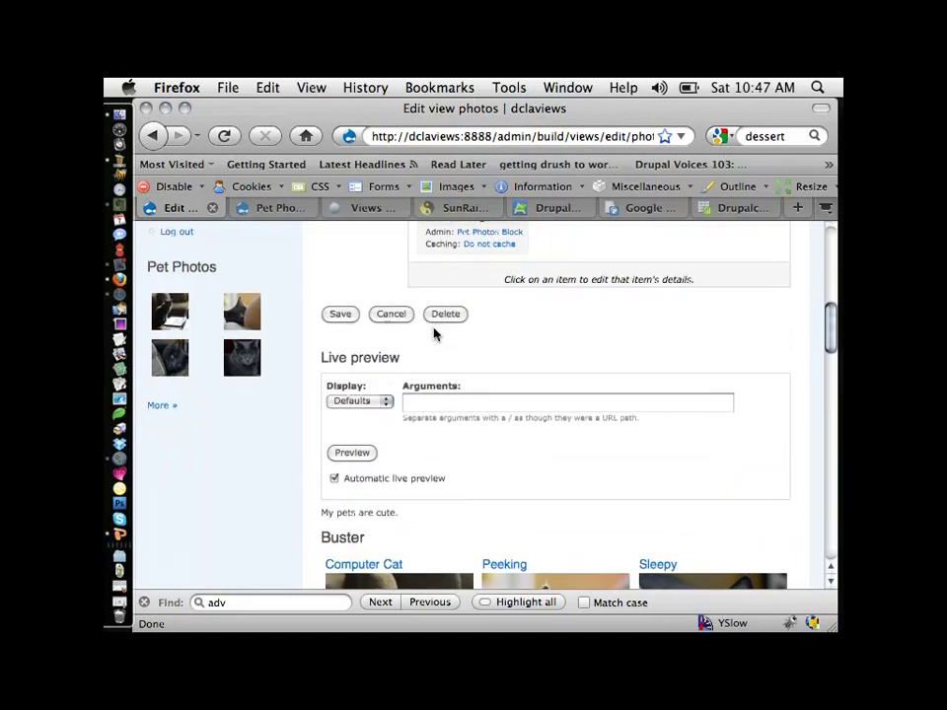
pyautogui.click(347, 315)
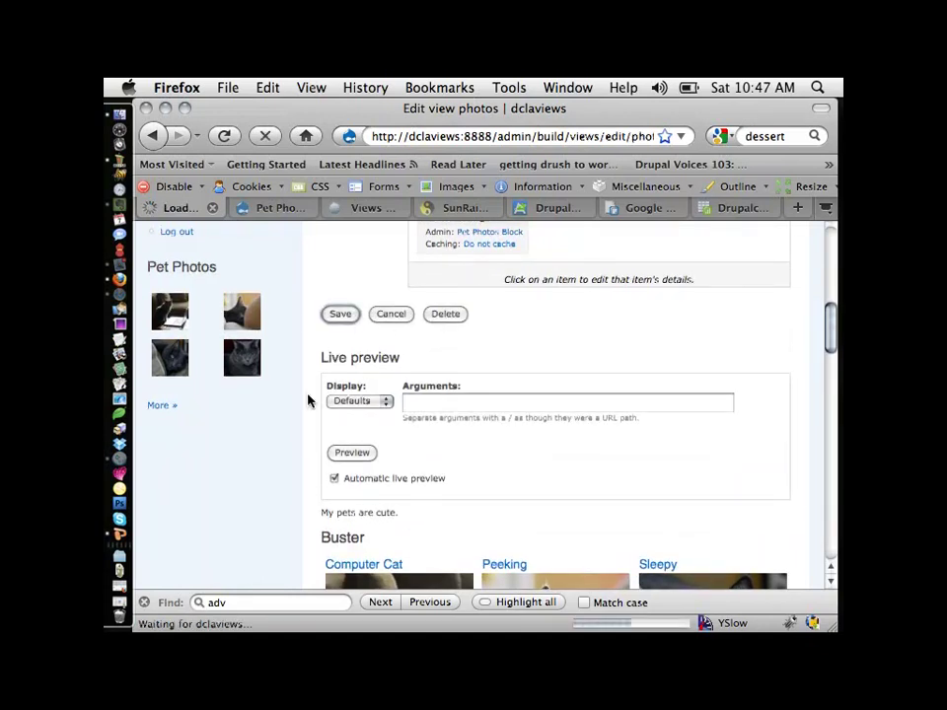
# - Reload the Blocks page twice to check the random thumbnails in the sidebar's Pet Photos block
pyautogui.scroll(-2, 279, 380)
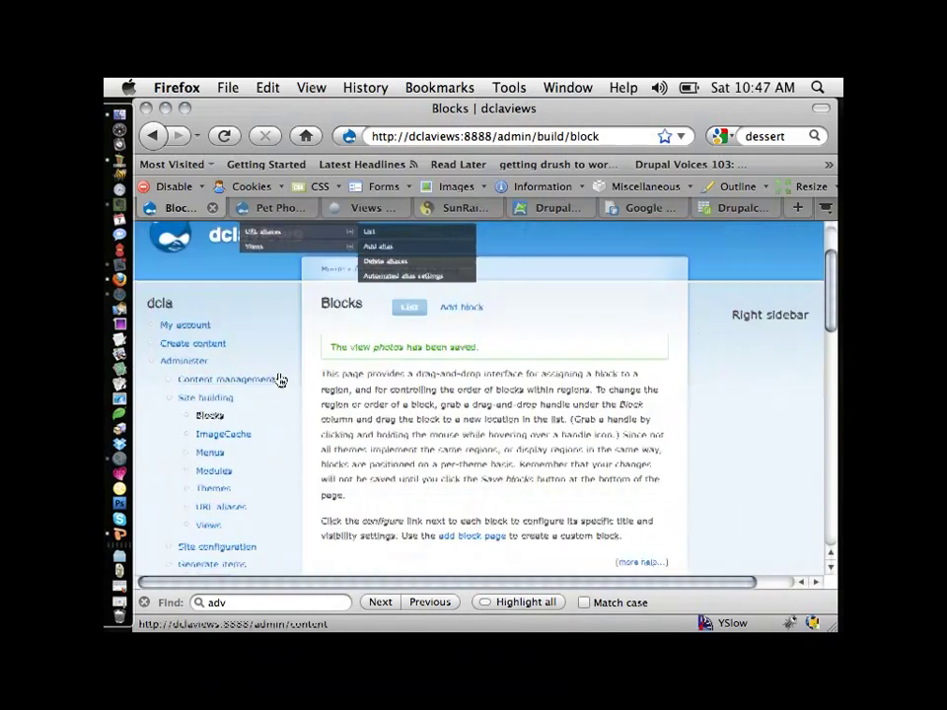
pyautogui.scroll(-10, 279, 380)
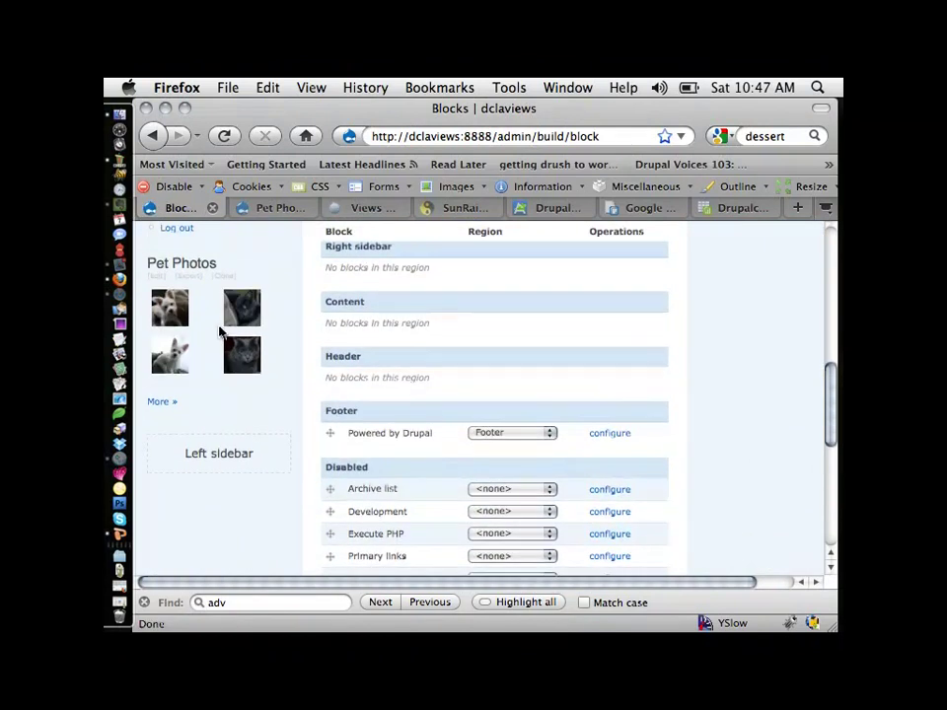
pyautogui.press('super+r')
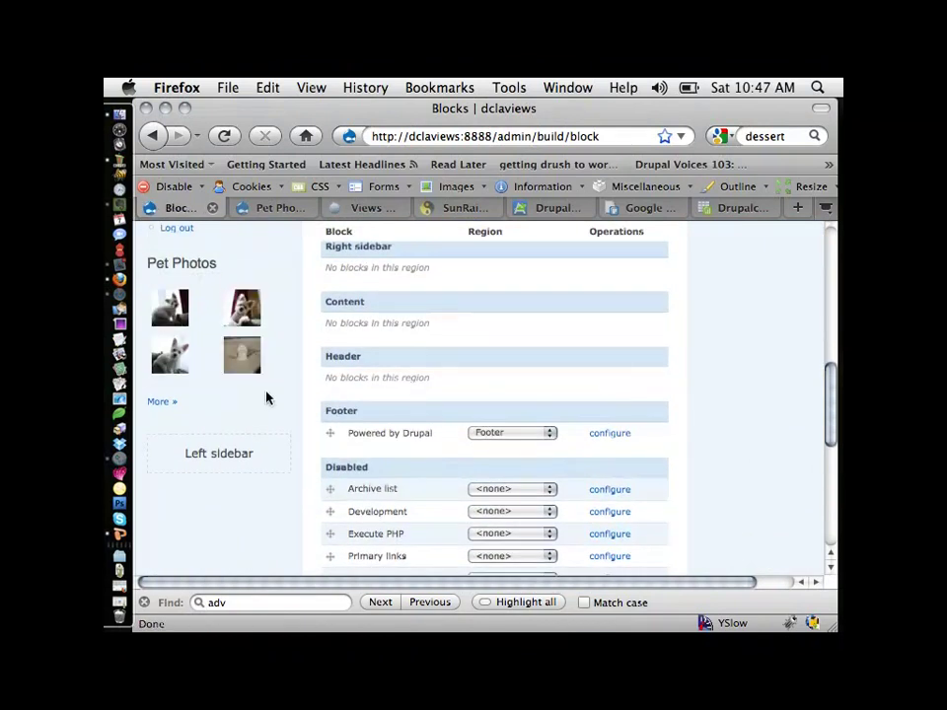
pyautogui.press('super+r')
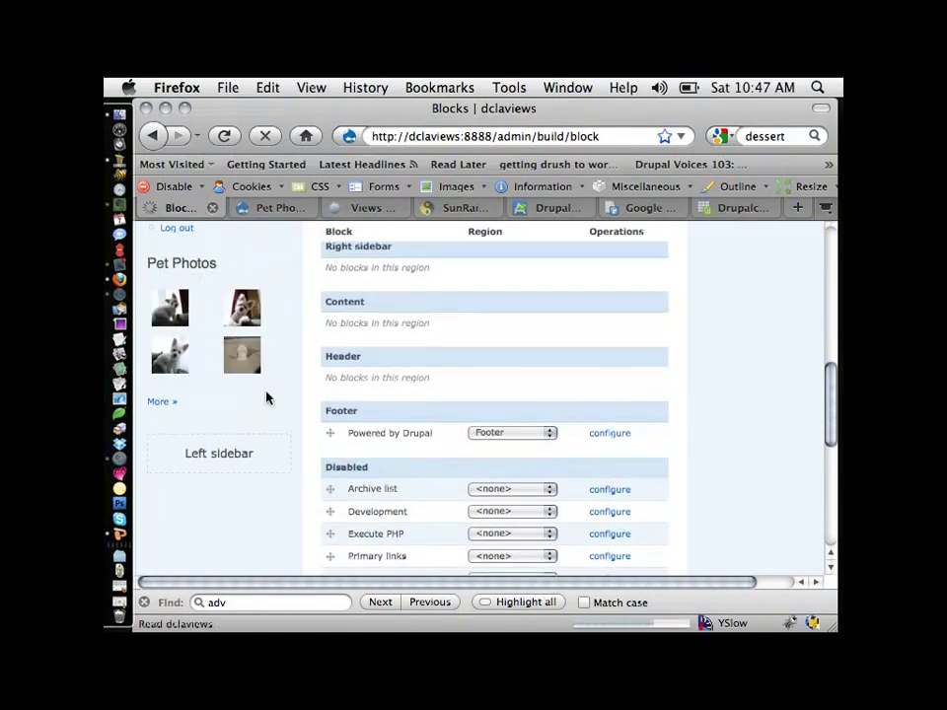
# - Switch to the already open Pet Photos page of the site
pyautogui.scroll(3, 266, 398)
pyautogui.scroll(10, 267, 397)
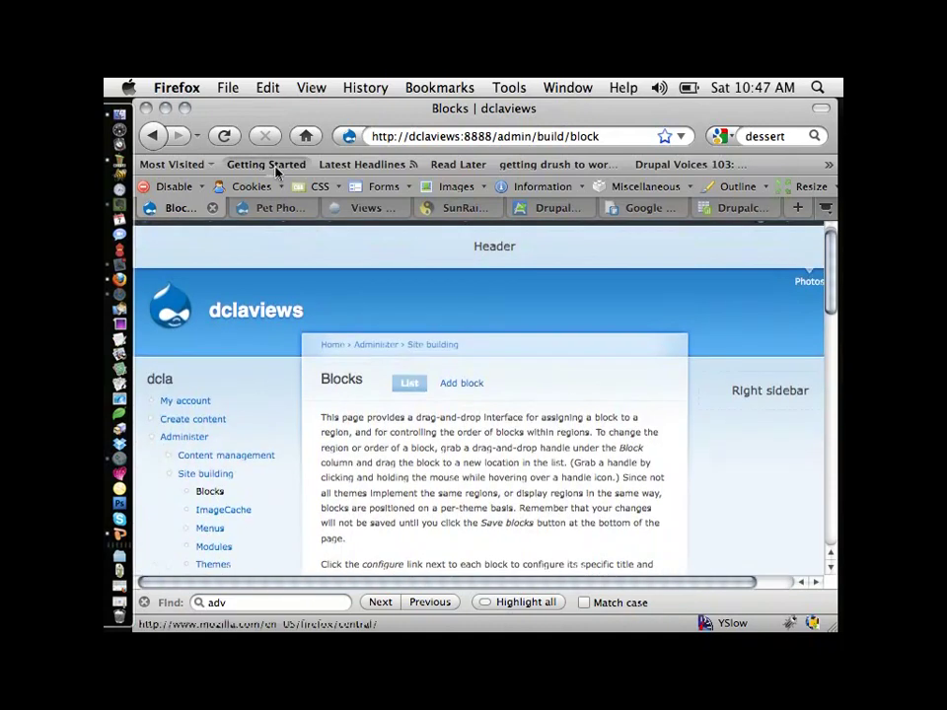
pyautogui.click(277, 209)
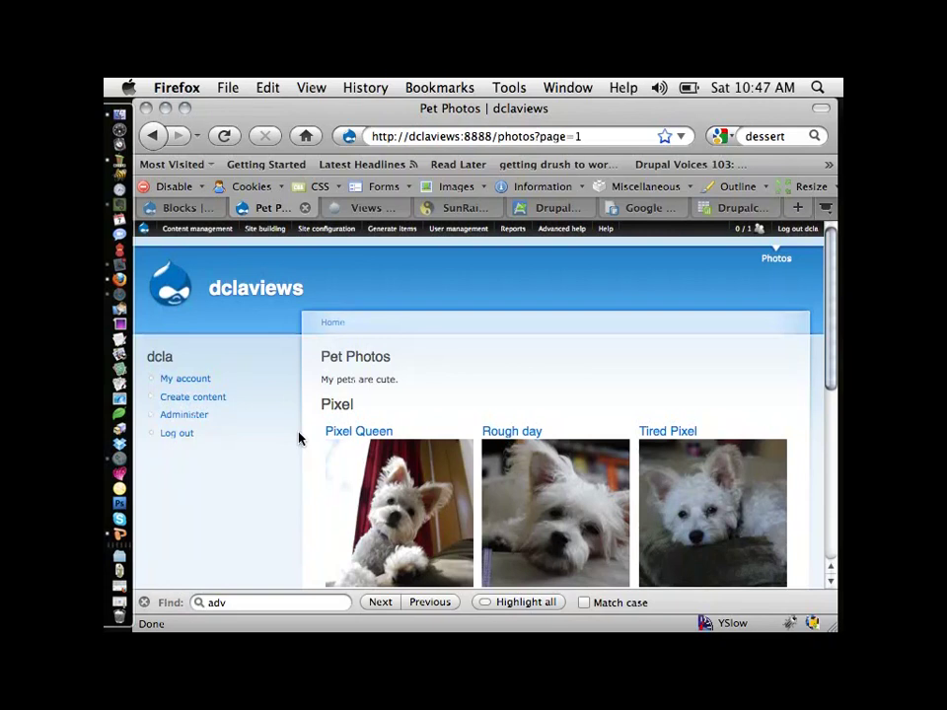
# - Open the cavotes.org website in a new browser tab
pyautogui.press('super+t')
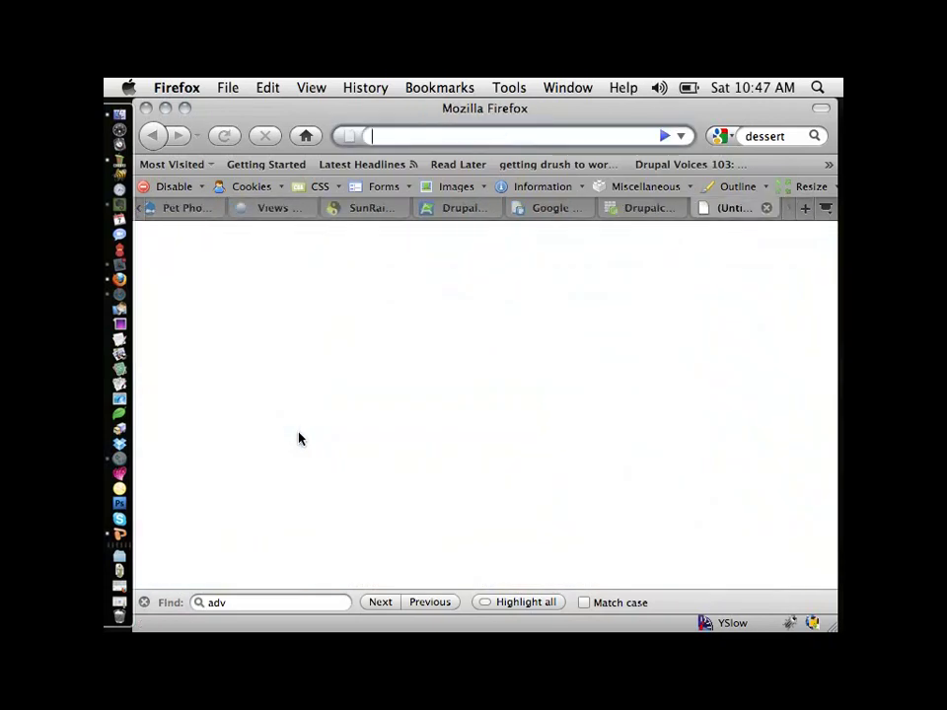
pyautogui.write('cavotes.org')
pyautogui.press('Return')
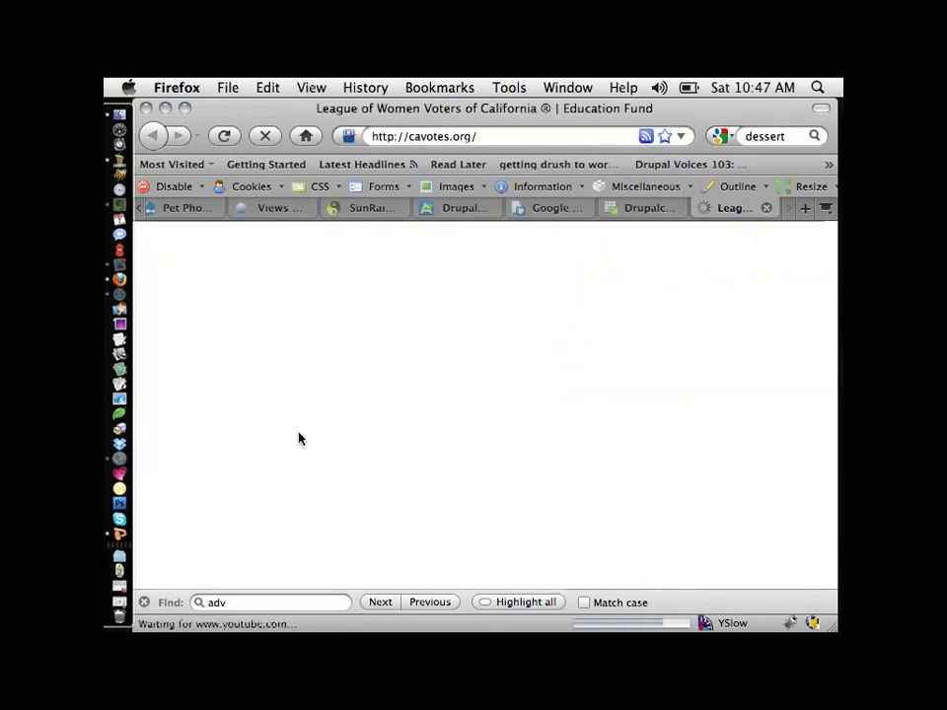
# - Look through the three slides of the rotating feature on the League of Women Voters home page
pyautogui.scroll(-5, 391, 457)
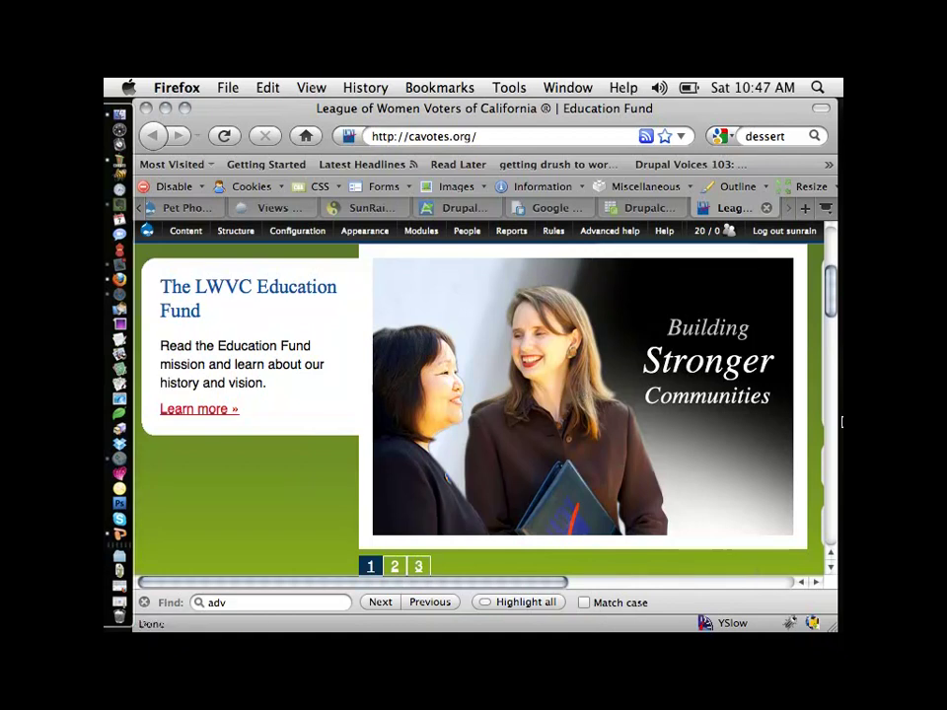
pyautogui.moveTo(686, 548)
pyautogui.click(395, 567)
pyautogui.click(419, 566)
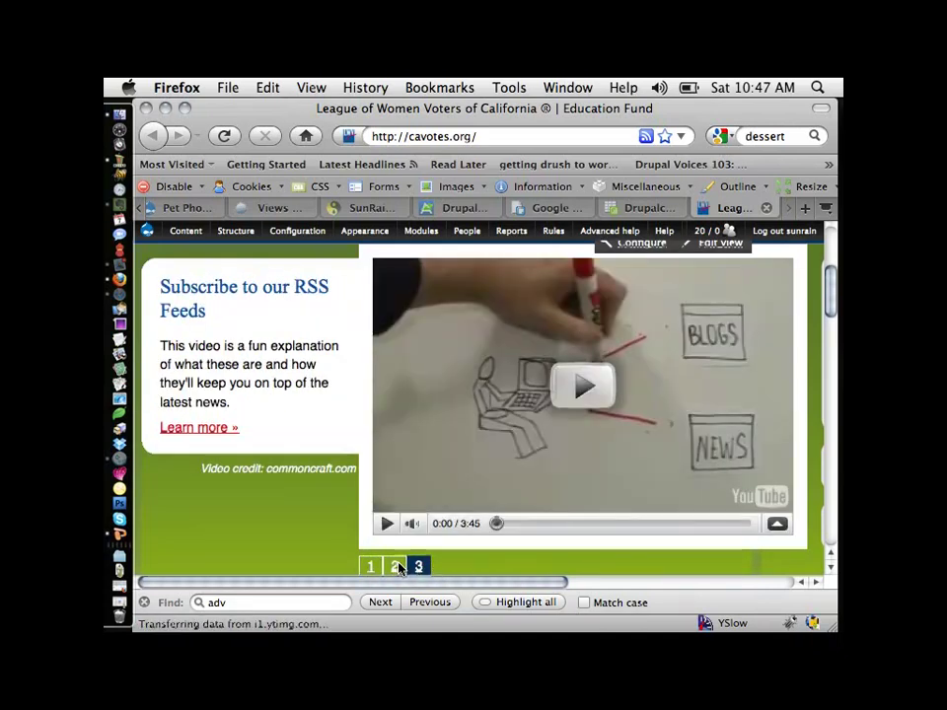
pyautogui.click(395, 567)
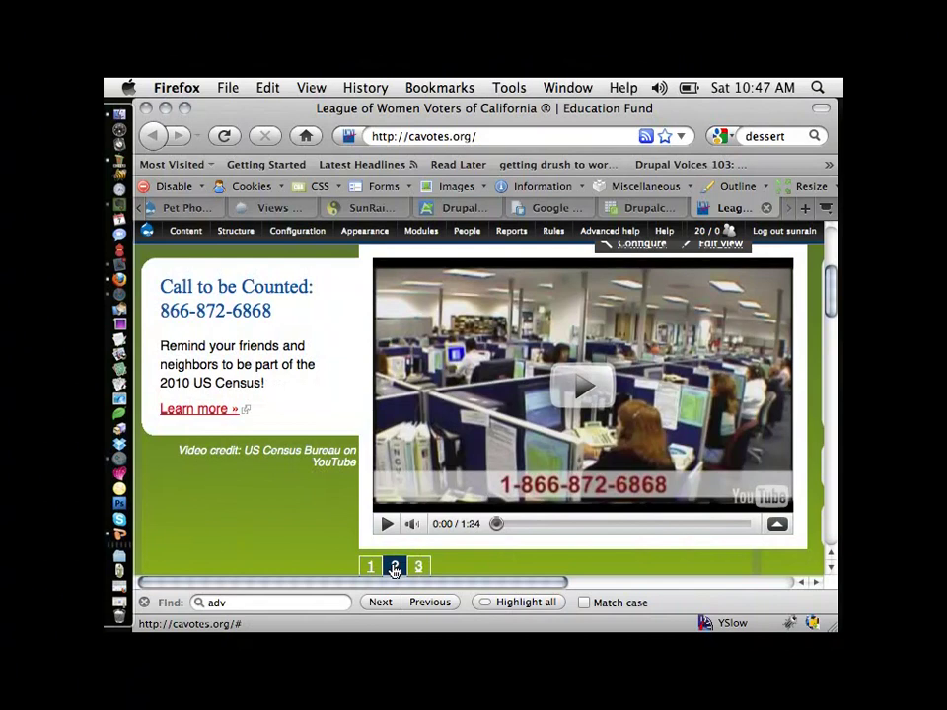
pyautogui.click(370, 569)
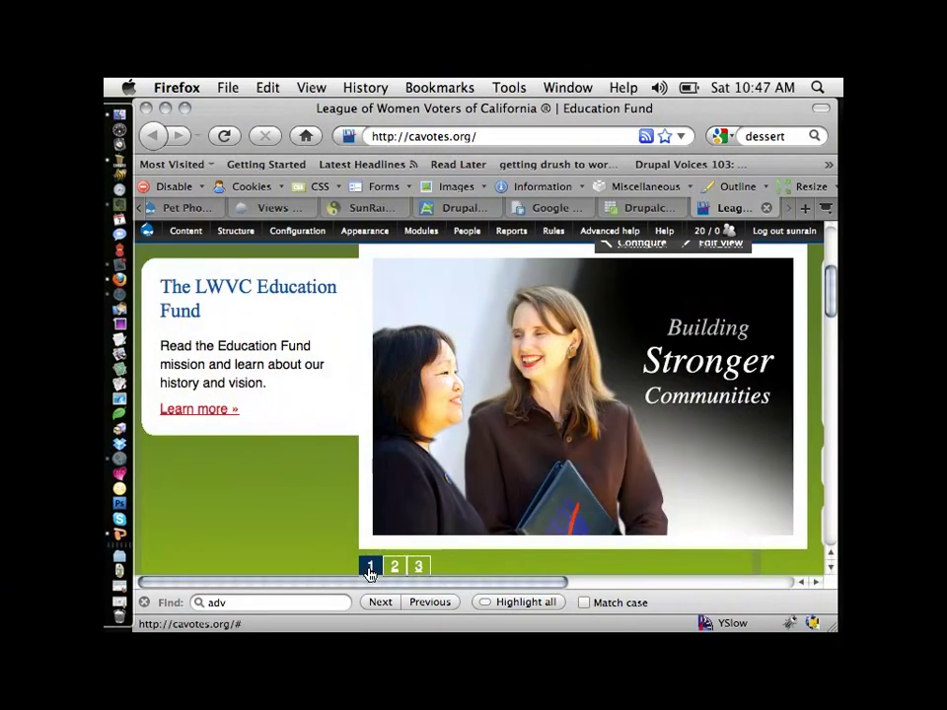
# - Go to the Great Circle Learning FAQ page, trying greatcirclelearning.com/faq and correcting the address to greatcirclelearning.com/support/faq
pyautogui.click(512, 137)
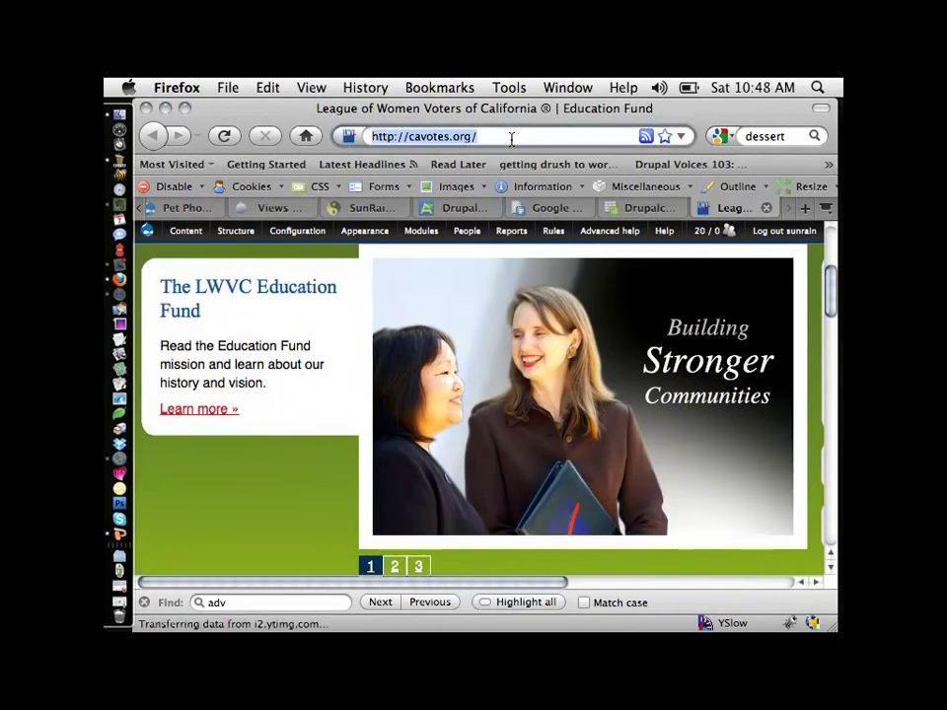
pyautogui.write('greatcircle')
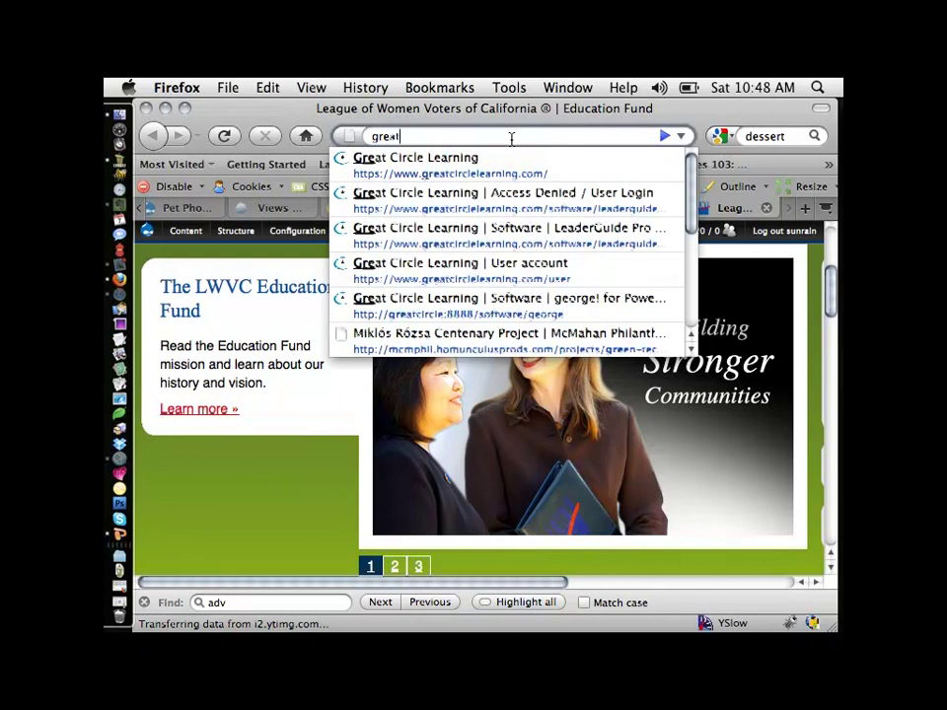
pyautogui.write('learning')
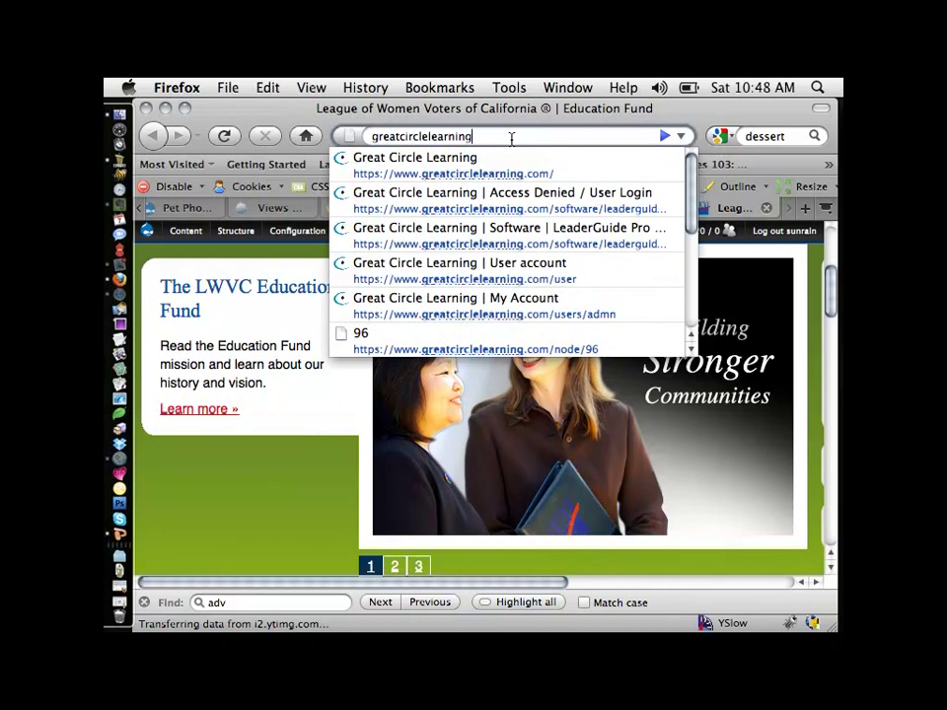
pyautogui.write('.com/faq')
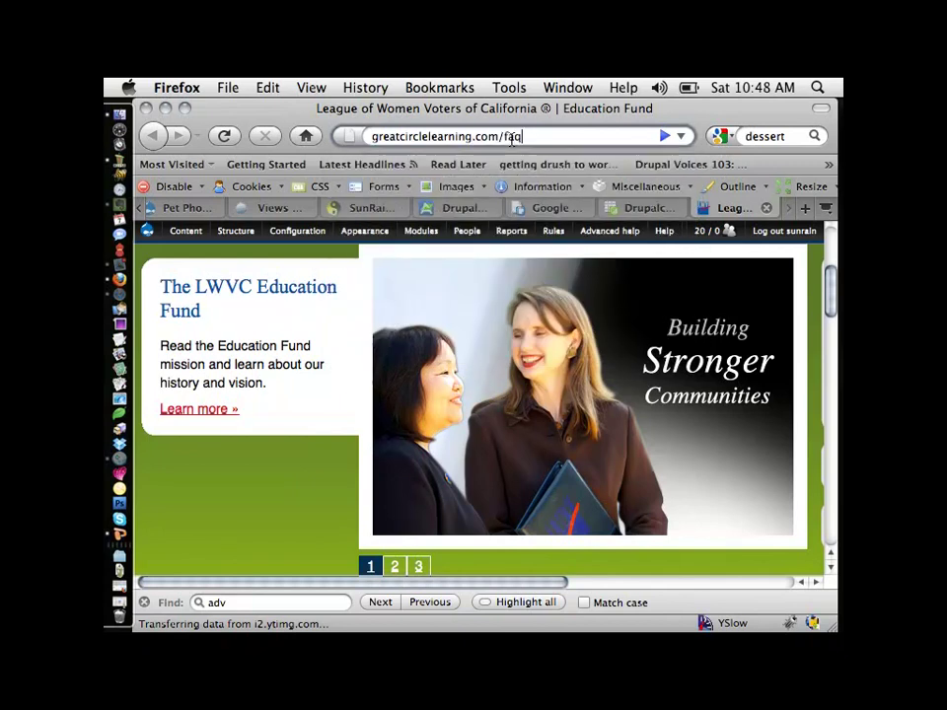
pyautogui.press('Return')
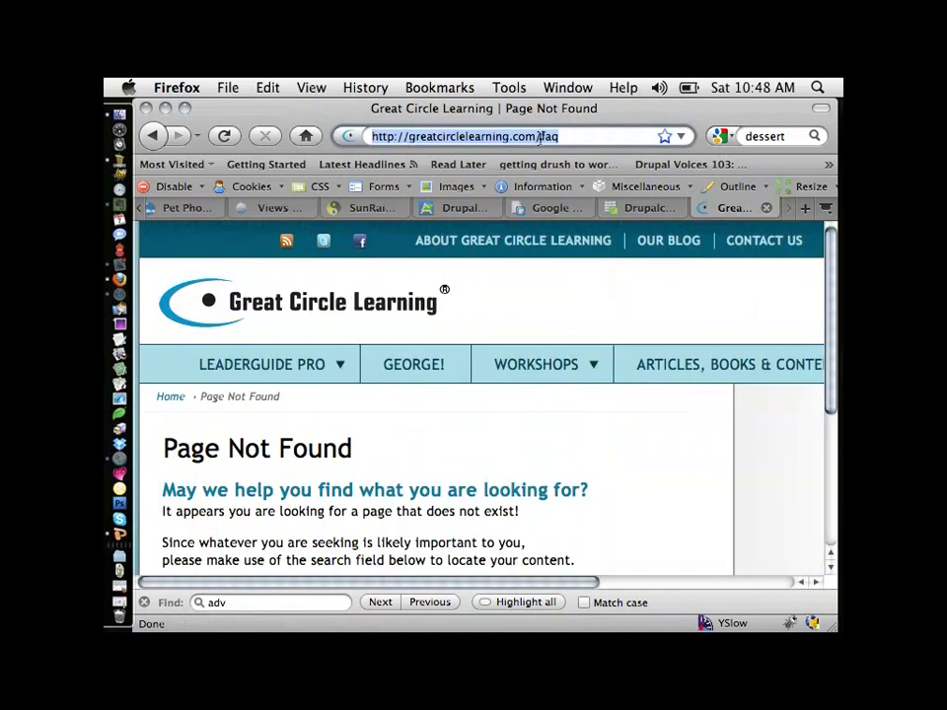
pyautogui.click(541, 137)
pyautogui.write('support/')
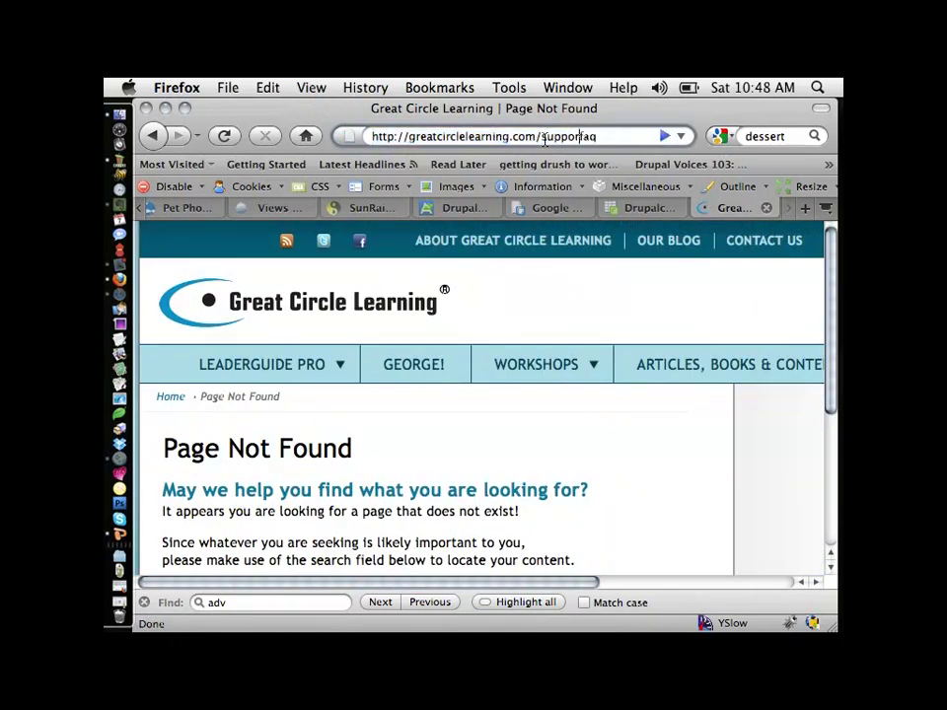
pyautogui.press('Return')
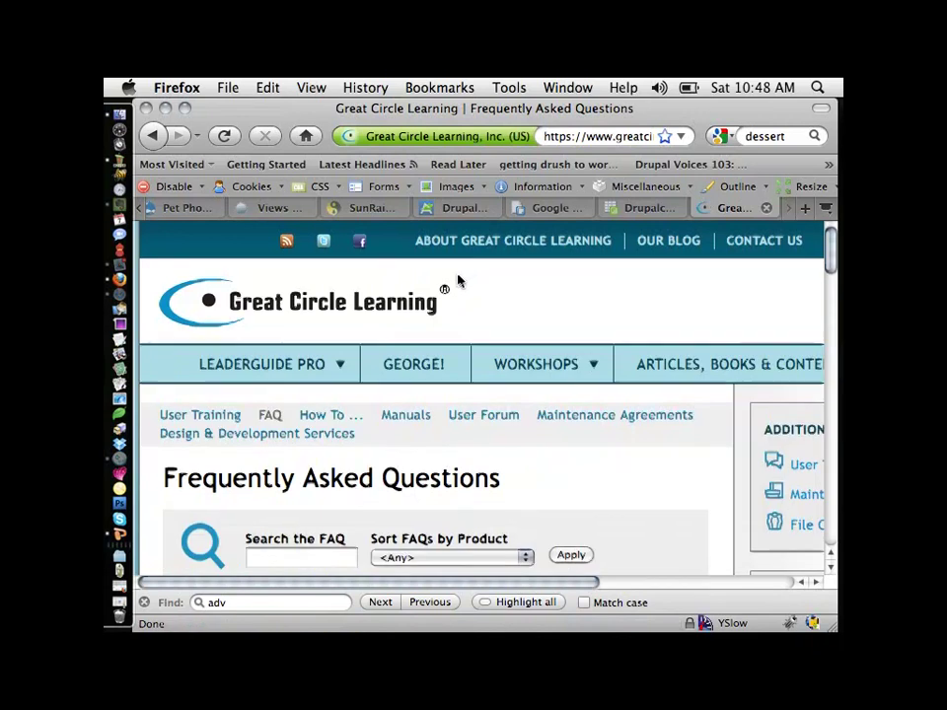
# - Examine the expandable FAQ list, opening "How do I save my LGPro documents?" and browsing the answers to other questions
pyautogui.scroll(-5, 459, 283)
pyautogui.click(382, 272)
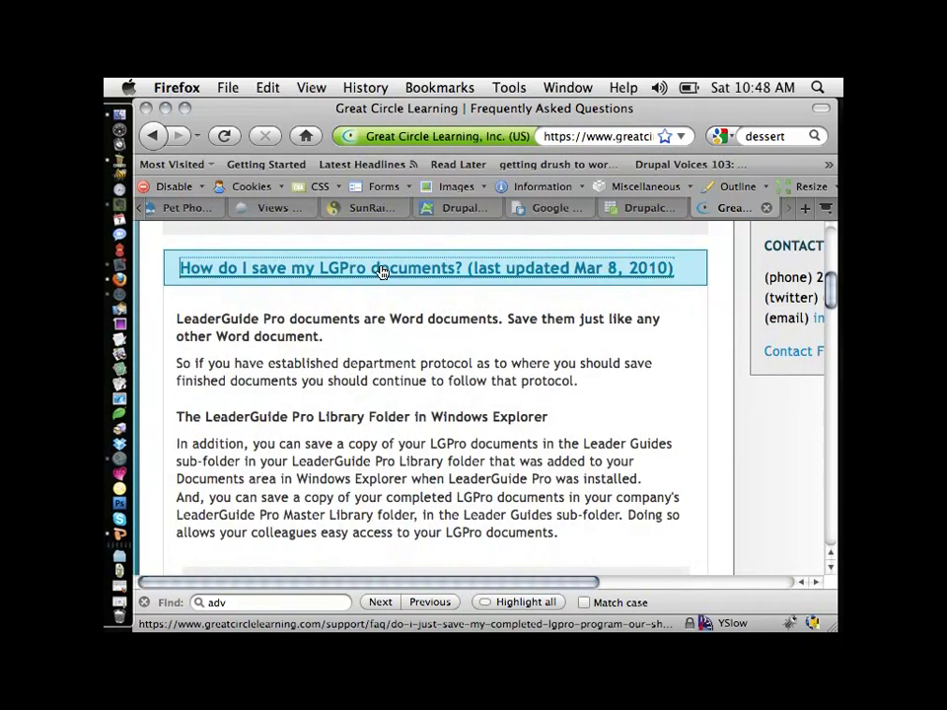
pyautogui.scroll(-10, 382, 271)
pyautogui.click(381, 268)
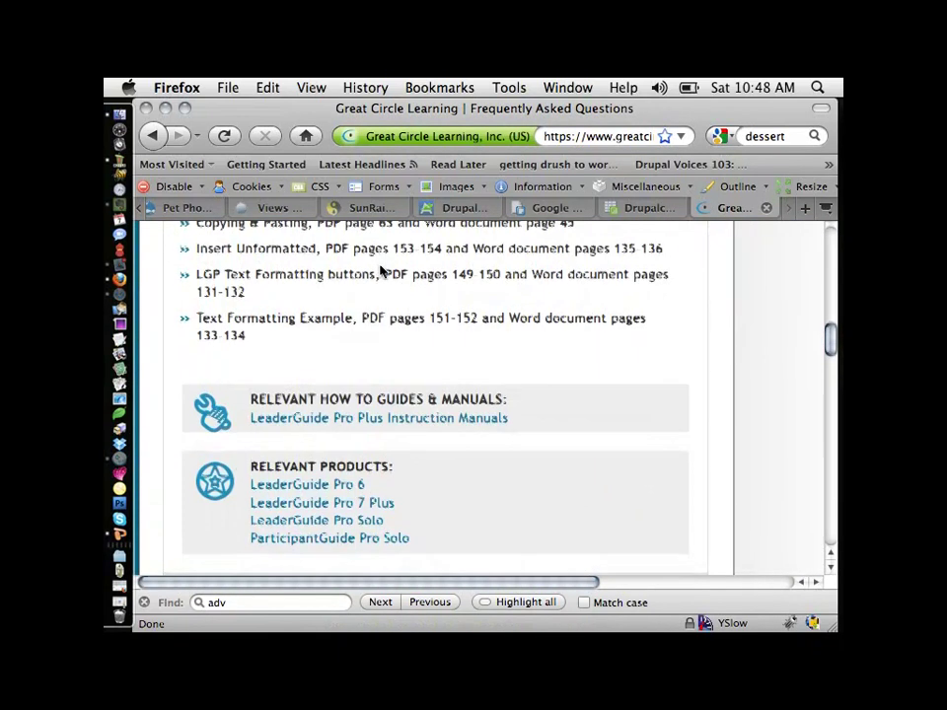
pyautogui.scroll(-5, 381, 271)
pyautogui.scroll(-6, 364, 307)
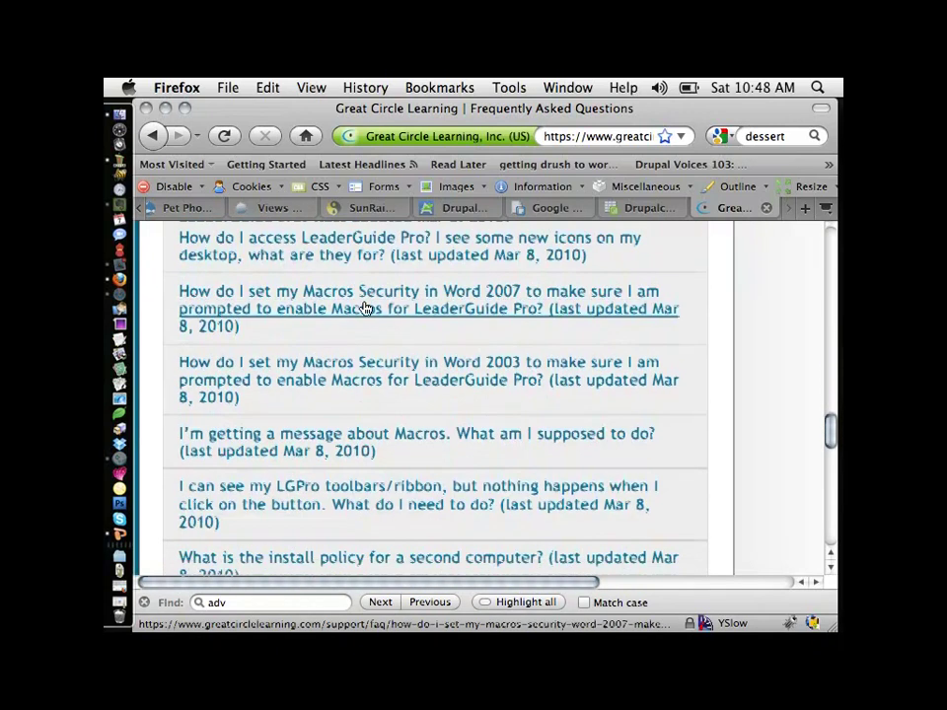
pyautogui.scroll(15, 364, 307)
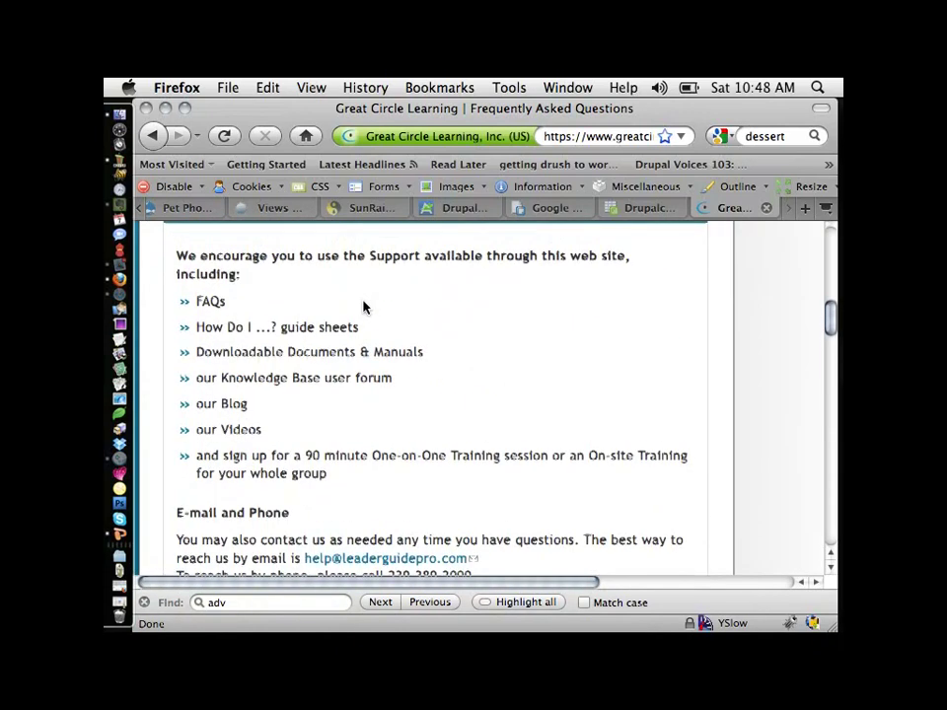
pyautogui.scroll(4, 363, 307)
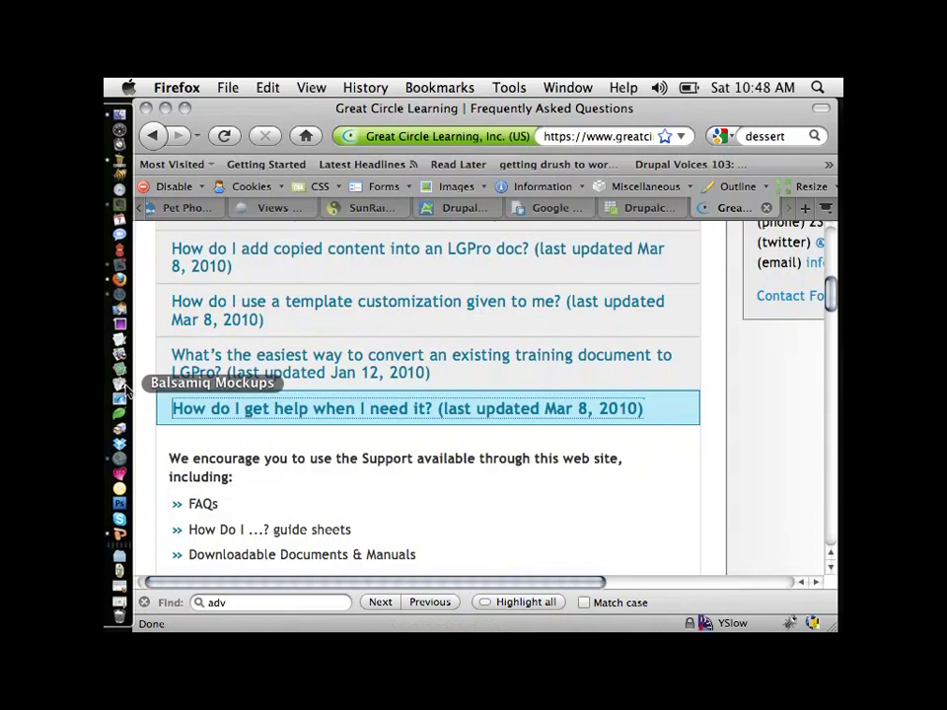
# - Open the ladrupal.org website in the same browser tab
pyautogui.click(582, 138)
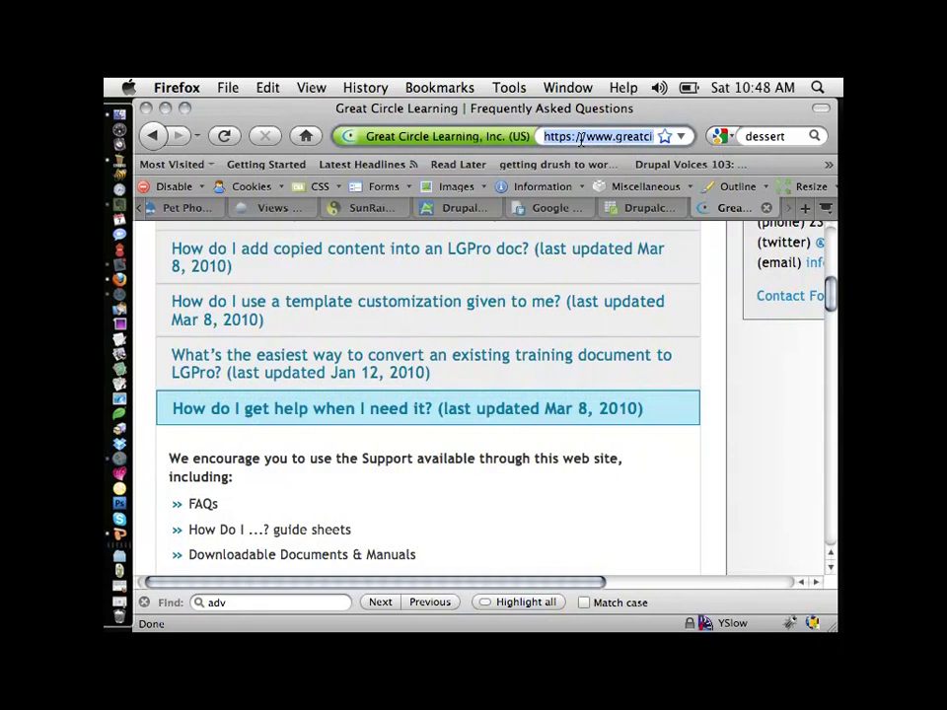
pyautogui.press('BackSpace')
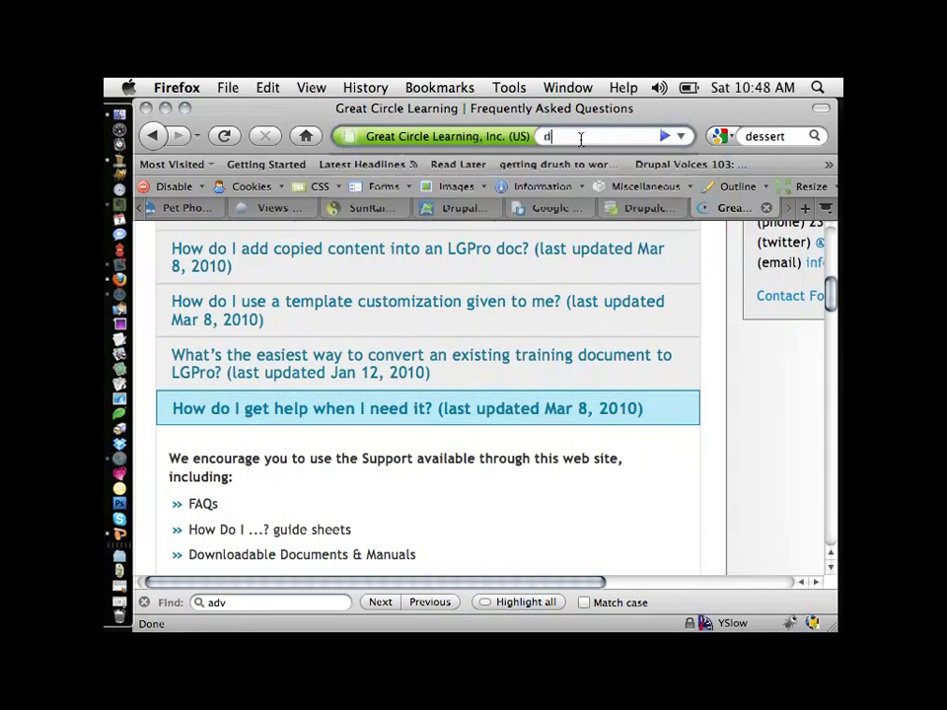
pyautogui.write('ladrupal.o')
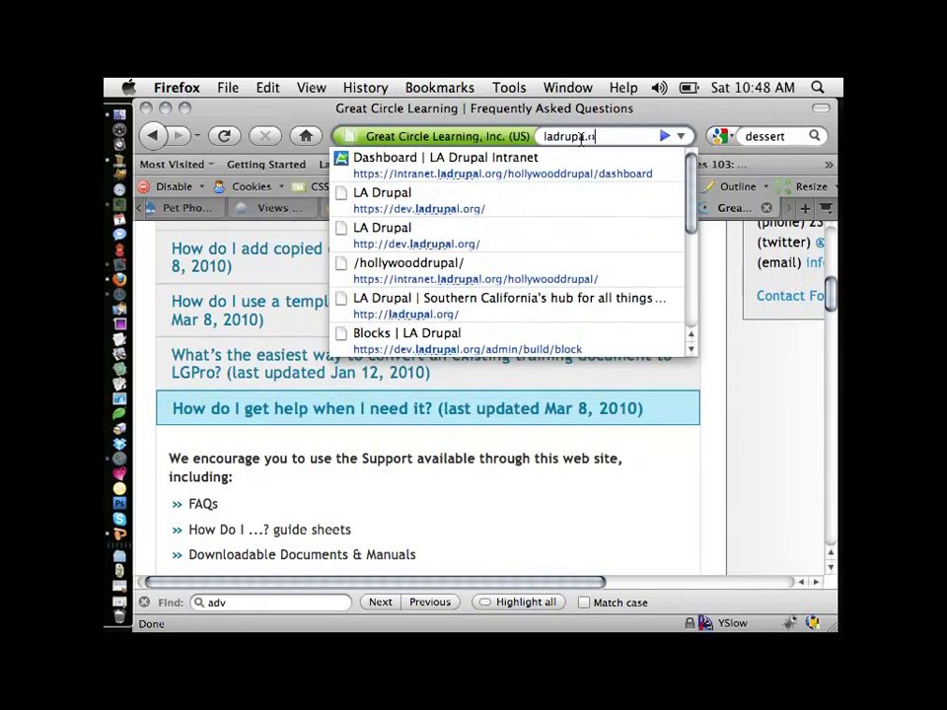
pyautogui.write('rg')
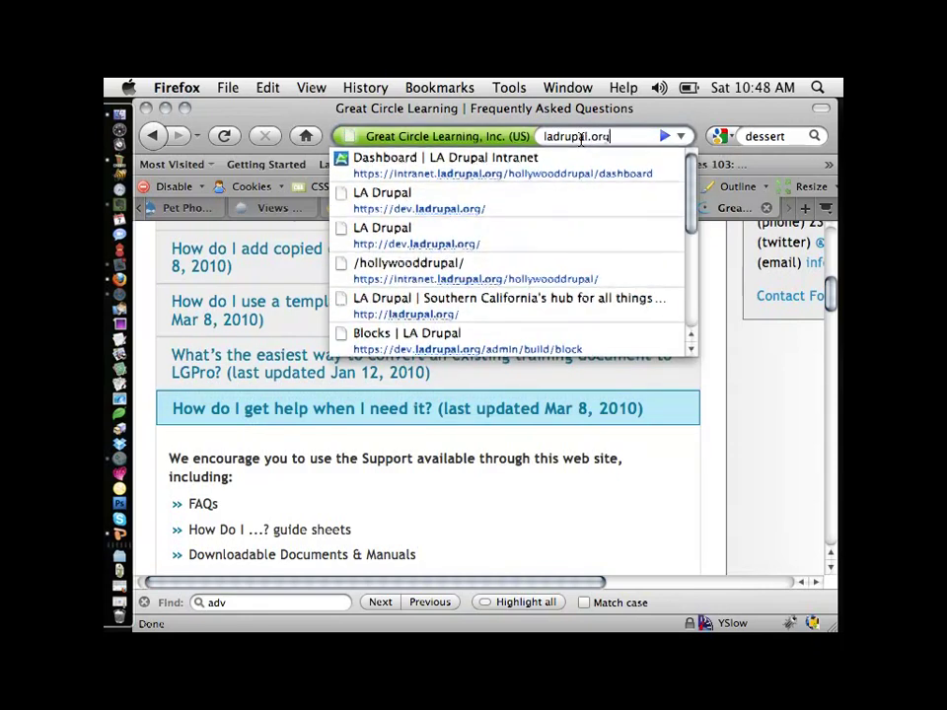
pyautogui.press('Return')
# - Examine the LA Drupal home page's event listings and its Featured Members and Recent Videos & Slides sidebar blocks
pyautogui.scroll(-5, 696, 361)
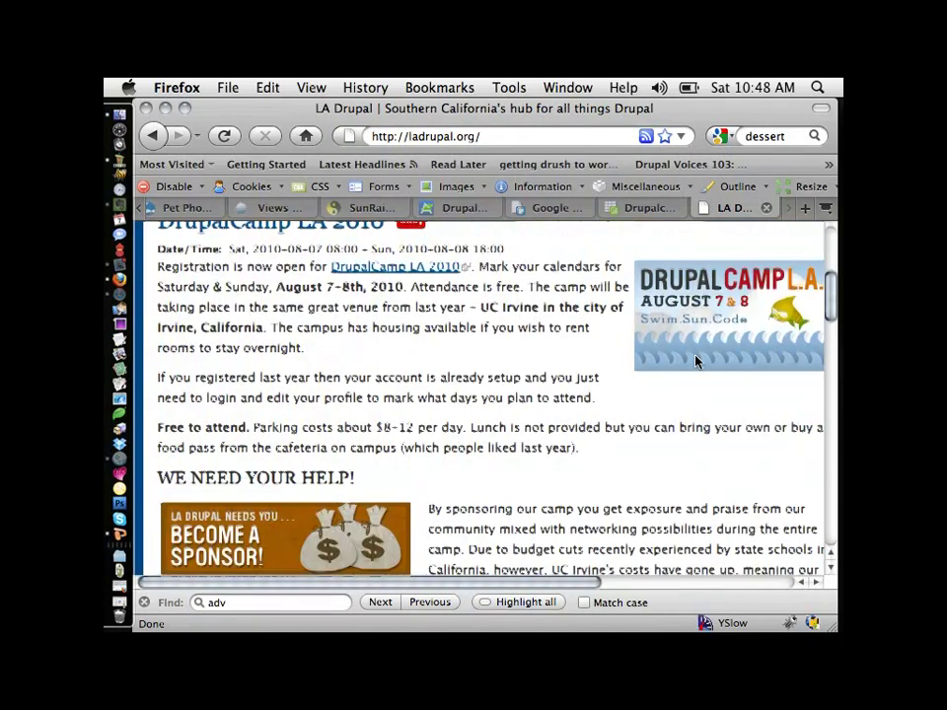
pyautogui.scroll(4, 696, 361)
pyautogui.hscroll(5, 518, 364)
pyautogui.scroll(-9, 571, 353)
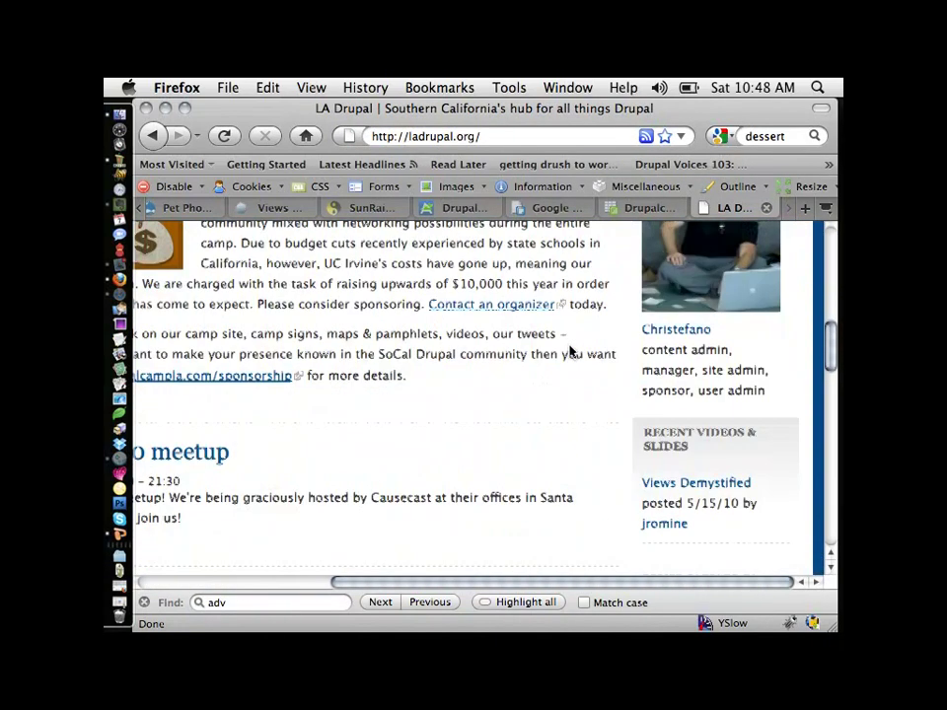
pyautogui.scroll(3, 572, 353)
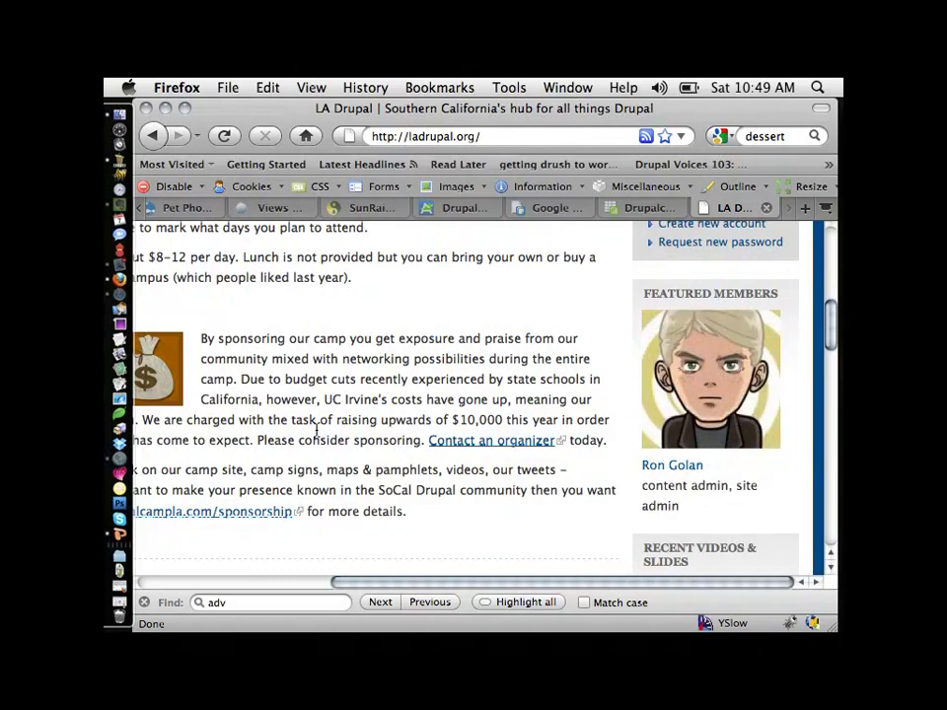
# - Switch to the views2.pptx presentation in PowerPoint, start its slide show and advance through the first slides
pyautogui.click(120, 614)
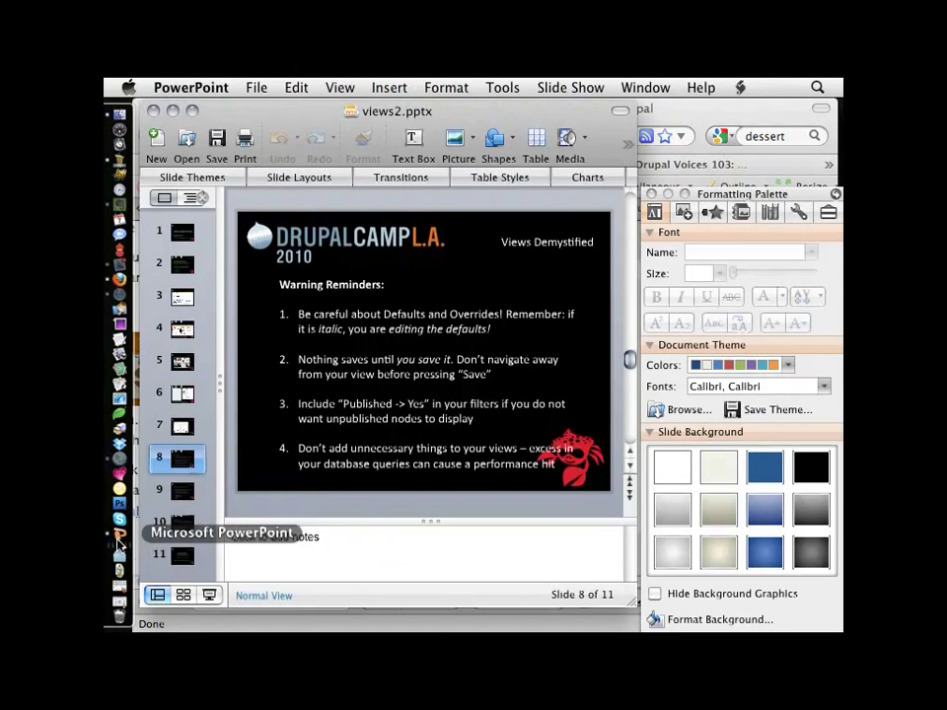
pyautogui.click(564, 88)
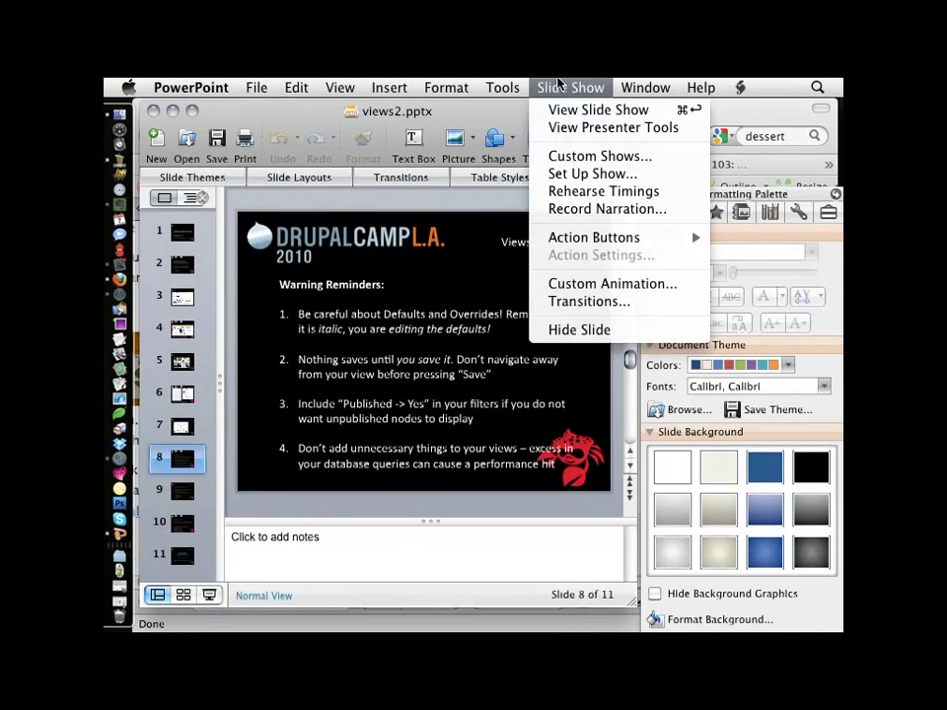
pyautogui.click(559, 109)
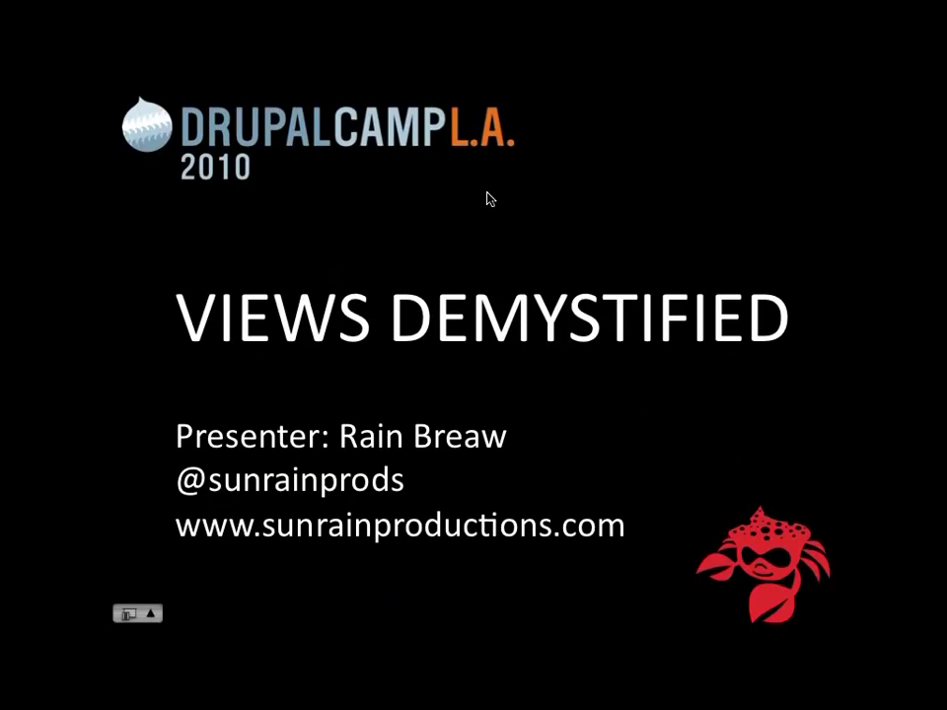
pyautogui.press('Right')
pyautogui.press('Right')
pyautogui.press('Right')
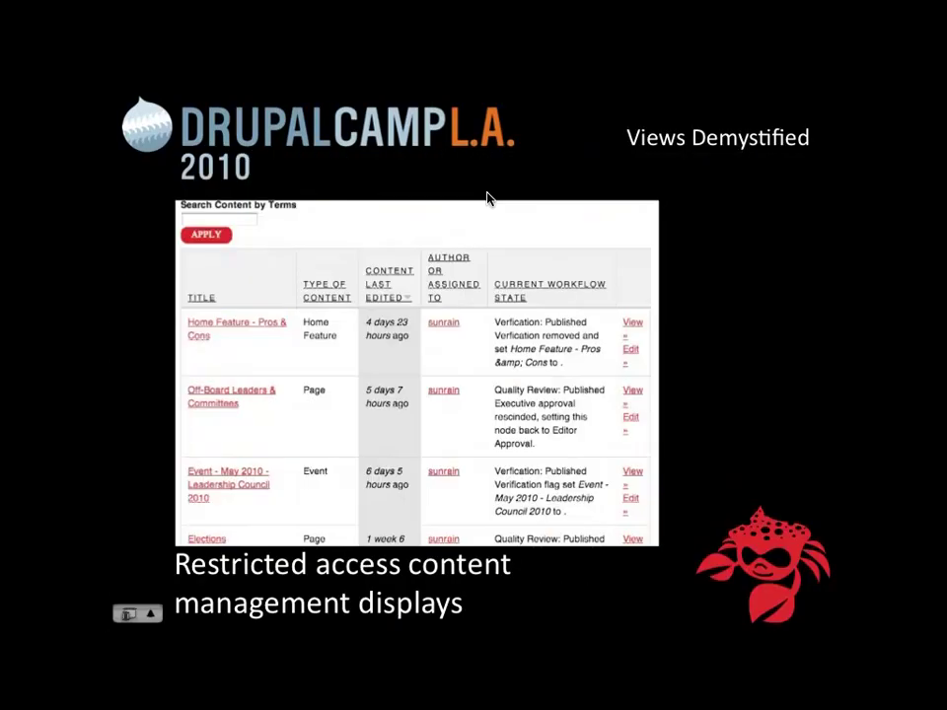
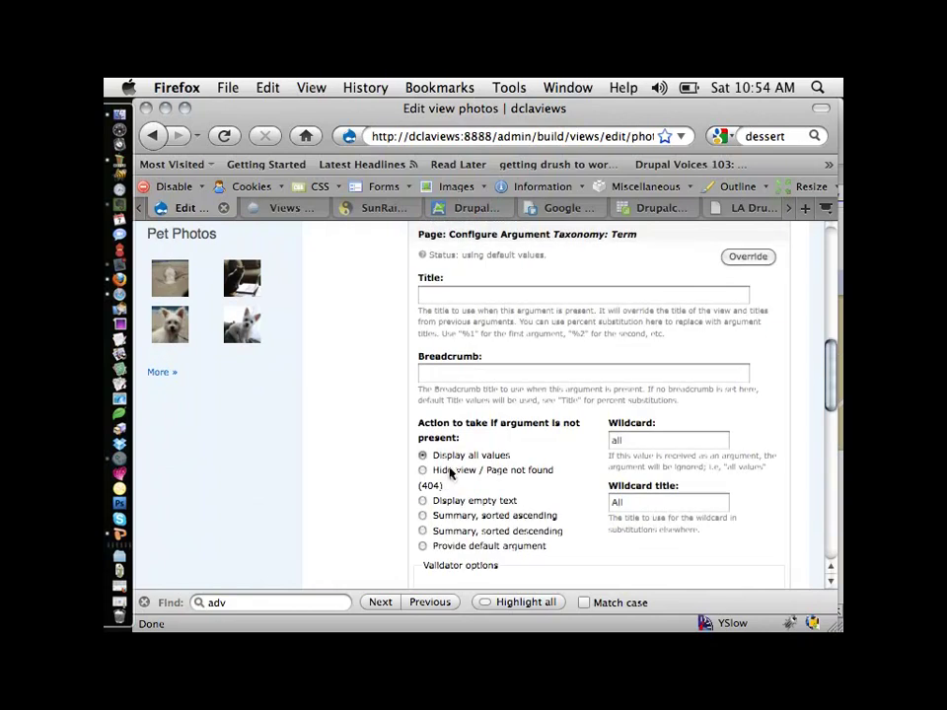
# - Set the Taxonomy: Term argument to show "Summary, sorted ascending" when no argument is present, and update the default display
pyautogui.scroll(-3, 459, 434)
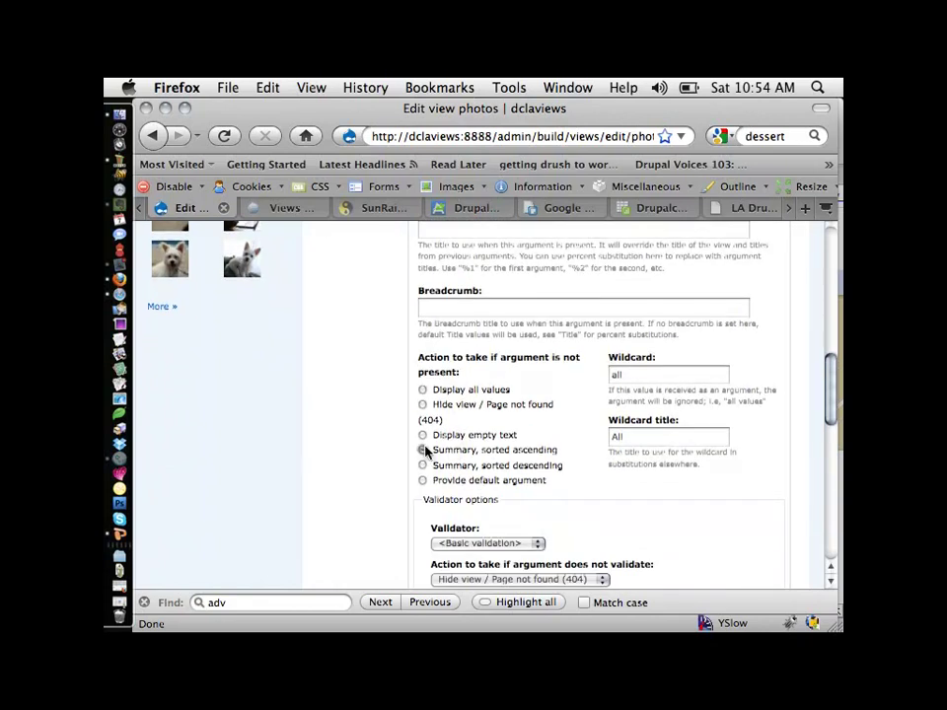
pyautogui.click(423, 450)
pyautogui.scroll(3, 505, 415)
pyautogui.scroll(-10, 501, 375)
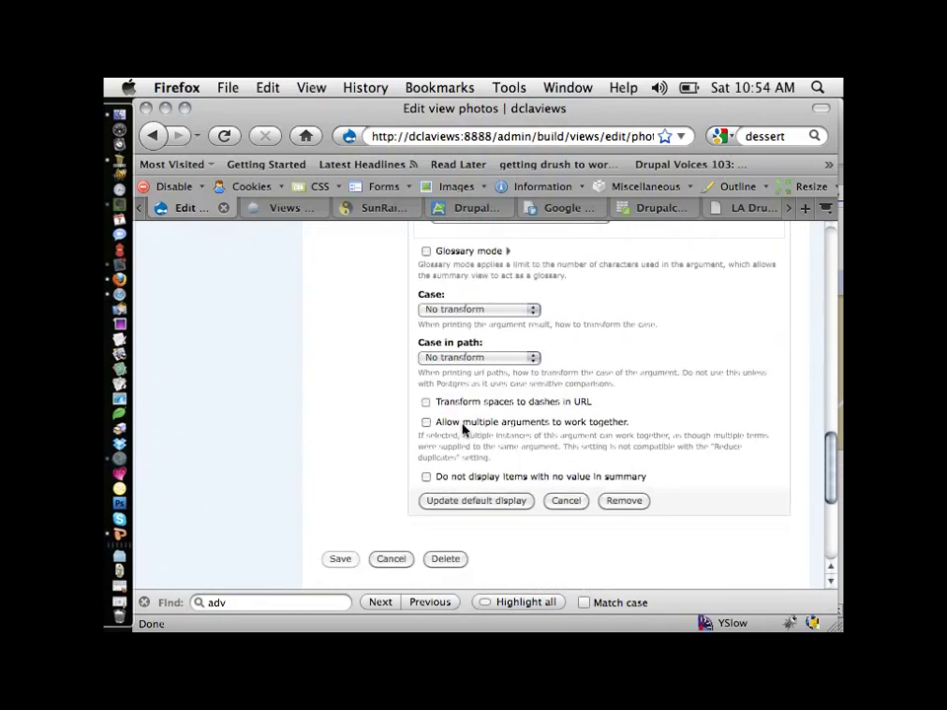
pyautogui.click(471, 501)
# - Accept the List summary style for the Taxonomy: Term argument, keeping the record count displayed with each link
pyautogui.scroll(4, 471, 458)
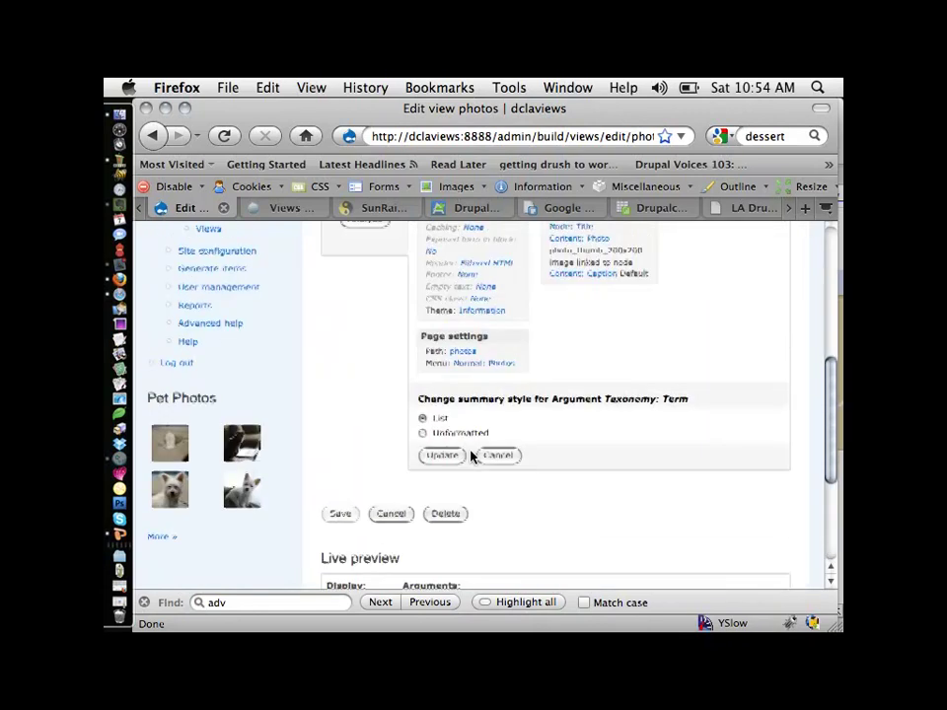
pyautogui.click(442, 465)
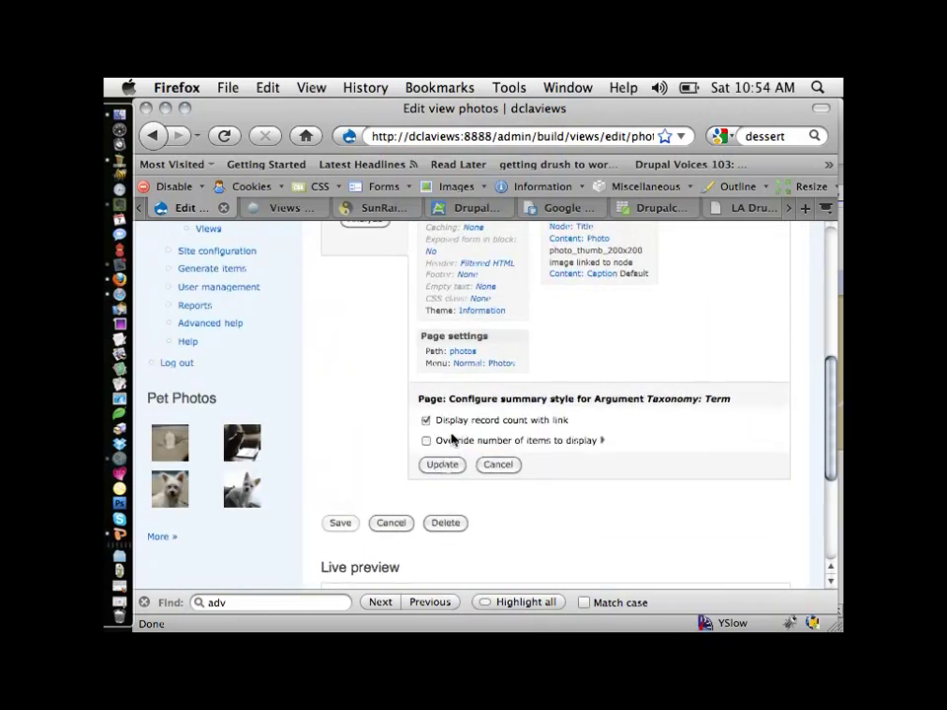
pyautogui.click(442, 465)
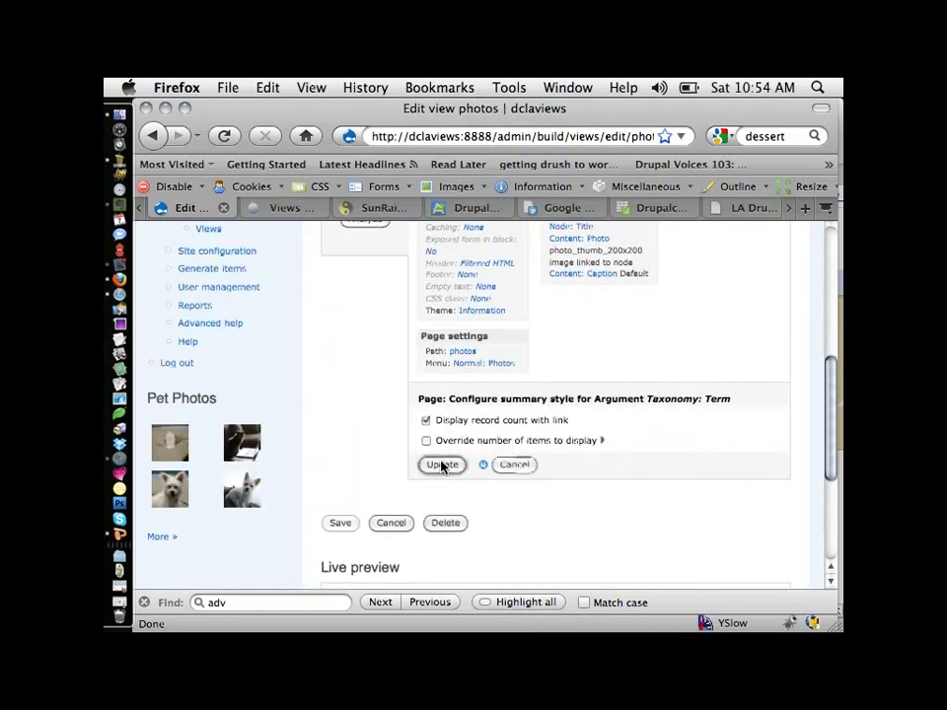
# - Check the term summary list in the live preview, then return to the Page display's Arguments settings
pyautogui.scroll(-3, 441, 467)
pyautogui.scroll(-2, 442, 467)
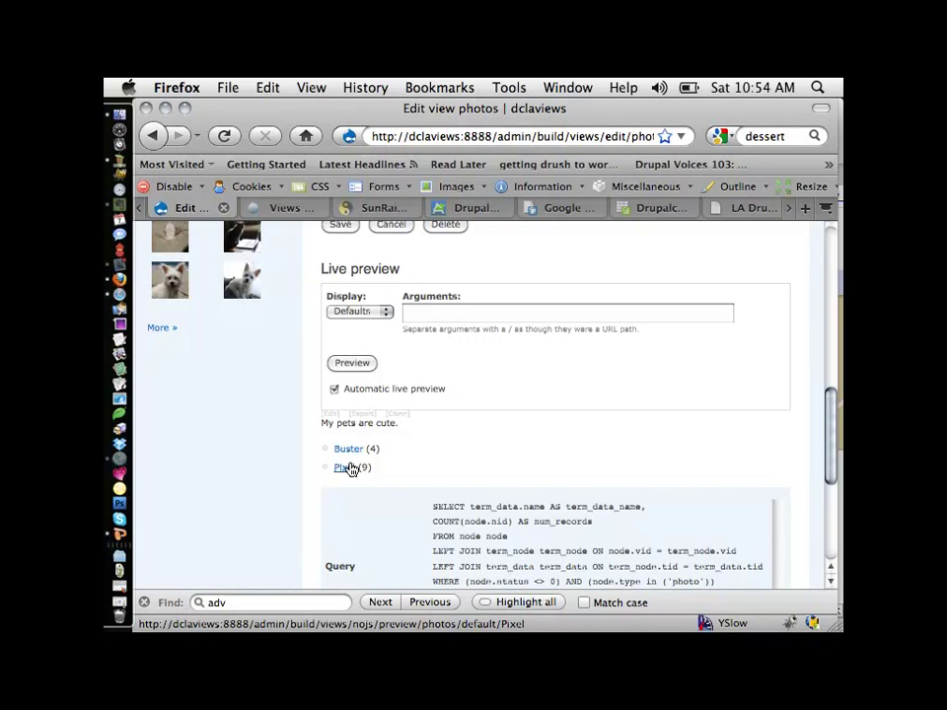
pyautogui.scroll(8, 527, 438)
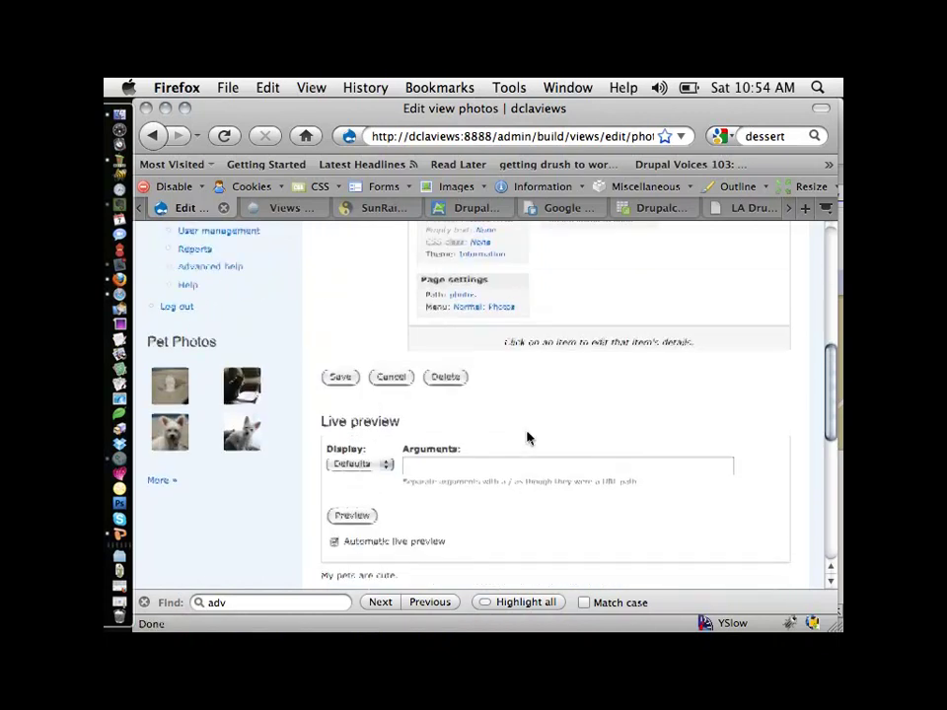
pyautogui.scroll(2, 527, 438)
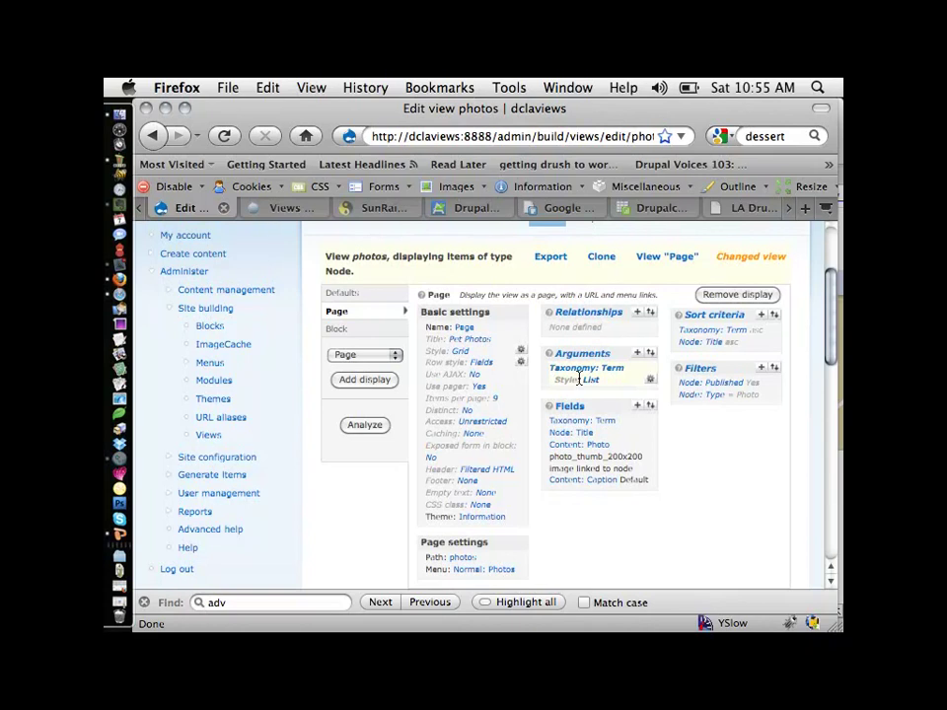
# - Open the Kitchen Caravan recipes page, kitchencaravan.com/recipes, in a new browser tab
pyautogui.press('super+t')
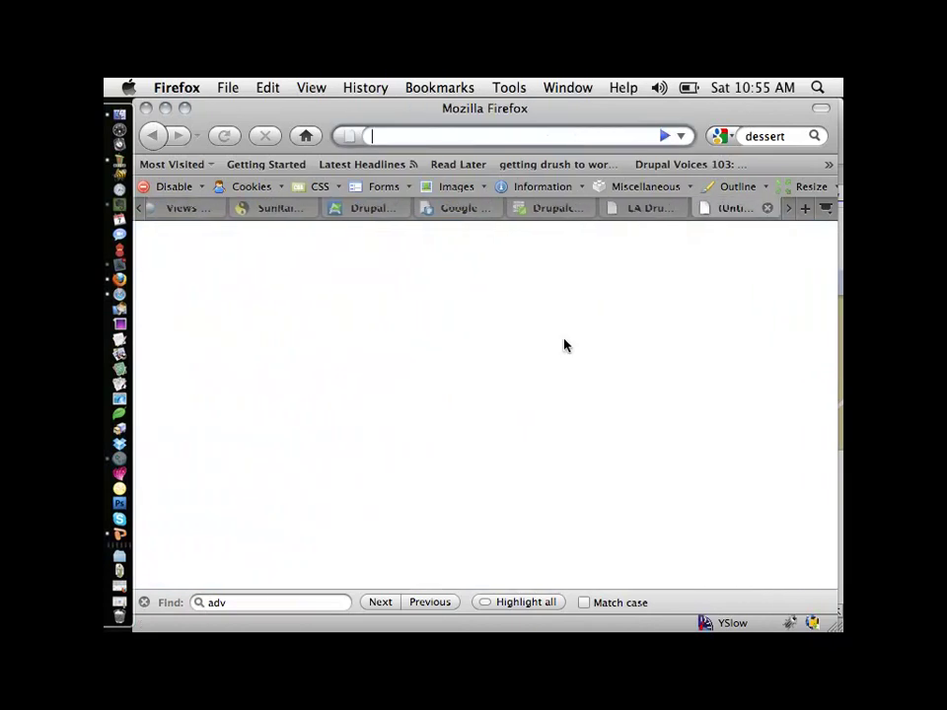
pyautogui.write('kit')
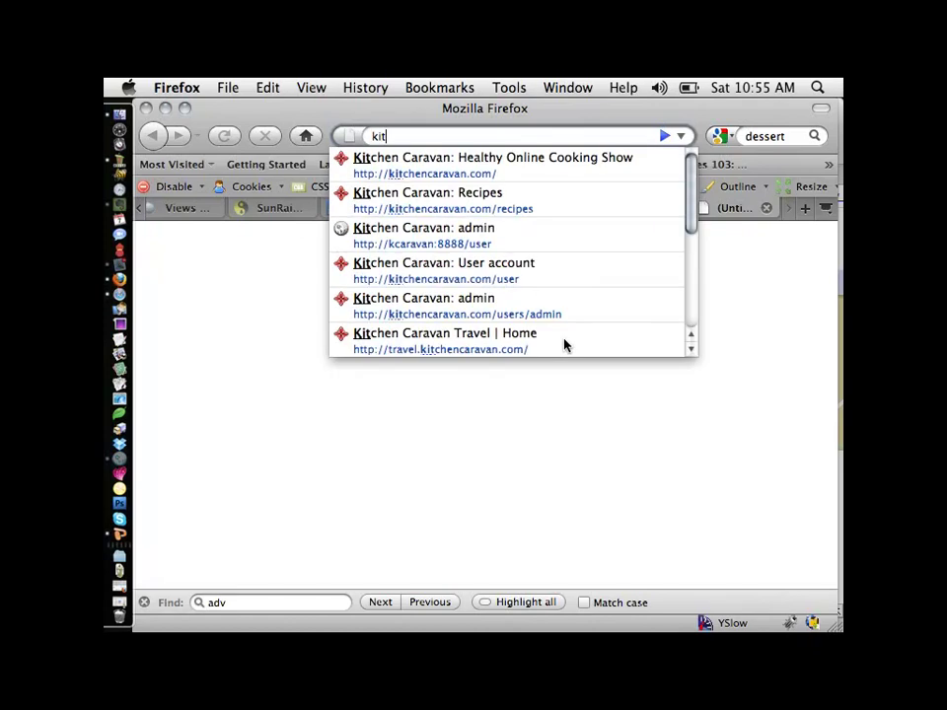
pyautogui.press('Down')
pyautogui.press('Down')
pyautogui.press('Return')
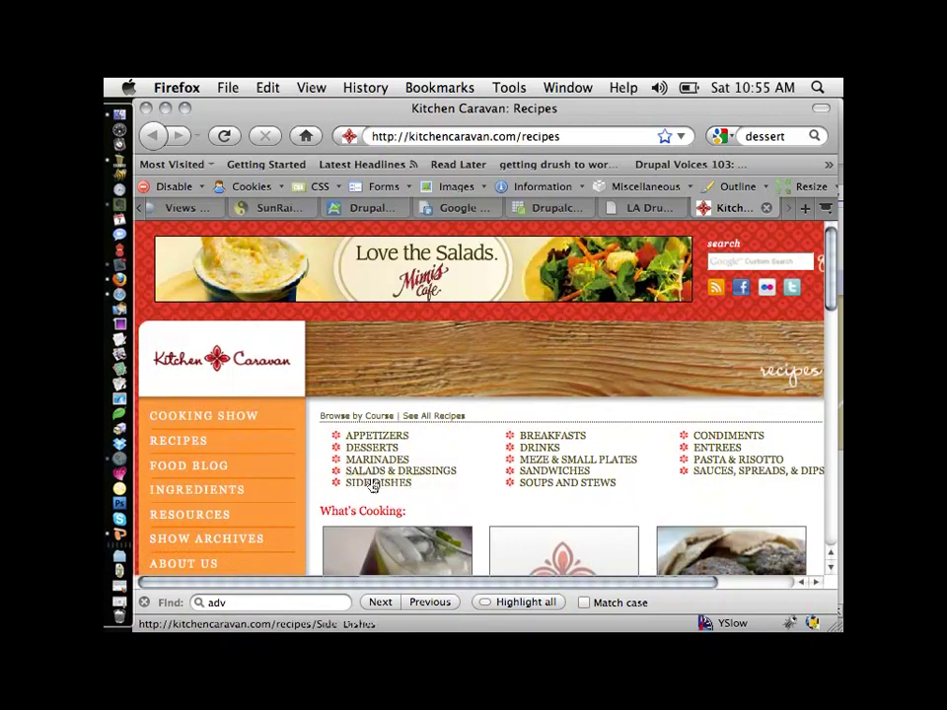
# - Open the Sandwiches course, examine its recipe list, and highlight the "Sandwiches" argument in the page address
pyautogui.click(569, 472)
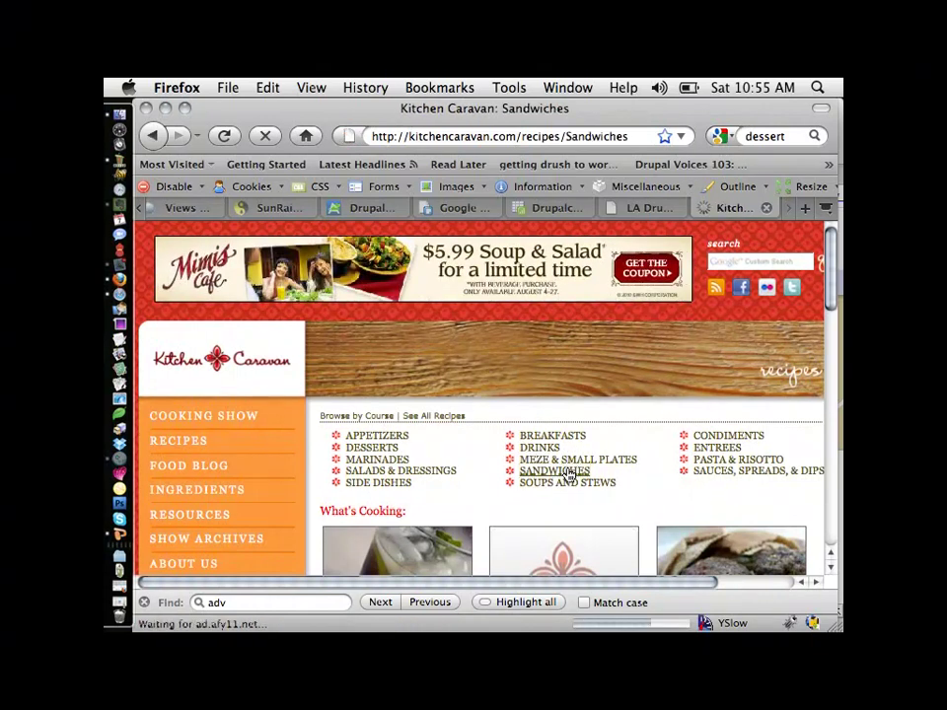
pyautogui.scroll(-5, 573, 473)
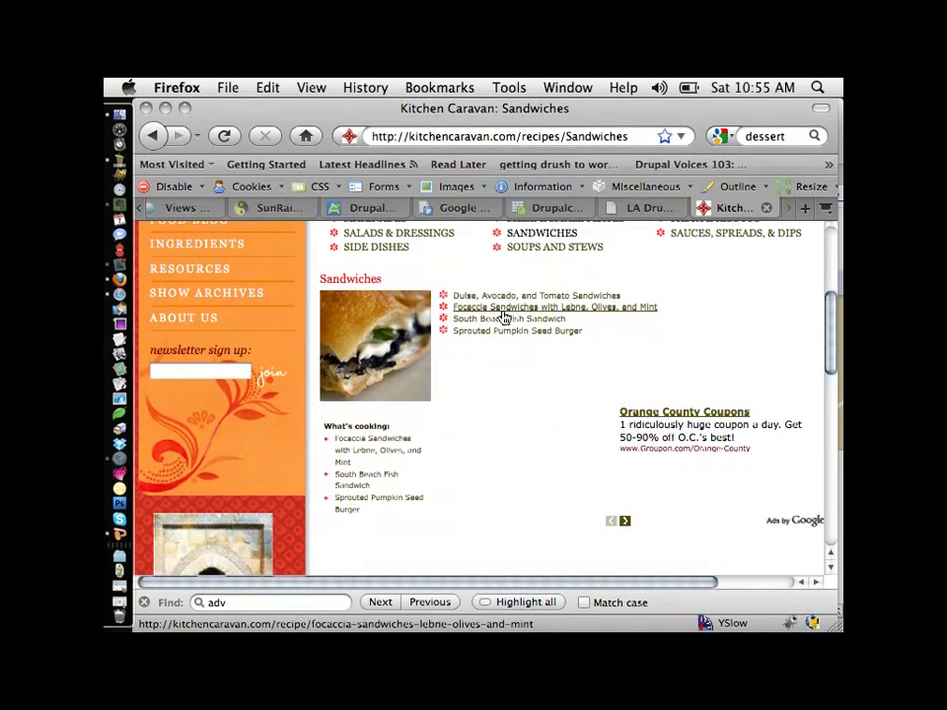
pyautogui.scroll(3, 503, 326)
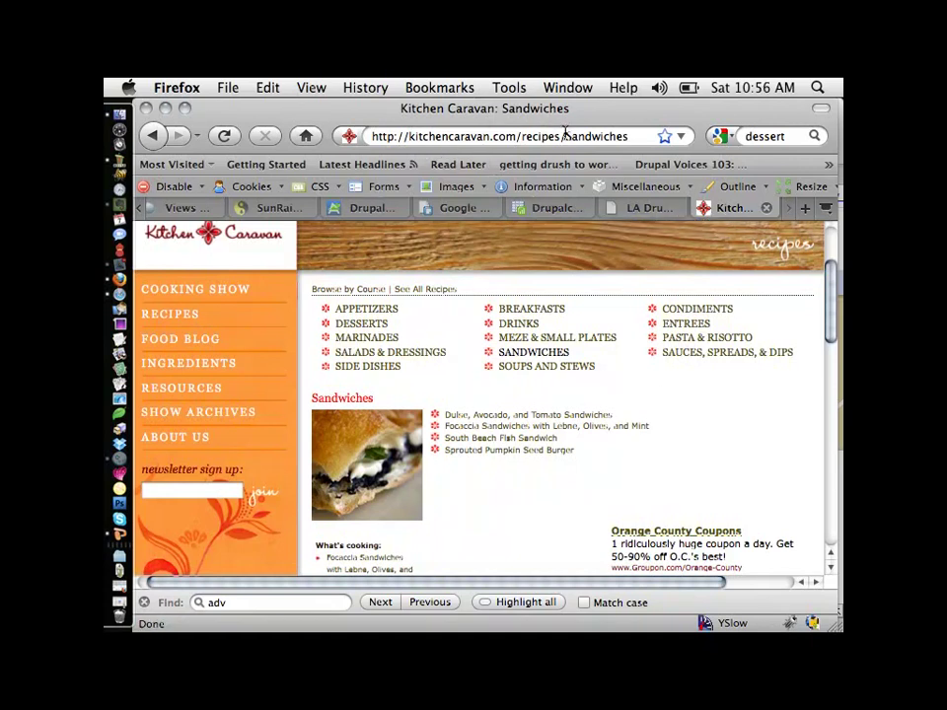
pyautogui.moveTo(566, 135); pyautogui.dragTo(667, 145)
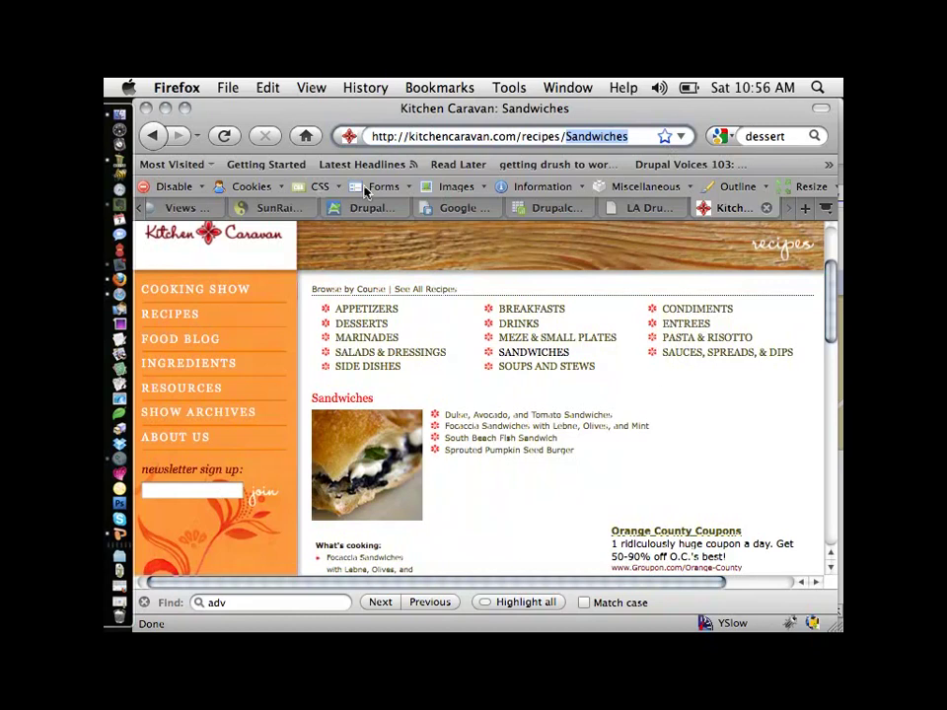
# - Return to the photos view editor, override the Page display's title with "Pet Photos - %1", and save the view
pyautogui.click(170, 208)
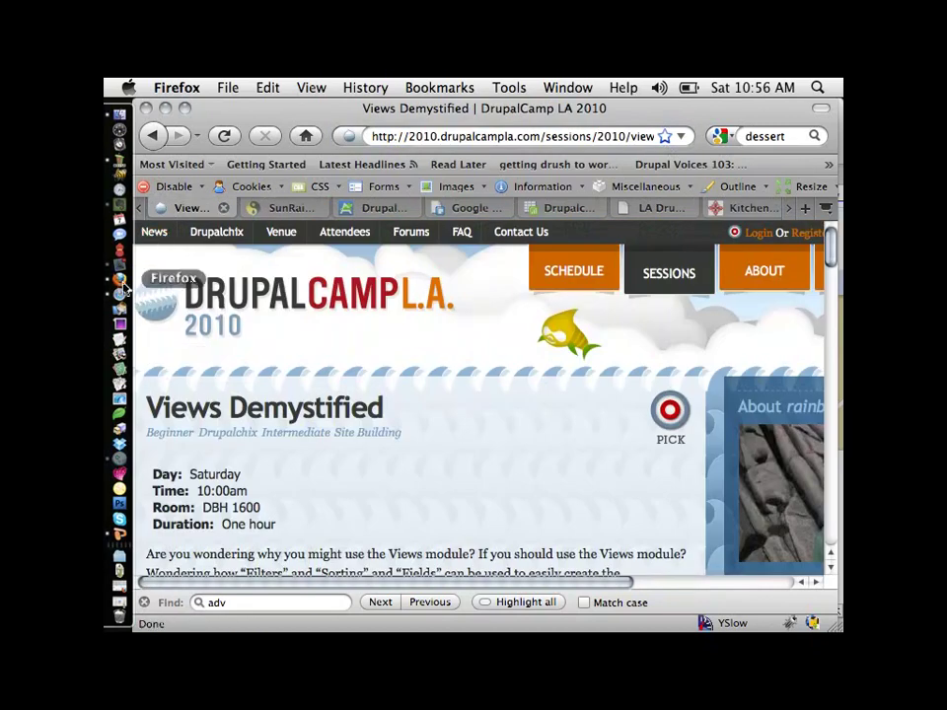
pyautogui.click(139, 205)
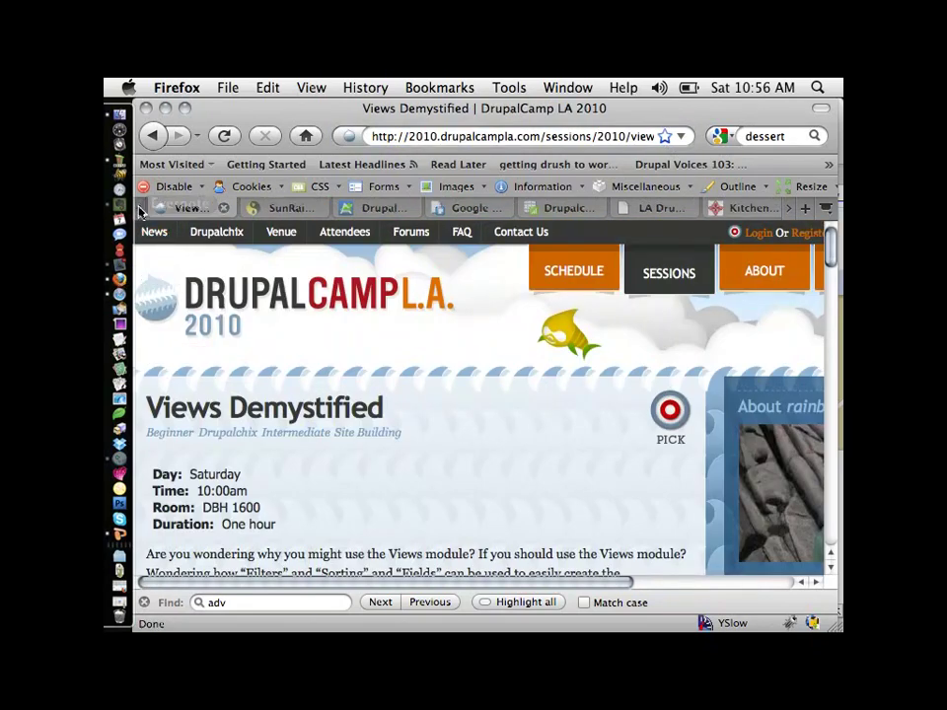
pyautogui.click(140, 205)
pyautogui.click(279, 208)
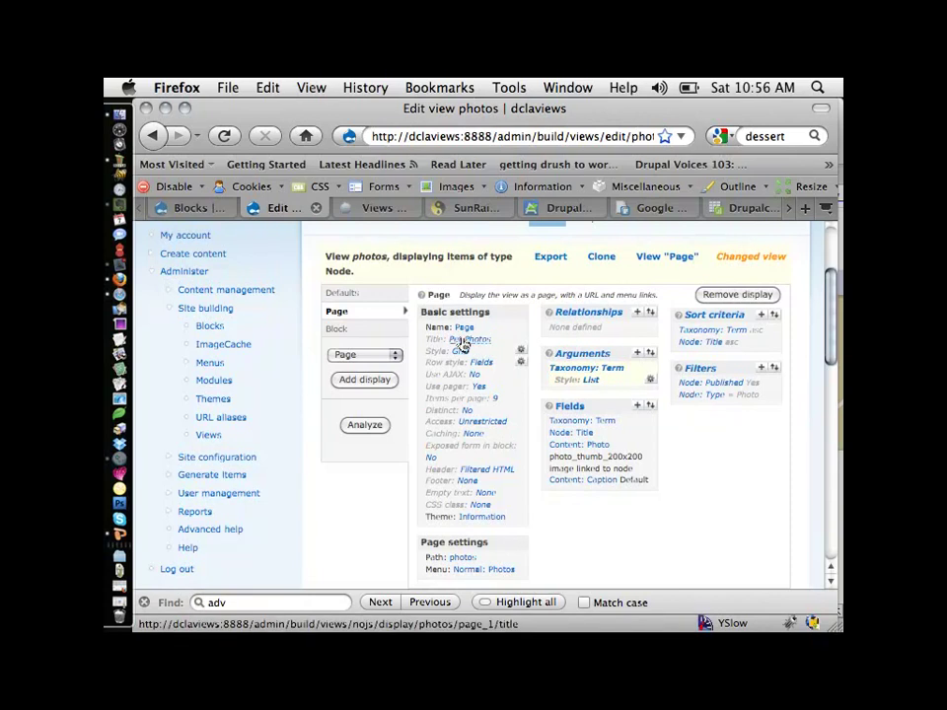
pyautogui.click(468, 341)
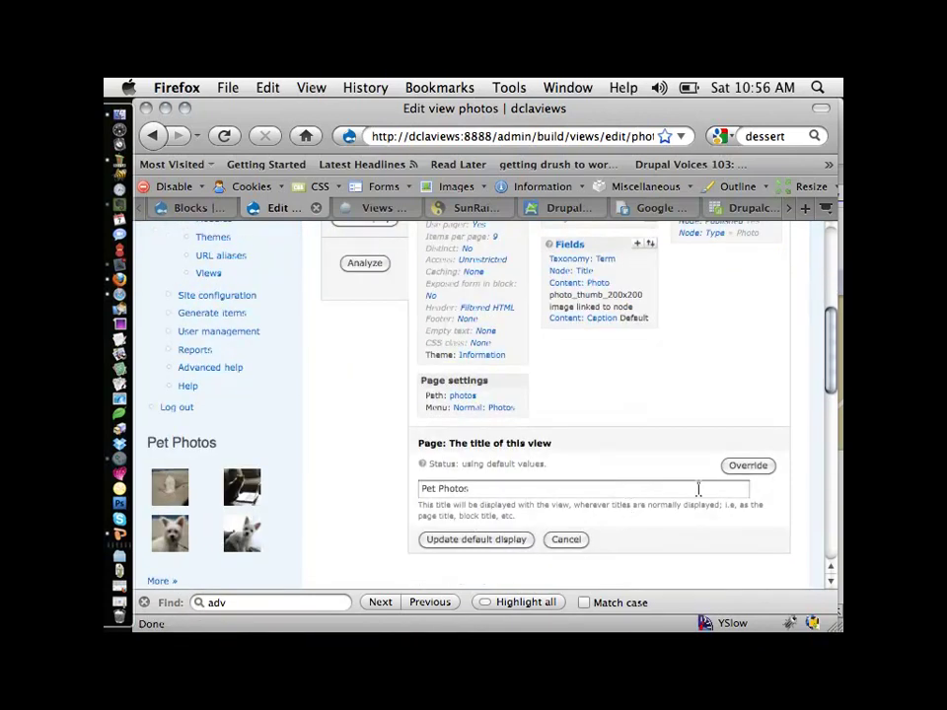
pyautogui.click(757, 465)
pyautogui.click(498, 491)
pyautogui.click(497, 490)
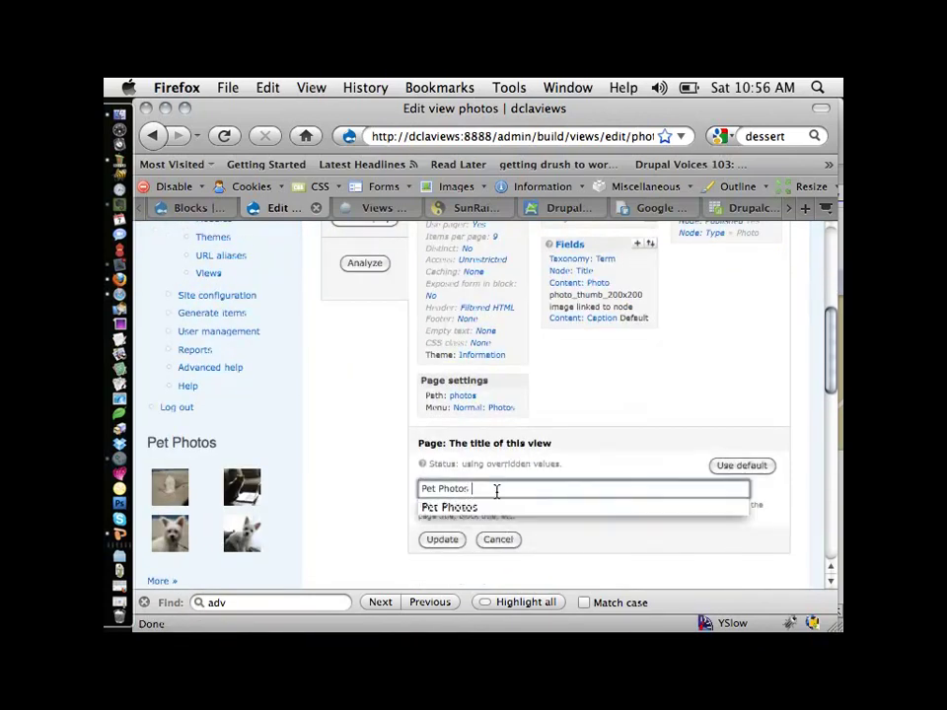
pyautogui.write('- ')
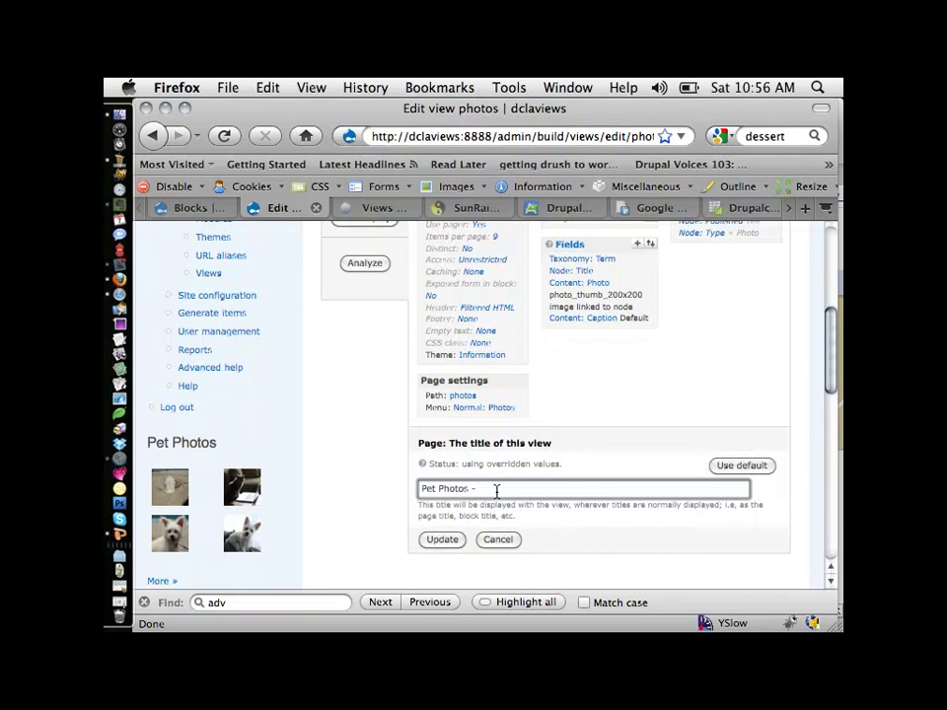
pyautogui.write('%1')
pyautogui.click(446, 540)
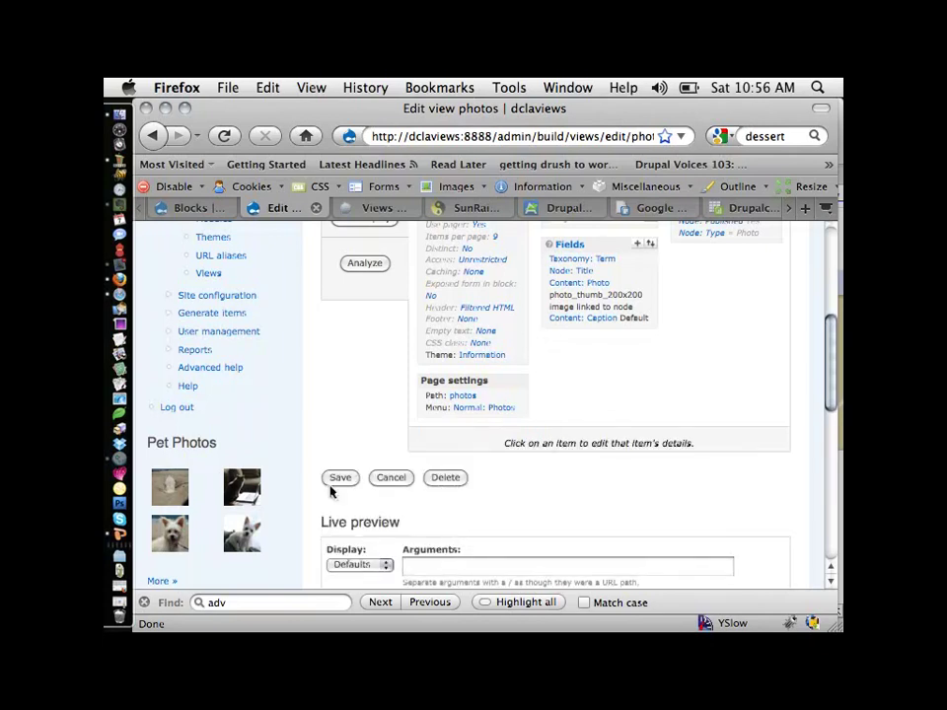
pyautogui.click(326, 480)
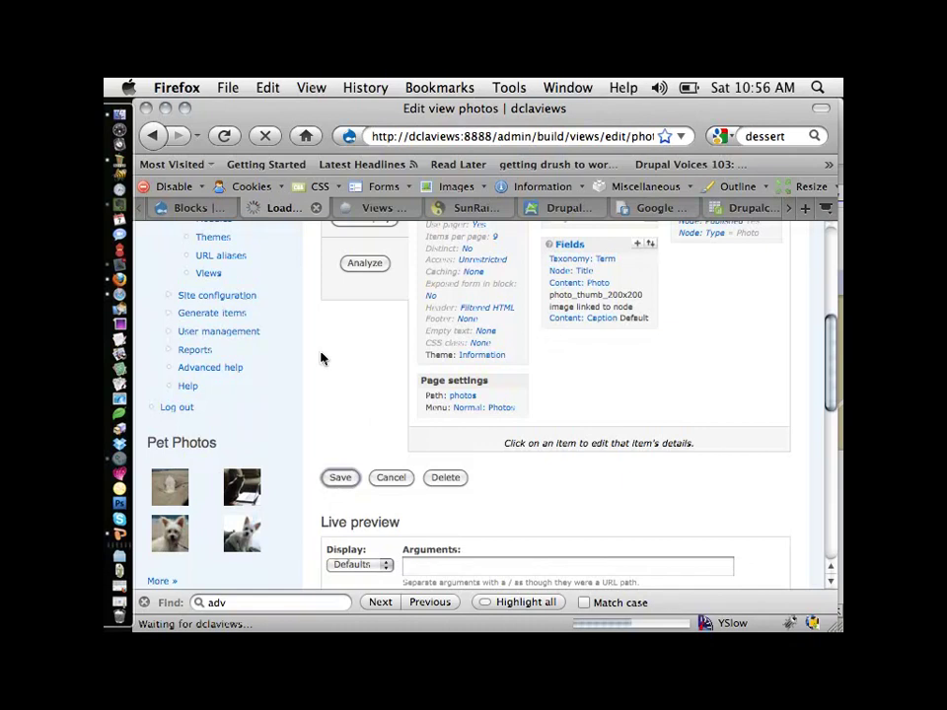
# - Check the saved photos page, then open the photos page from the Pet Photos block's More link on the Blocks page
pyautogui.scroll(-3, 207, 474)
pyautogui.scroll(3, 207, 473)
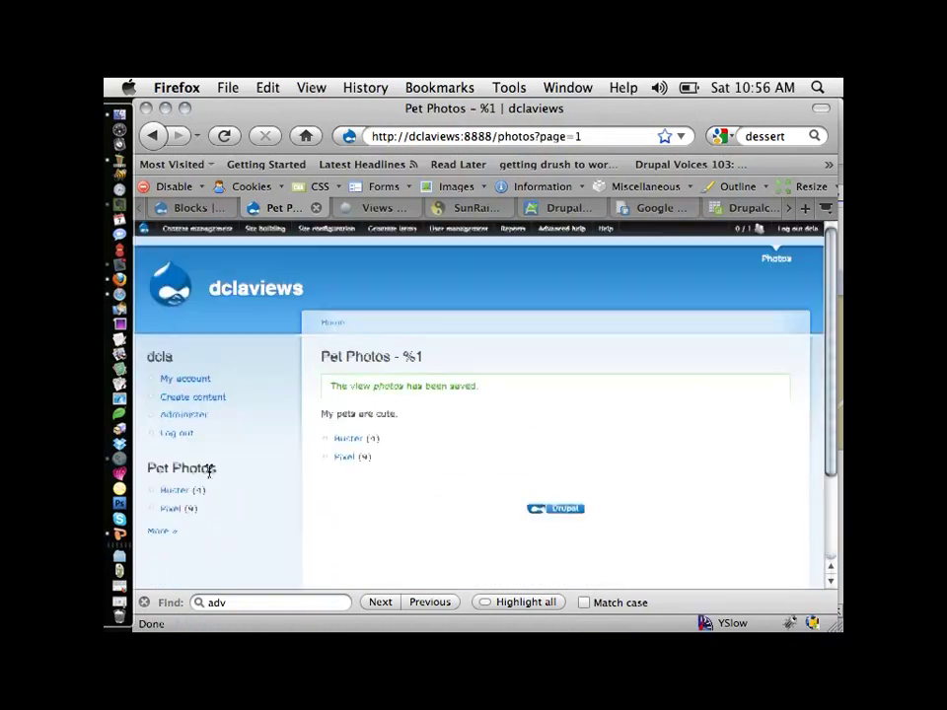
pyautogui.moveTo(195, 488)
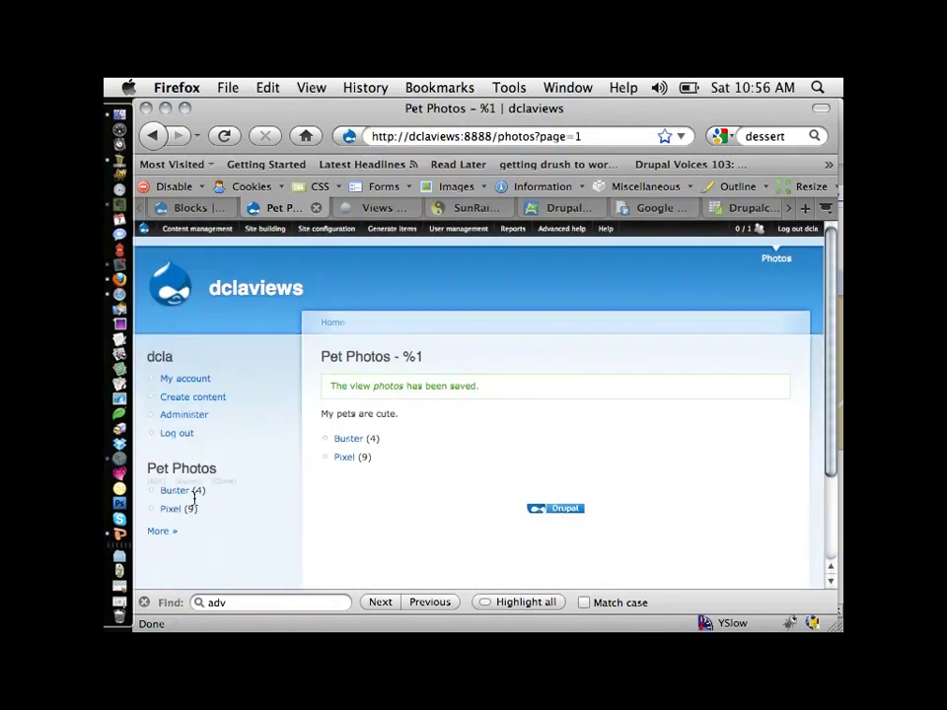
pyautogui.click(182, 207)
pyautogui.scroll(-5, 184, 459)
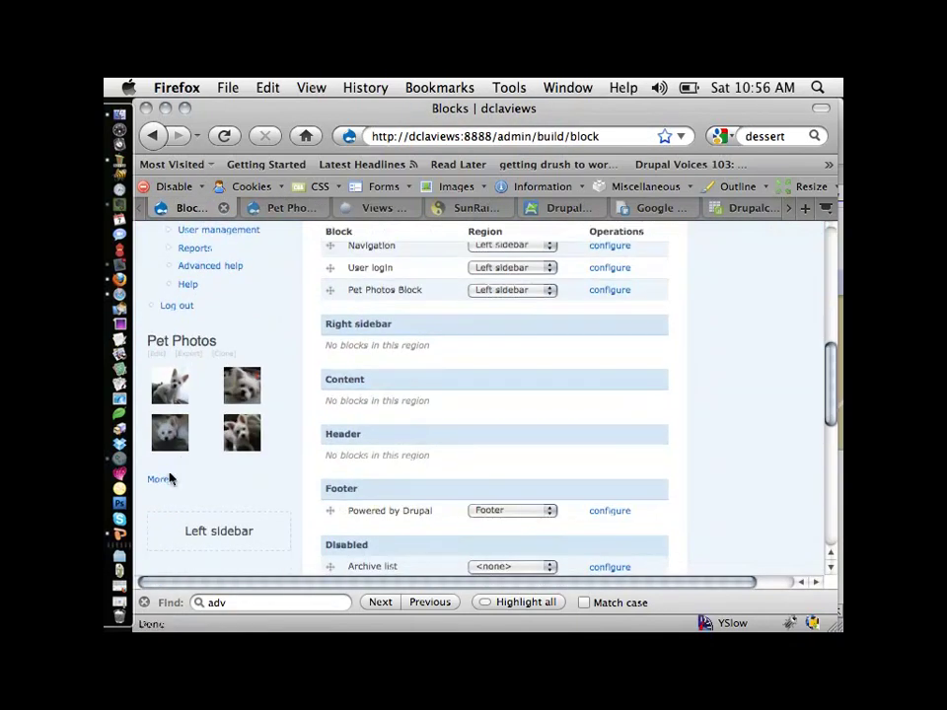
pyautogui.click(156, 478)
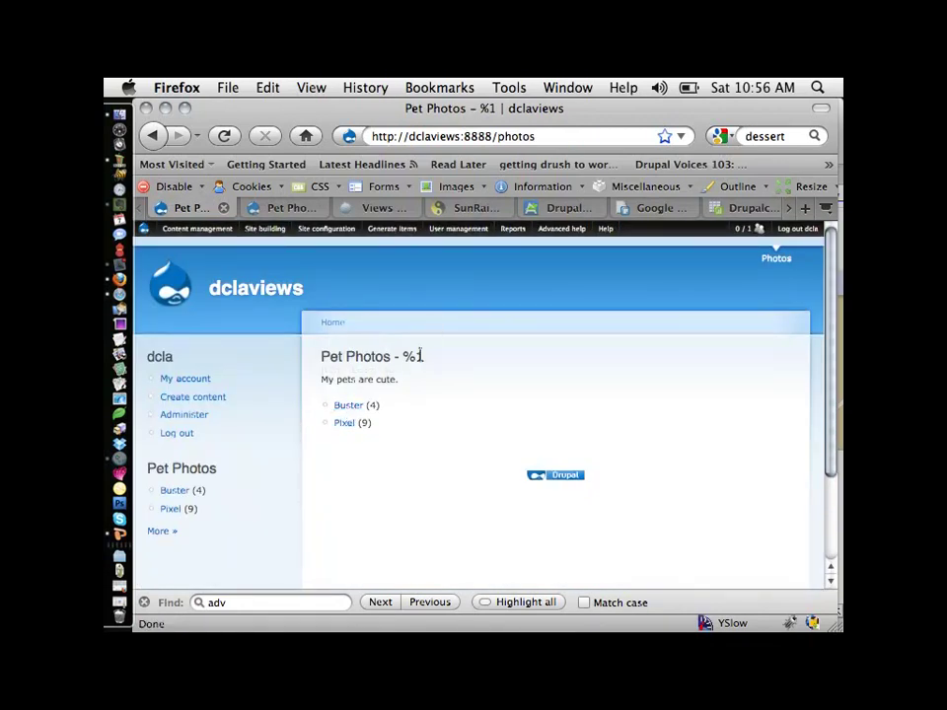
# - Highlight the %1 placeholder in the page title, open the Pixel term's photos, and select "Pixel" in the page address
pyautogui.moveTo(422, 356); pyautogui.dragTo(403, 362)
pyautogui.click(345, 424)
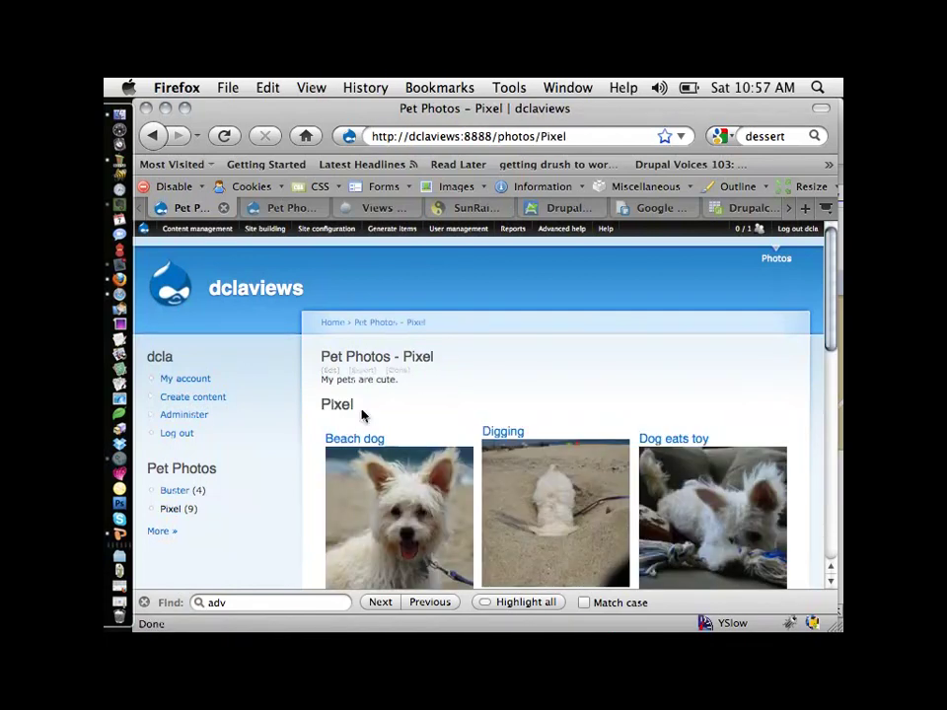
pyautogui.scroll(-2, 393, 423)
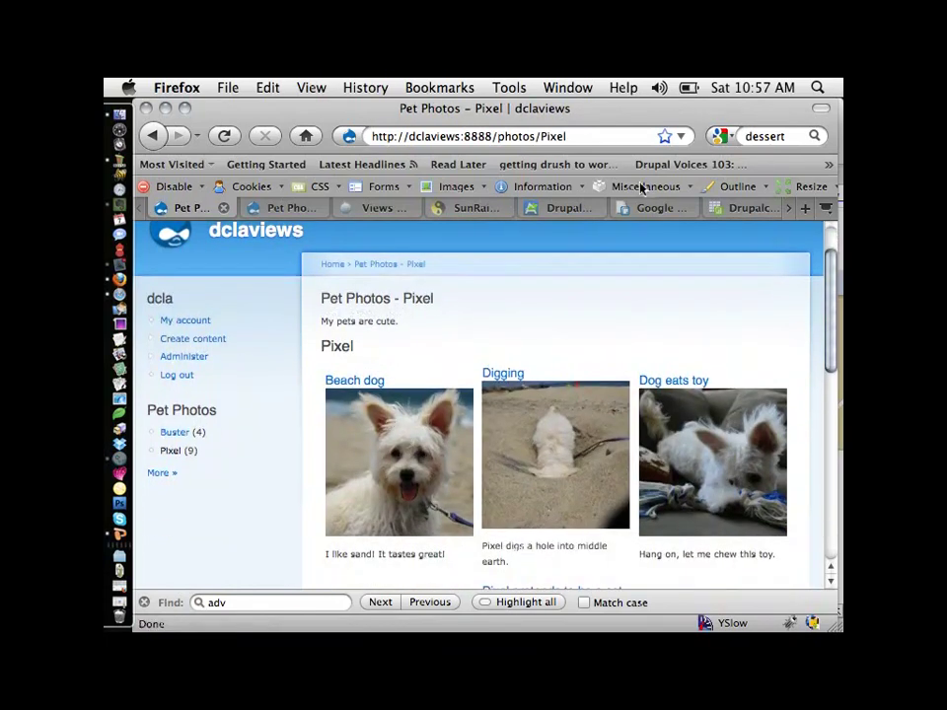
pyautogui.moveTo(568, 136); pyautogui.dragTo(541, 136)
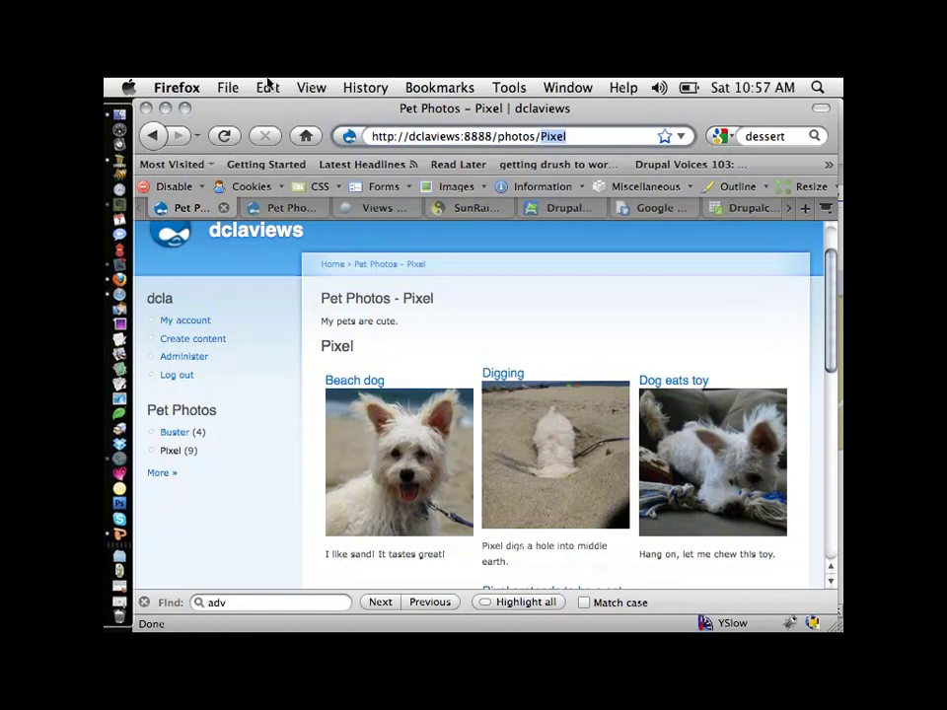
# - Reopen the photos view for editing and compare the Page display's title setting with the Pixel photos page
pyautogui.click(283, 208)
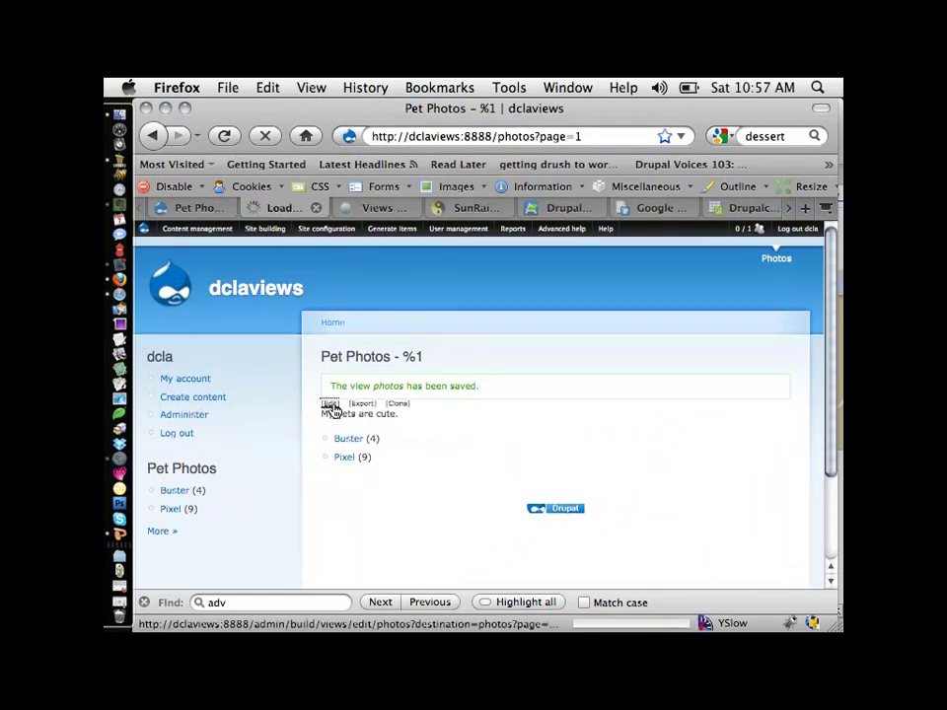
pyautogui.click(330, 405)
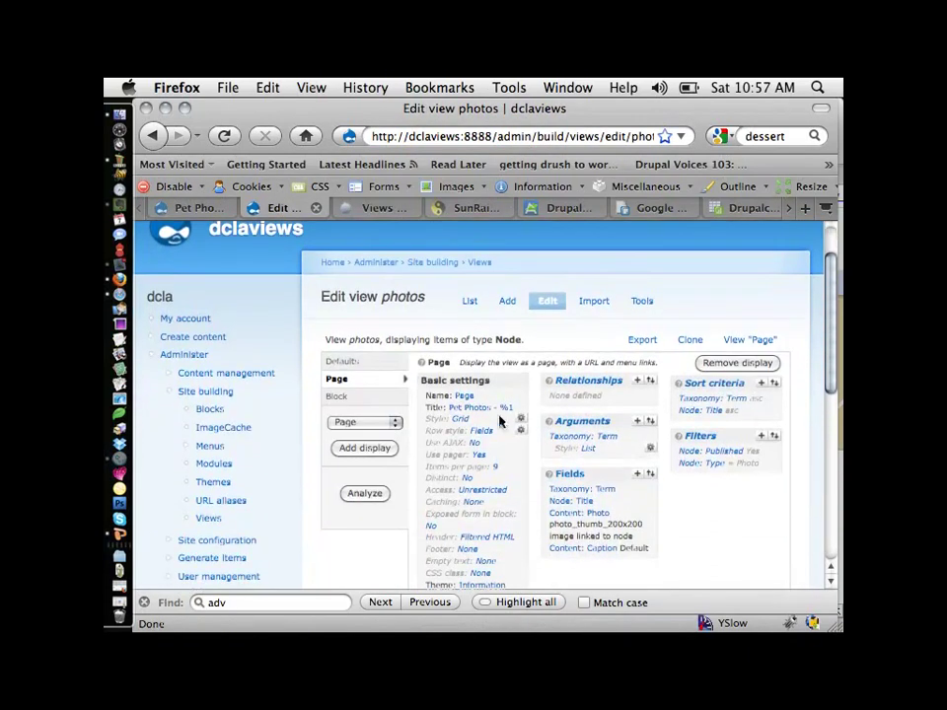
pyautogui.scroll(-2, 444, 414)
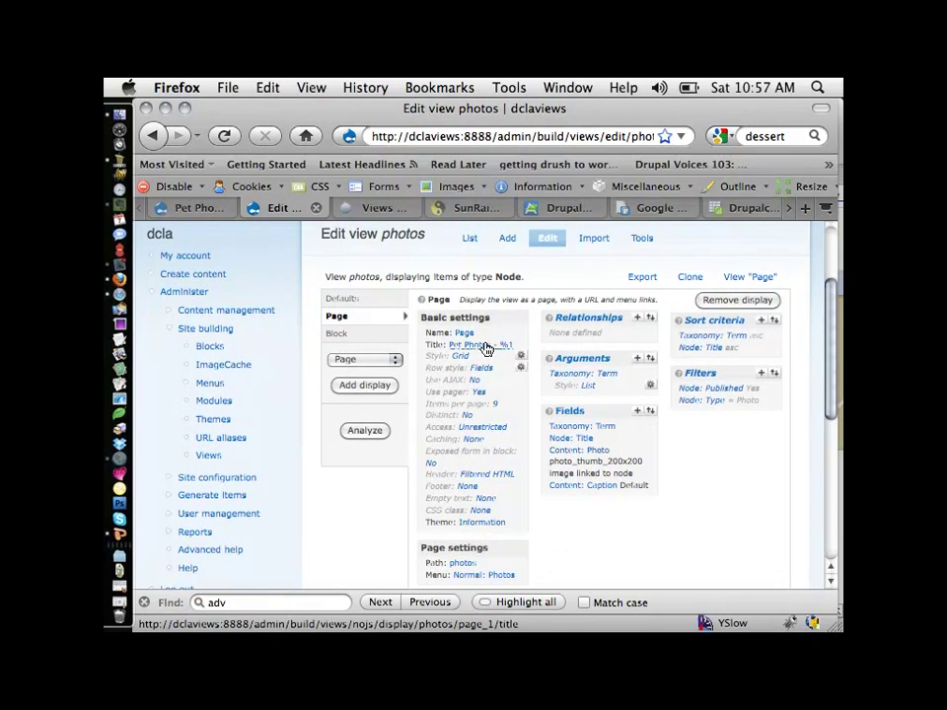
pyautogui.click(192, 209)
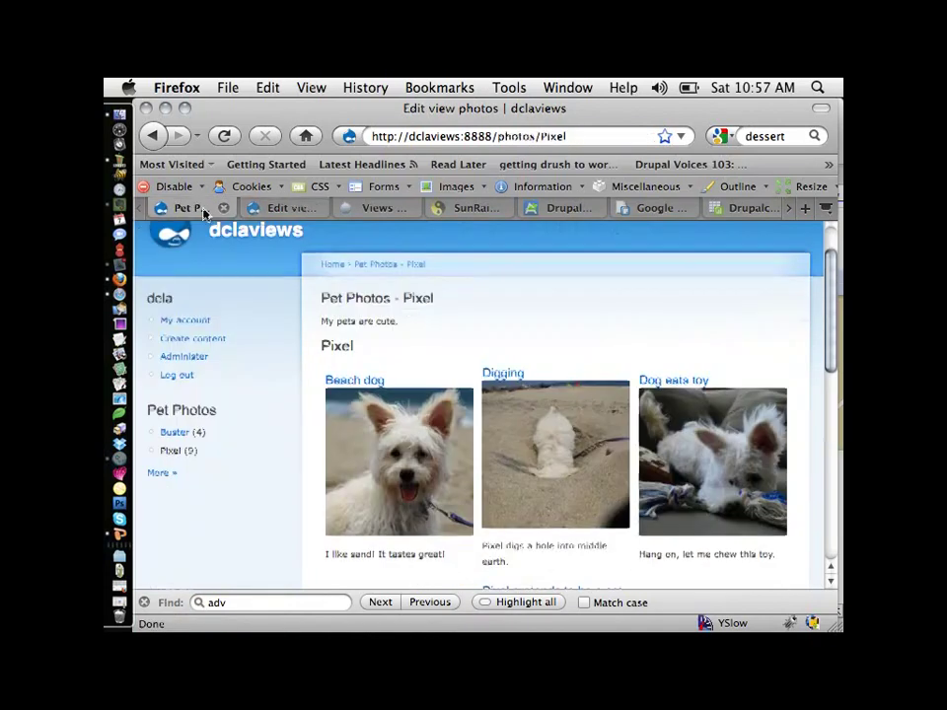
pyautogui.click(279, 208)
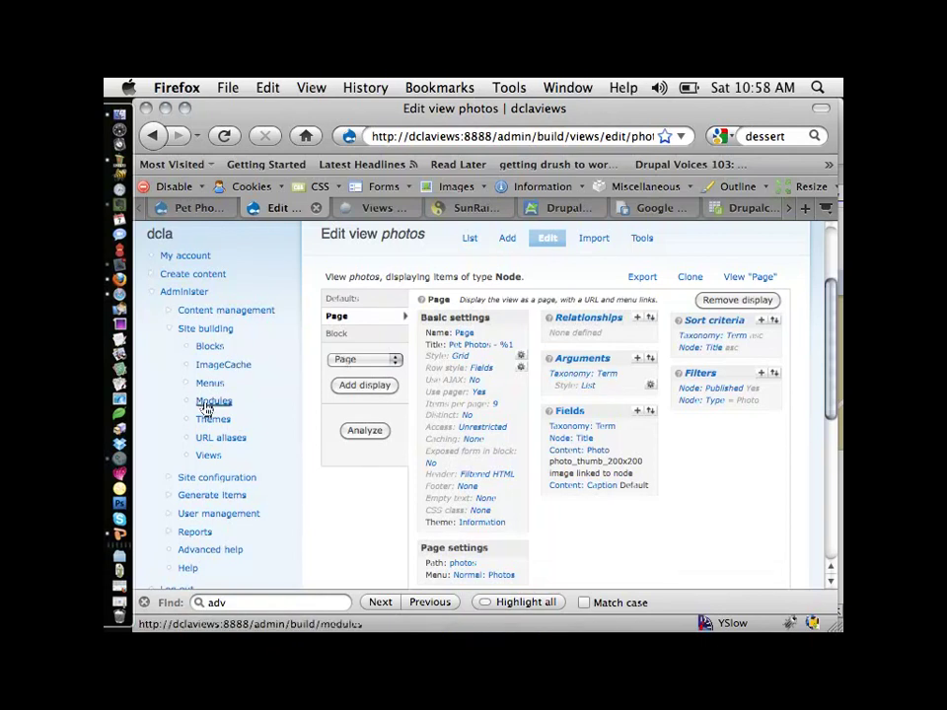
pyautogui.click(120, 161)
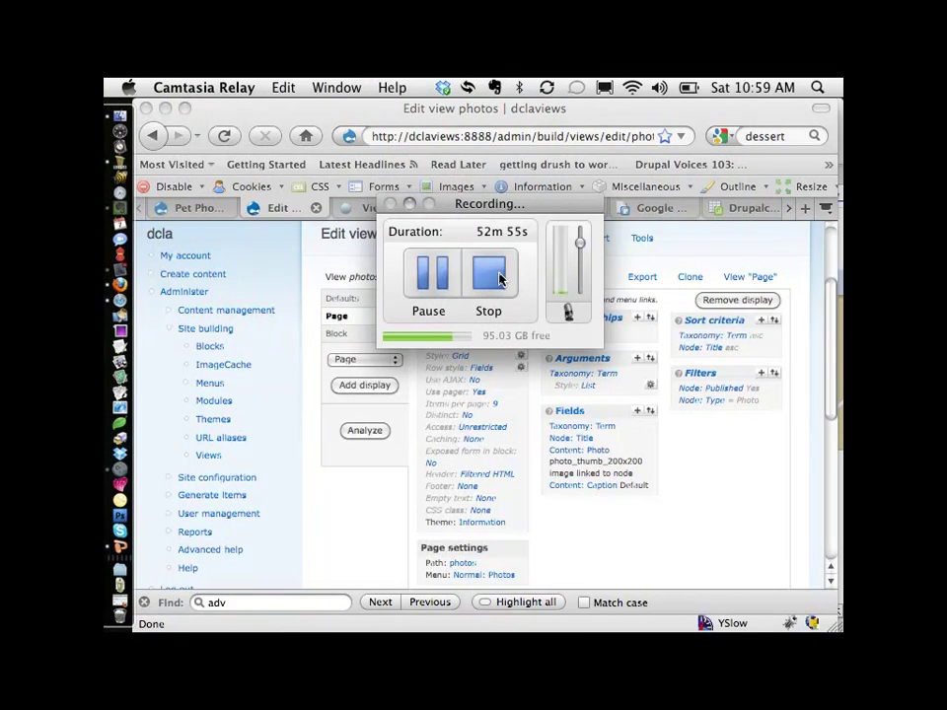
pyautogui.click(496, 281)
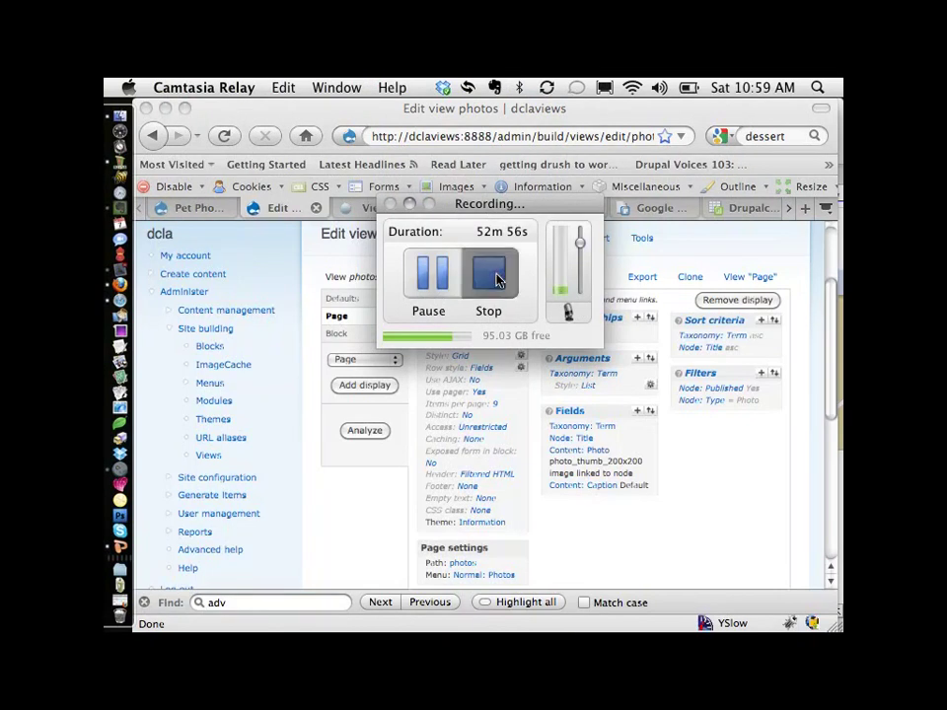